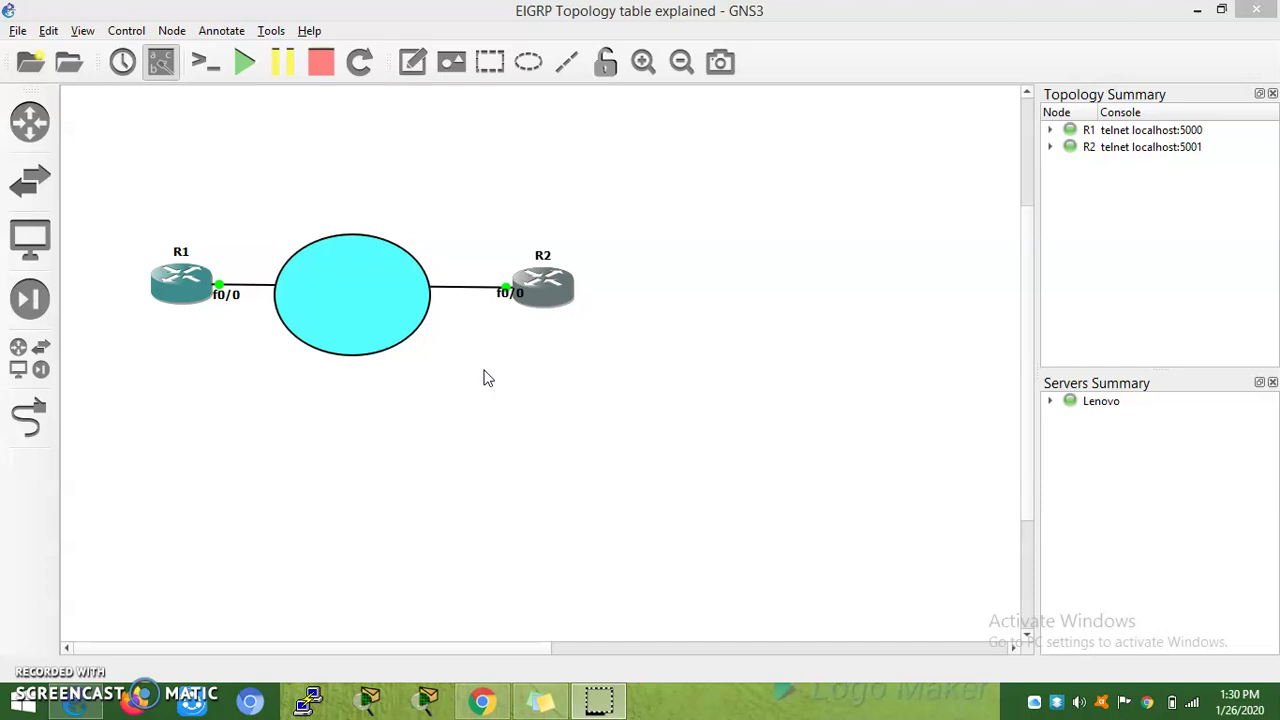
Open R1's console and move it aside so the topology stays visible
{"action": "left_click", "coordinate": [189, 287]}
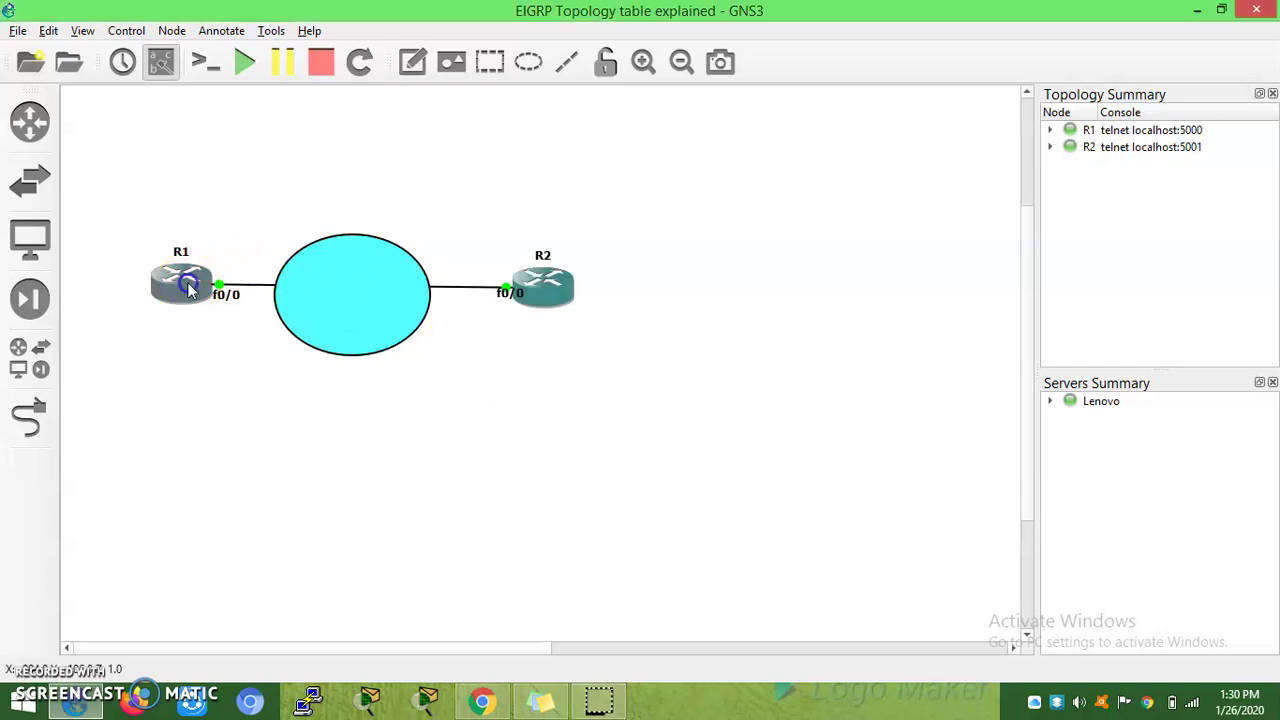
{"action": "double_click", "coordinate": [189, 287]}
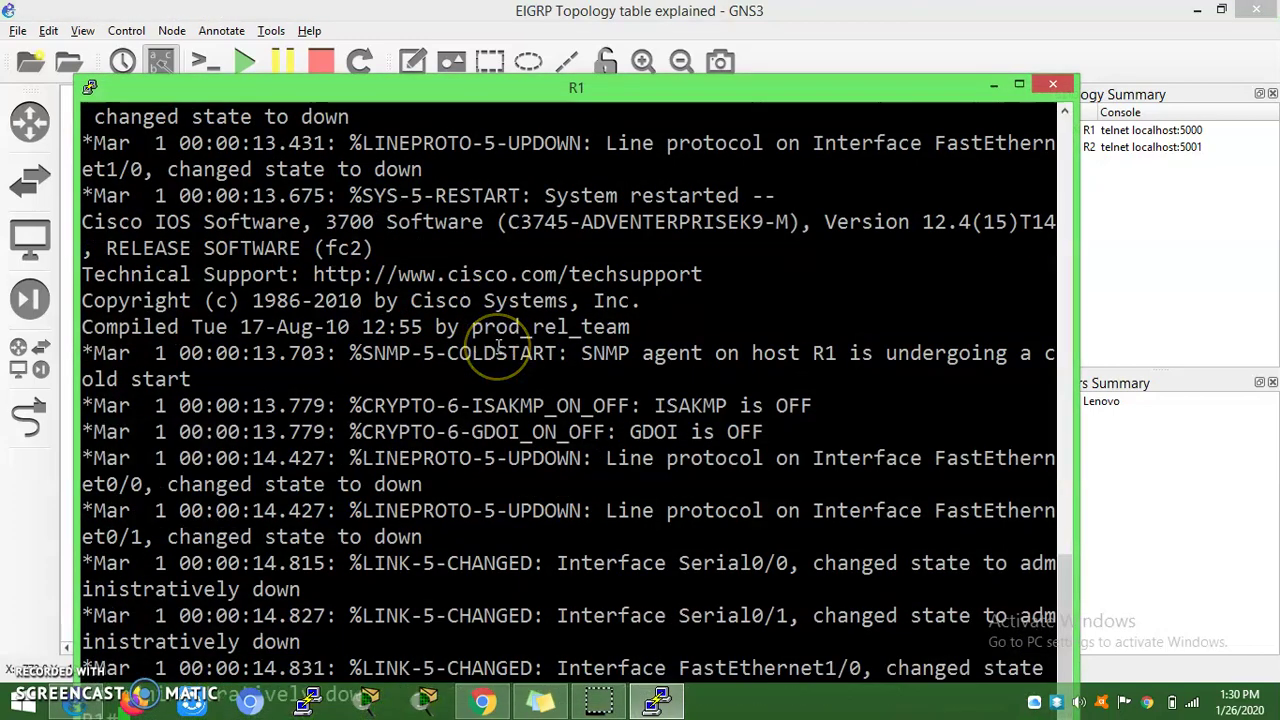
{"action": "left_click", "coordinate": [541, 88]}
{"action": "left_click_drag", "start_coordinate": [541, 88], "coordinate": [757, 22]}
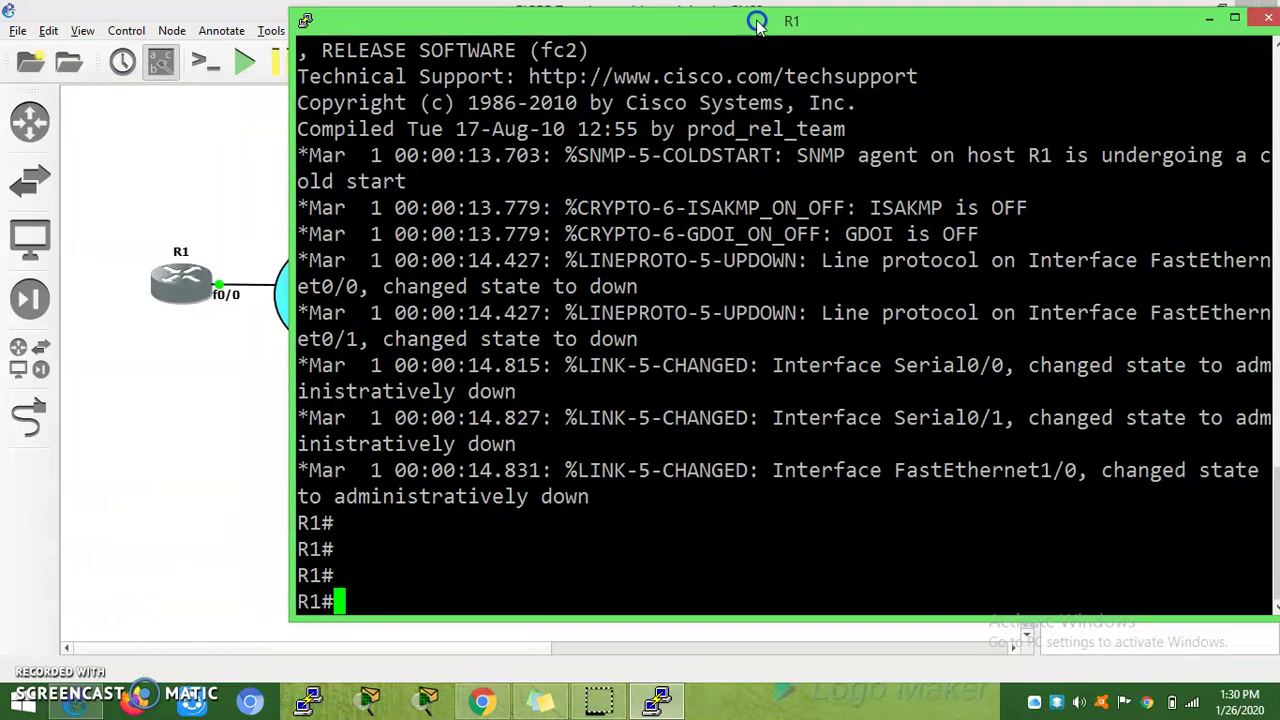
{"action": "left_click", "coordinate": [634, 230]}
{"action": "left_click", "coordinate": [527, 375]}
On R1, enter global configuration and then interface FastEthernet 0/0
{"action": "type", "text": "conf t"}
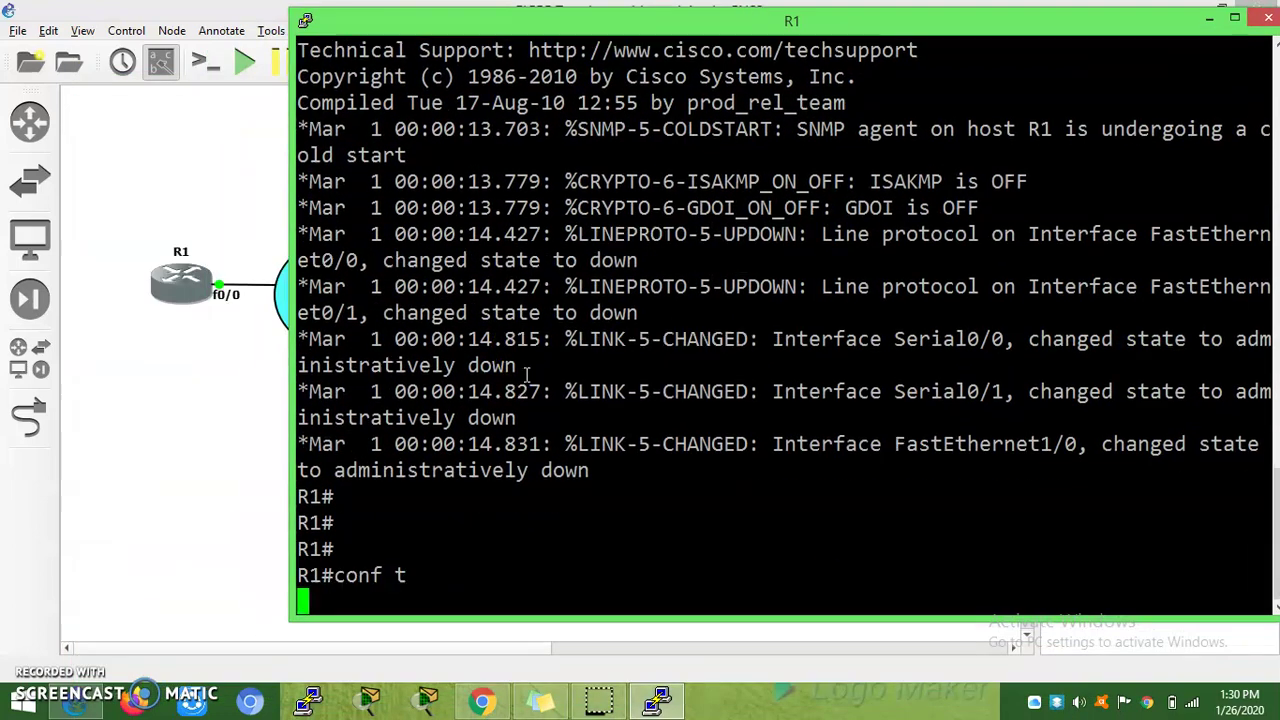
{"action": "key", "text": "Return"}
{"action": "type", "text": "int"}
{"action": "key", "text": "Tab"}
{"action": "type", "text": "f"}
{"action": "key", "text": "Tab"}
{"action": "type", "text": "0"}
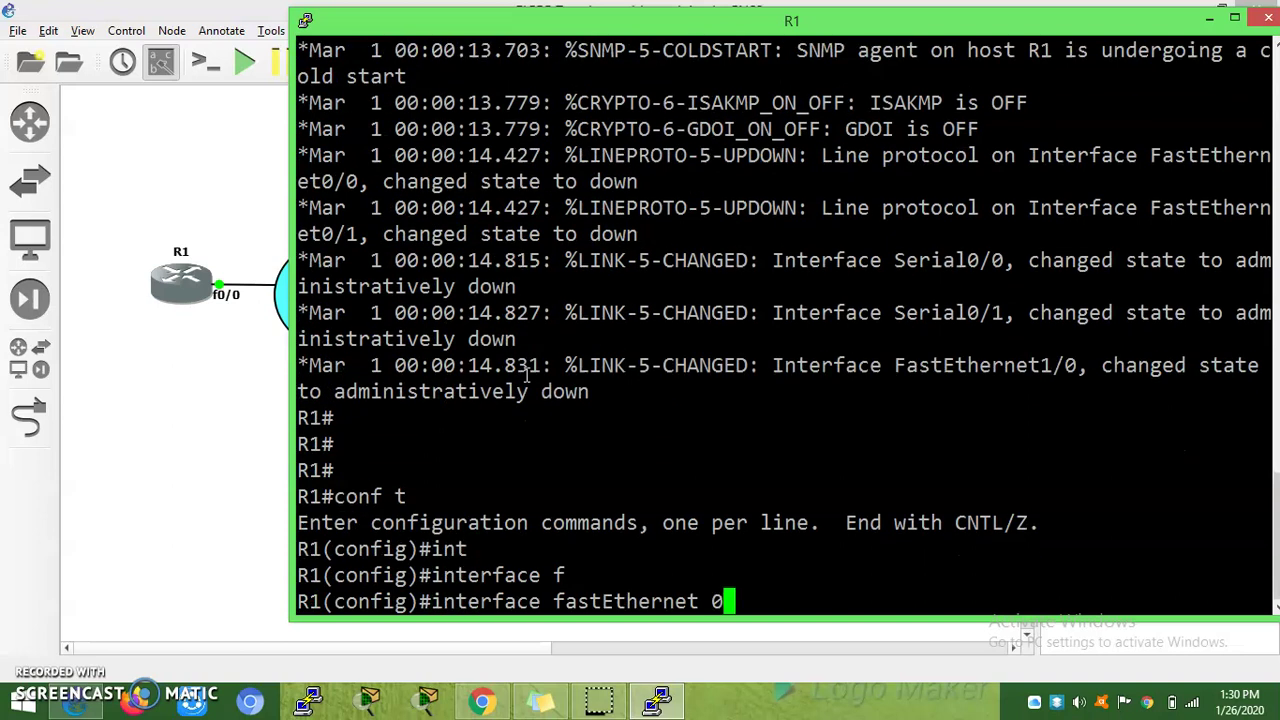
{"action": "type", "text": "/0"}
{"action": "key", "text": "Return"}
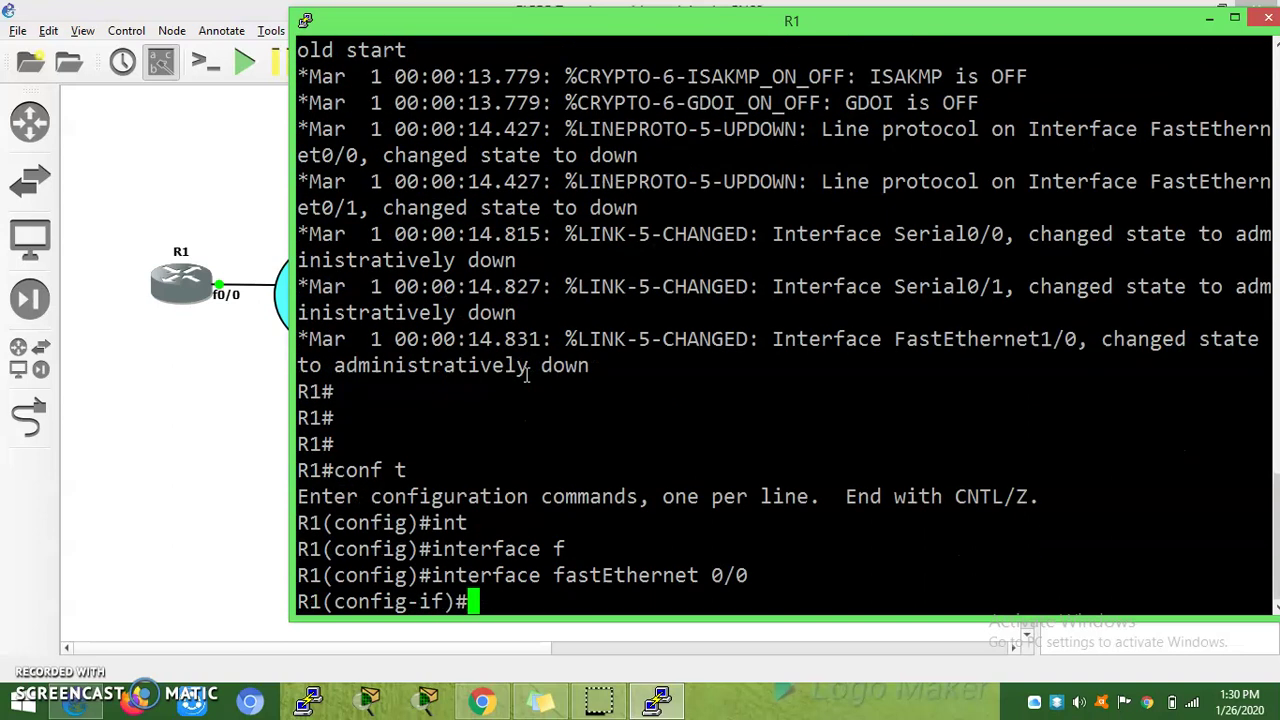
Assign IP address 10.10.10.1 255.255.255.0 to R1's FastEthernet 0/0
{"action": "type", "text": "ip add"}
{"action": "key", "text": "Tab"}
{"action": "type", "text": "10"}
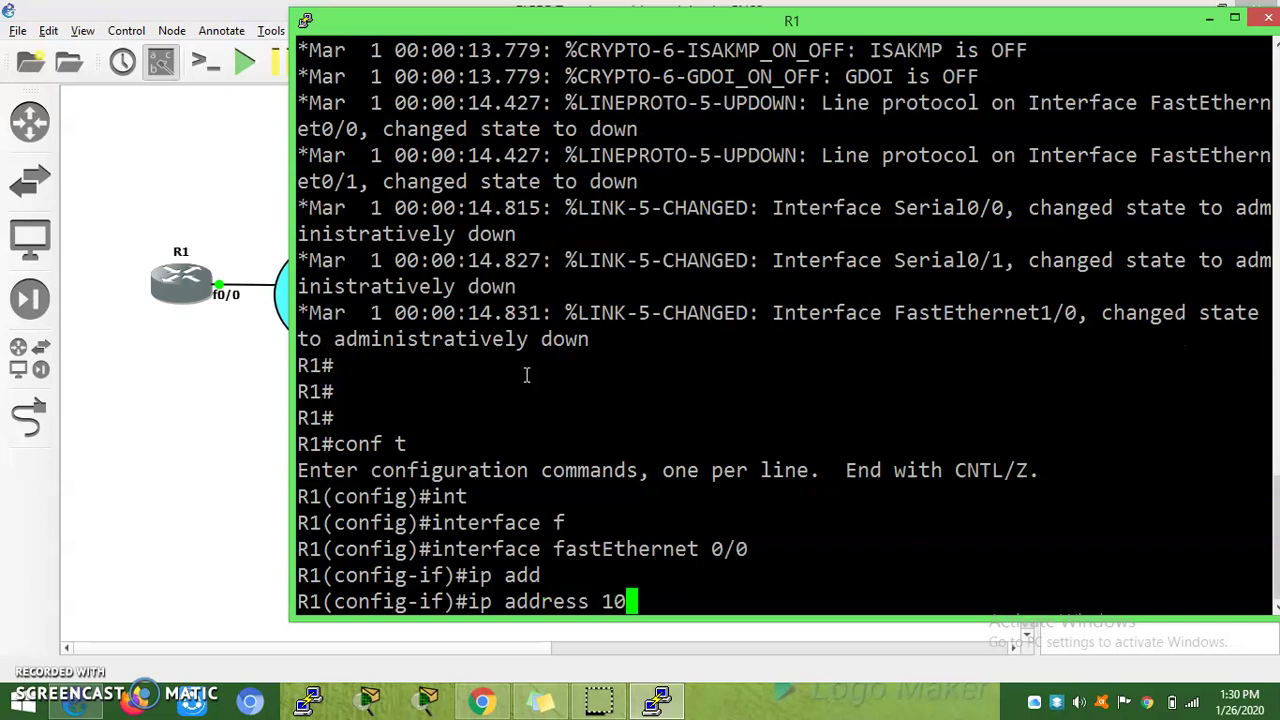
{"action": "type", "text": ".10.101"}
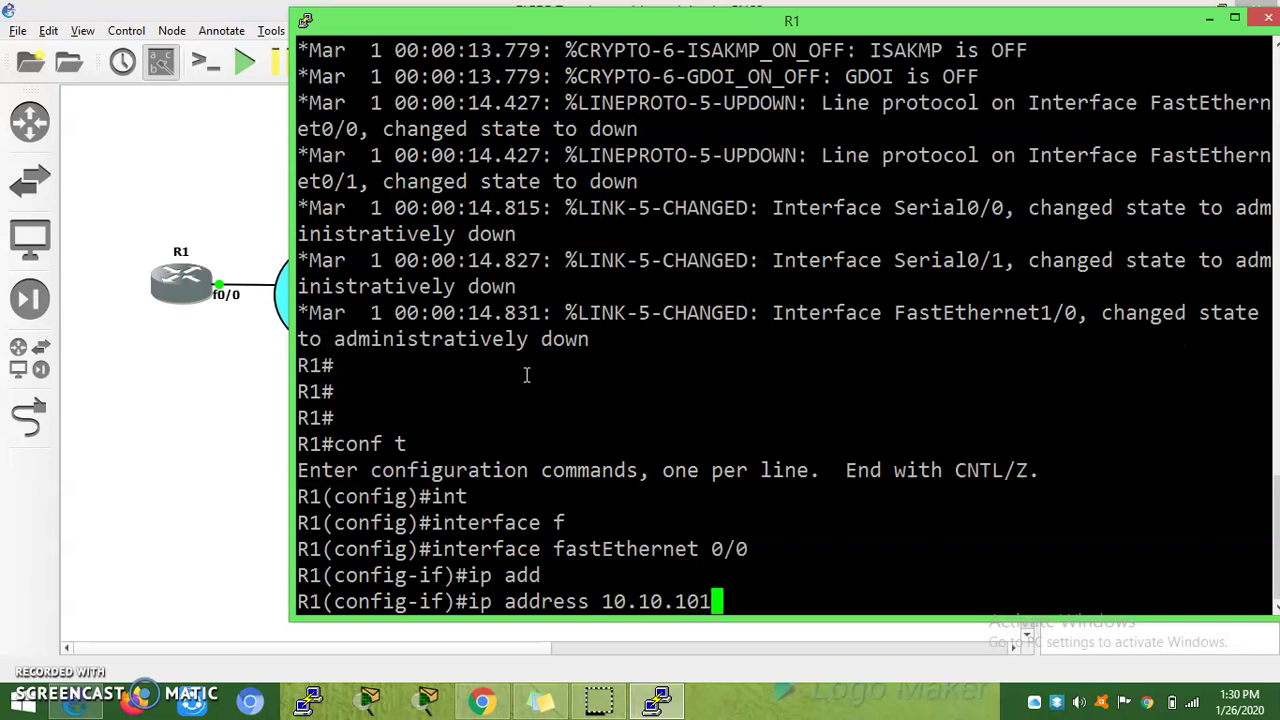
{"action": "key", "text": "BackSpace"}
{"action": "type", "text": ".1 255"}
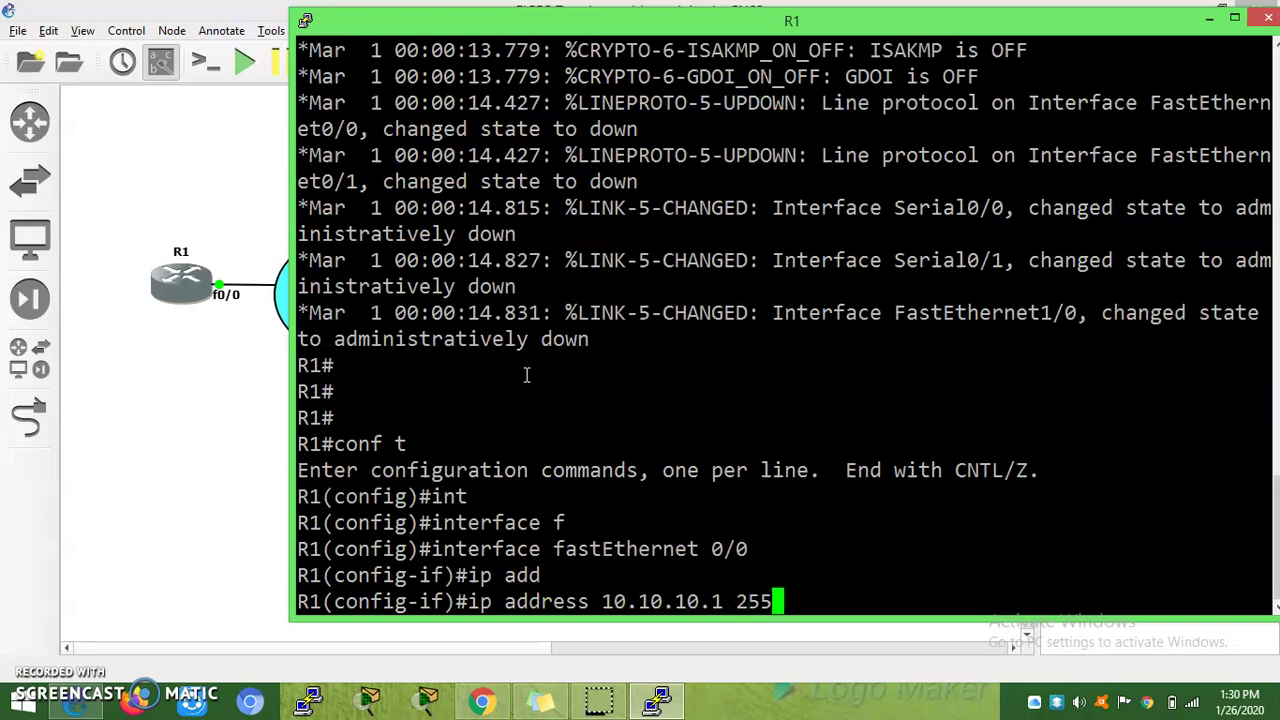
{"action": "type", "text": ".255.255"}
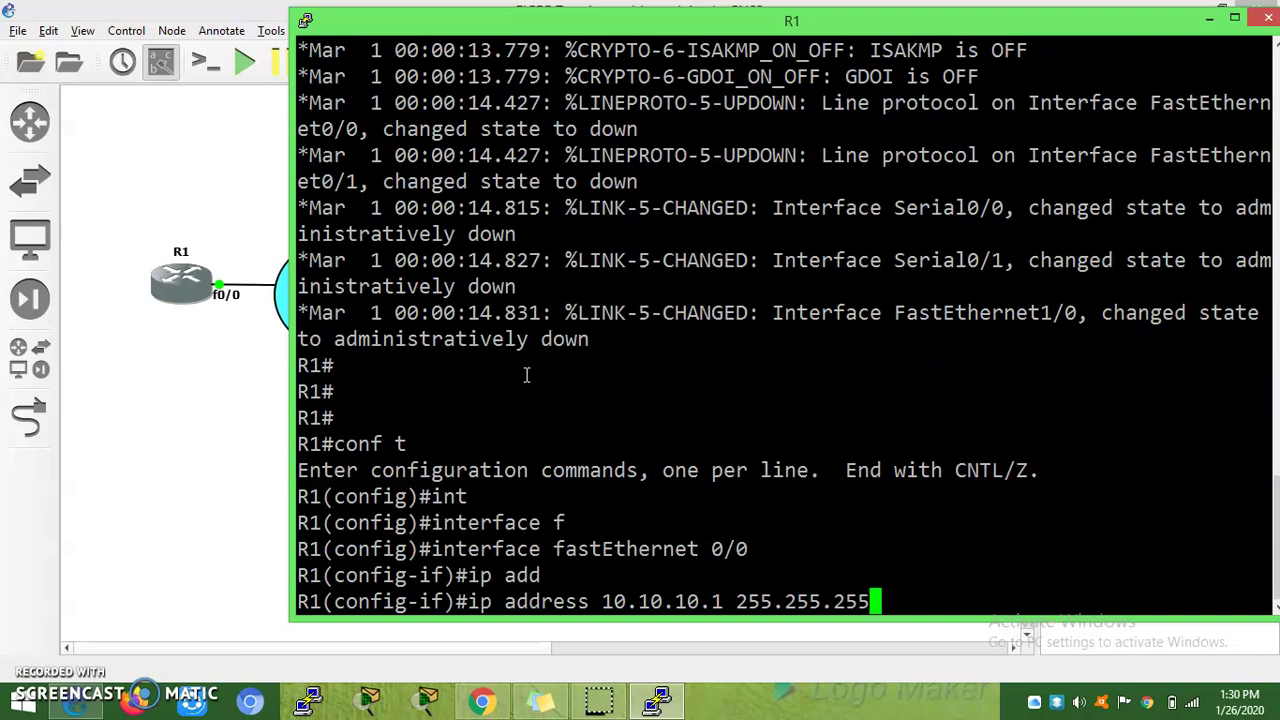
{"action": "type", "text": ".0"}
{"action": "key", "text": "Return"}
{"action": "key", "text": "Return"}
{"action": "key", "text": "Return"}
{"action": "key", "text": "Return"}
Bring R1's FastEthernet 0/0 up with no shutdown
{"action": "type", "text": "nos h"}
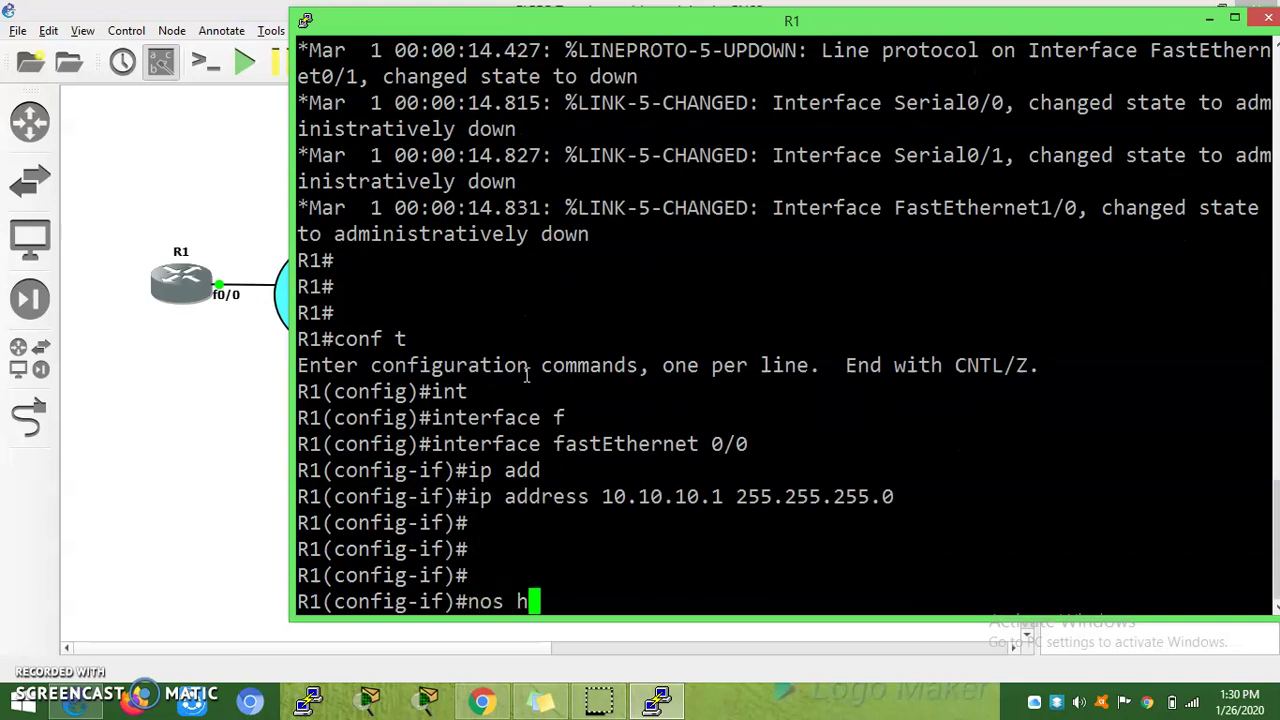
{"action": "type", "text": "u"}
{"action": "key", "text": "Return"}
{"action": "type", "text": "no shu"}
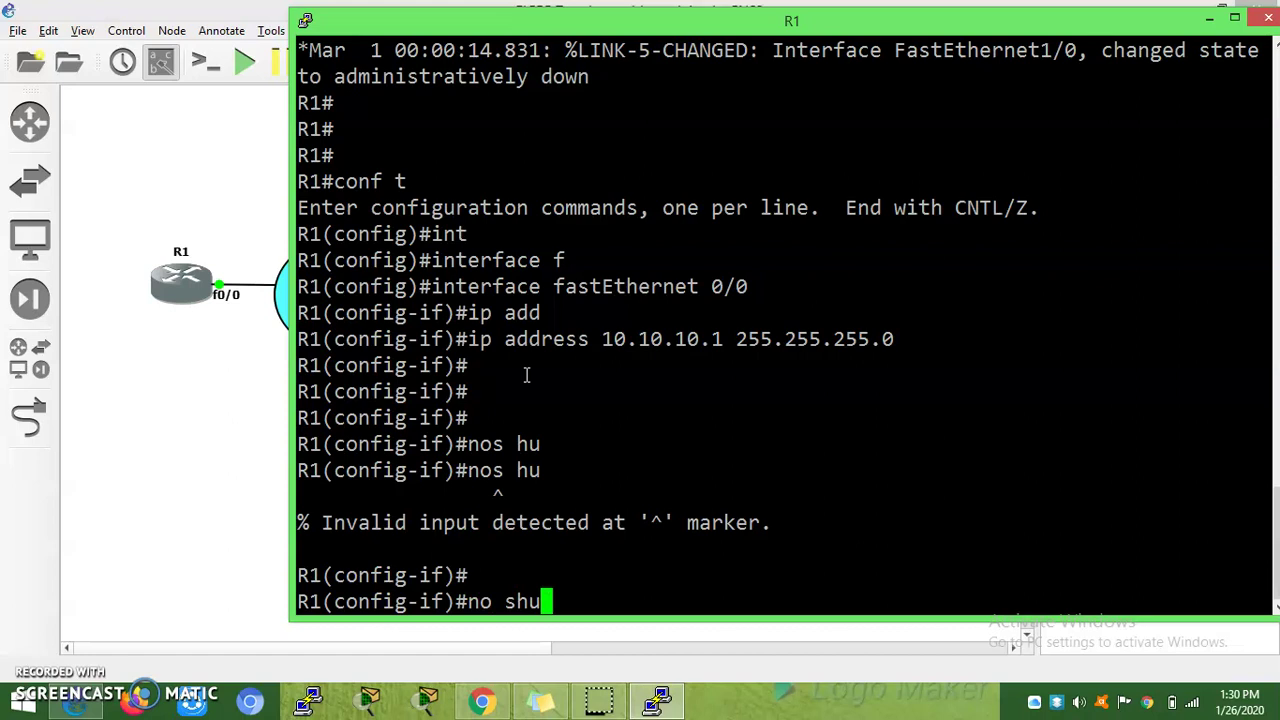
{"action": "key", "text": "Tab"}
{"action": "key", "text": "Return"}
Open R2's console and move it aside to reveal the topology
{"action": "left_click", "coordinate": [215, 367]}
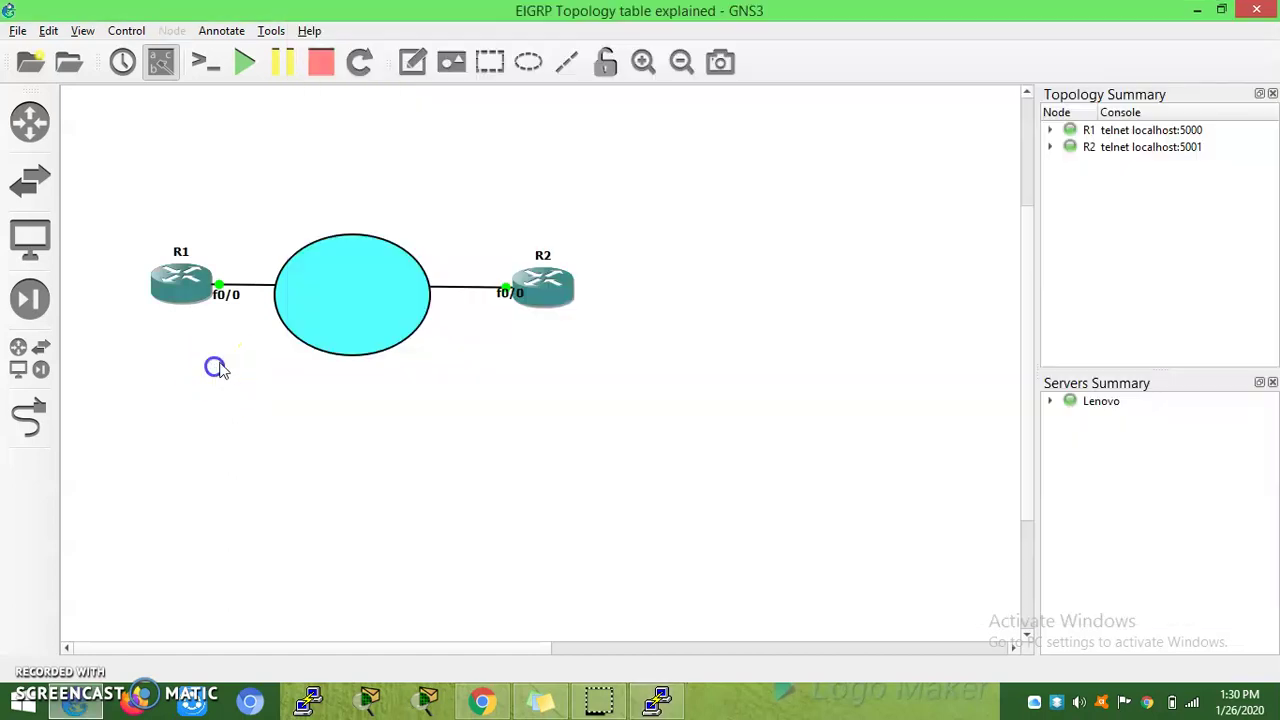
{"action": "left_click", "coordinate": [563, 295]}
{"action": "double_click", "coordinate": [585, 288]}
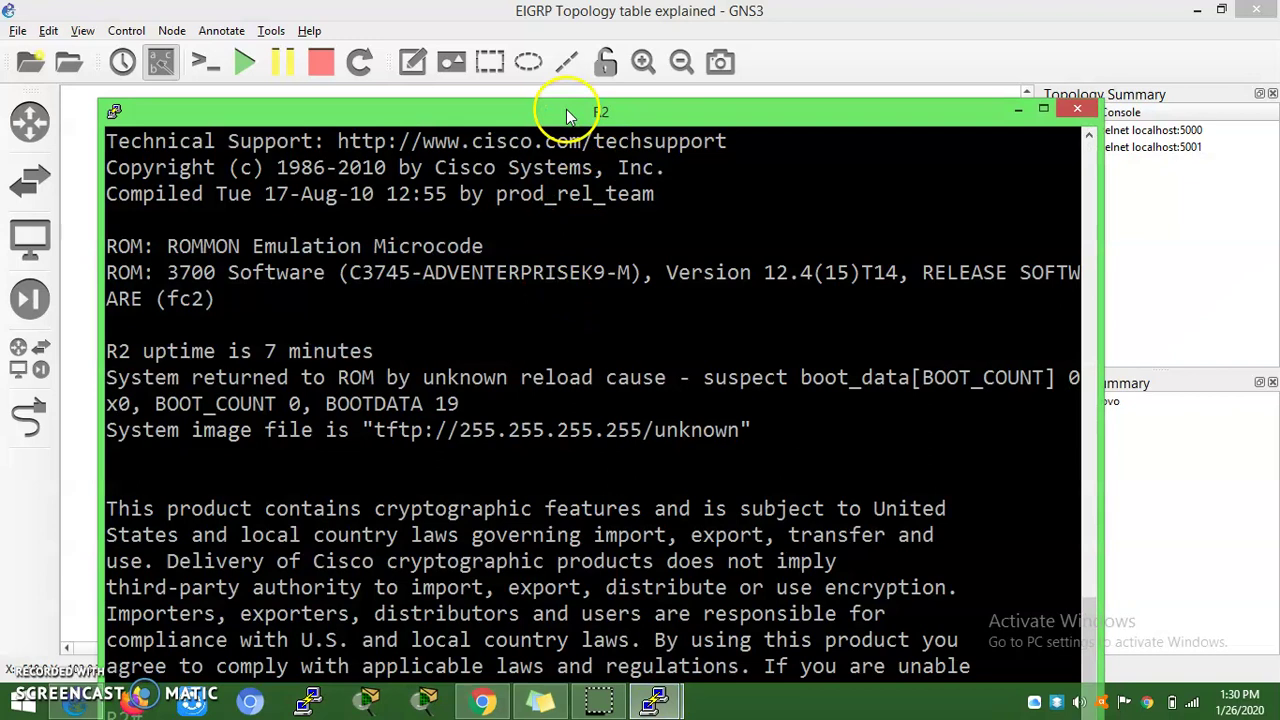
{"action": "left_click_drag", "start_coordinate": [569, 106], "coordinate": [1037, 100]}
{"action": "left_click", "coordinate": [907, 350]}
On R2, enter global configuration and then interface FastEthernet 0/0
{"action": "type", "text": "conf t"}
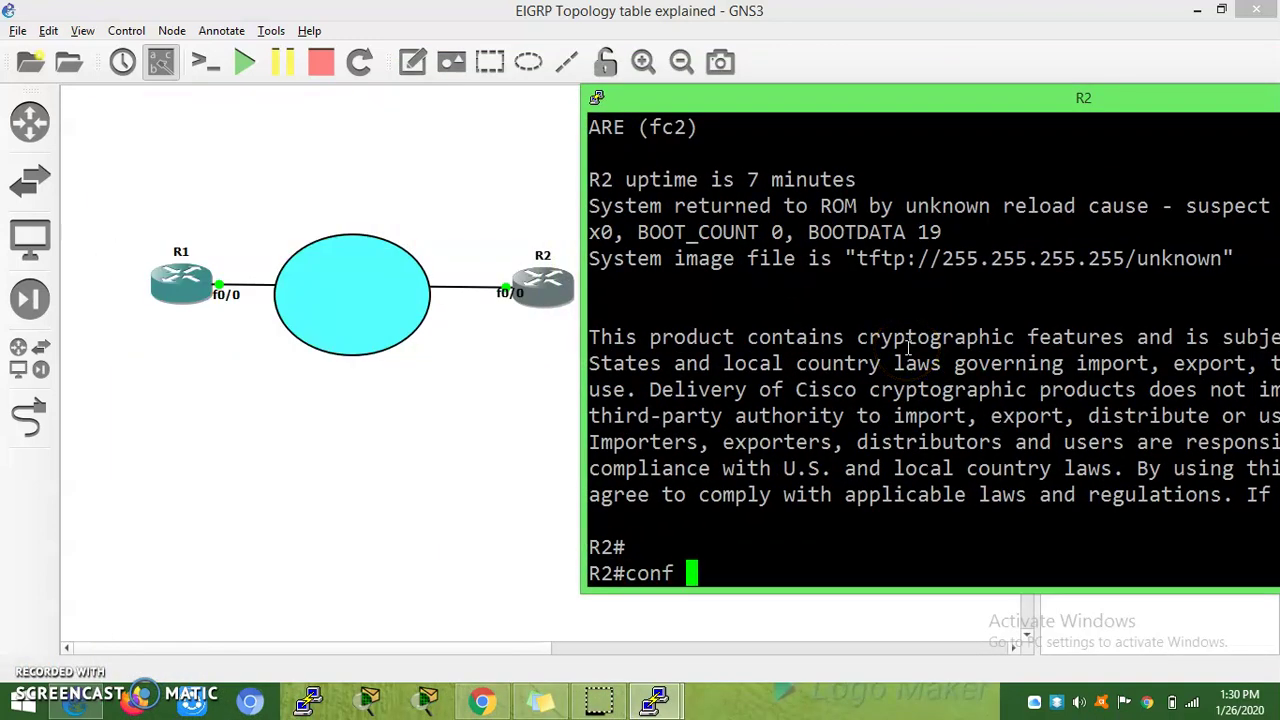
{"action": "key", "text": "Return"}
{"action": "type", "text": "int"}
{"action": "key", "text": "Tab"}
{"action": "type", "text": "f"}
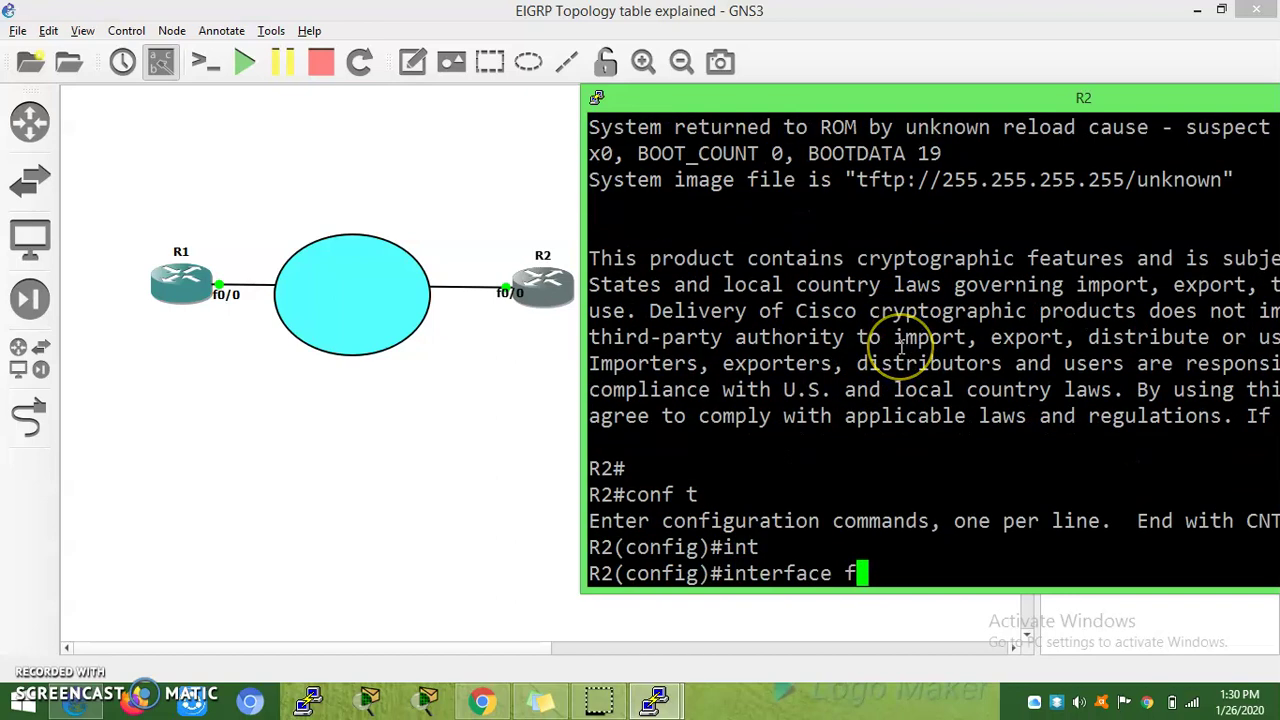
{"action": "key", "text": "Tab"}
{"action": "type", "text": "0"}
{"action": "key", "text": "Return"}
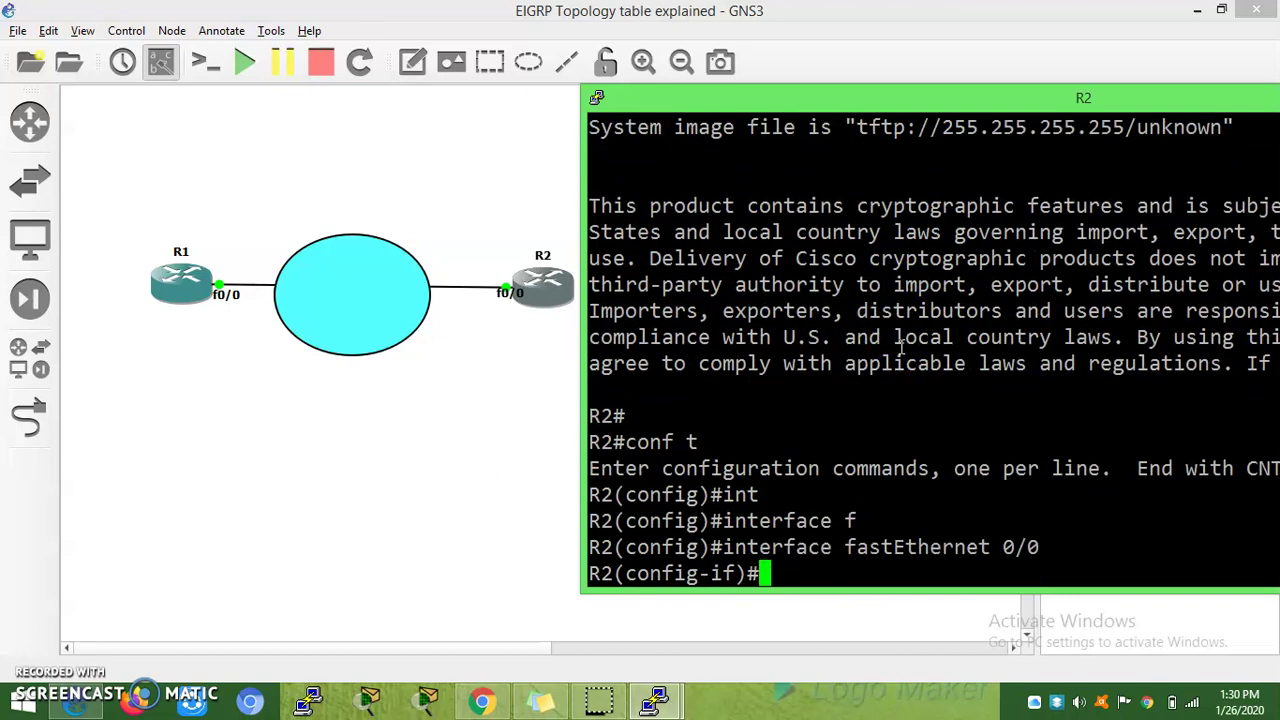
Assign 10.10.10.2 255.255.255.0 to R2's FastEthernet 0/0 and enable it with no shutdown
{"action": "type", "text": "ip add"}
{"action": "key", "text": "Tab"}
{"action": "type", "text": "10"}
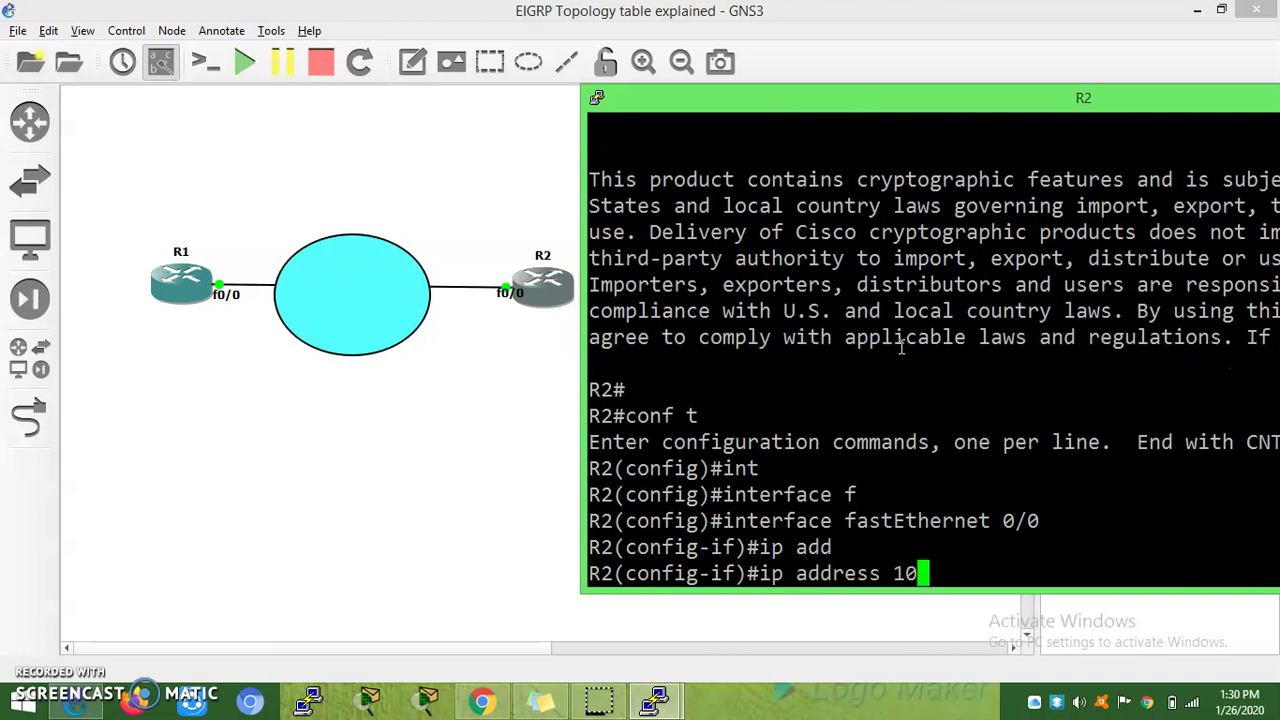
{"action": "type", "text": ".10.1"}
{"action": "key", "text": "BackSpace"}
{"action": "type", "text": ".10."}
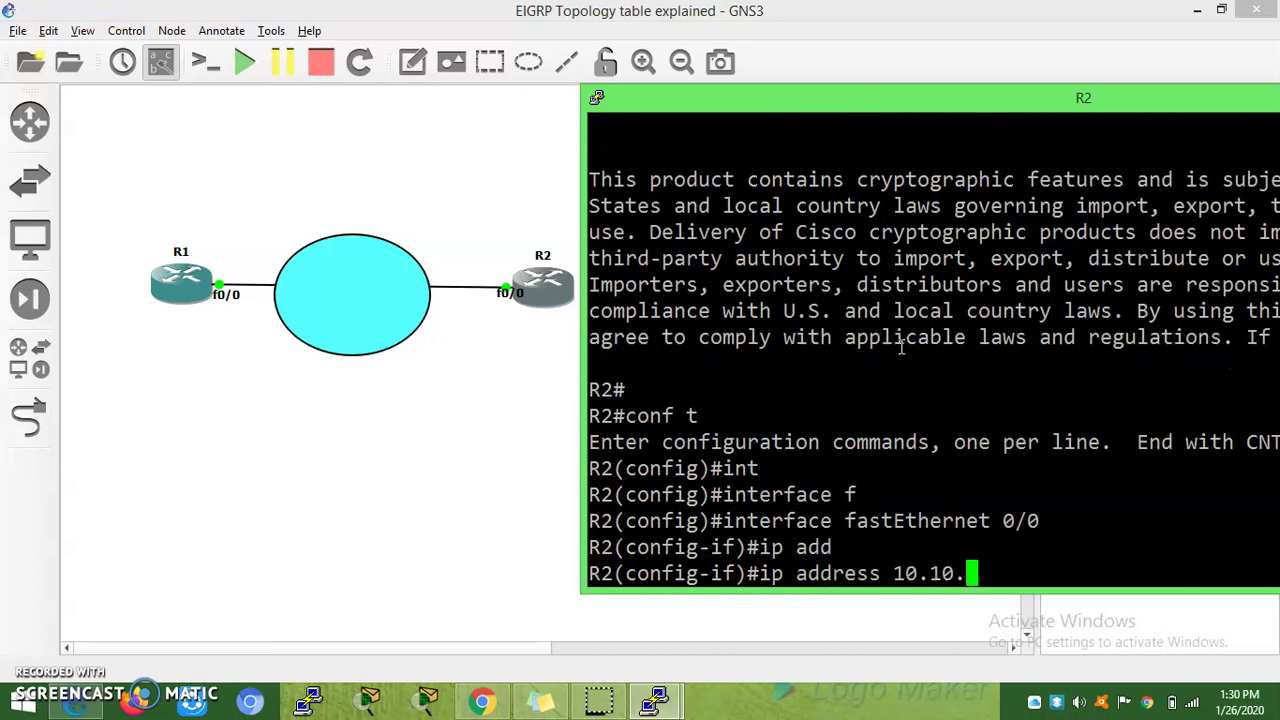
{"action": "type", "text": "10.2 255"}
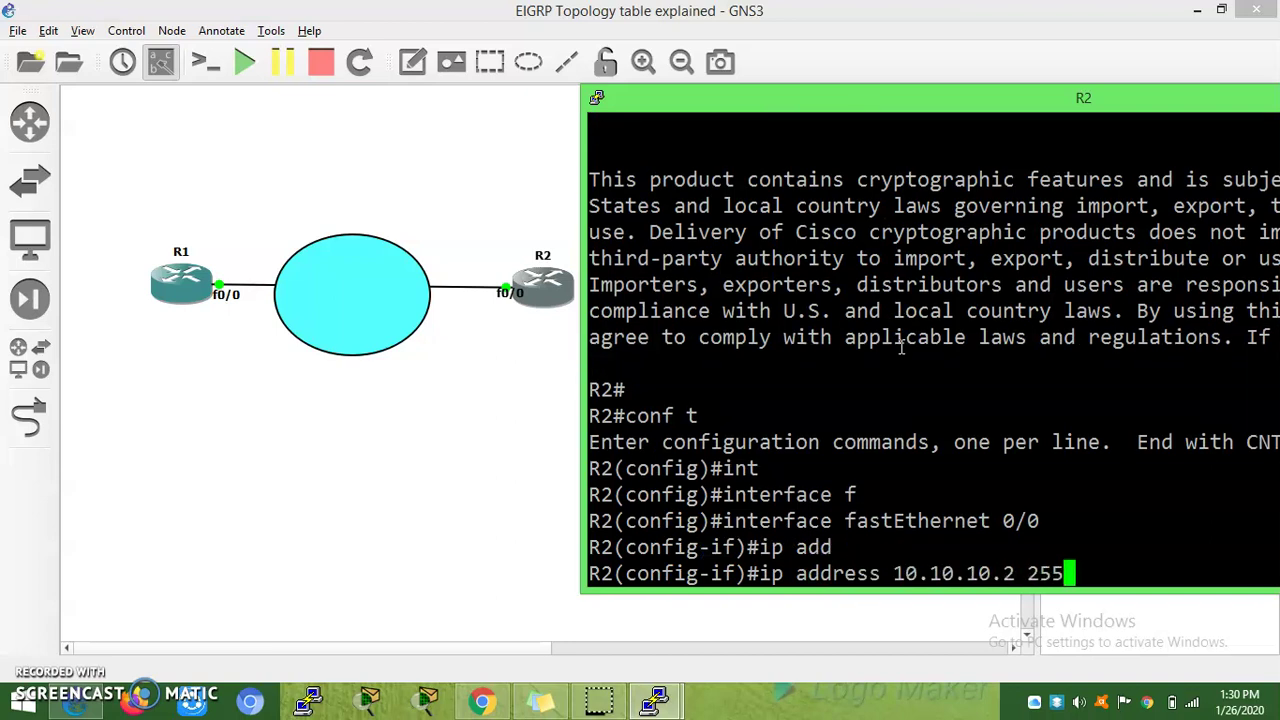
{"action": "type", "text": ".255.2"}
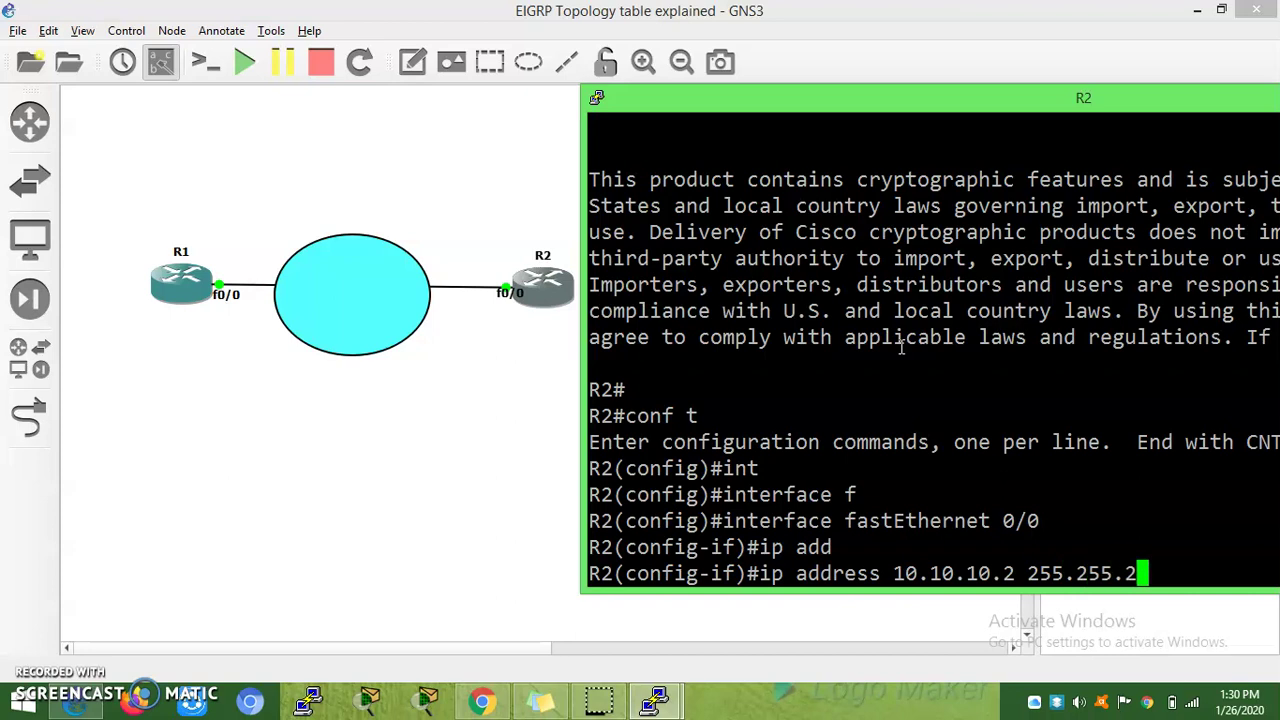
{"action": "type", "text": "55.0"}
{"action": "key", "text": "Return"}
{"action": "key", "text": "Return"}
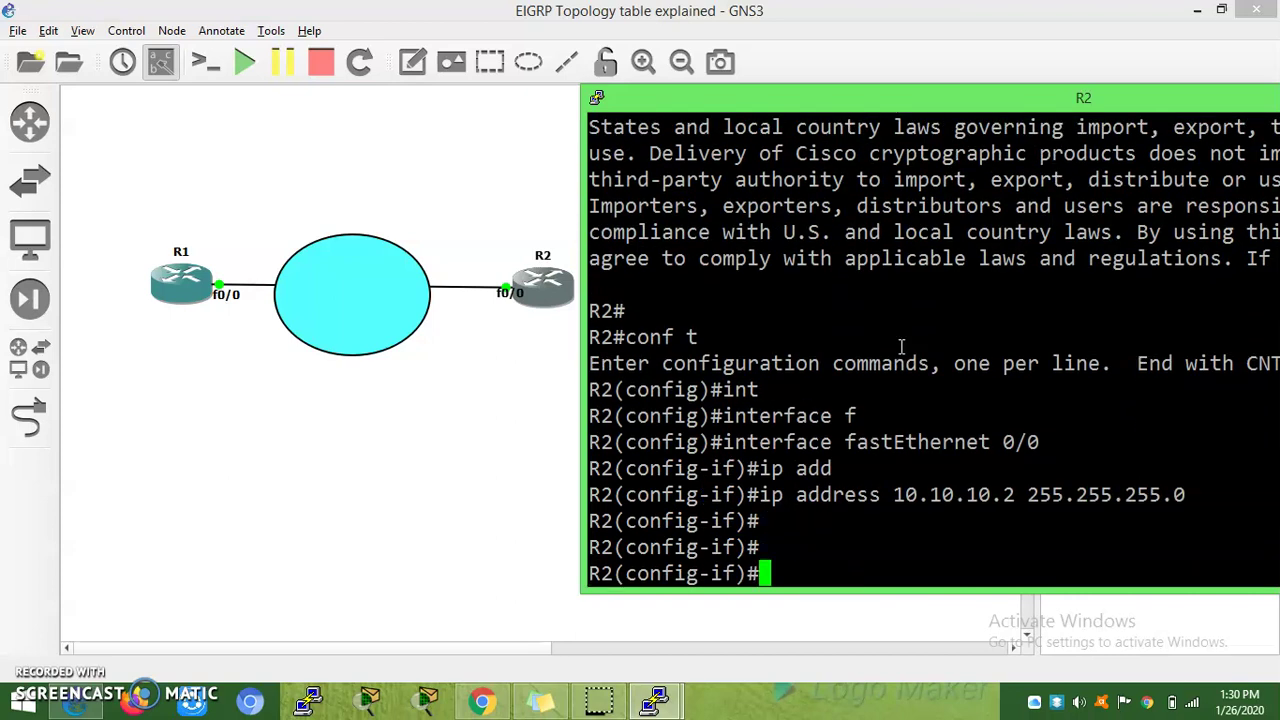
{"action": "type", "text": "no shu"}
{"action": "key", "text": "Tab"}
{"action": "key", "text": "Return"}
{"action": "key", "text": "Return"}
Exit interface mode and ping R1 at 10.10.10.1, getting 4 of 5 replies
{"action": "key", "text": "Return"}
{"action": "key", "text": "Return"}
{"action": "key", "text": "Return"}
{"action": "key", "text": "Return"}
{"action": "key", "text": "Return"}
{"action": "key", "text": "Return"}
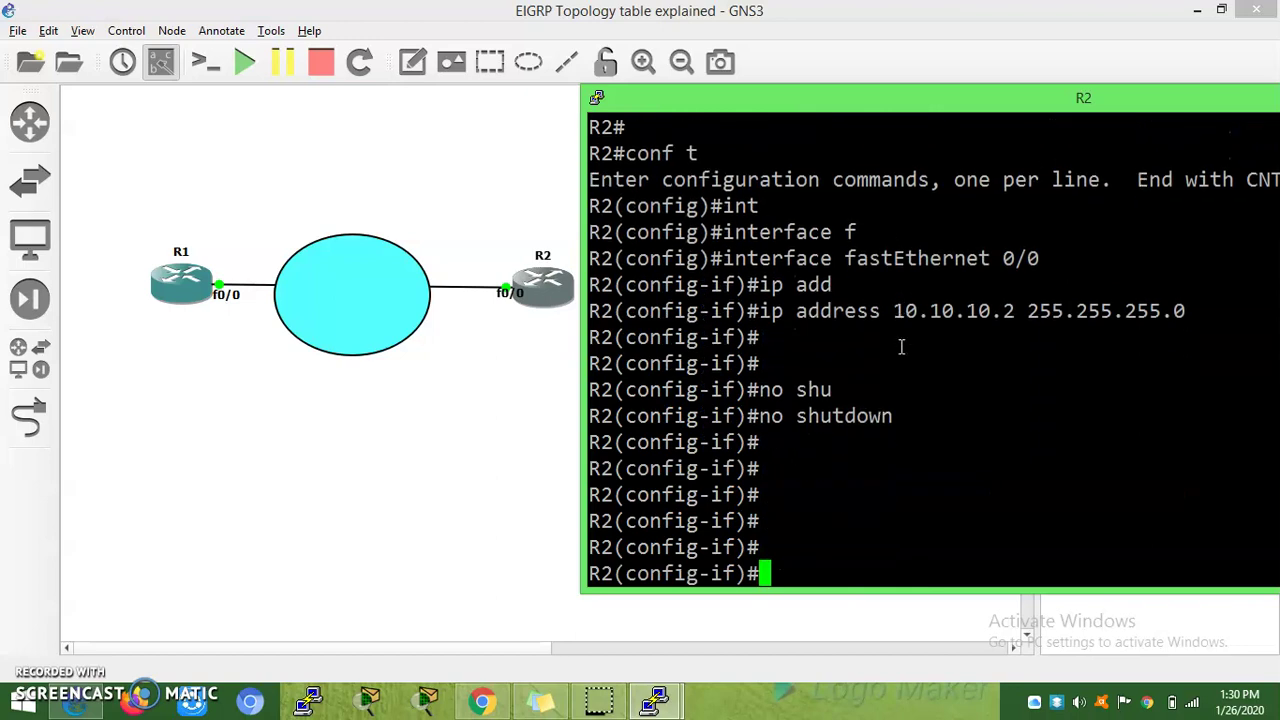
{"action": "type", "text": "exit"}
{"action": "key", "text": "Return"}
{"action": "key", "text": "Return"}
{"action": "key", "text": "Return"}
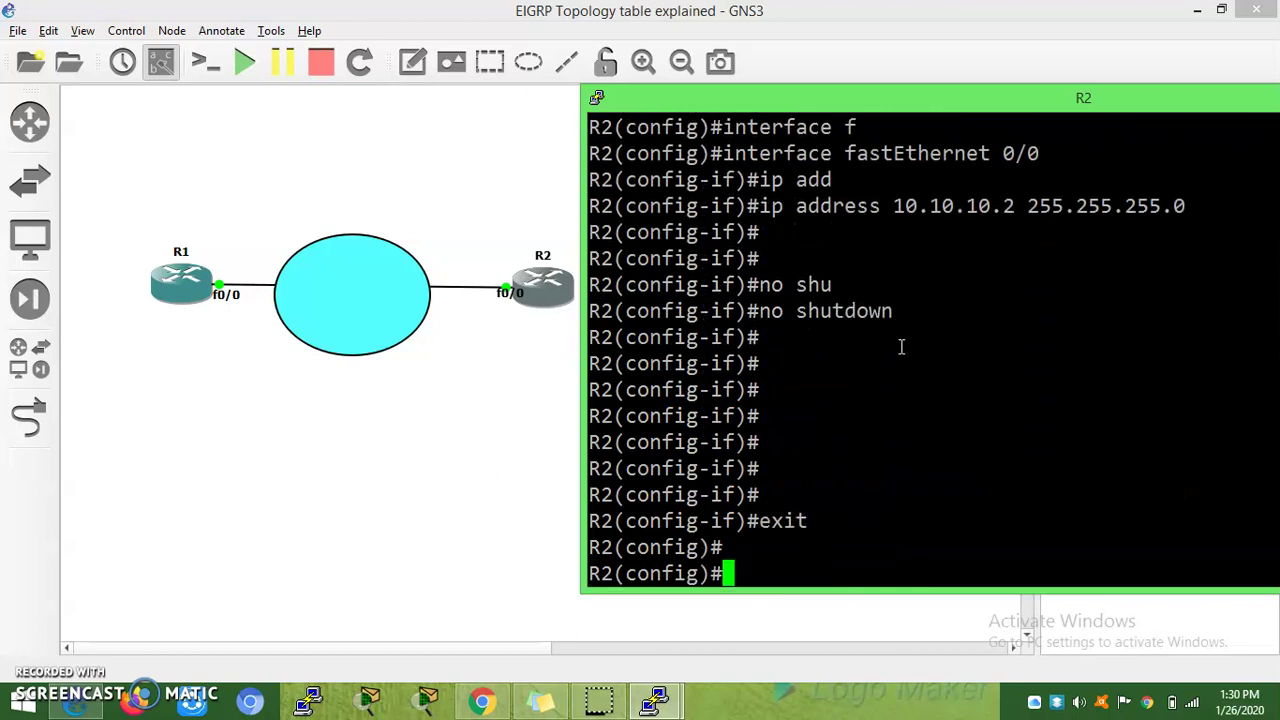
{"action": "type", "text": "do pin"}
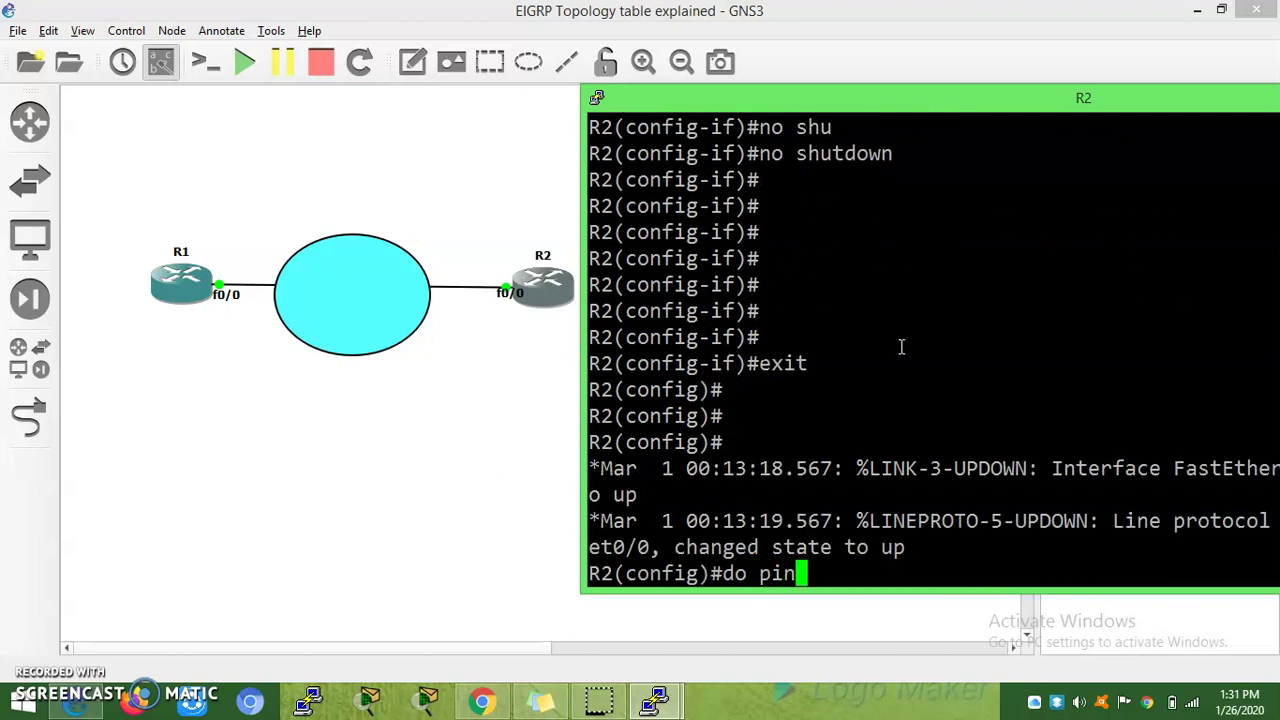
{"action": "type", "text": "g 10"}
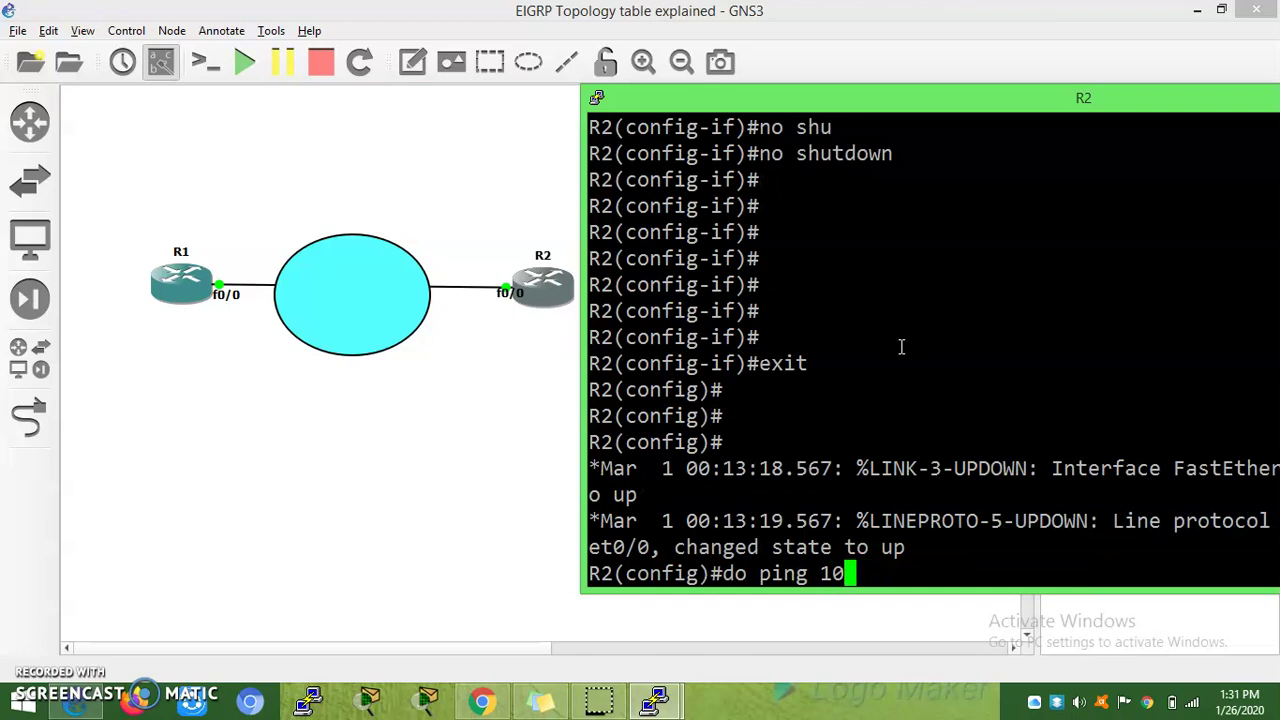
{"action": "type", "text": "1..10.0.10."}
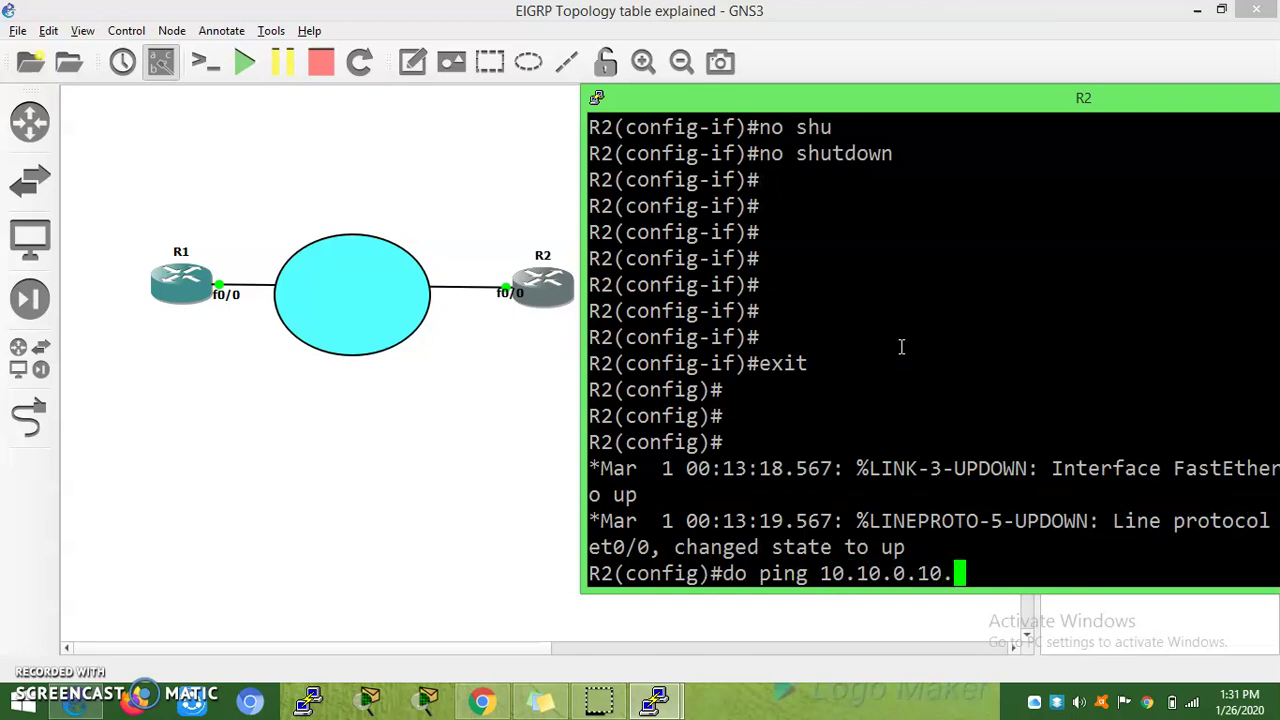
{"action": "key", "text": "BackSpace"}
{"action": "key", "text": "BackSpace"}
{"action": "key", "text": "BackSpace"}
{"action": "key", "text": "BackSpace"}
{"action": "type", "text": "10.1"}
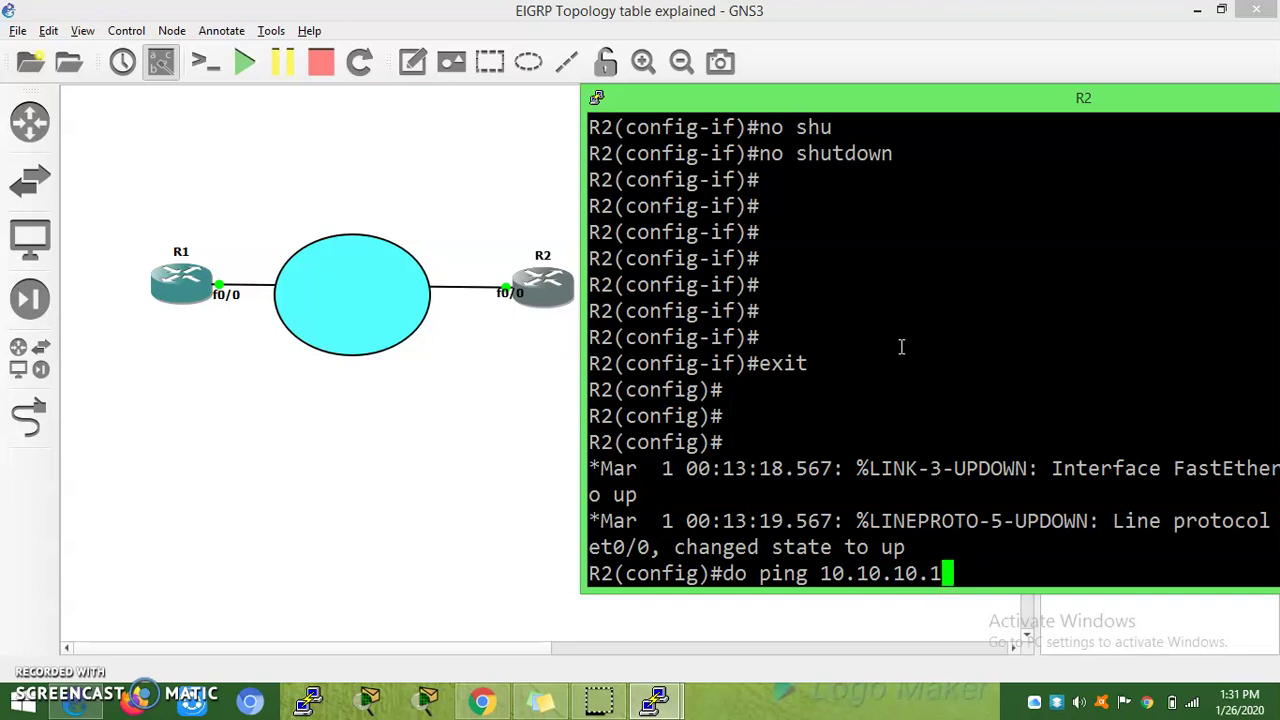
{"action": "key", "text": "Return"}
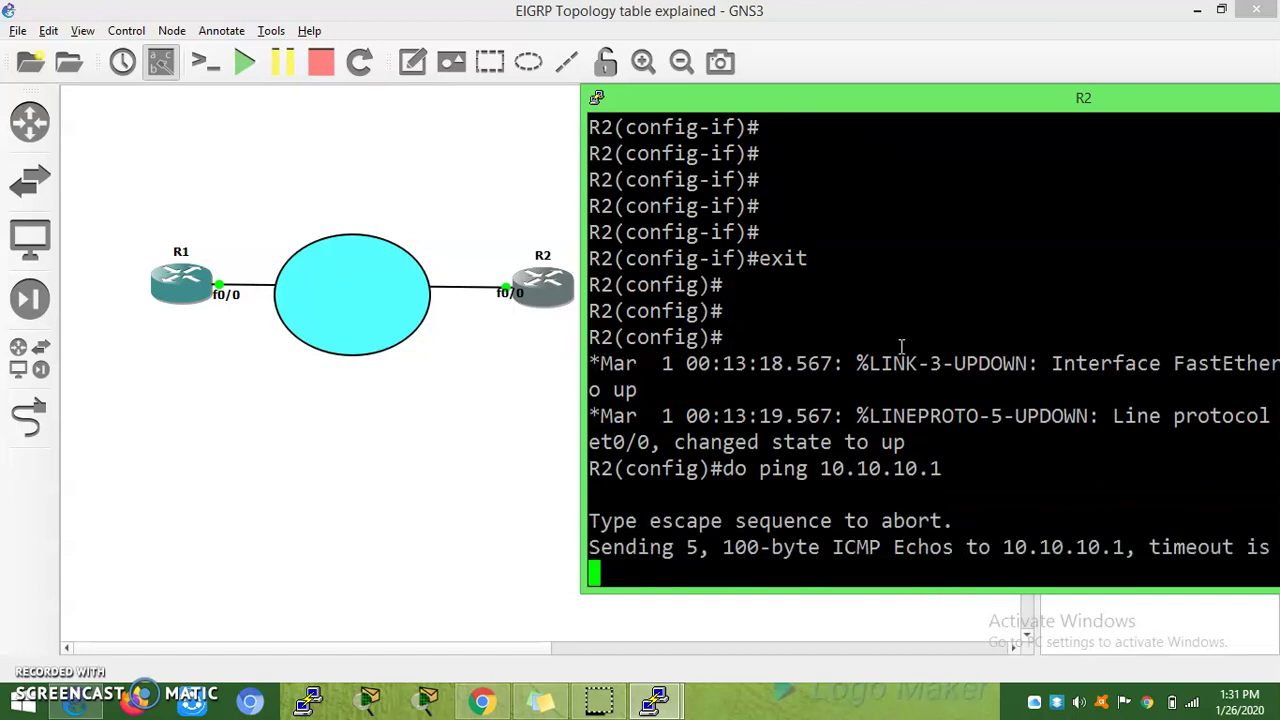
{"action": "key", "text": "Return"}
{"action": "key", "text": "Return"}
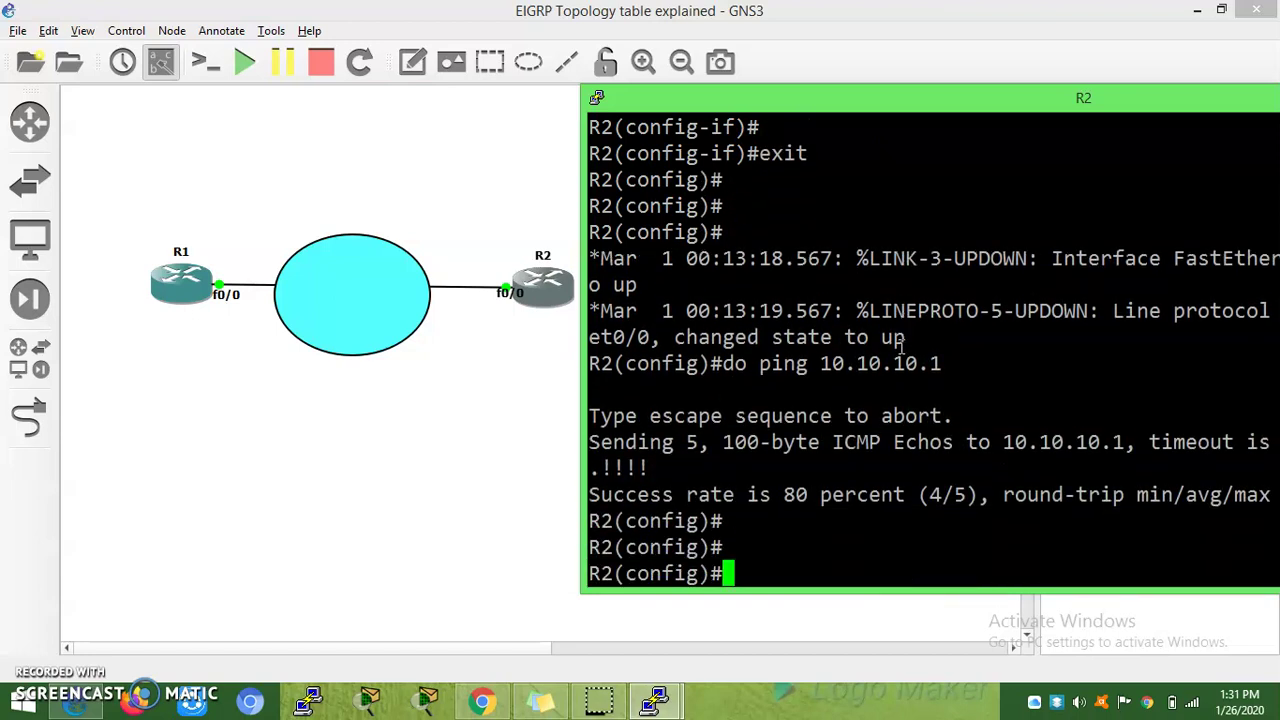
On R2, enter router eigrp 10 and add the network 10.10.10.0 statement
{"action": "type", "text": "router eig"}
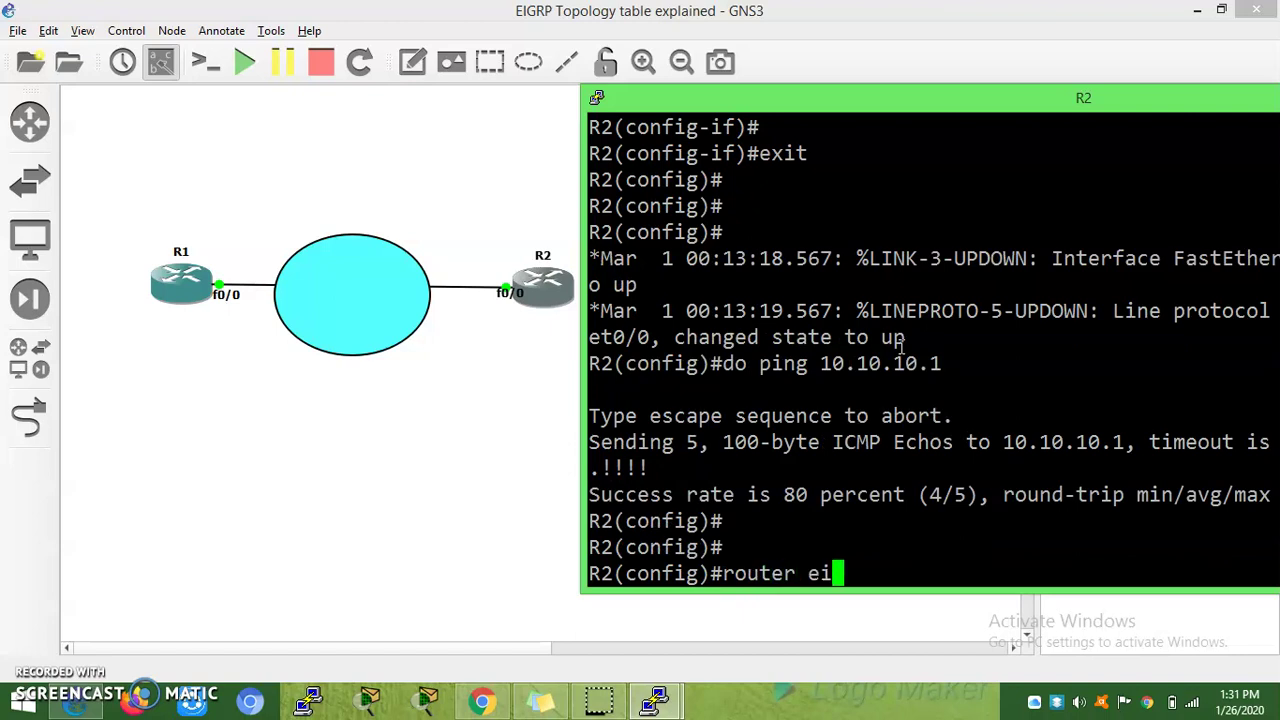
{"action": "key", "text": "Tab"}
{"action": "type", "text": "10"}
{"action": "key", "text": "Return"}
{"action": "key", "text": "Return"}
{"action": "key", "text": "Return"}
{"action": "key", "text": "Return"}
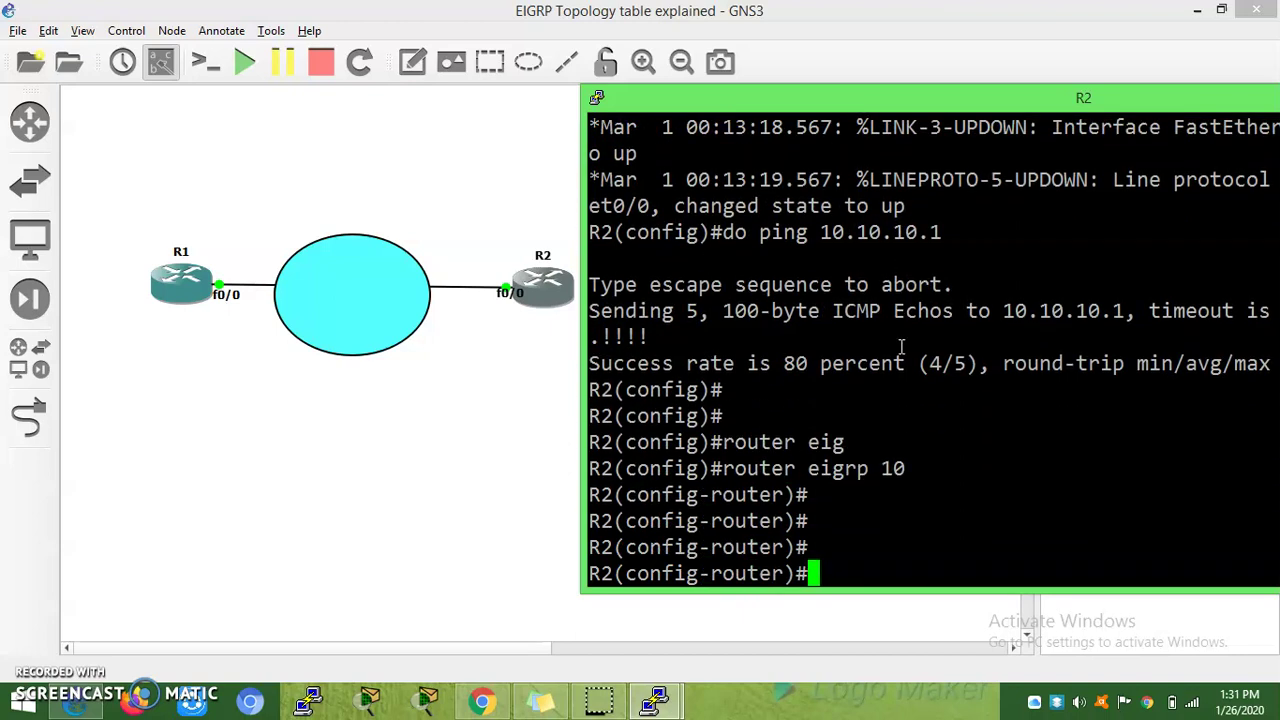
{"action": "type", "text": "net"}
{"action": "key", "text": "Tab"}
{"action": "type", "text": "10.10.1"}
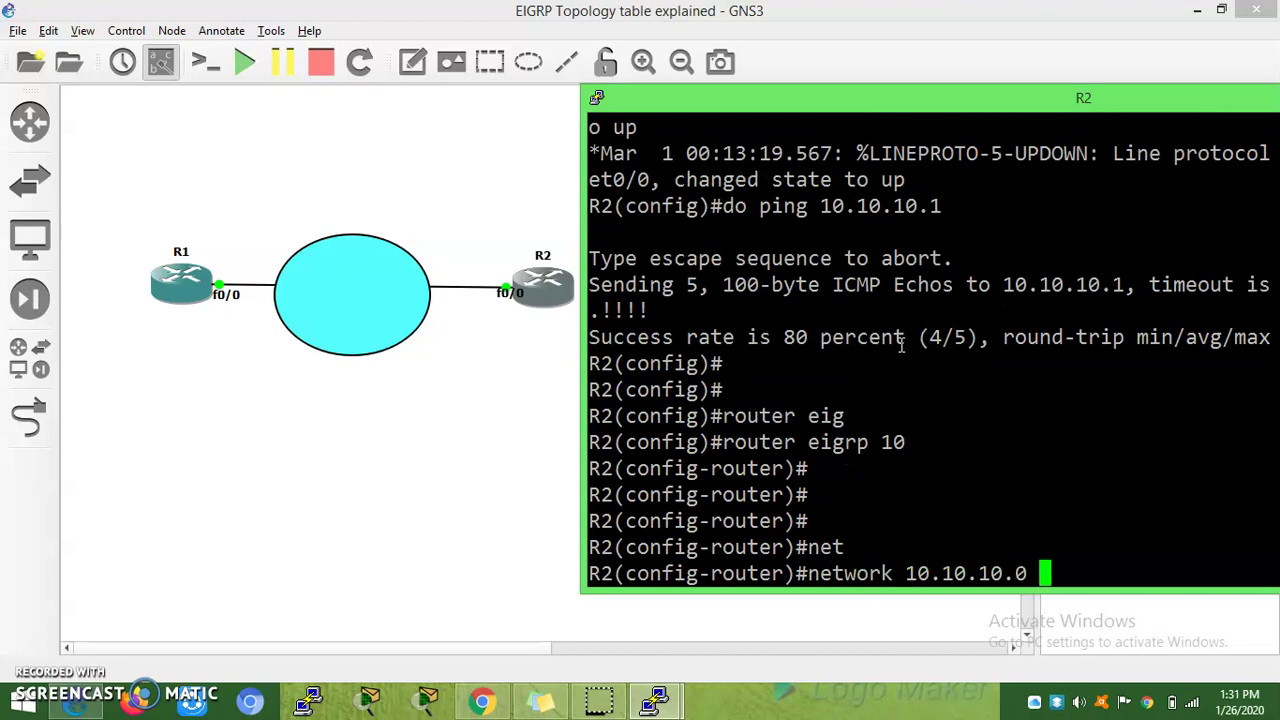
{"action": "type", "text": "0.0"}
{"action": "key", "text": "Return"}
{"action": "key", "text": "Return"}
{"action": "key", "text": "Return"}
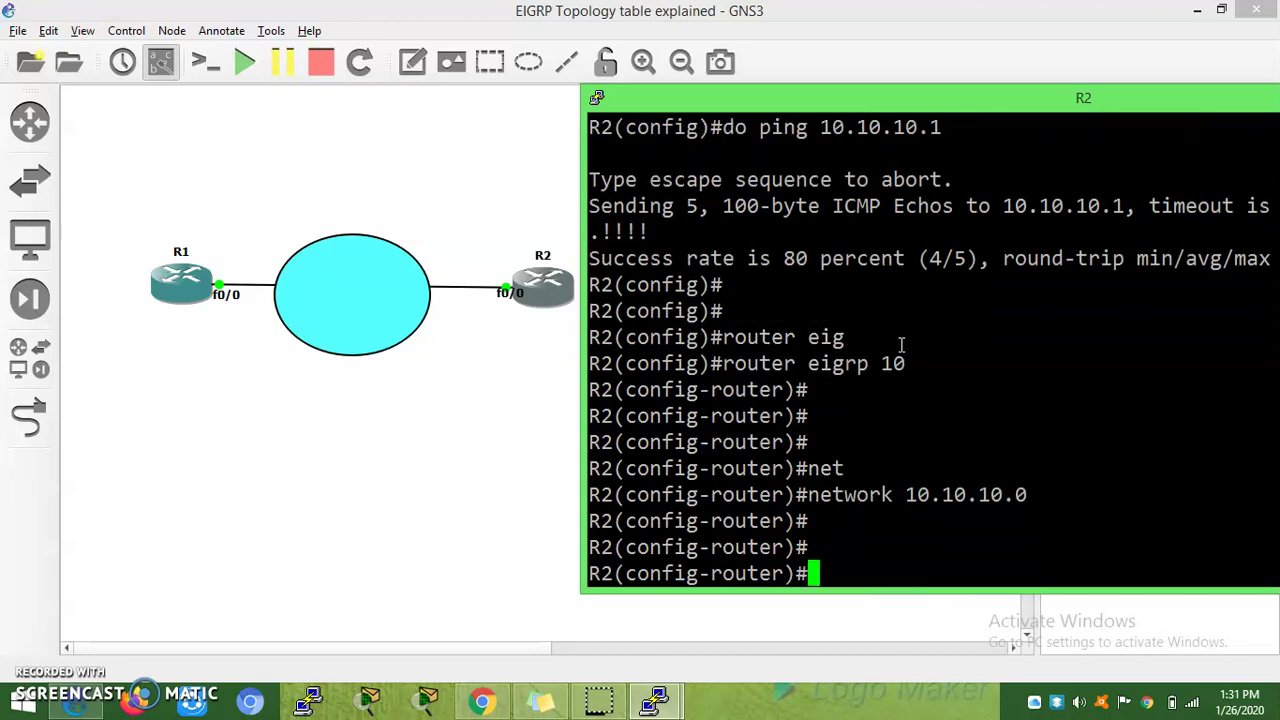
{"action": "left_click", "coordinate": [891, 347]}
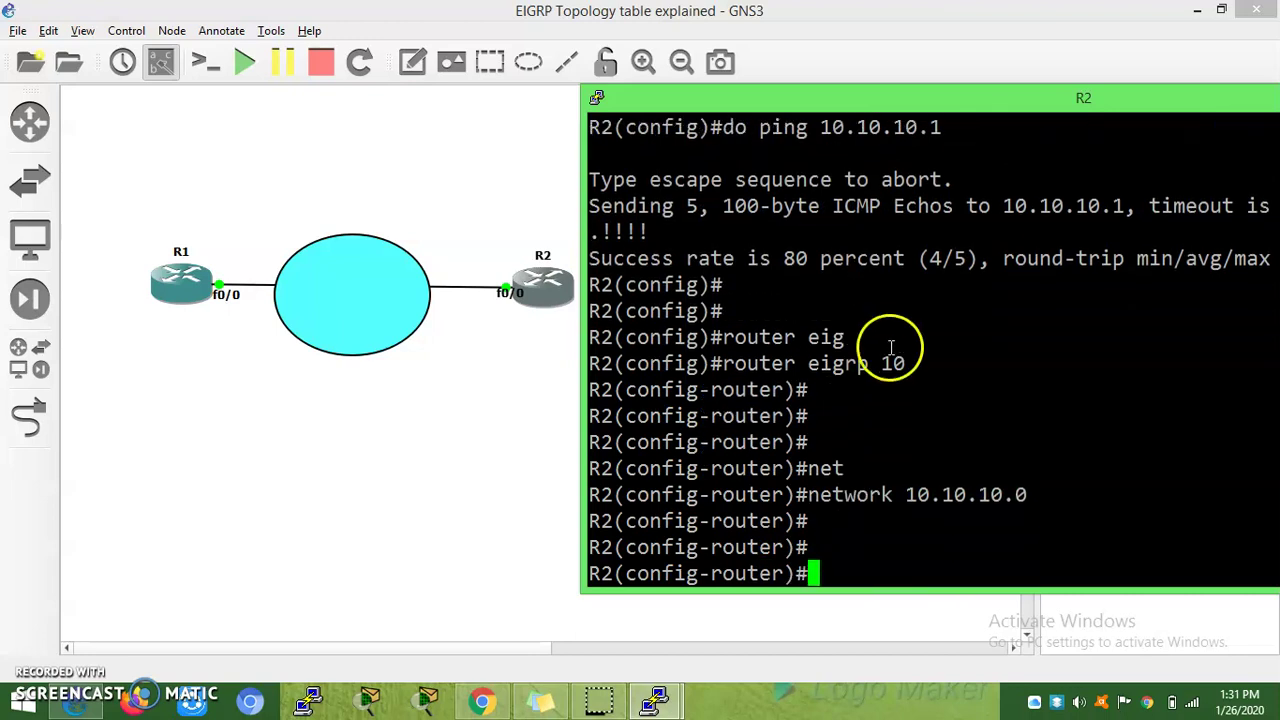
Open R1's console, leave interface mode, and start router eigrp 10
{"action": "double_click", "coordinate": [203, 295]}
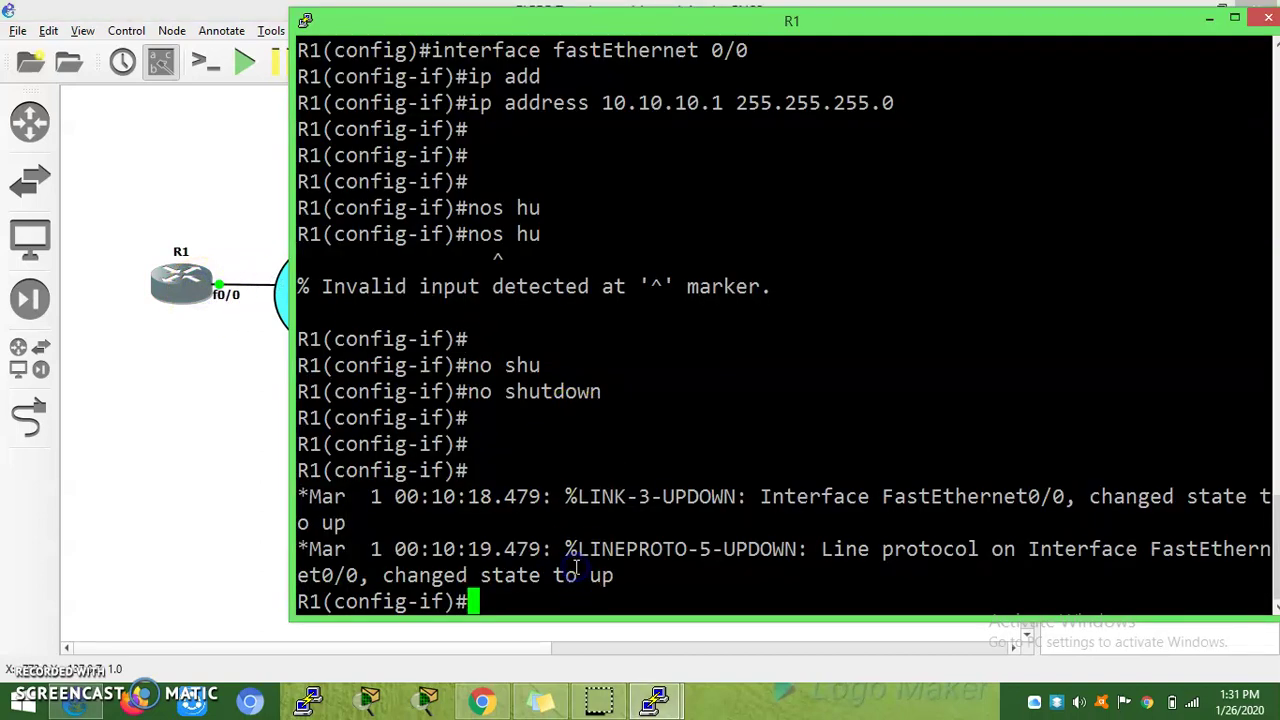
{"action": "type", "text": "exit"}
{"action": "key", "text": "Return"}
{"action": "key", "text": "Return"}
{"action": "key", "text": "Return"}
{"action": "key", "text": "Return"}
{"action": "type", "text": "ro"}
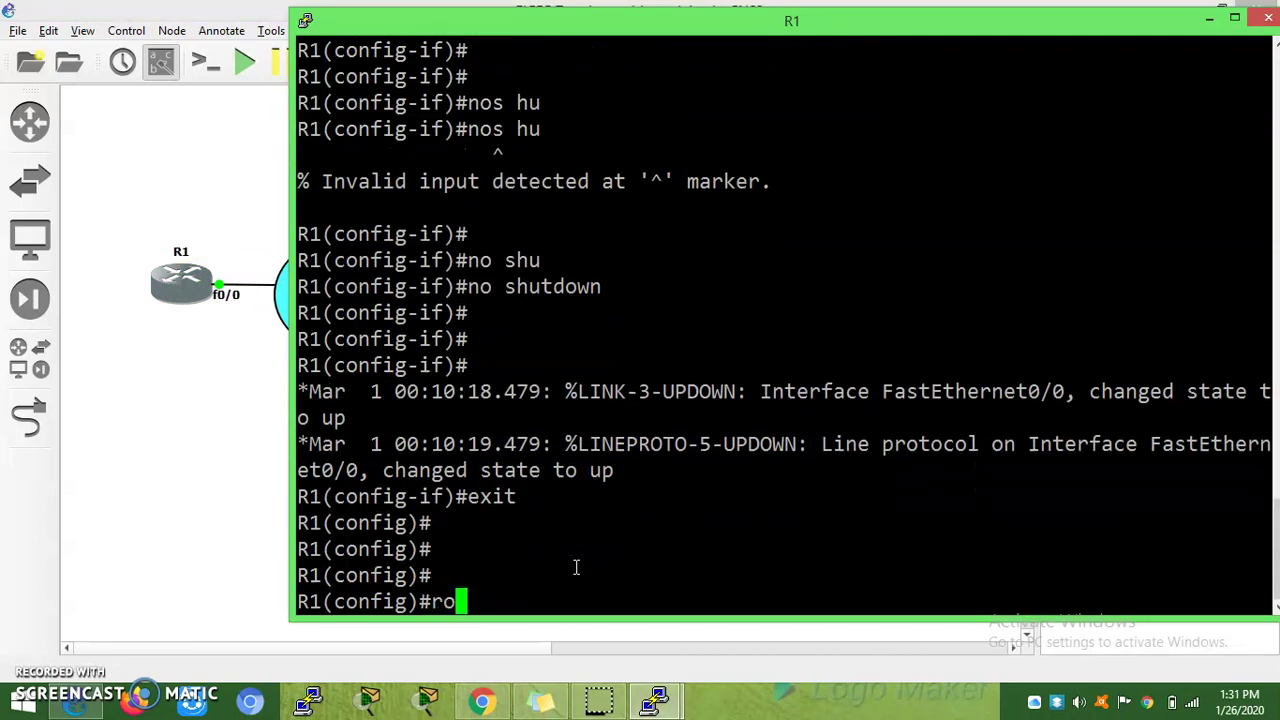
{"action": "type", "text": "uter eig"}
{"action": "key", "text": "Tab"}
{"action": "type", "text": "1"}
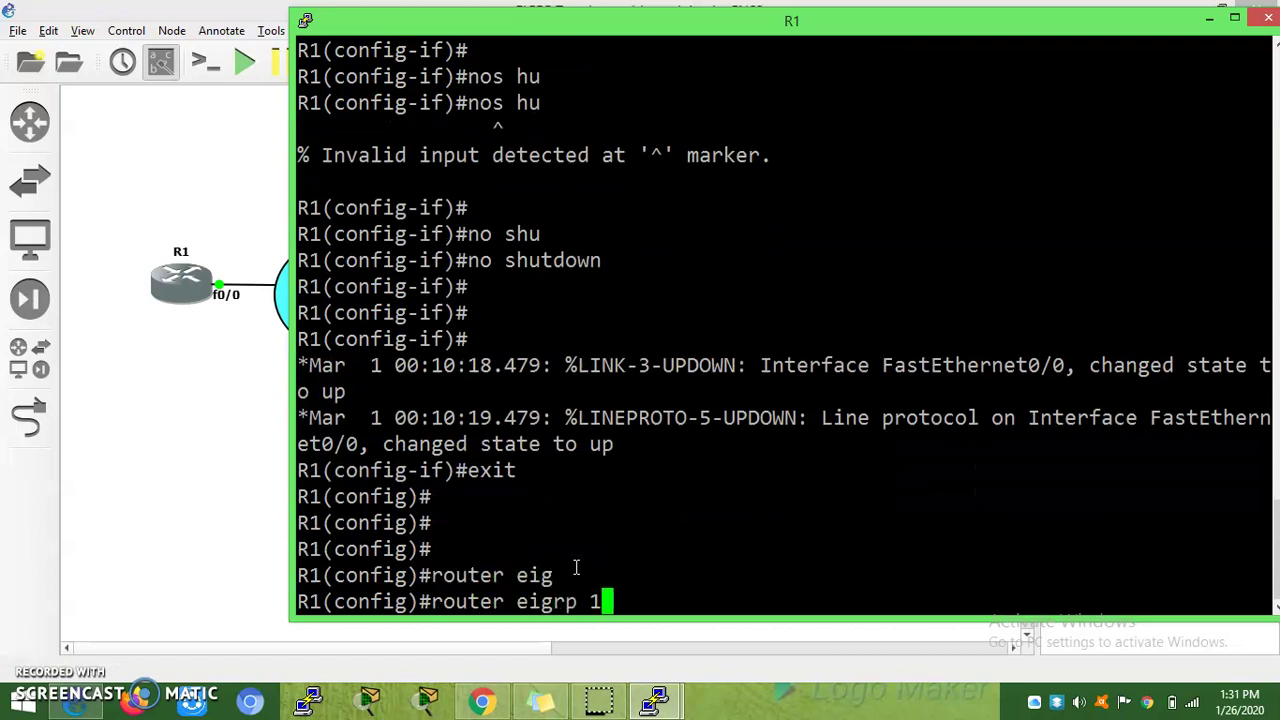
{"action": "type", "text": "0"}
{"action": "key", "text": "Return"}
Advertise network 10.10.10.0 on R1, bringing up the adjacency with neighbor 10.10.10.2
{"action": "type", "text": "net"}
{"action": "key", "text": "Tab"}
{"action": "type", "text": "10"}
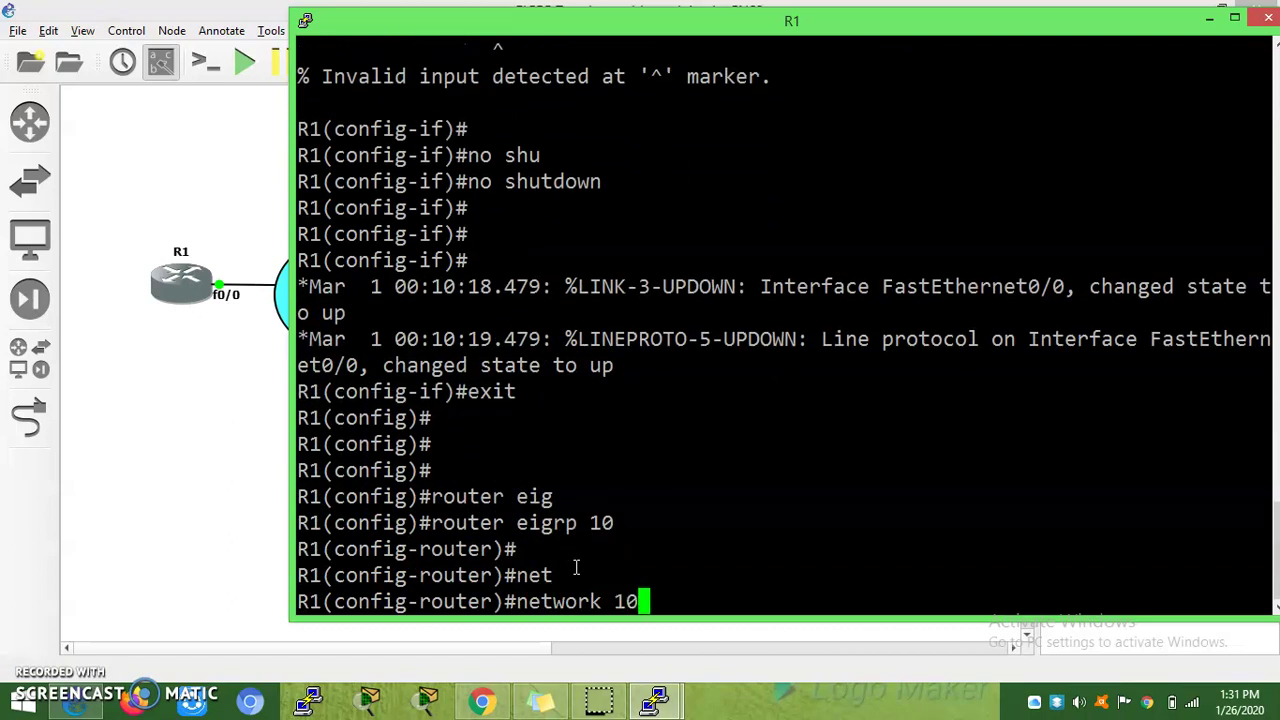
{"action": "type", "text": ".10.10.0 0."}
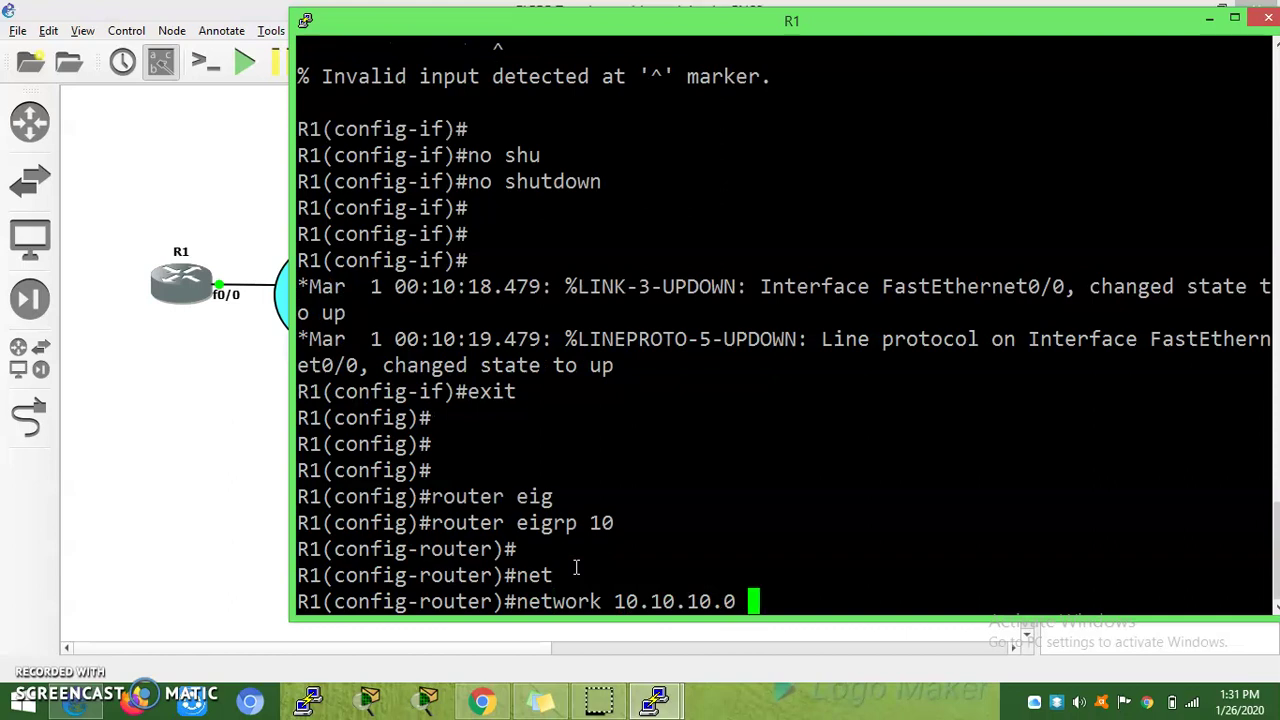
{"action": "key", "text": "BackSpace"}
{"action": "key", "text": "BackSpace"}
{"action": "key", "text": "Return"}
{"action": "key", "text": "Return"}
{"action": "key", "text": "Return"}
{"action": "key", "text": "Return"}
{"action": "key", "text": "Return"}
{"action": "key", "text": "Return"}
{"action": "key", "text": "Return"}
{"action": "key", "text": "Return"}
{"action": "key", "text": "Return"}
{"action": "key", "text": "Return"}
{"action": "key", "text": "Return"}
{"action": "key", "text": "Return"}
{"action": "key", "text": "Return"}
{"action": "key", "text": "Return"}
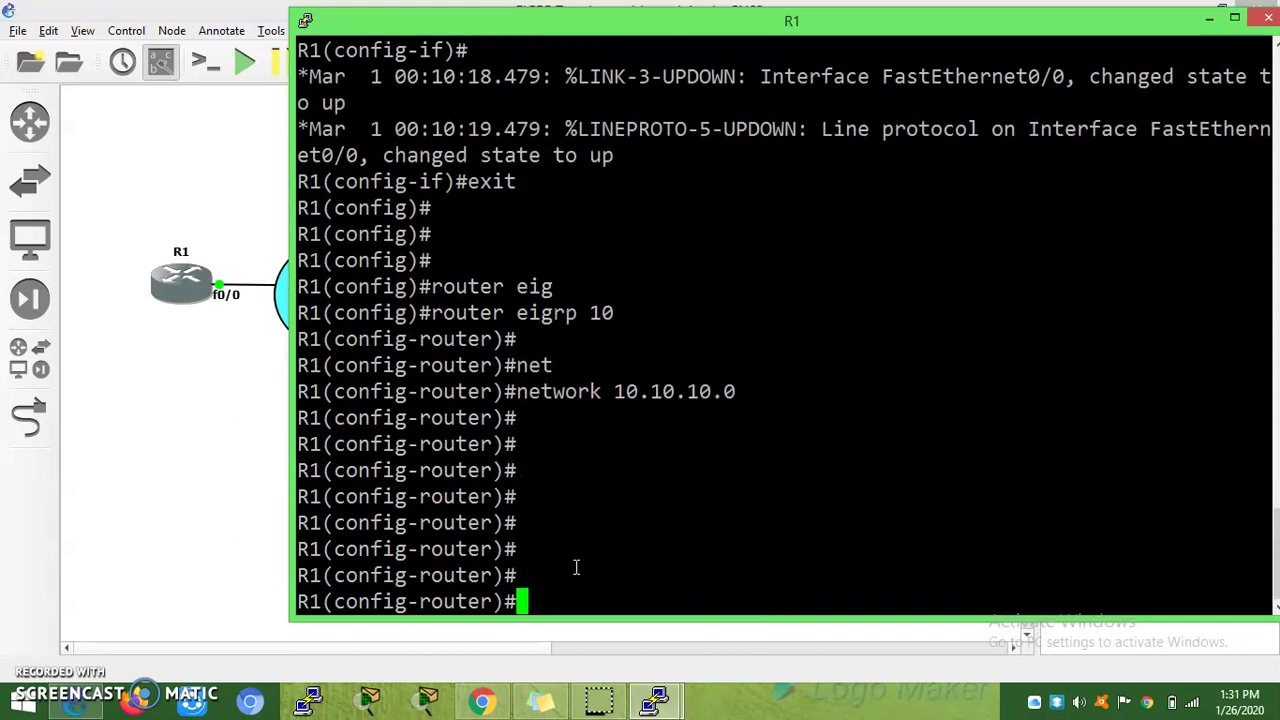
{"action": "key", "text": "Return"}
{"action": "key", "text": "Return"}
{"action": "key", "text": "Return"}
{"action": "key", "text": "Return"}
{"action": "key", "text": "Return"}
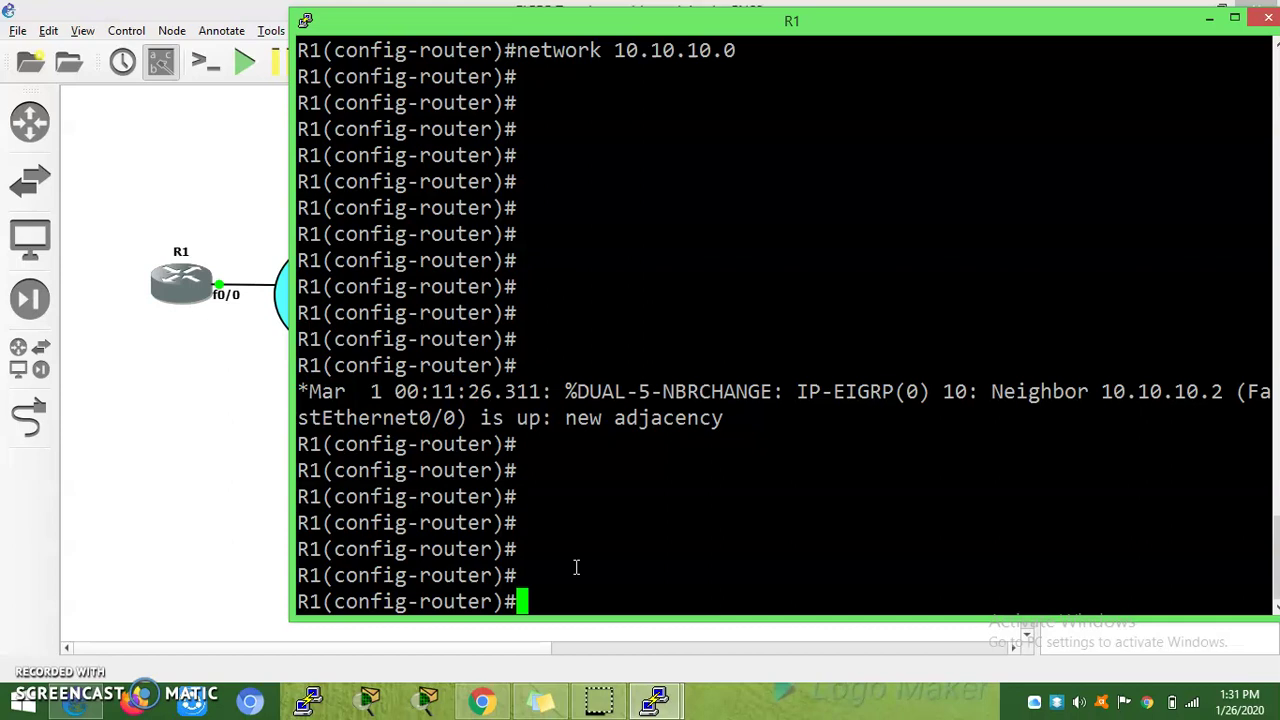
Show R1's routing table with 'do sh ip route' and highlight the connected 10.10.10.0/24 route
{"action": "type", "text": "do sh ip"}
{"action": "type", "text": " route"}
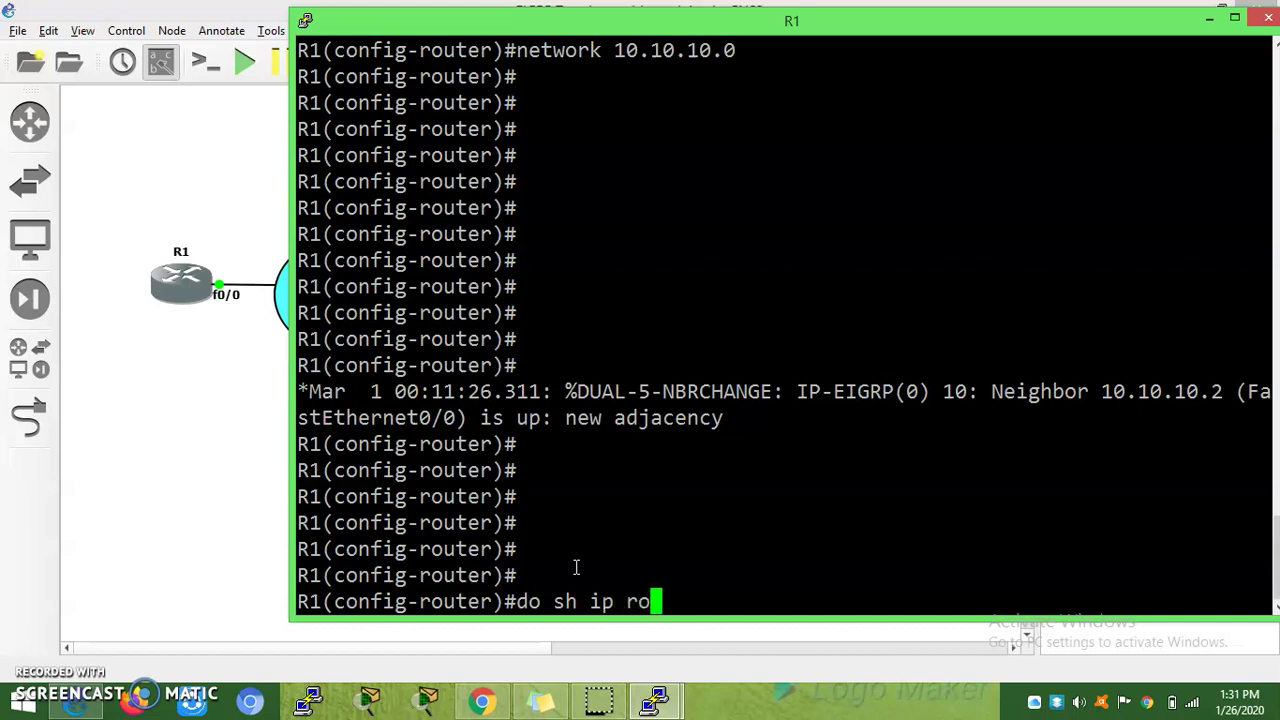
{"action": "key", "text": "Return"}
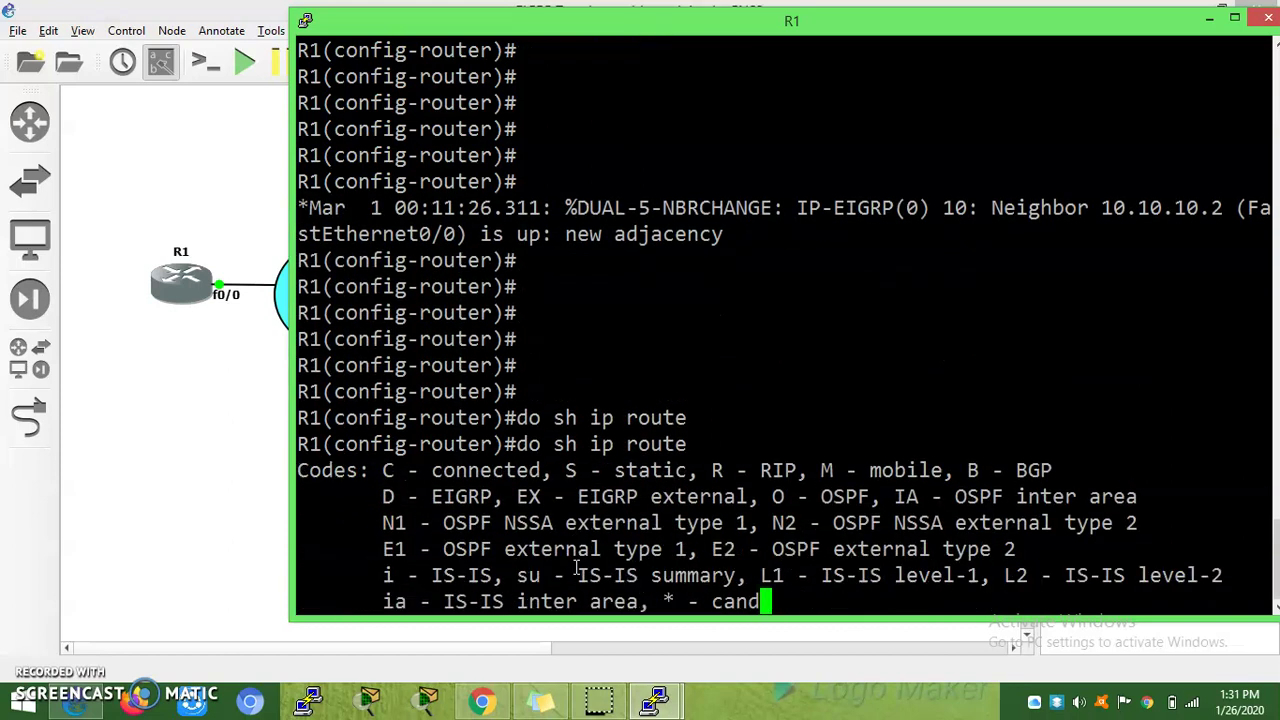
{"action": "left_click_drag", "start_coordinate": [311, 575], "coordinate": [537, 586]}
{"action": "left_click", "coordinate": [541, 580]}
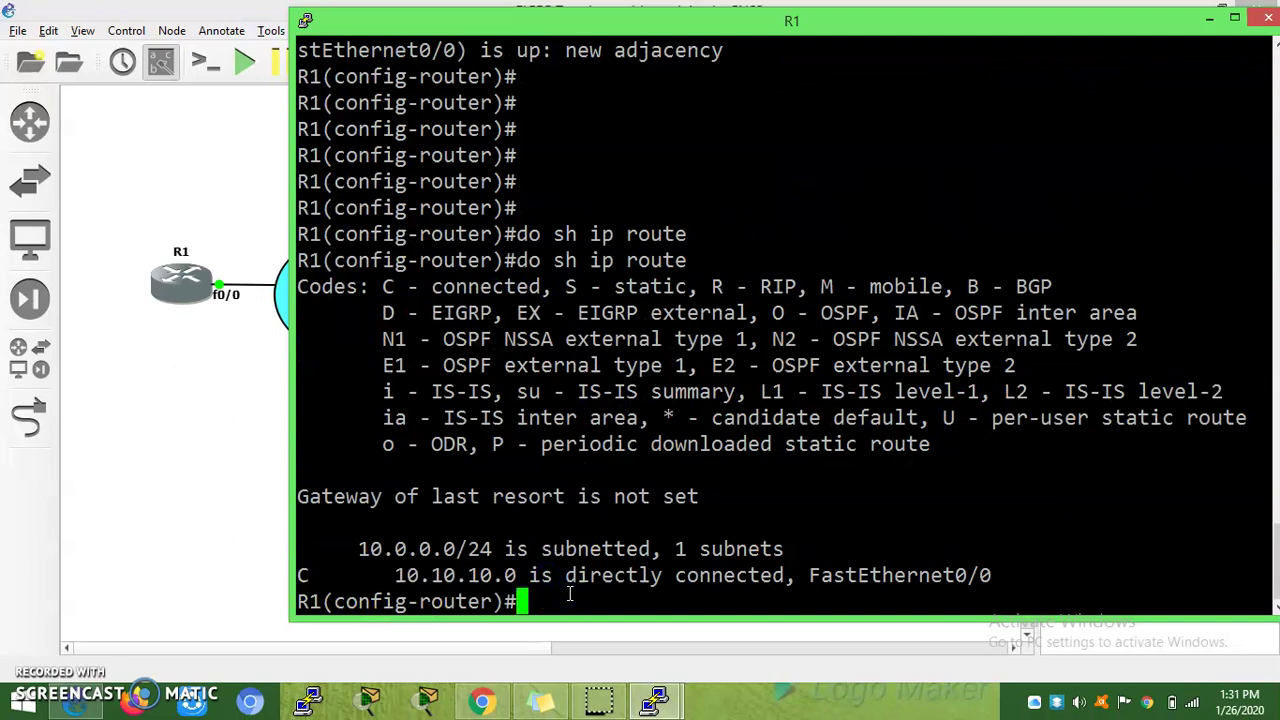
Leave EIGRP configuration and enter interface loopback 0 on R1
{"action": "type", "text": "exi"}
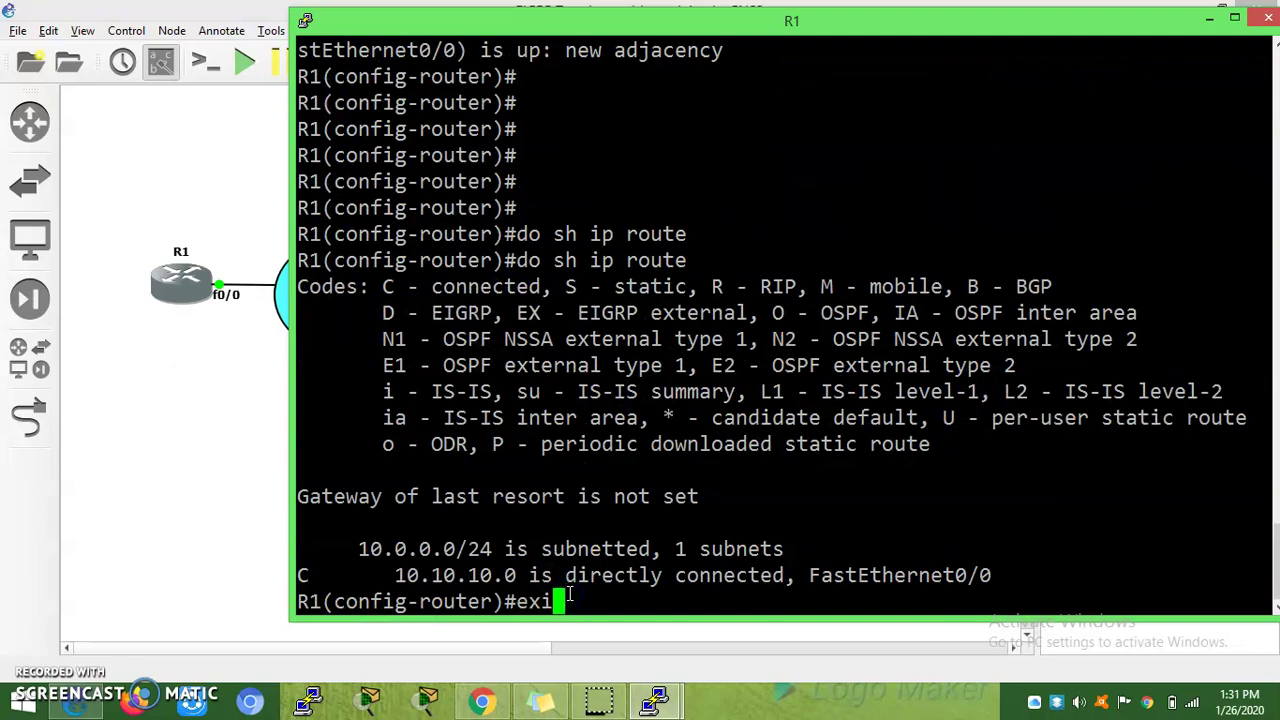
{"action": "type", "text": "t"}
{"action": "key", "text": "Return"}
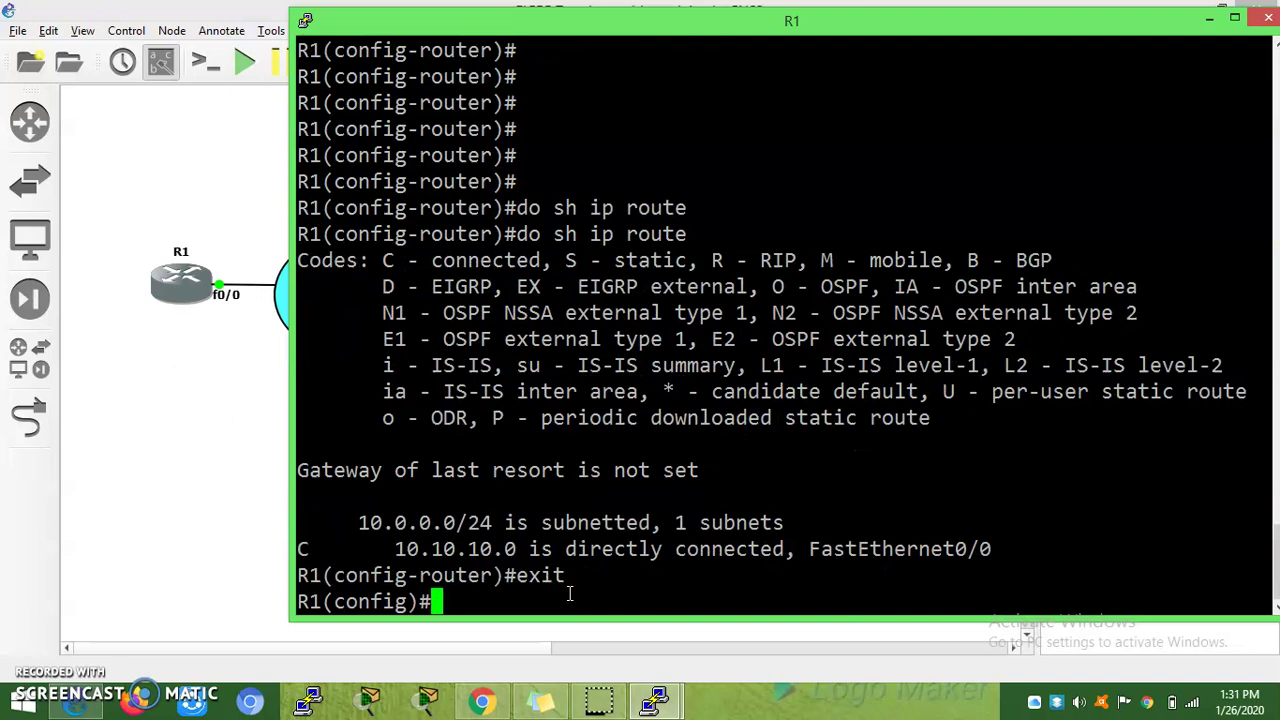
{"action": "type", "text": "int"}
{"action": "key", "text": "Tab"}
{"action": "type", "text": "lo"}
{"action": "key", "text": "Tab"}
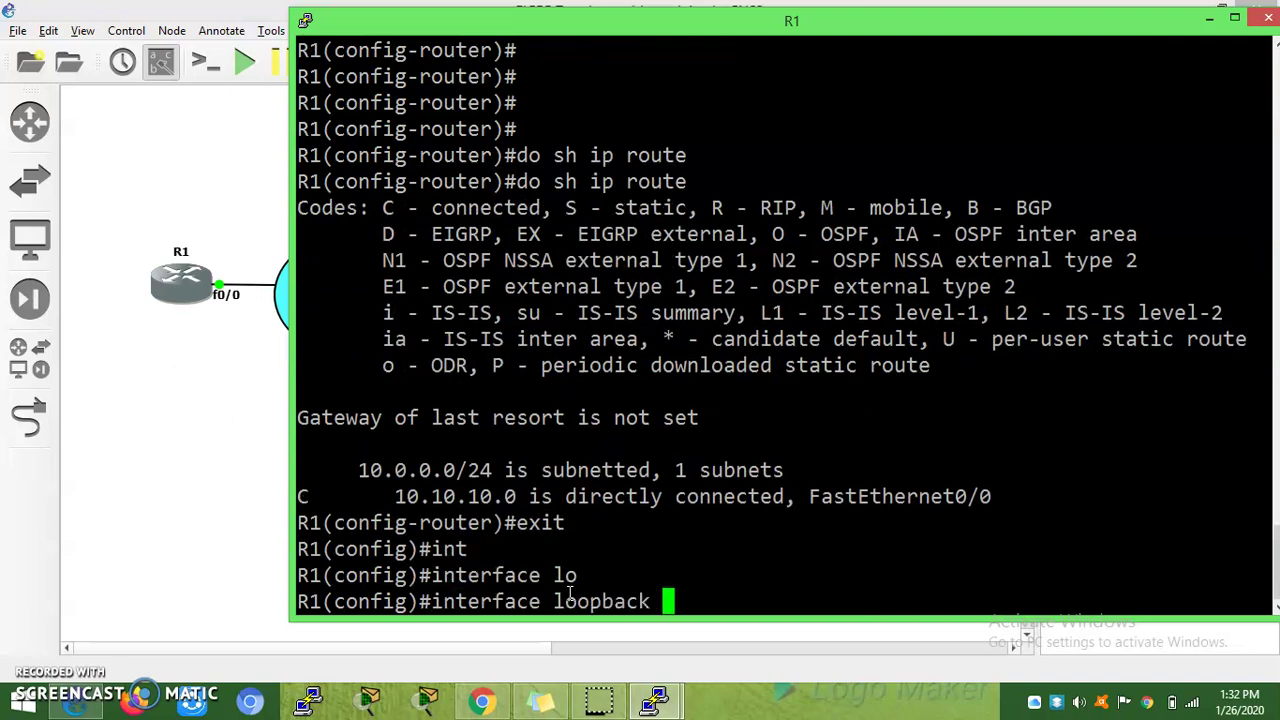
{"action": "type", "text": "0"}
{"action": "key", "text": "Return"}
Assign 1.1.1.1 255.255.255.0 to loopback 0 and exit the interface
{"action": "type", "text": "i"}
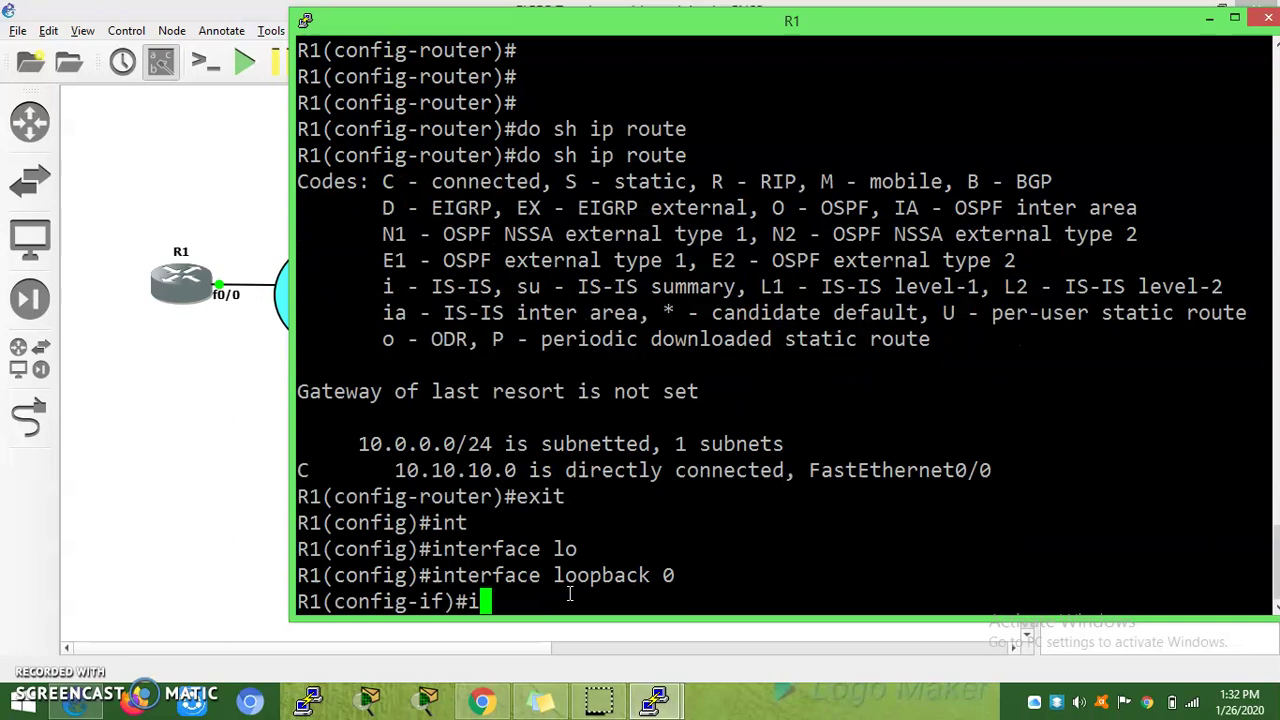
{"action": "type", "text": "p add`"}
{"action": "key", "text": "BackSpace"}
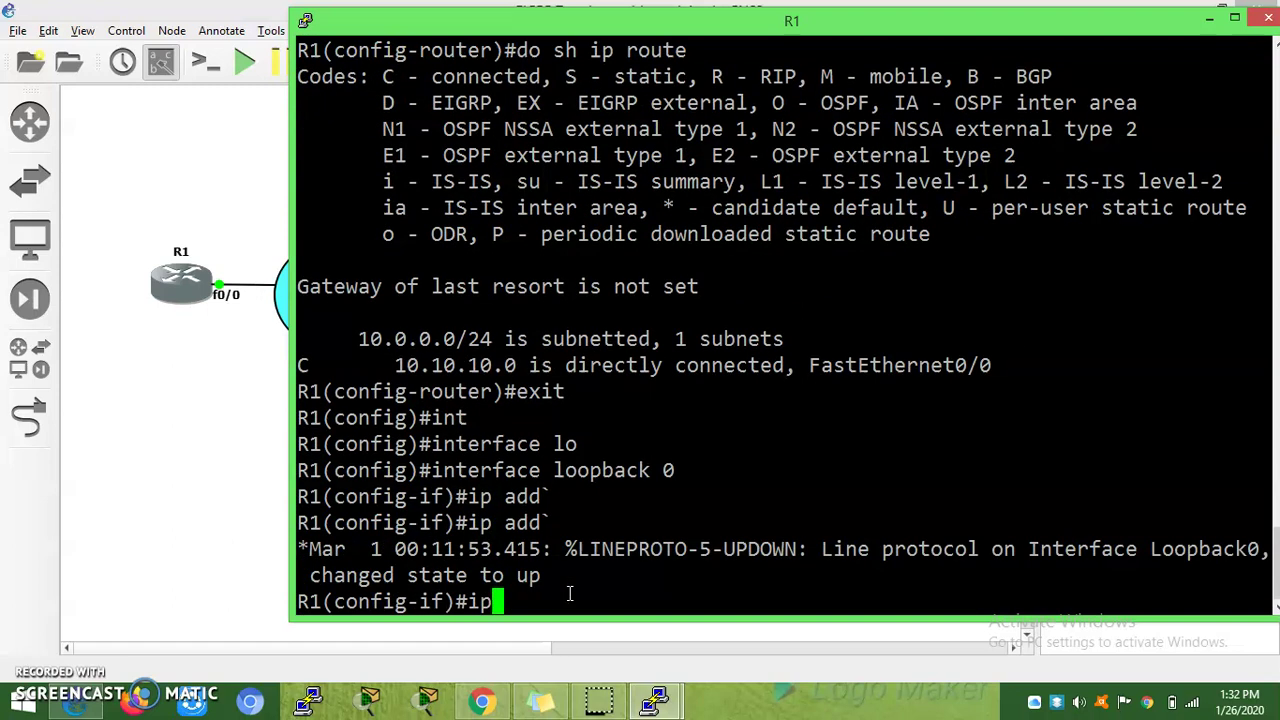
{"action": "type", "text": "r"}
{"action": "key", "text": "Tab"}
{"action": "type", "text": "1"}
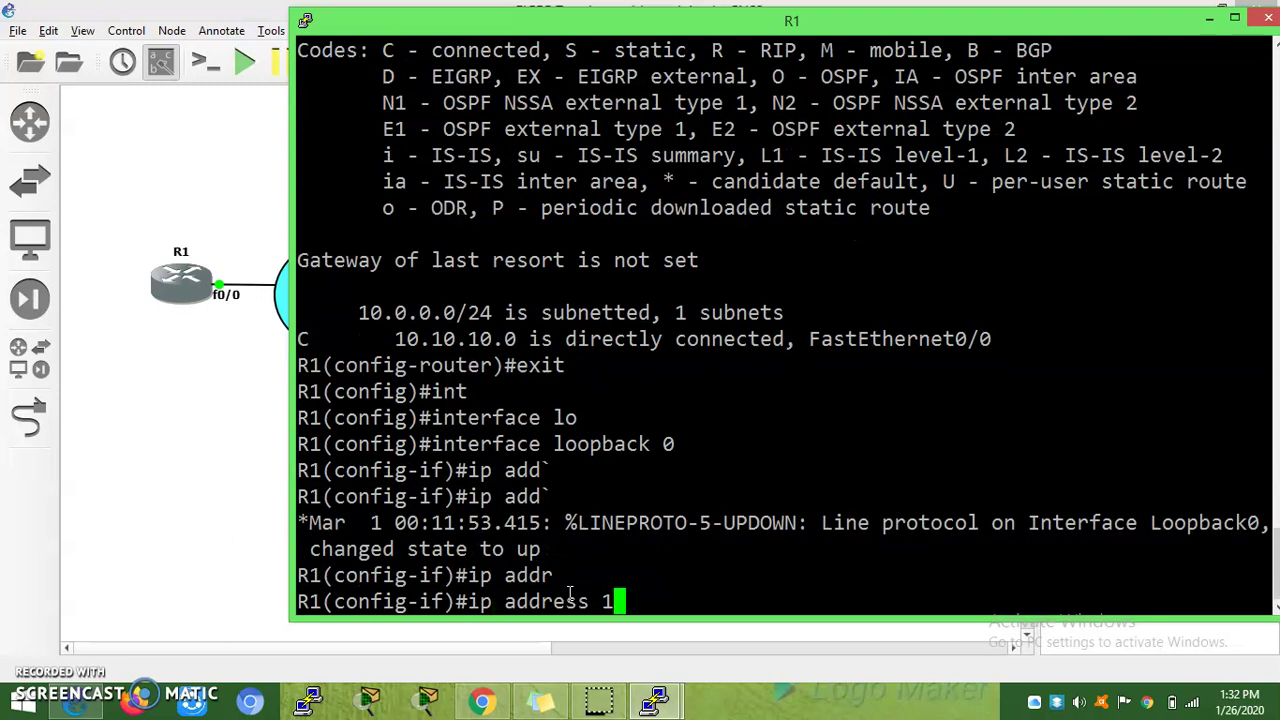
{"action": "type", "text": ".1.1.1 255"}
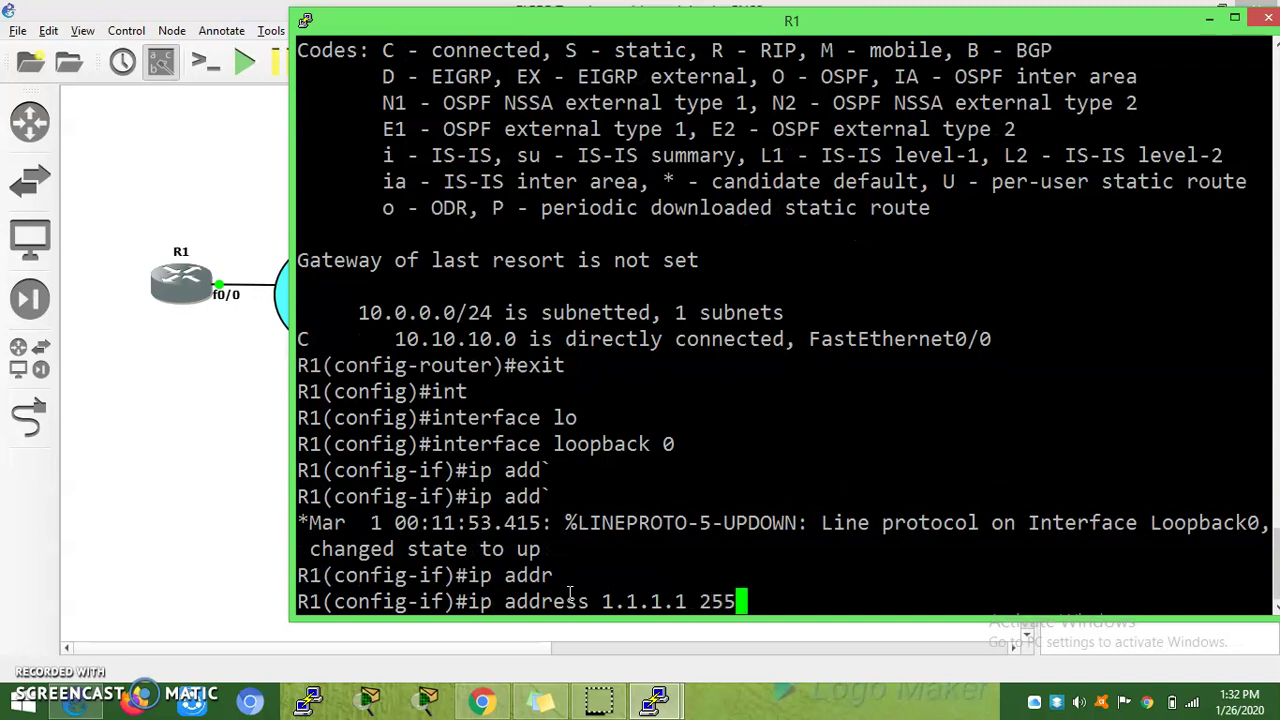
{"action": "type", "text": ".255.255"}
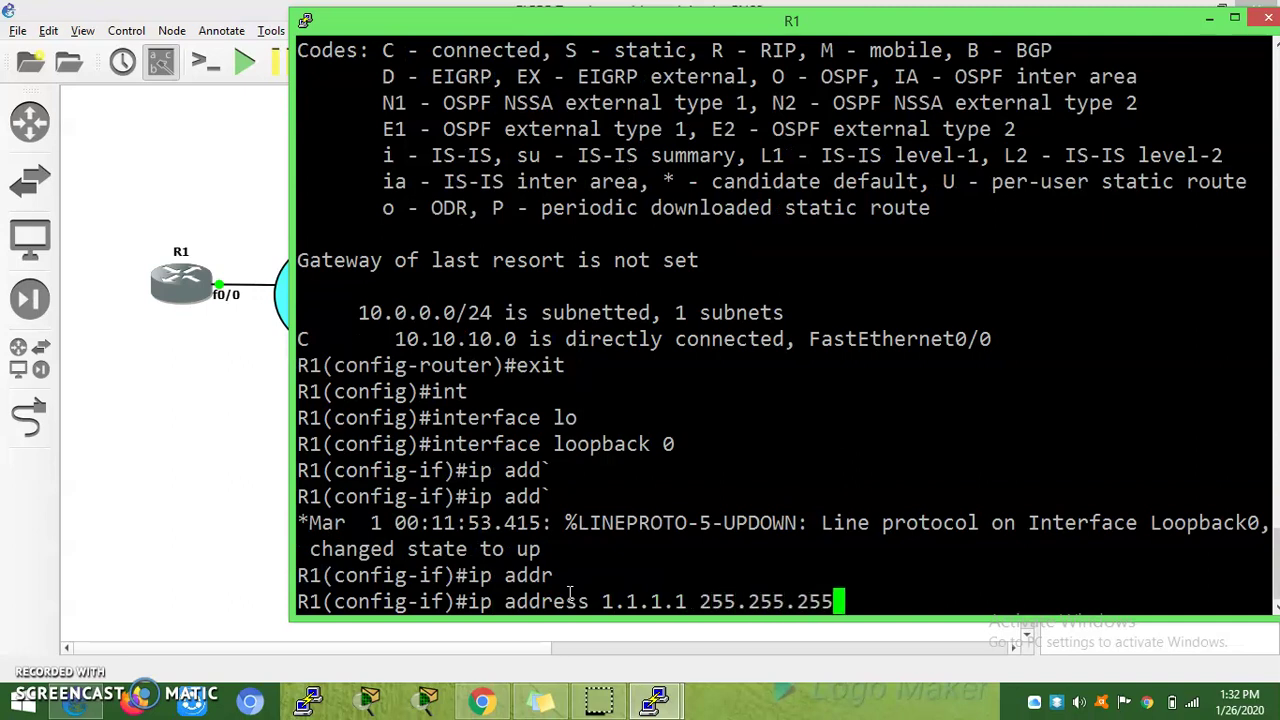
{"action": "type", "text": ".0"}
{"action": "key", "text": "Return"}
{"action": "key", "text": "Return"}
{"action": "key", "text": "Return"}
{"action": "key", "text": "Return"}
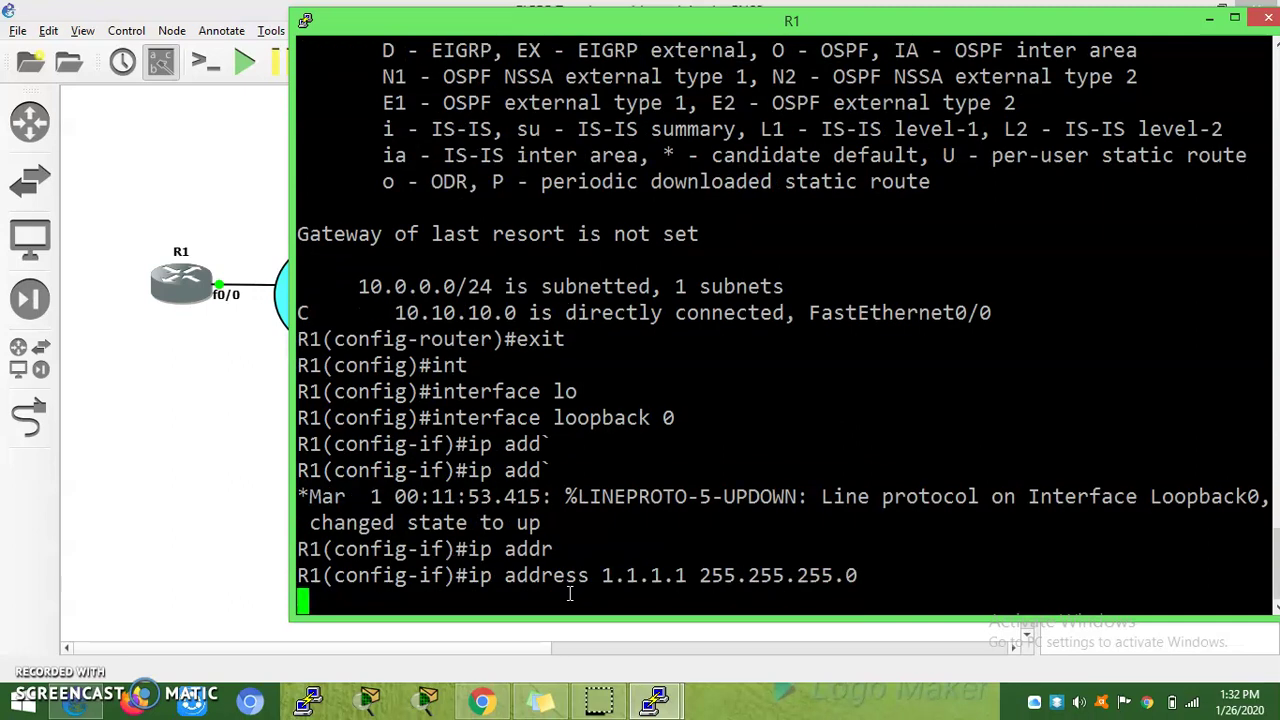
{"action": "type", "text": "e"}
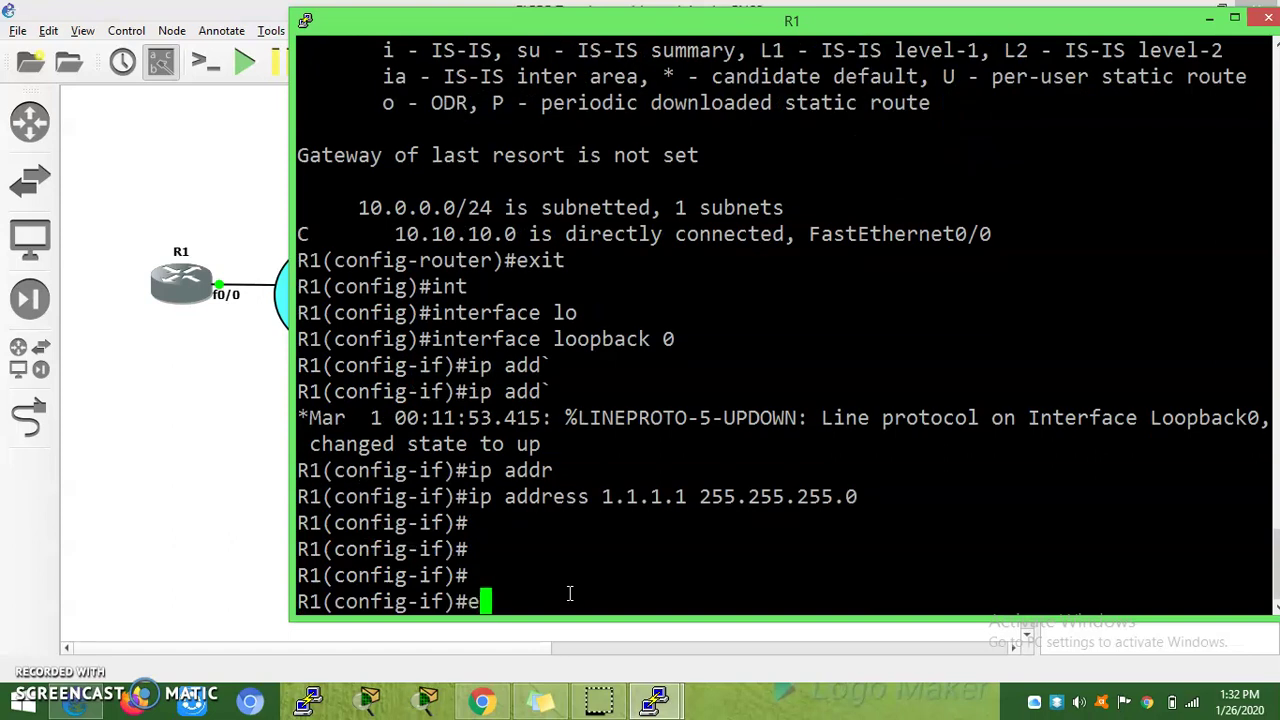
{"action": "type", "text": "xit"}
{"action": "key", "text": "Return"}
Enter interface loopback 1 on R1
{"action": "type", "text": "int"}
{"action": "key", "text": "Tab"}
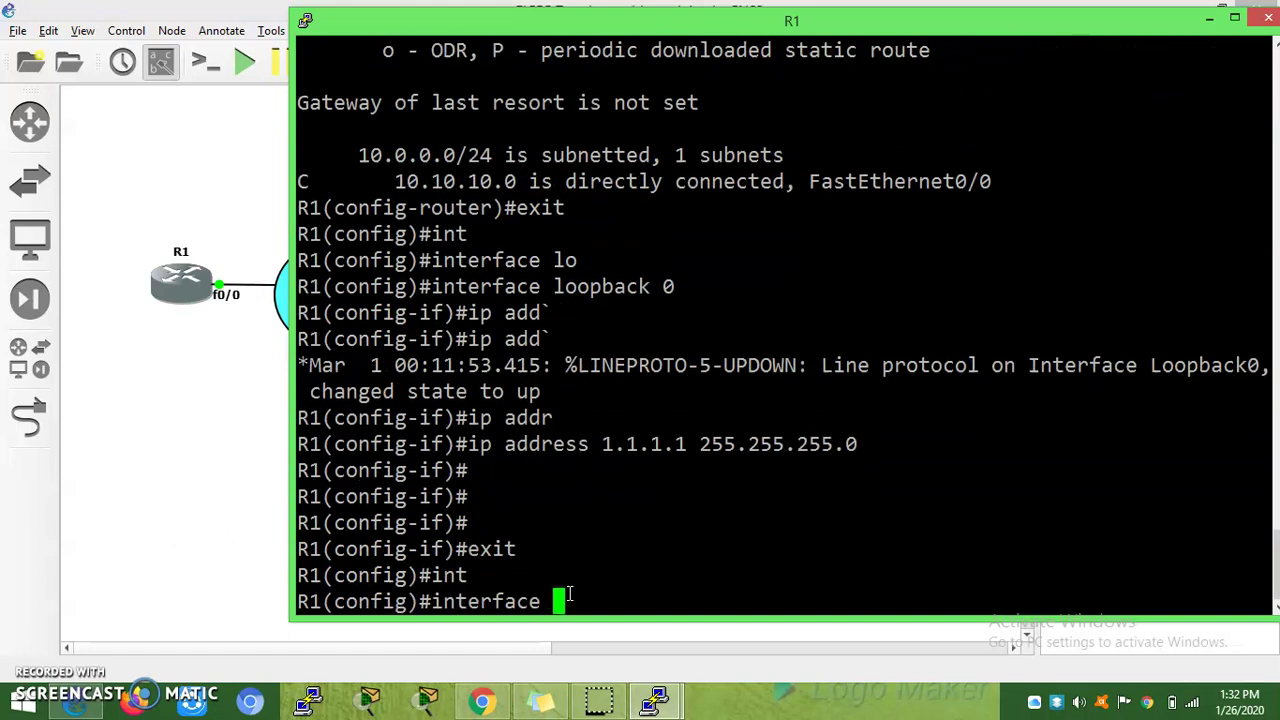
{"action": "type", "text": "lo"}
{"action": "key", "text": "Tab"}
{"action": "type", "text": "1"}
{"action": "key", "text": "Return"}
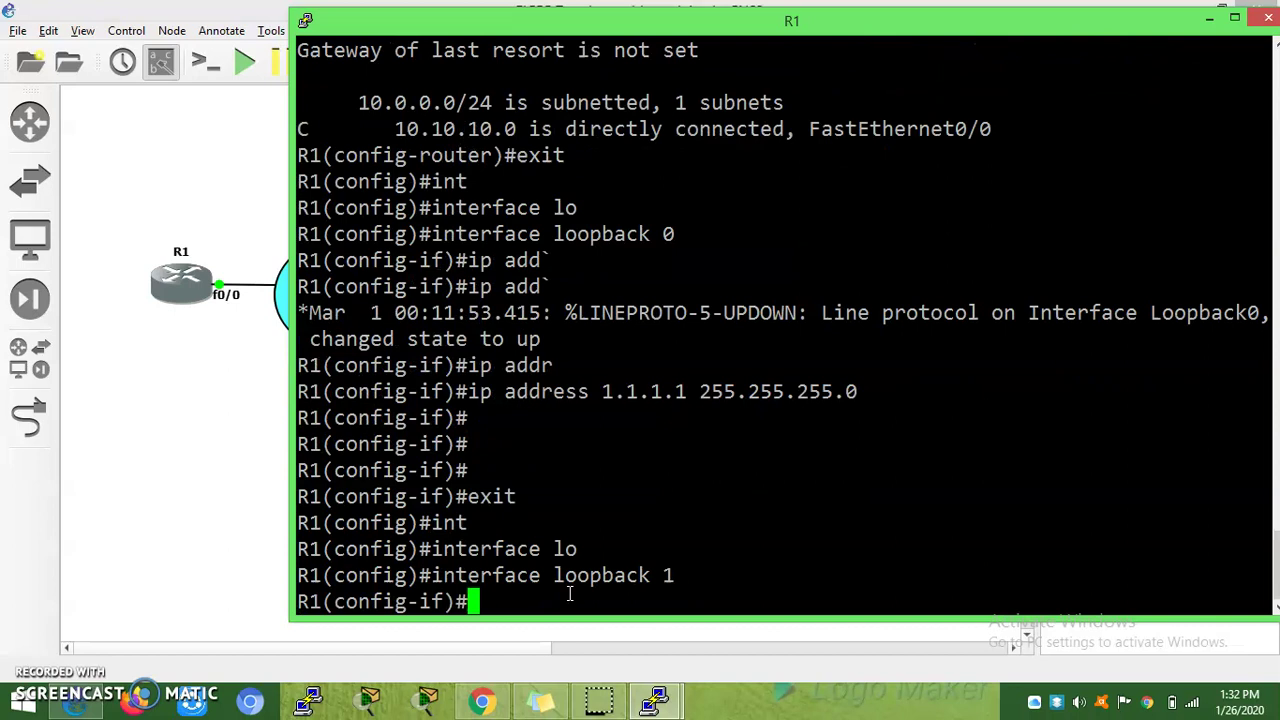
Assign 11.11.11.11 255.255.255.0 to loopback 1 and exit to global configuration
{"action": "type", "text": "ip add"}
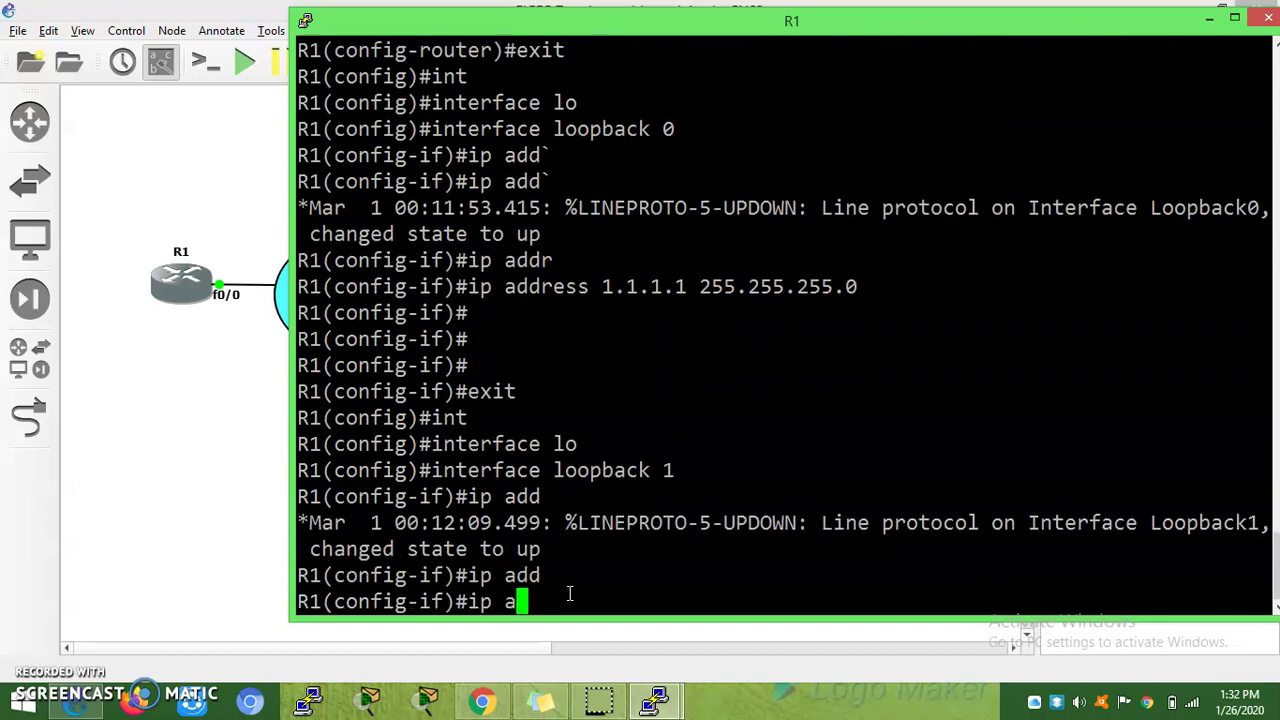
{"action": "key", "text": "Tab"}
{"action": "type", "text": "11.11."}
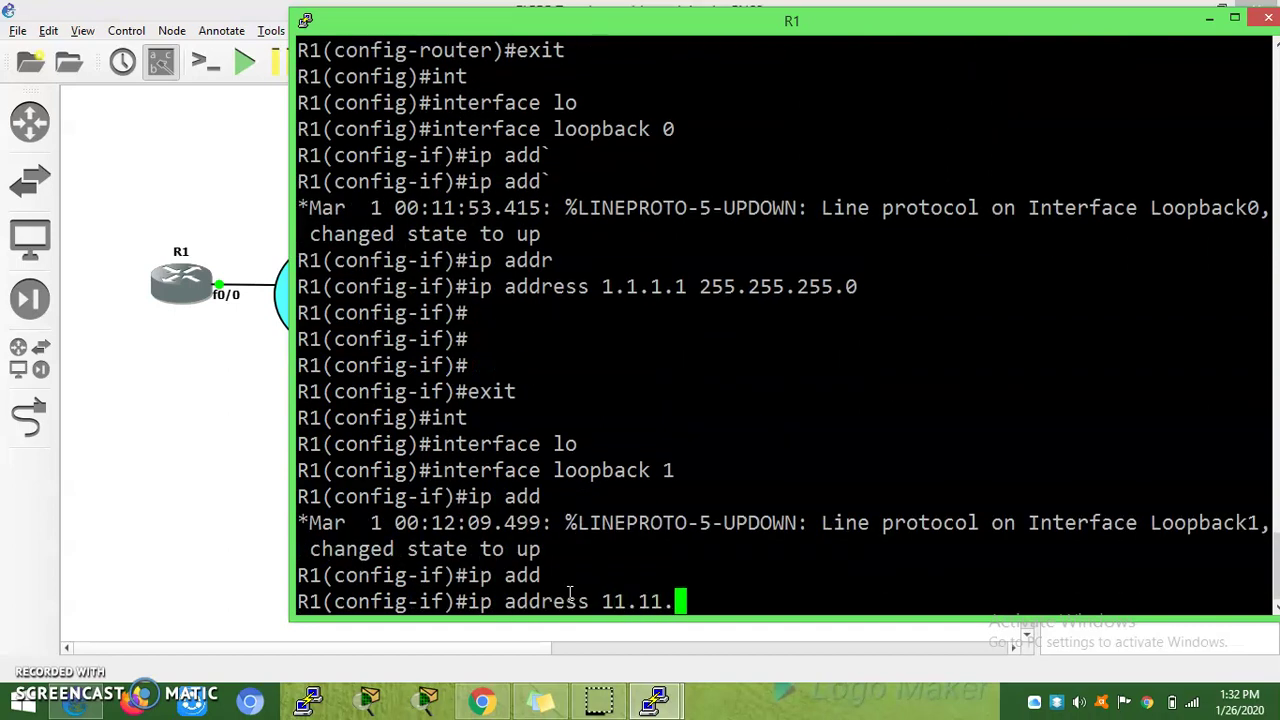
{"action": "type", "text": "11.1"}
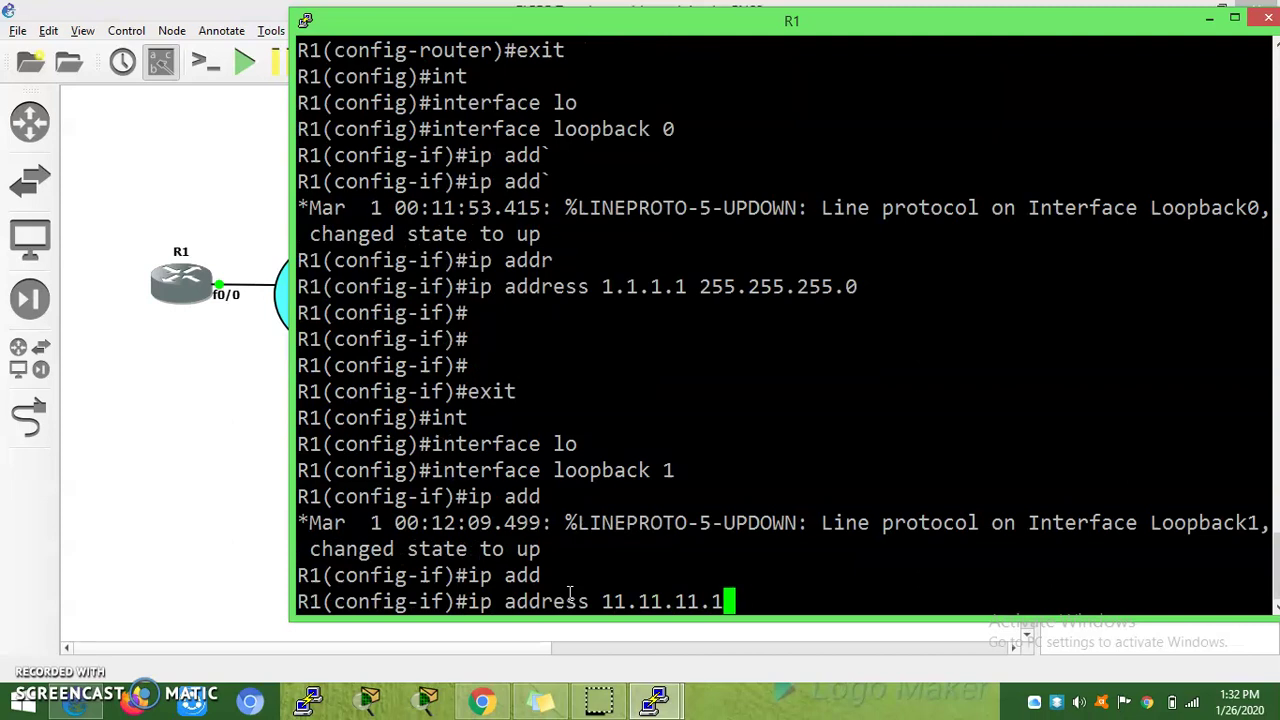
{"action": "type", "text": "1 255.255"}
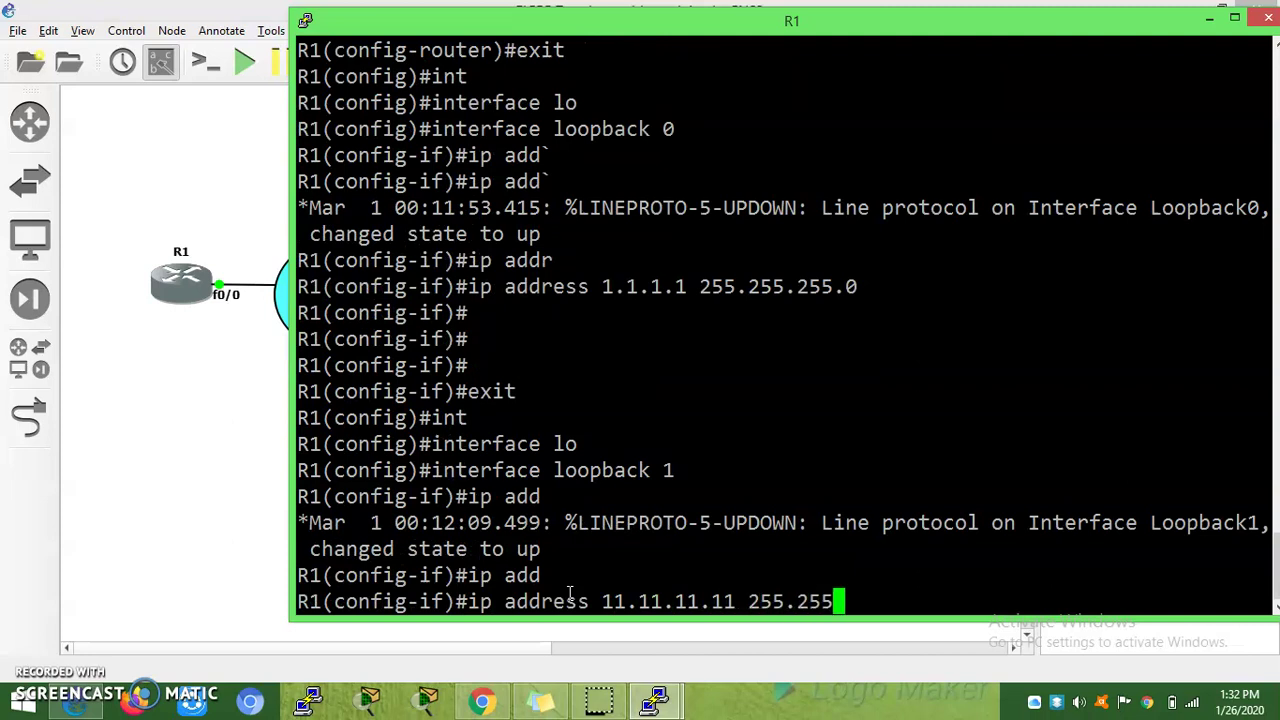
{"action": "type", "text": ".255.0"}
{"action": "key", "text": "Return"}
{"action": "key", "text": "Return"}
{"action": "key", "text": "Return"}
{"action": "key", "text": "Return"}
{"action": "key", "text": "Return"}
{"action": "key", "text": "Return"}
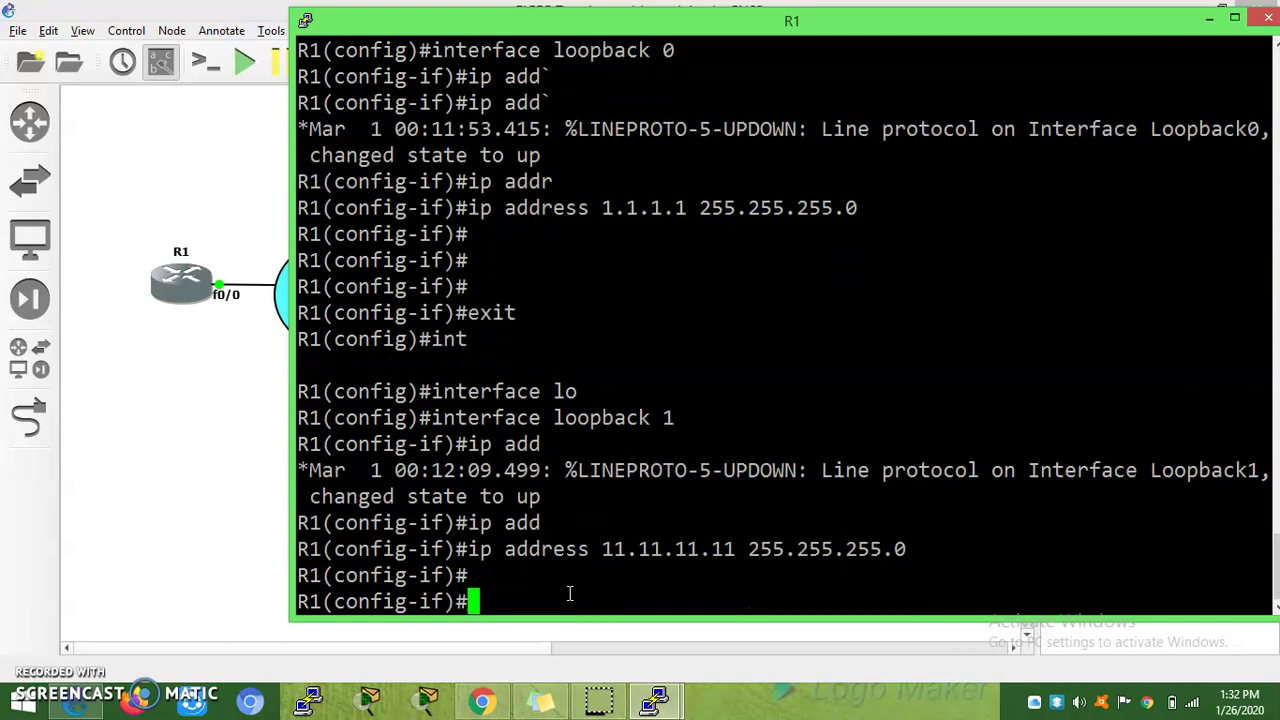
{"action": "key", "text": "Return"}
{"action": "type", "text": "exi"}
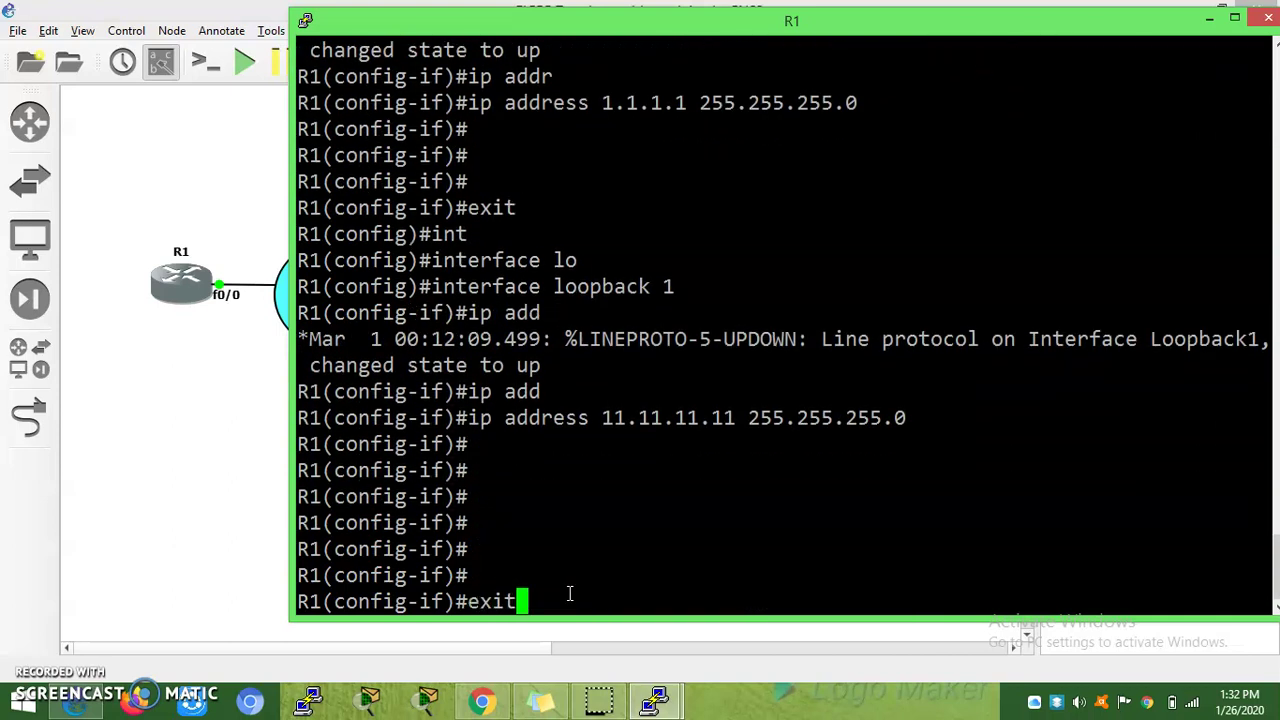
{"action": "type", "text": "t"}
{"action": "key", "text": "Return"}
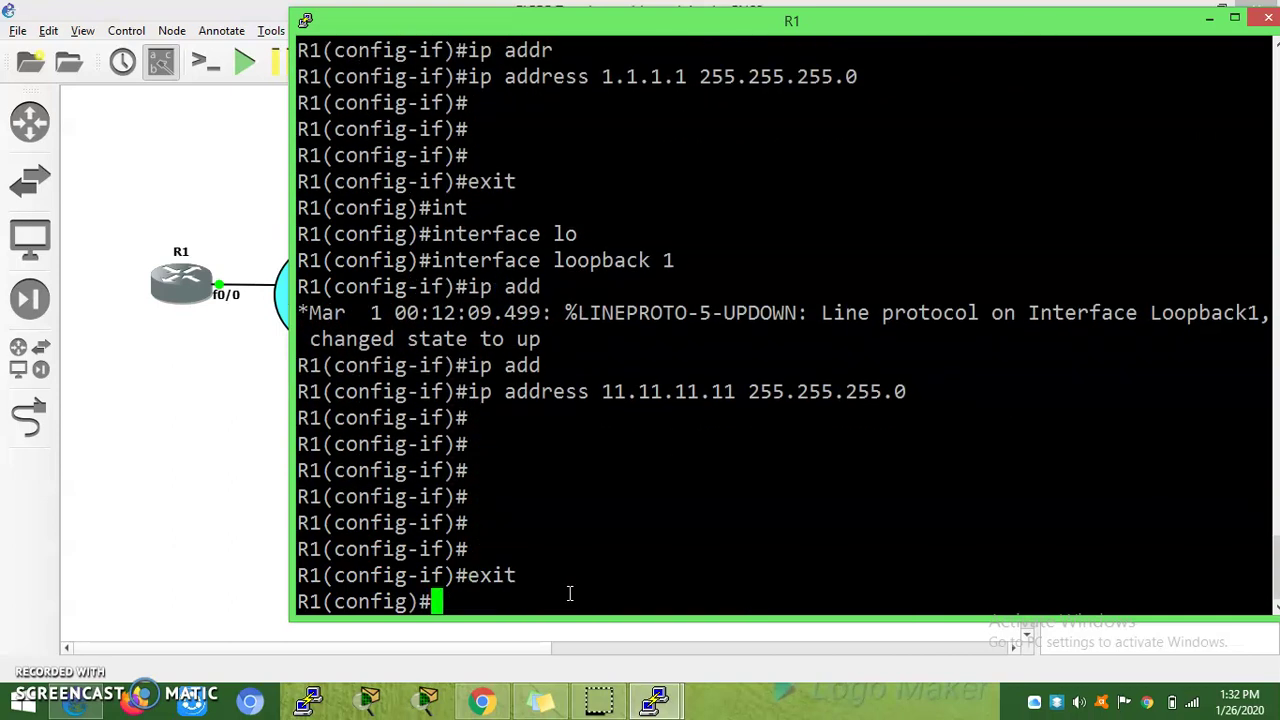
Under router eigrp 10 on R1, add network statements for 11.11.11.0 and 1.1.1.0
{"action": "type", "text": "router eig"}
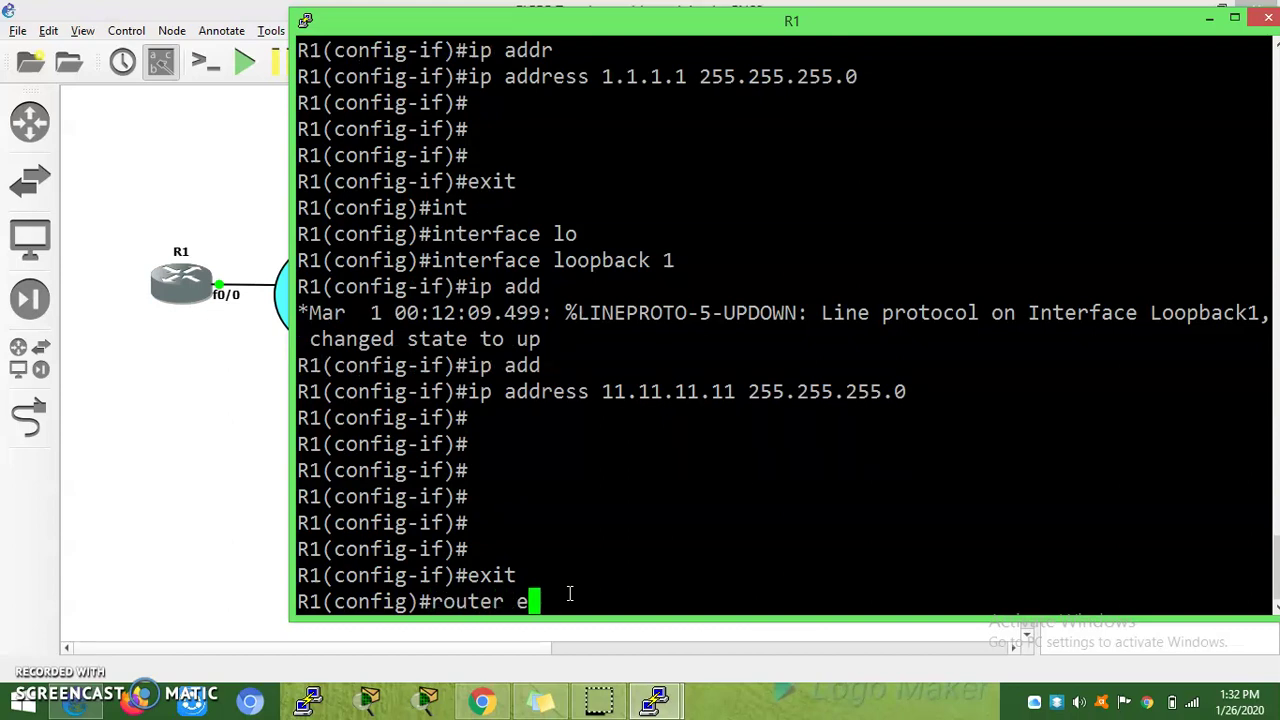
{"action": "key", "text": "Tab"}
{"action": "type", "text": "10"}
{"action": "key", "text": "Return"}
{"action": "type", "text": "me"}
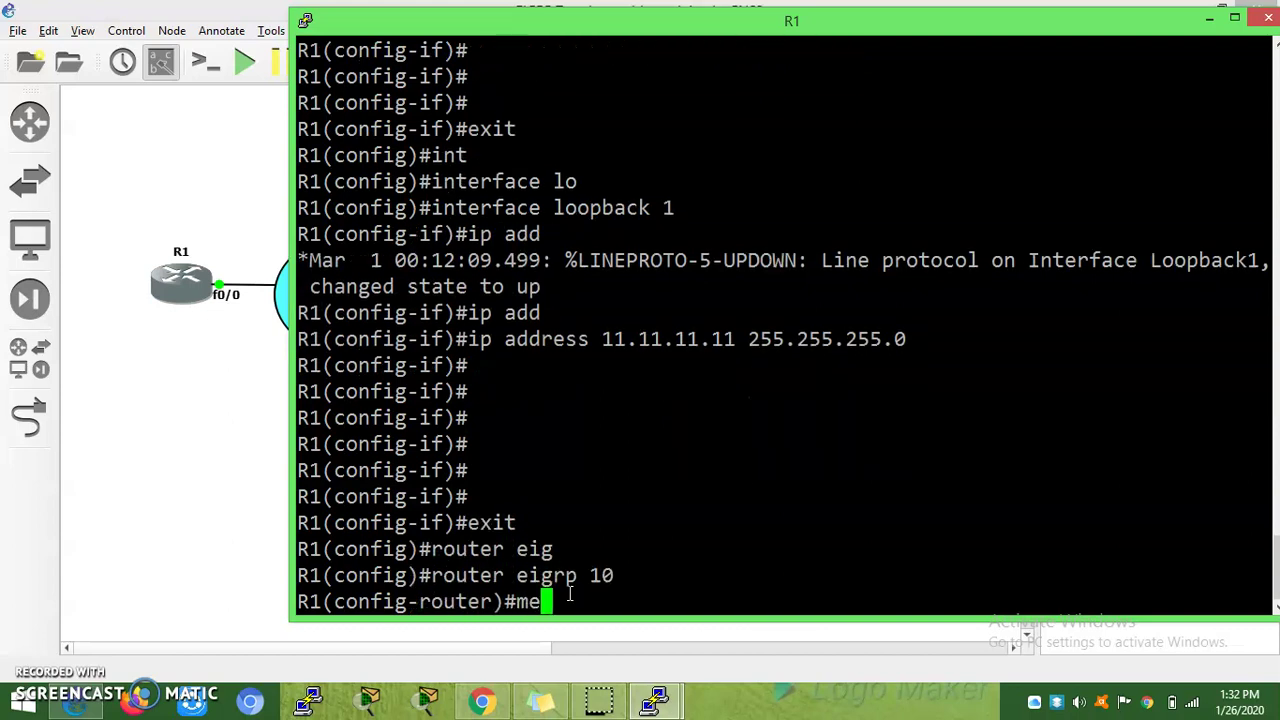
{"action": "type", "text": "et"}
{"action": "key", "text": "Tab"}
{"action": "type", "text": "1"}
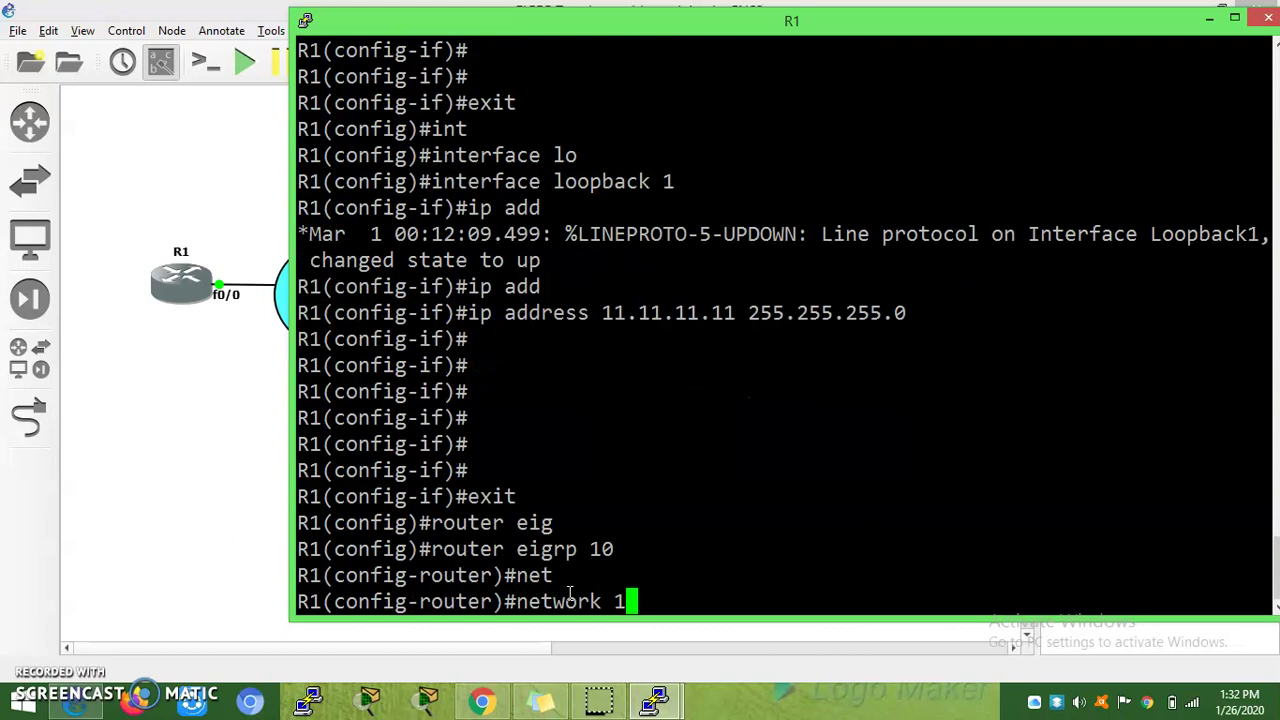
{"action": "type", "text": "1.11.11."}
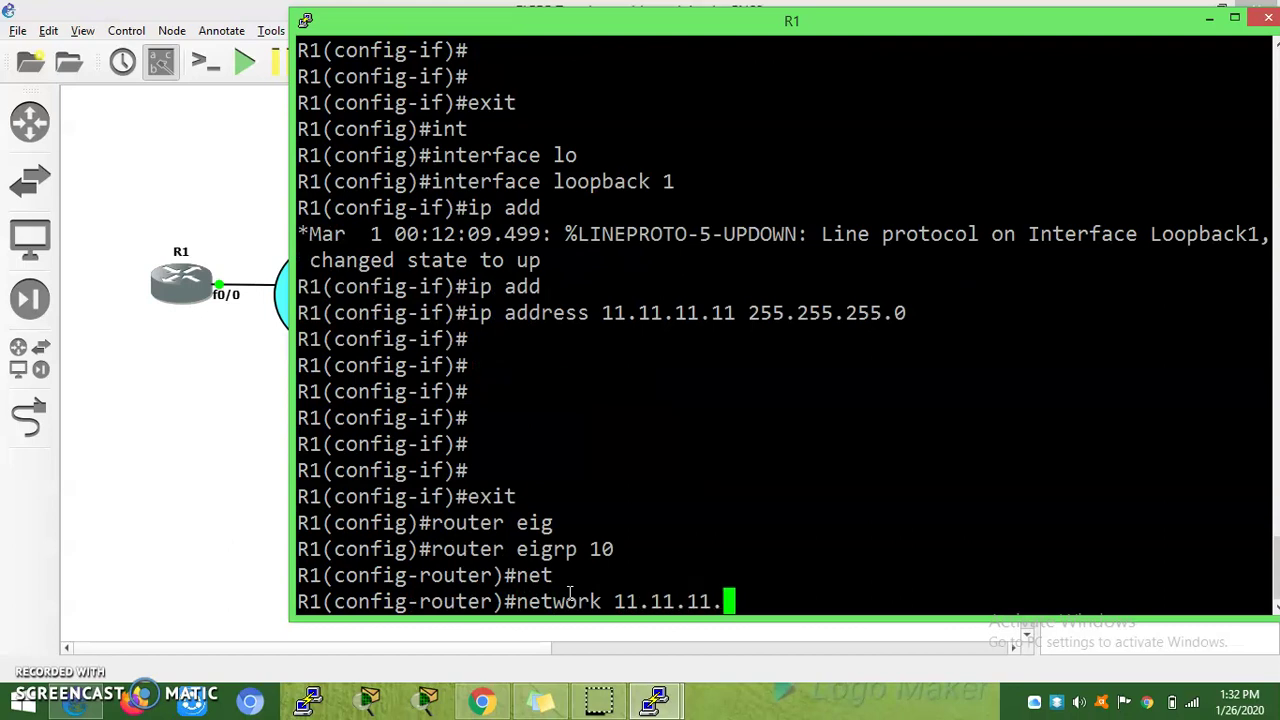
{"action": "key", "text": "Return"}
{"action": "type", "text": "net"}
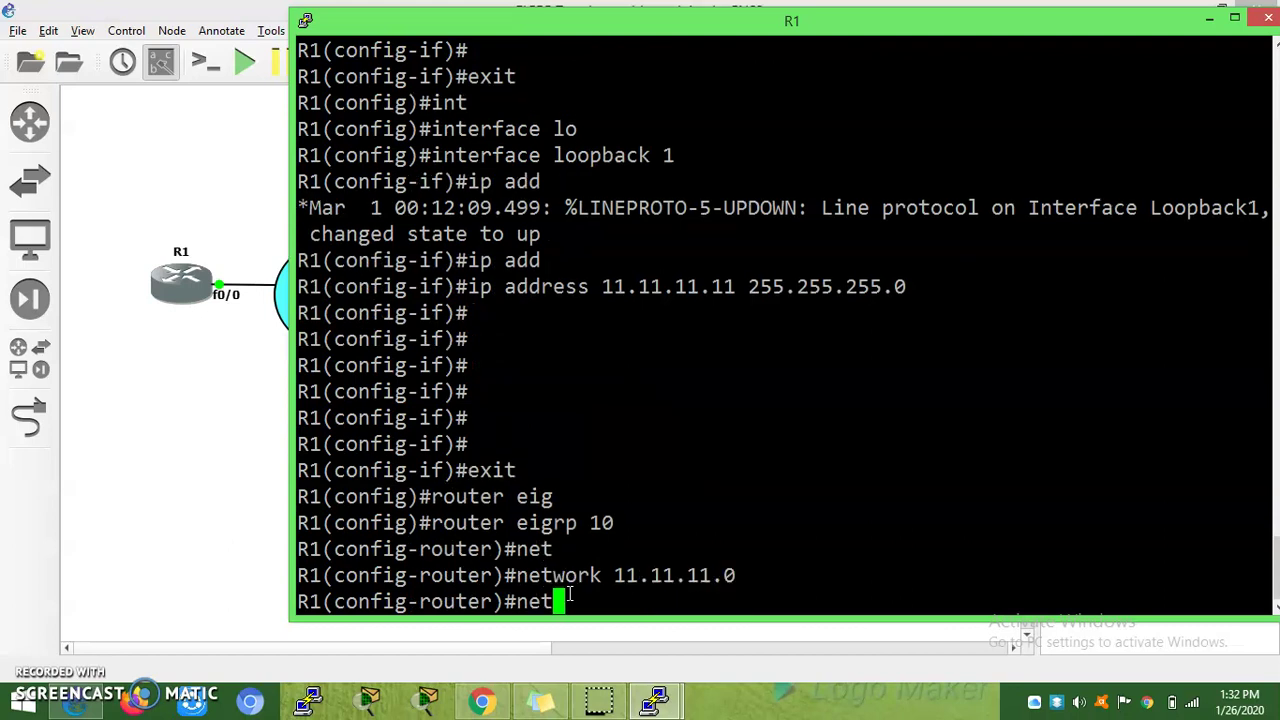
{"action": "key", "text": "Tab"}
{"action": "type", "text": "1.1"}
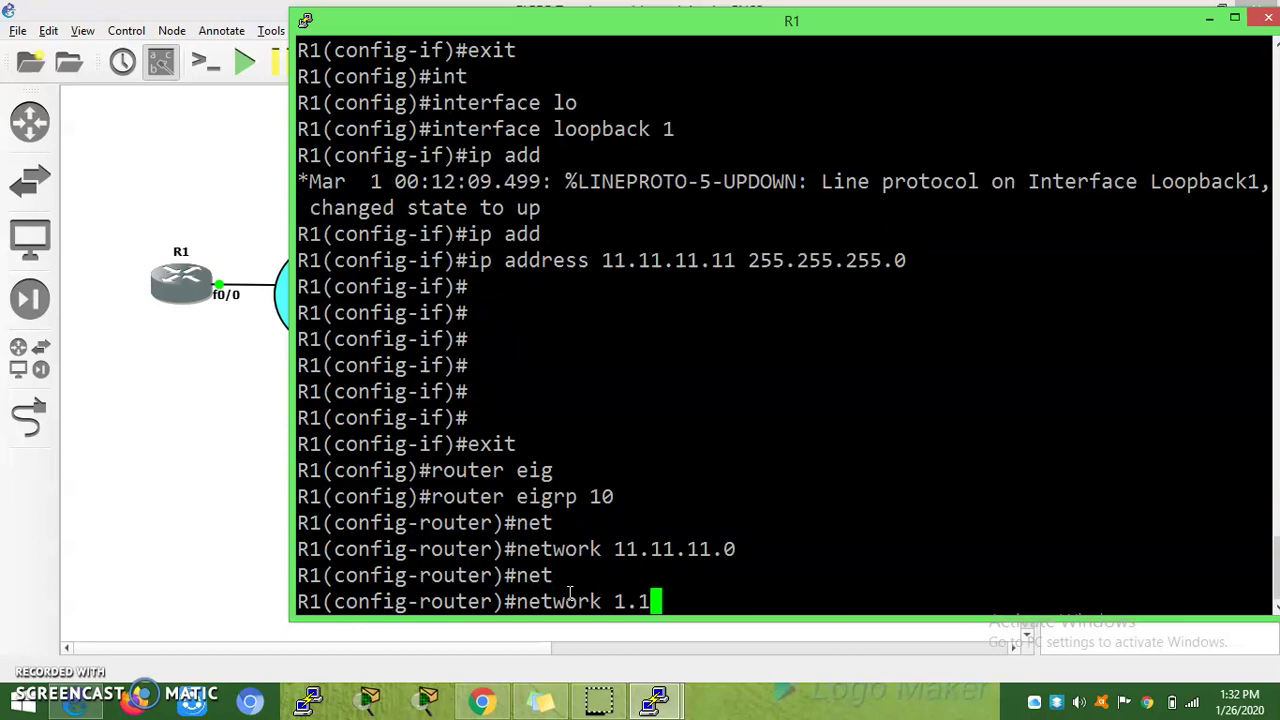
{"action": "type", "text": ".1.1."}
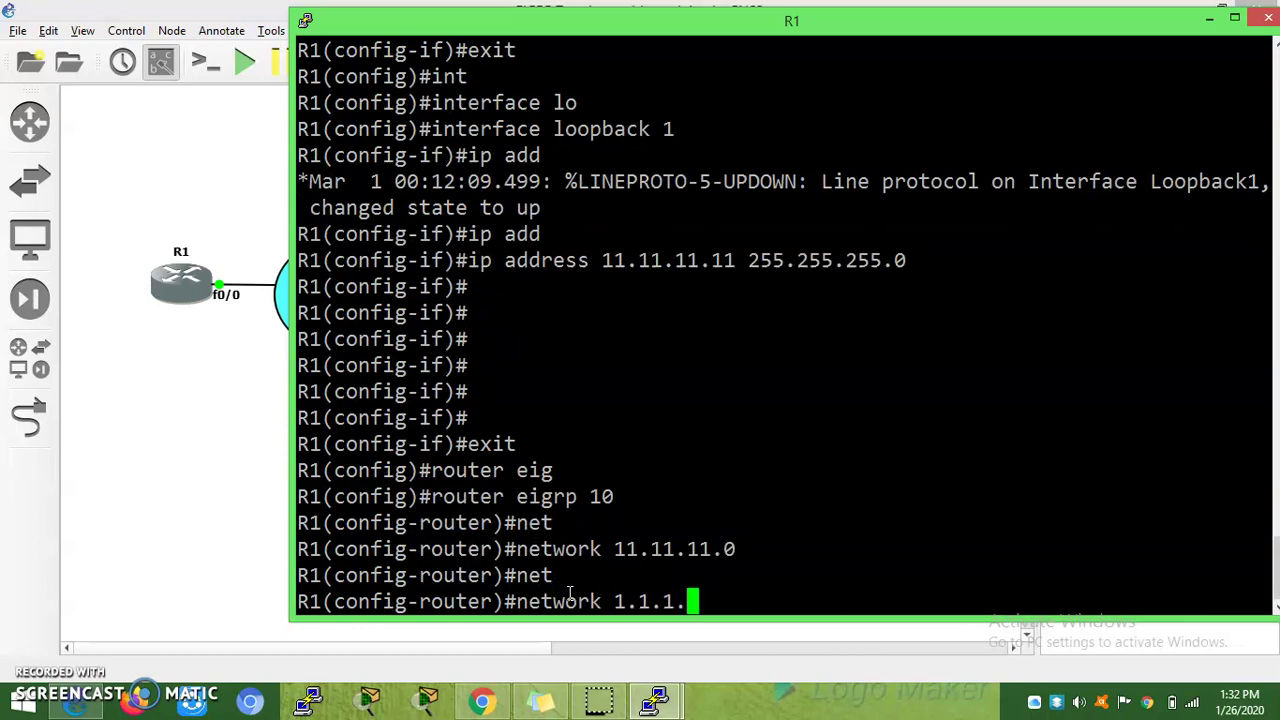
{"action": "key", "text": "Return"}
{"action": "key", "text": "Return"}
{"action": "key", "text": "Return"}
{"action": "key", "text": "Return"}
{"action": "key", "text": "Return"}
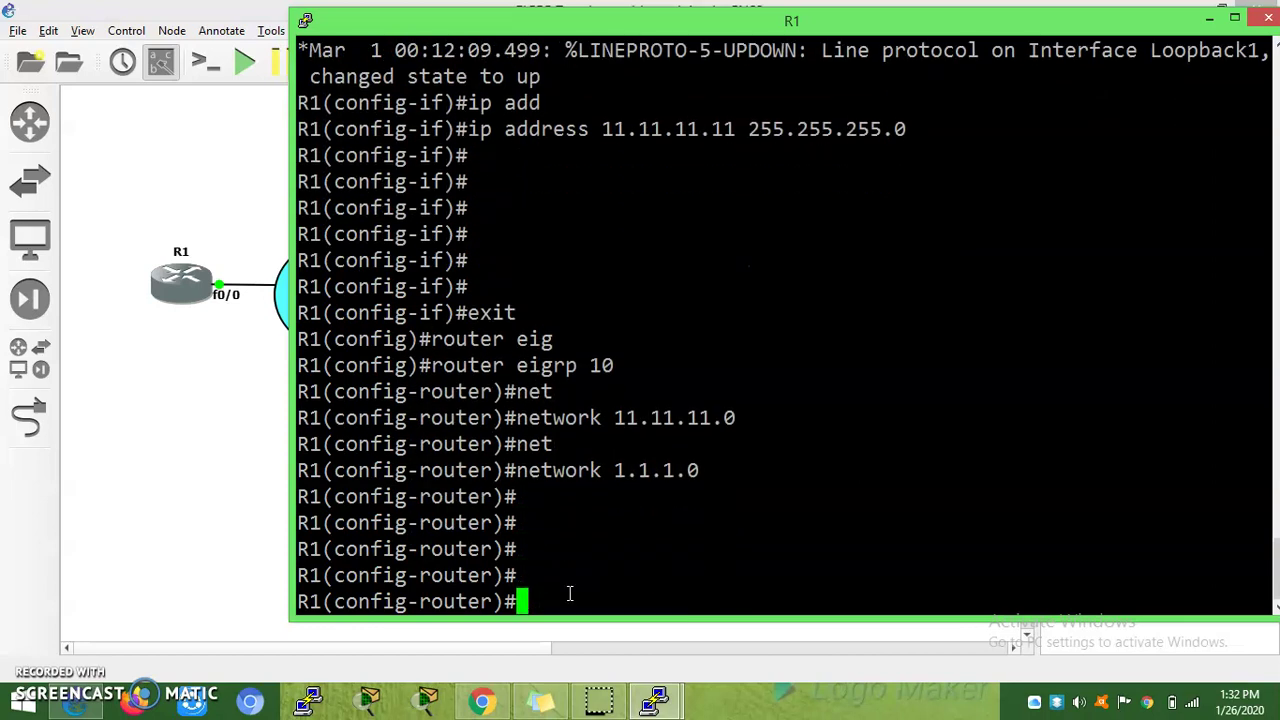
Open R2's console and leave its EIGRP configuration mode
{"action": "left_click", "coordinate": [223, 523]}
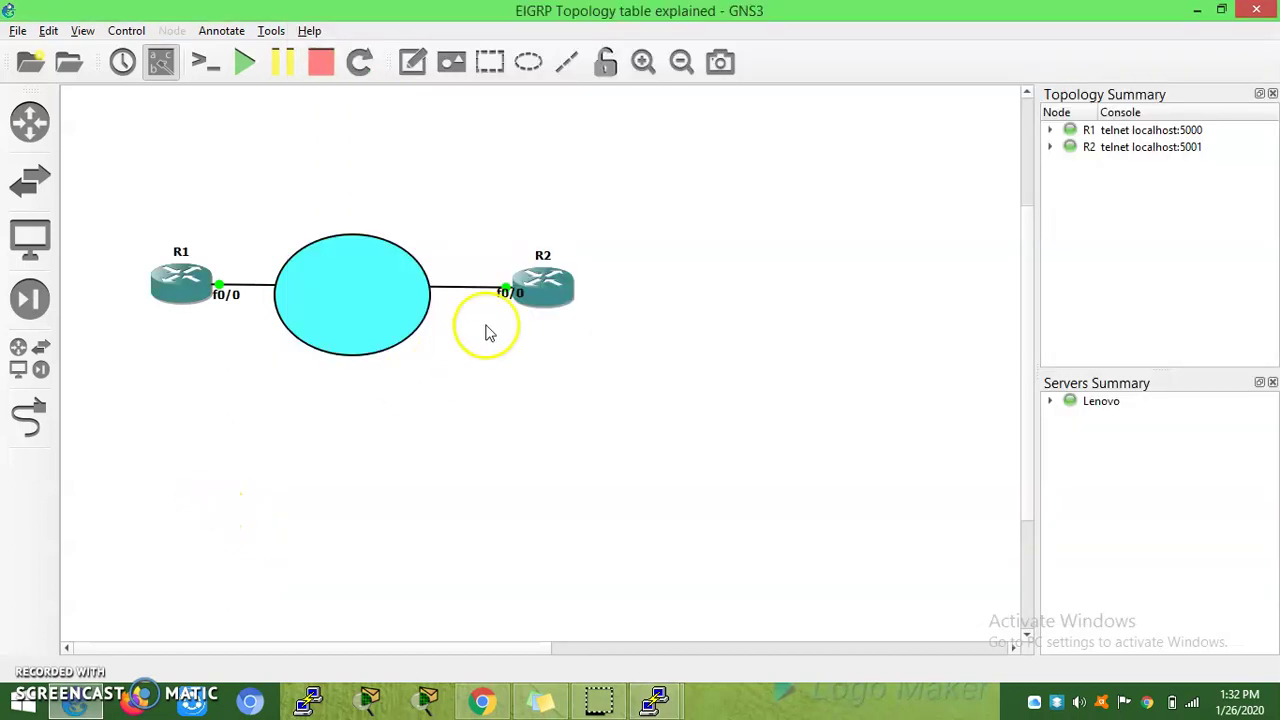
{"action": "double_click", "coordinate": [541, 287]}
{"action": "left_click", "coordinate": [877, 491]}
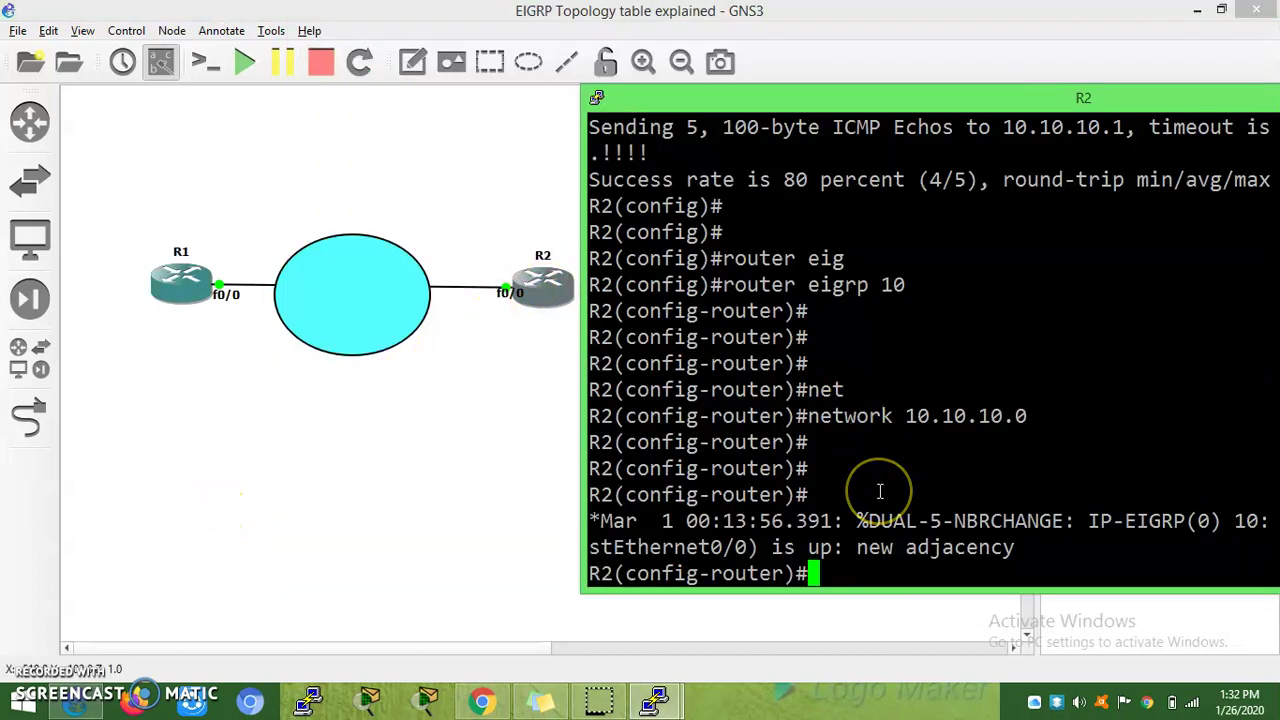
{"action": "type", "text": "exit"}
{"action": "key", "text": "Return"}
{"action": "key", "text": "Return"}
Give R2's Loopback0 the address 2.2.2.2 255.255.255.0
{"action": "type", "text": "int"}
{"action": "key", "text": "Tab"}
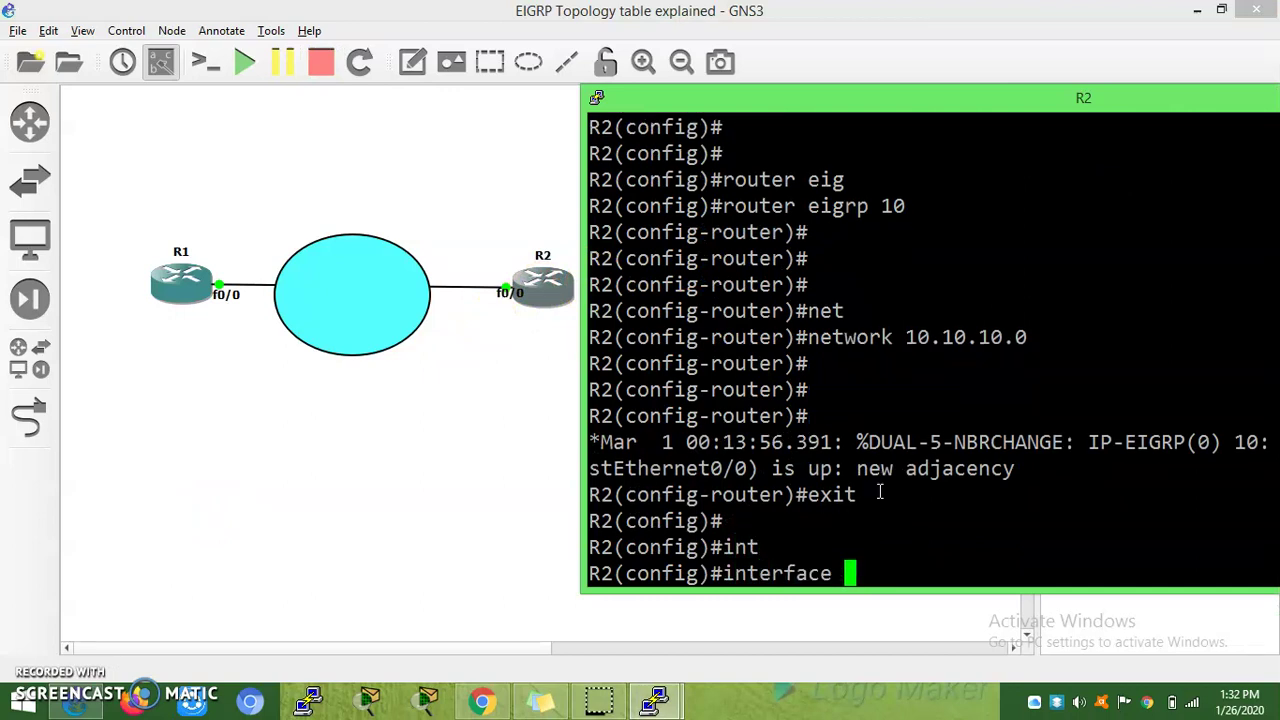
{"action": "type", "text": "l0"}
{"action": "key", "text": "Tab"}
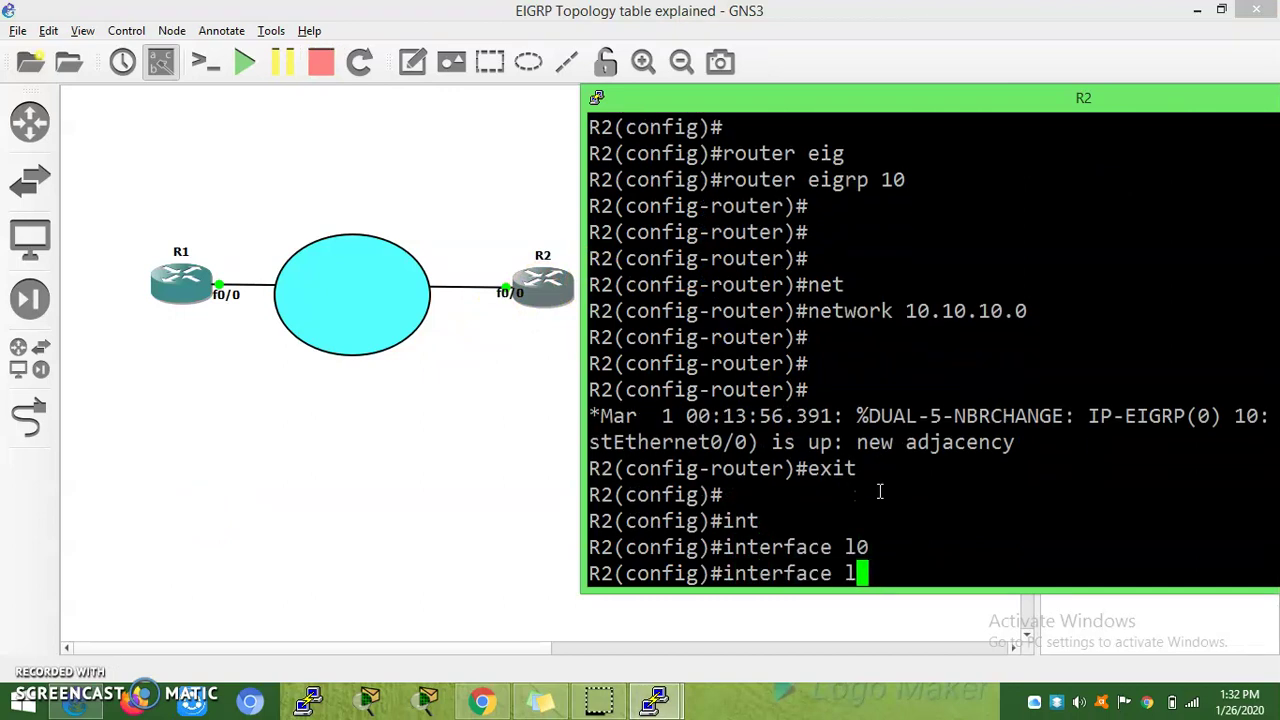
{"action": "type", "text": "o"}
{"action": "key", "text": "Tab"}
{"action": "type", "text": "0"}
{"action": "key", "text": "Return"}
{"action": "type", "text": "oi"}
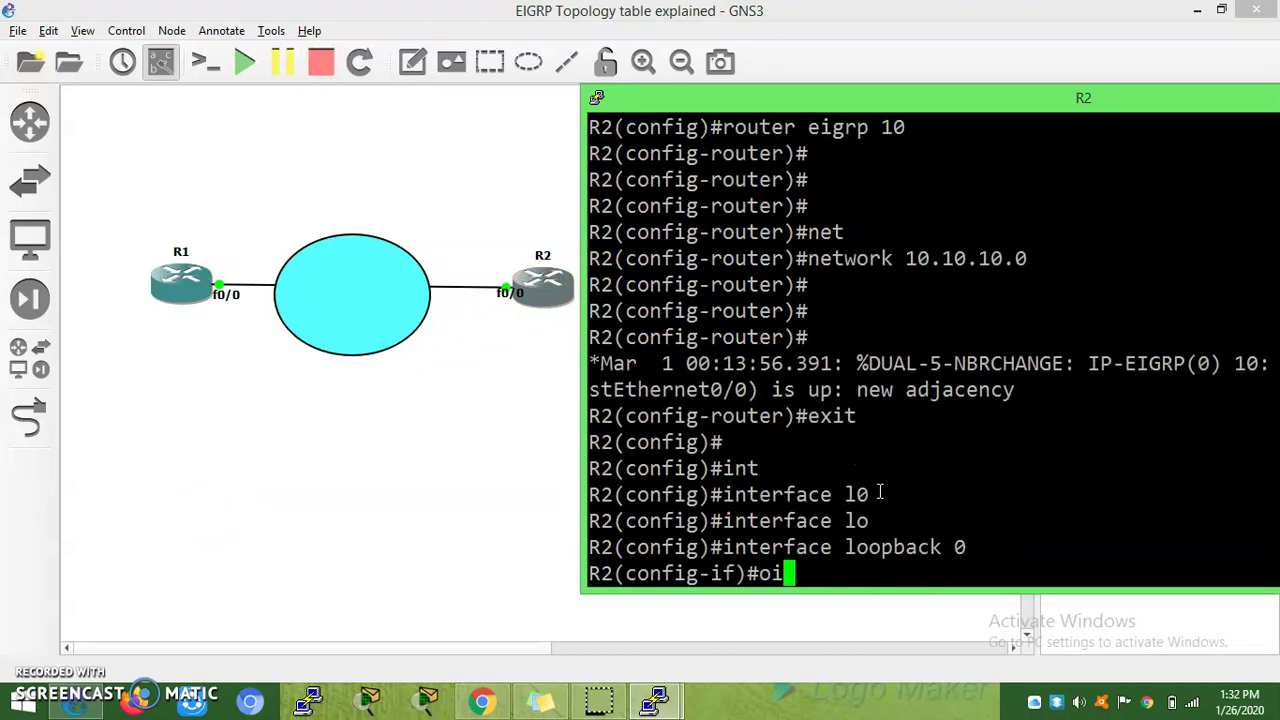
{"action": "key", "text": "BackSpace"}
{"action": "type", "text": "ip add"}
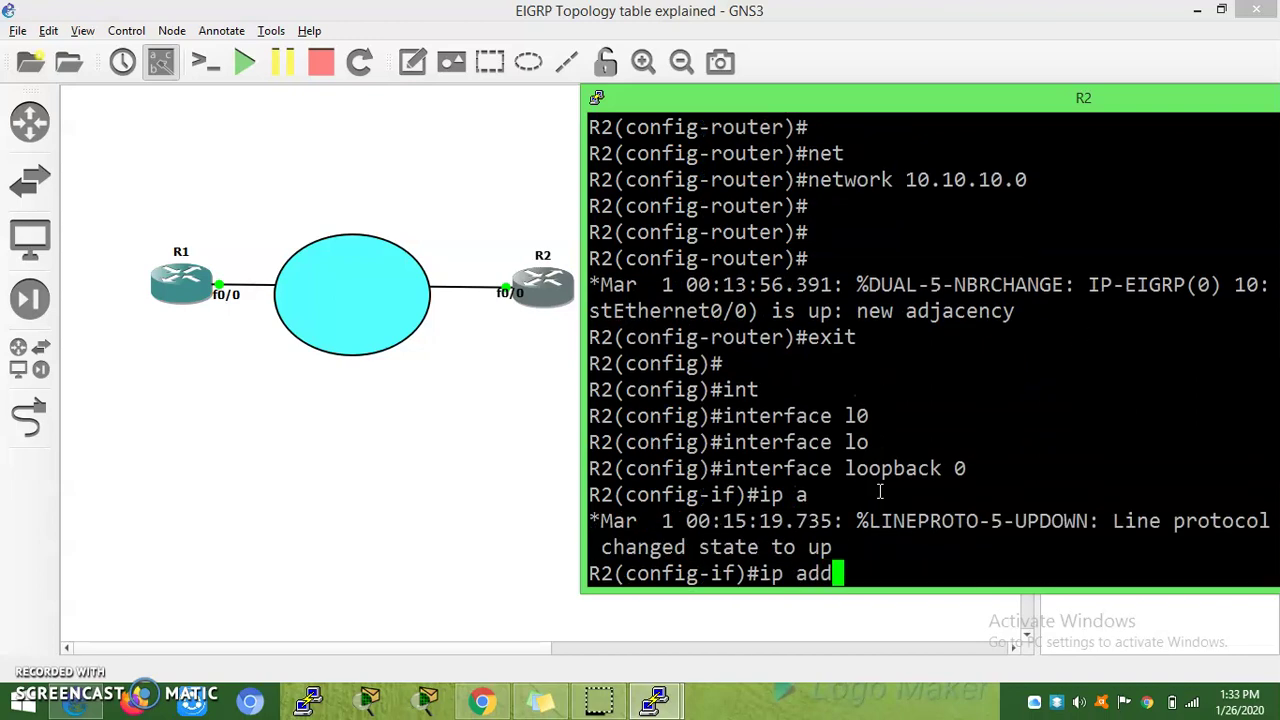
{"action": "key", "text": "Tab"}
{"action": "type", "text": "2.2.2.2"}
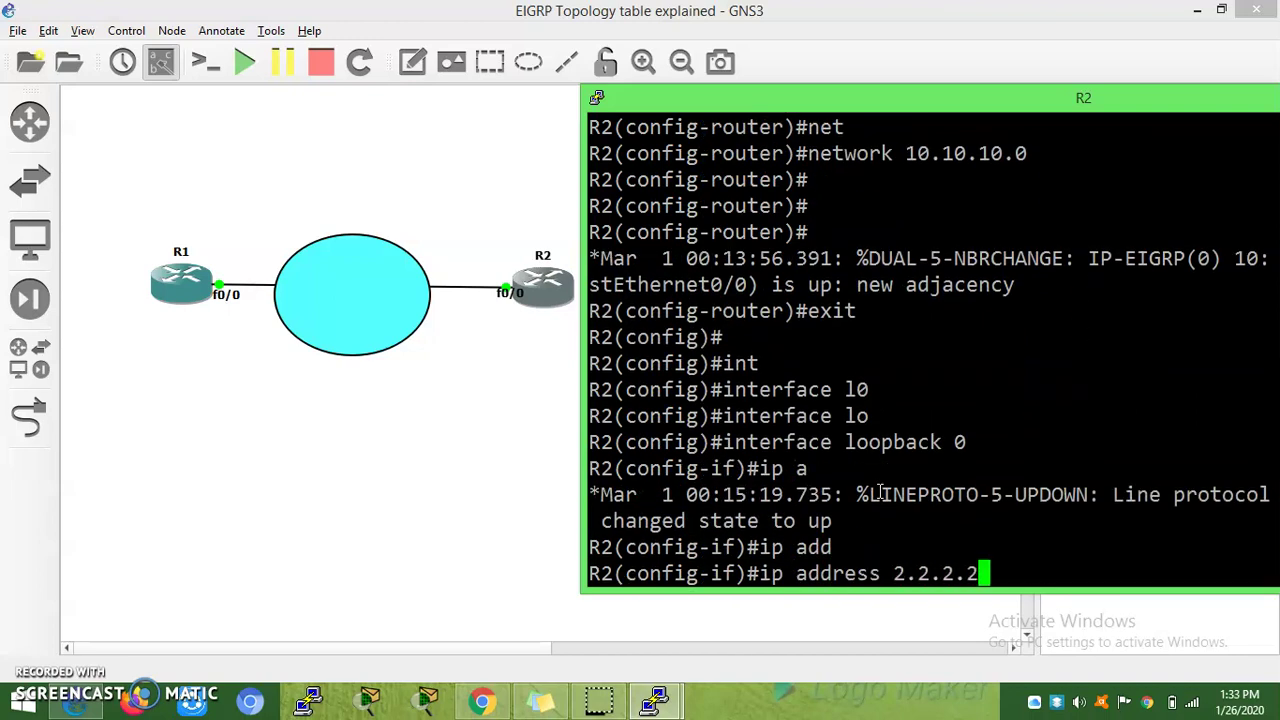
{"action": "type", "text": " 255.255.2"}
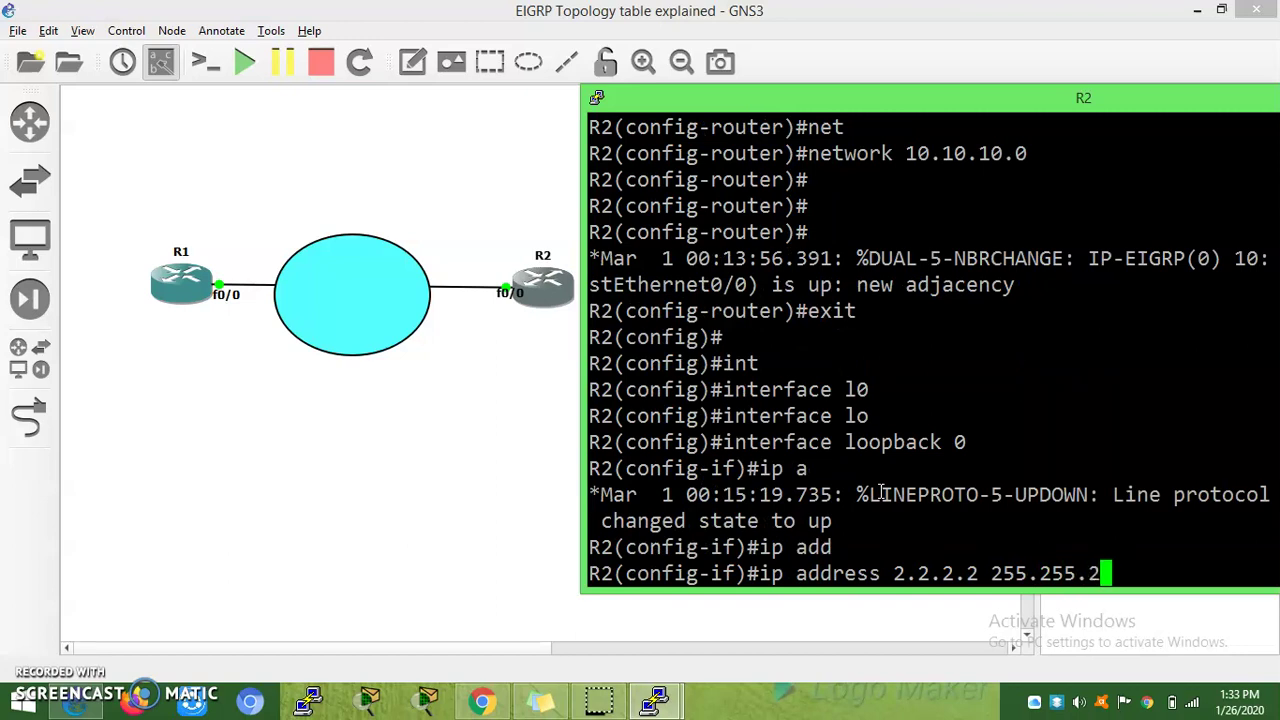
{"action": "type", "text": "55.0"}
{"action": "key", "text": "Return"}
{"action": "key", "text": "Return"}
{"action": "key", "text": "Return"}
{"action": "key", "text": "Return"}
{"action": "key", "text": "Return"}
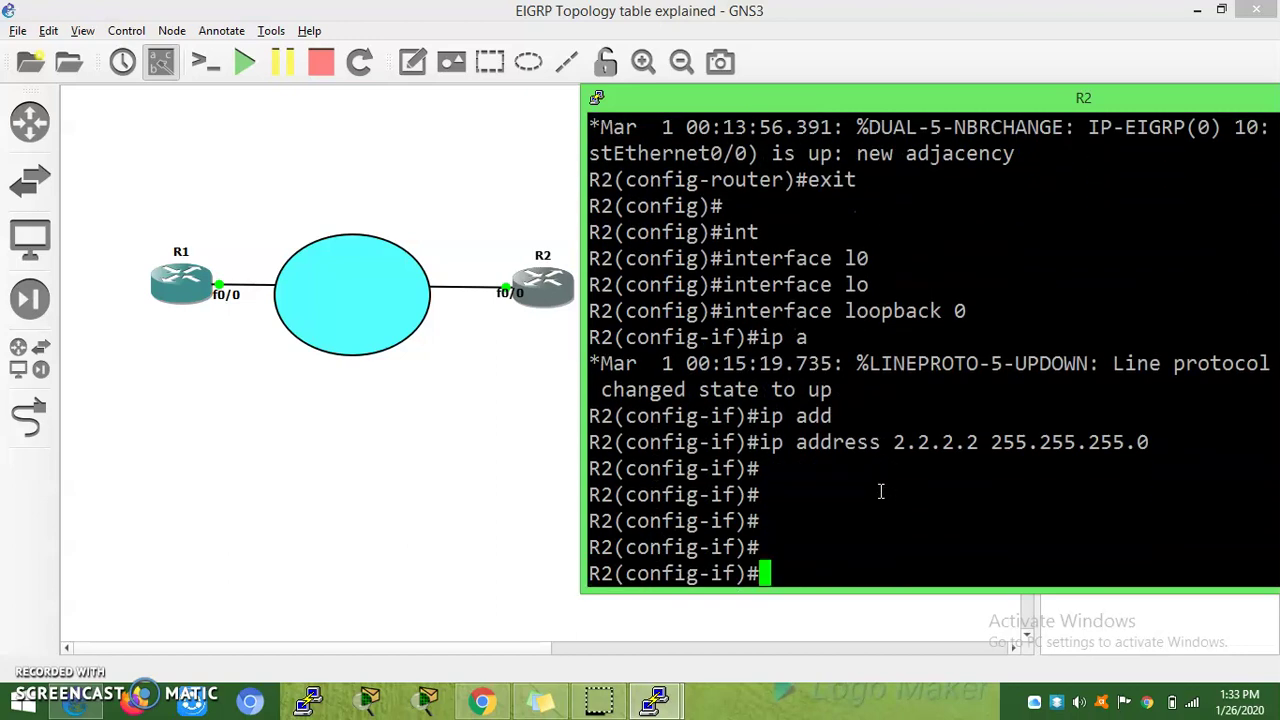
{"action": "type", "text": "exi"}
{"action": "key", "text": "Return"}
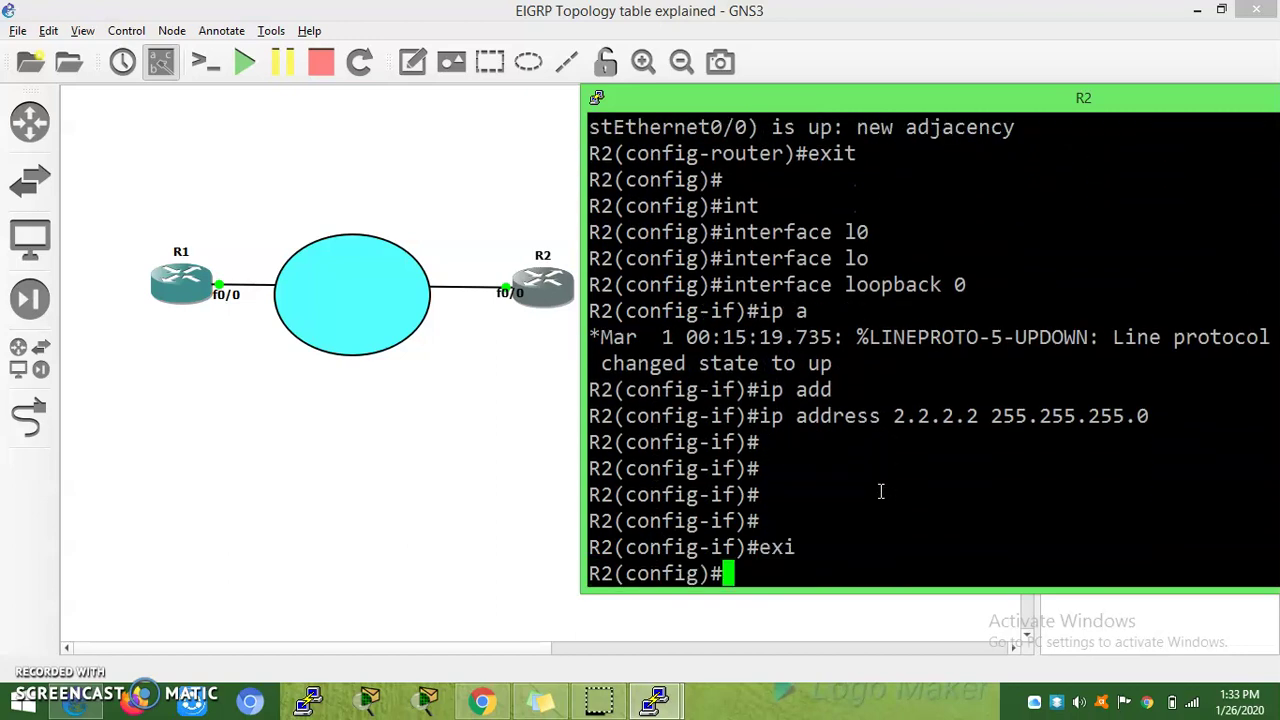
Give R2's Loopback1 the address 22.22.22.22 255.255.255.0
{"action": "type", "text": "int"}
{"action": "key", "text": "Tab"}
{"action": "type", "text": "lo"}
{"action": "key", "text": "Tab"}
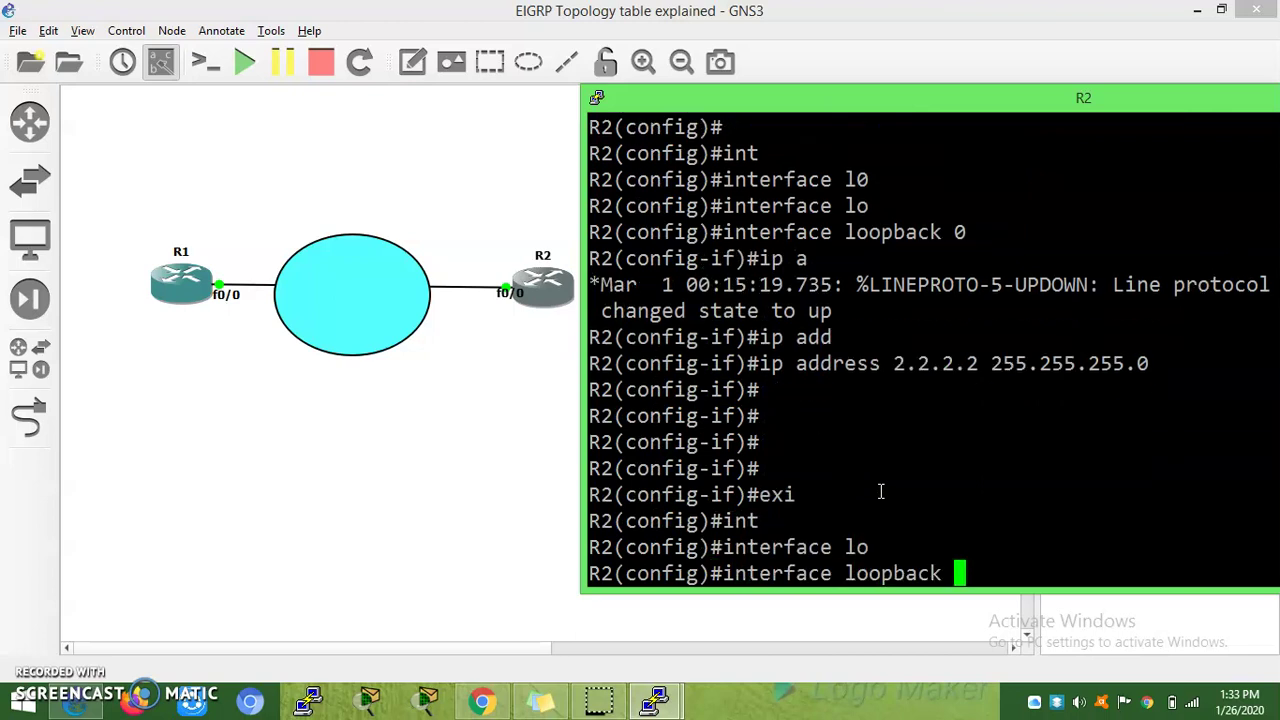
{"action": "type", "text": "1"}
{"action": "key", "text": "Return"}
{"action": "key", "text": "Return"}
{"action": "type", "text": "ip a"}
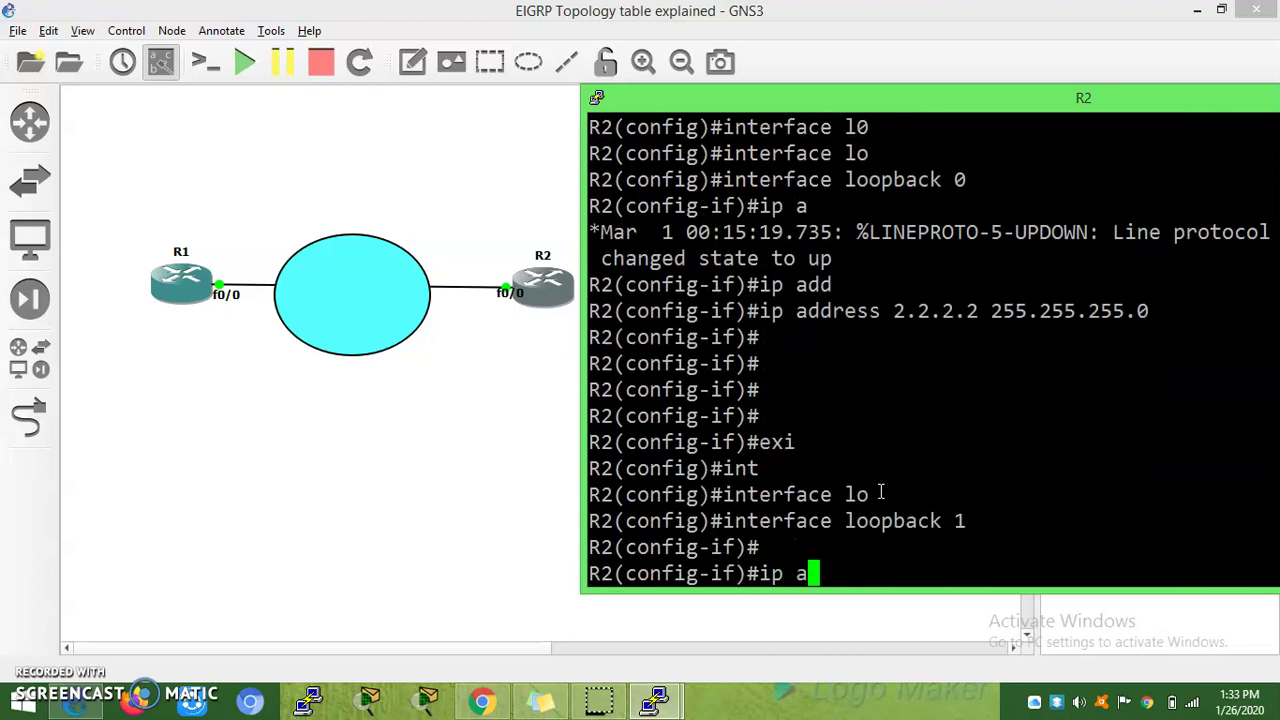
{"action": "type", "text": "dd"}
{"action": "key", "text": "Tab"}
{"action": "type", "text": "2"}
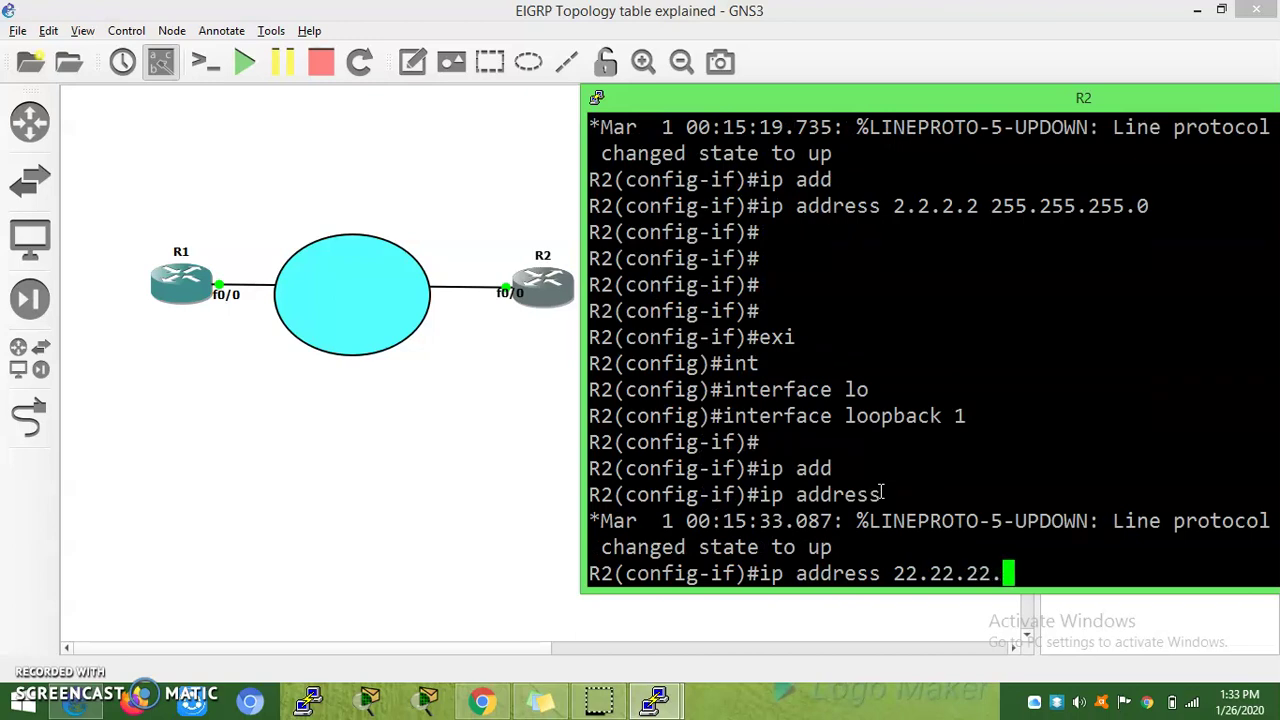
{"action": "type", "text": ".2"}
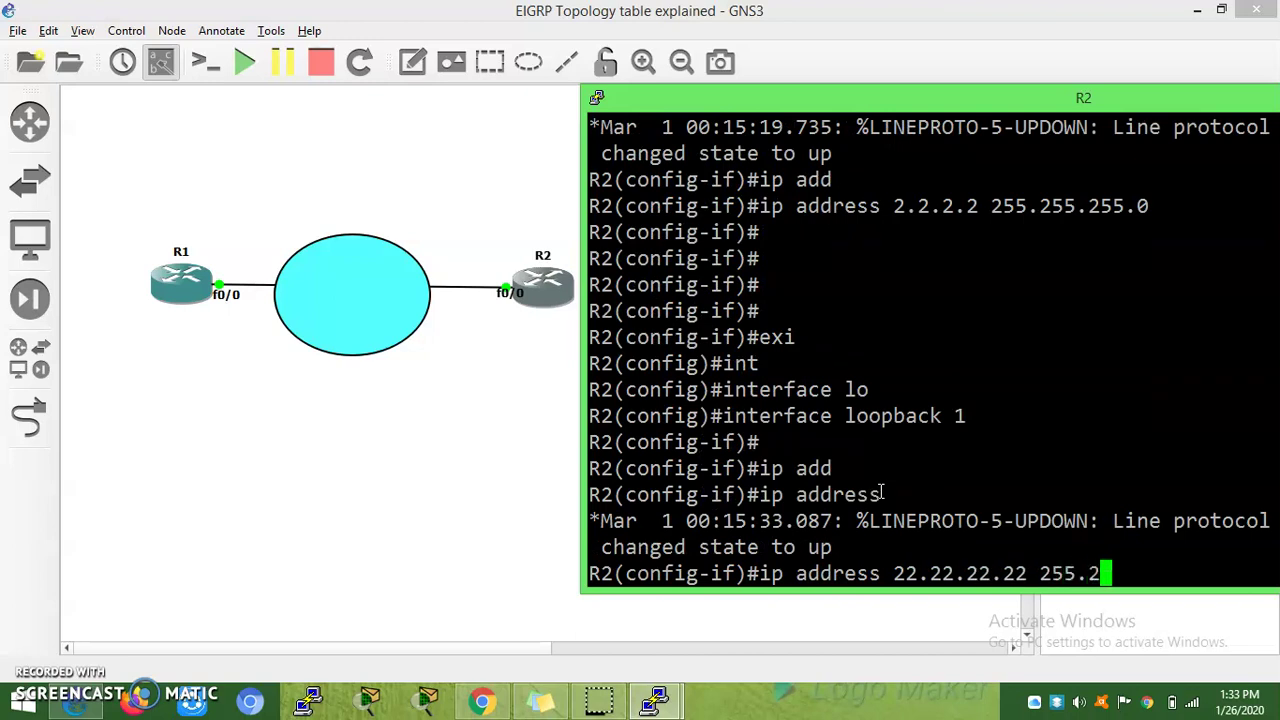
{"action": "type", "text": "55.255"}
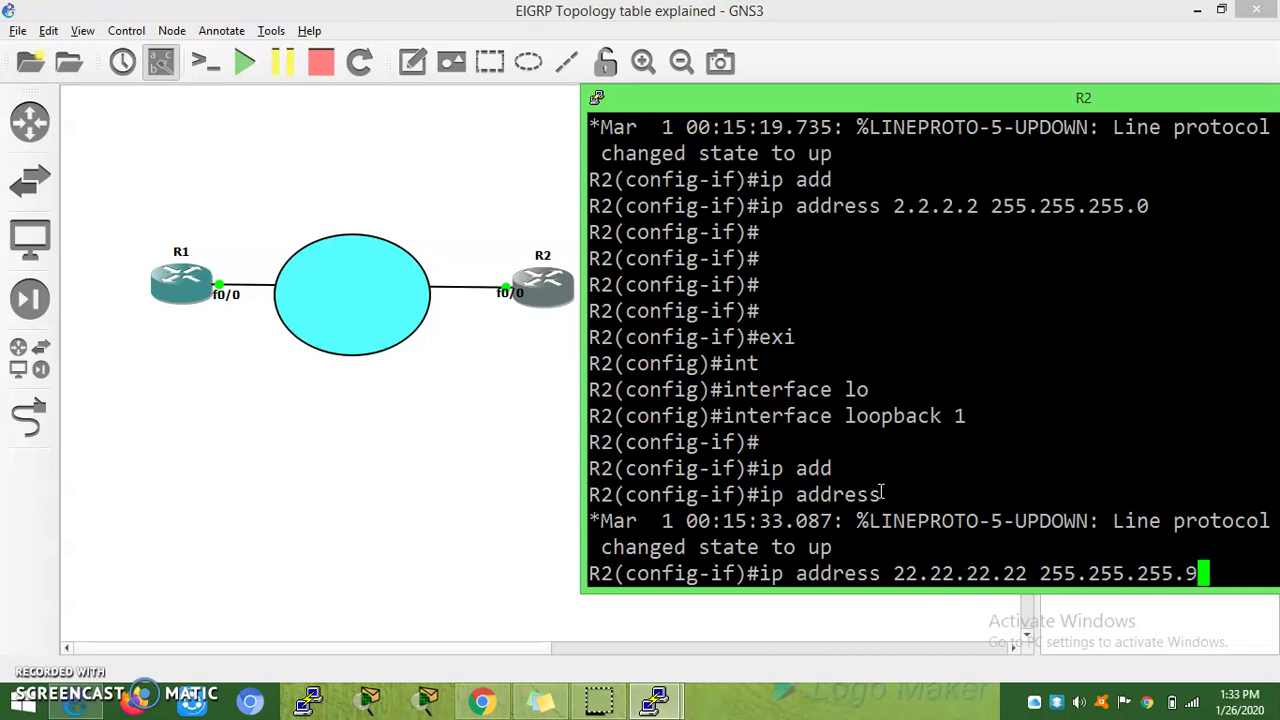
{"action": "type", "text": ".0"}
{"action": "key", "text": "Return"}
{"action": "key", "text": "Return"}
{"action": "key", "text": "Return"}
{"action": "key", "text": "Return"}
Show R2's routing table and highlight the EIGRP routes to 1.0.0.0 and 11.0.0.0
{"action": "key", "text": "ctrl+z"}
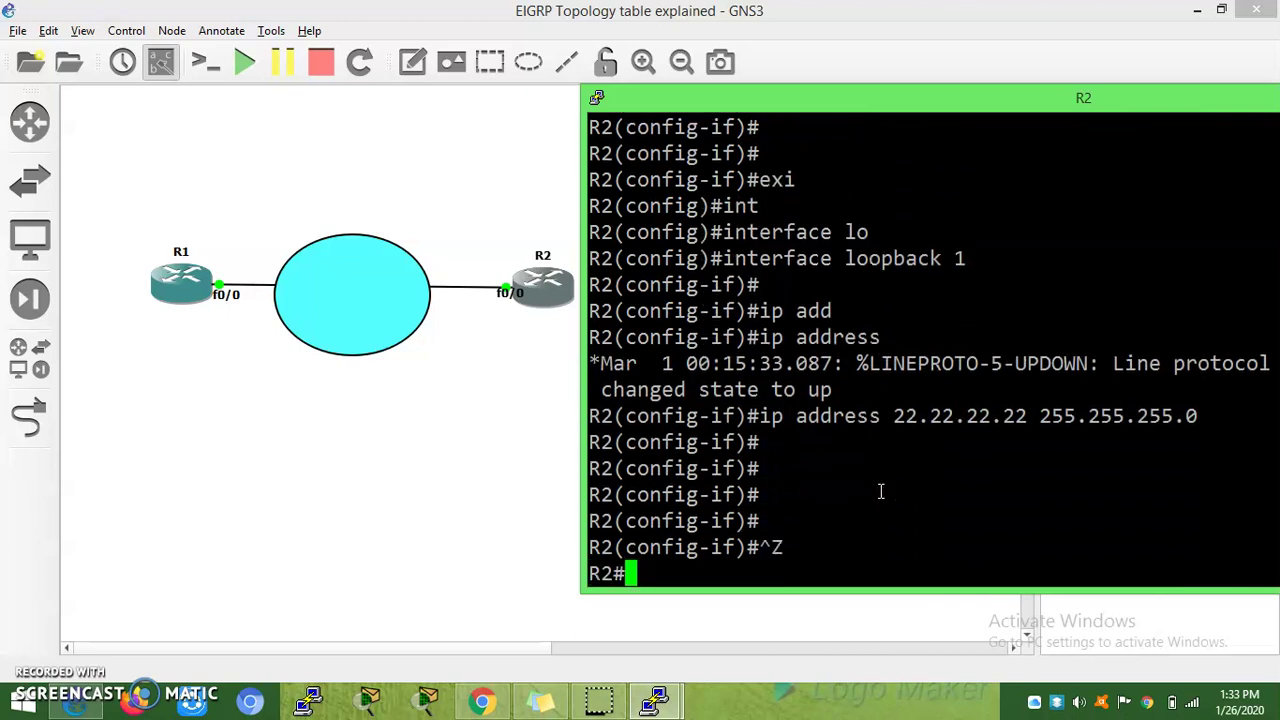
{"action": "key", "text": "Return"}
{"action": "key", "text": "Return"}
{"action": "key", "text": "Return"}
{"action": "type", "text": "route"}
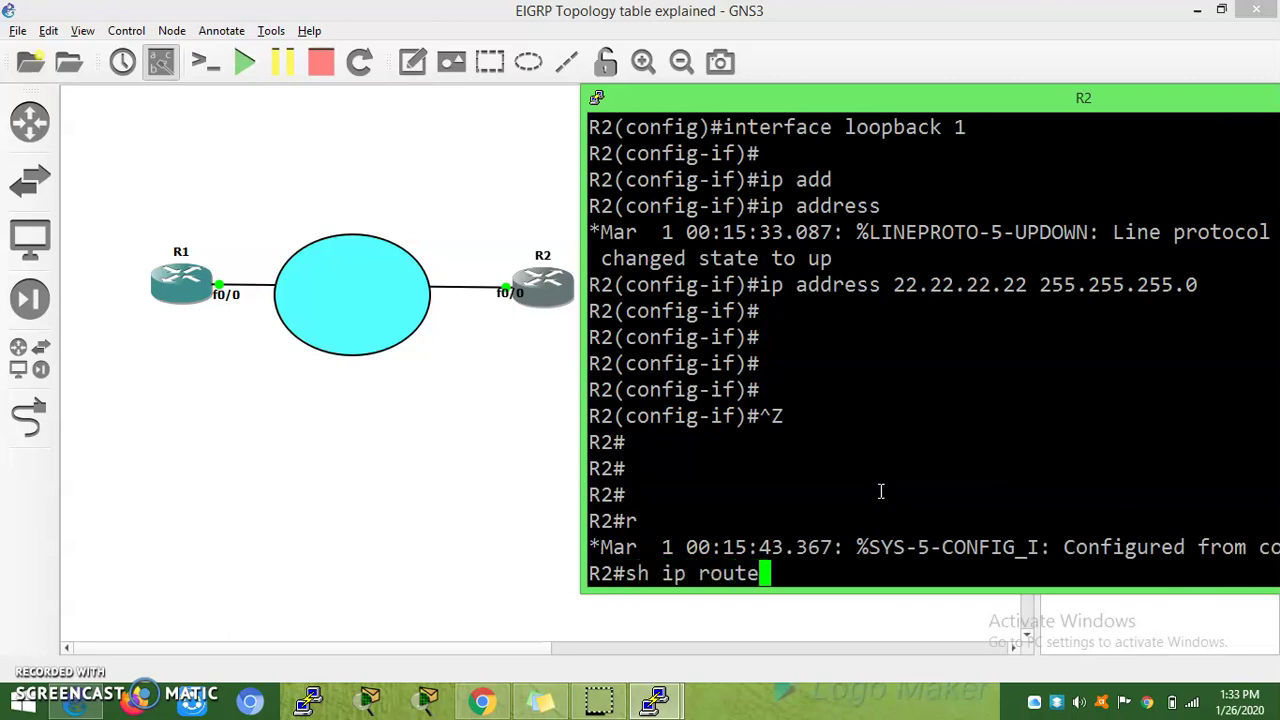
{"action": "key", "text": "Return"}
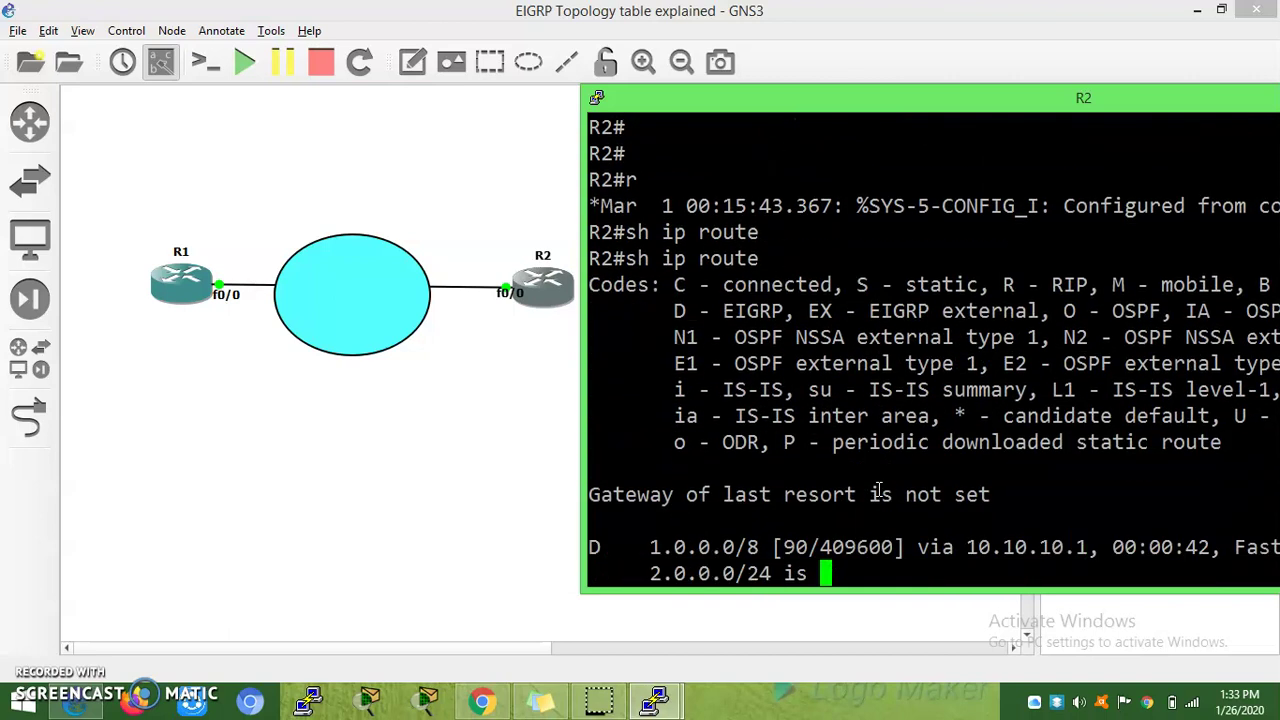
{"action": "left_click_drag", "start_coordinate": [600, 370], "coordinate": [740, 366]}
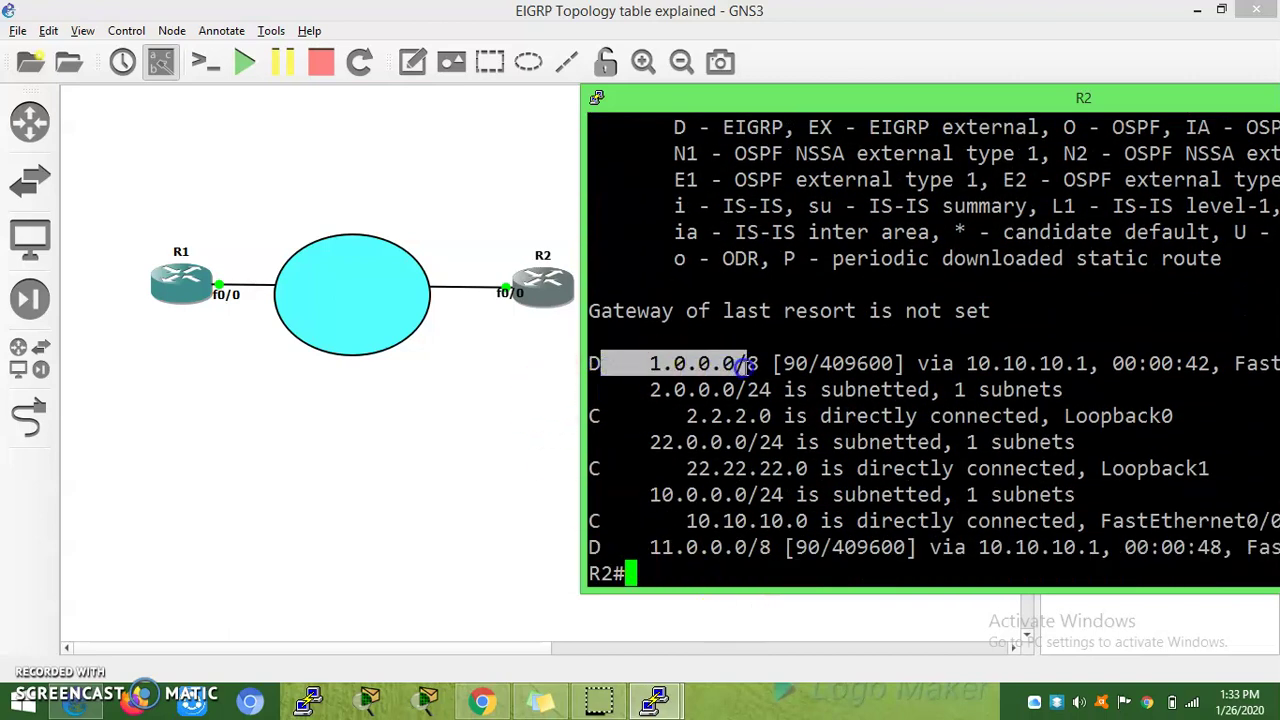
{"action": "left_click_drag", "start_coordinate": [598, 547], "coordinate": [730, 550]}
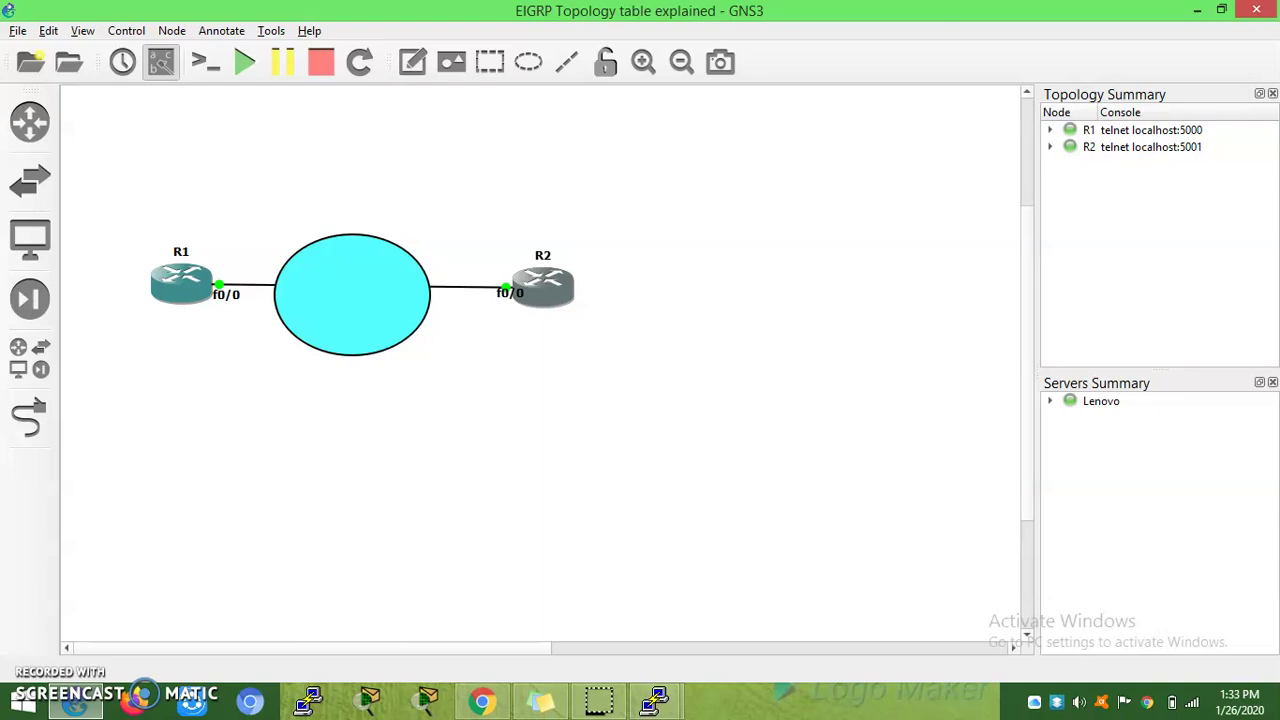
Bring the R1 console window back to the front
{"action": "key", "text": "alt+space"}
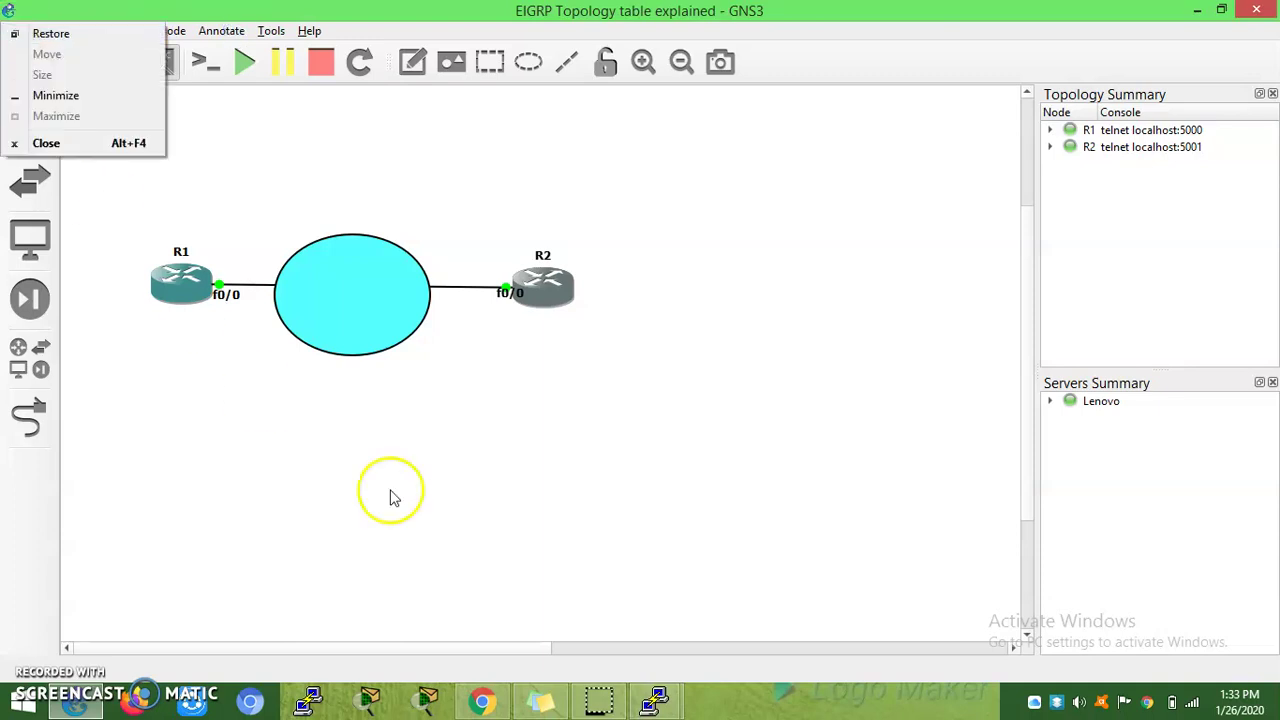
{"action": "left_click", "coordinate": [658, 698]}
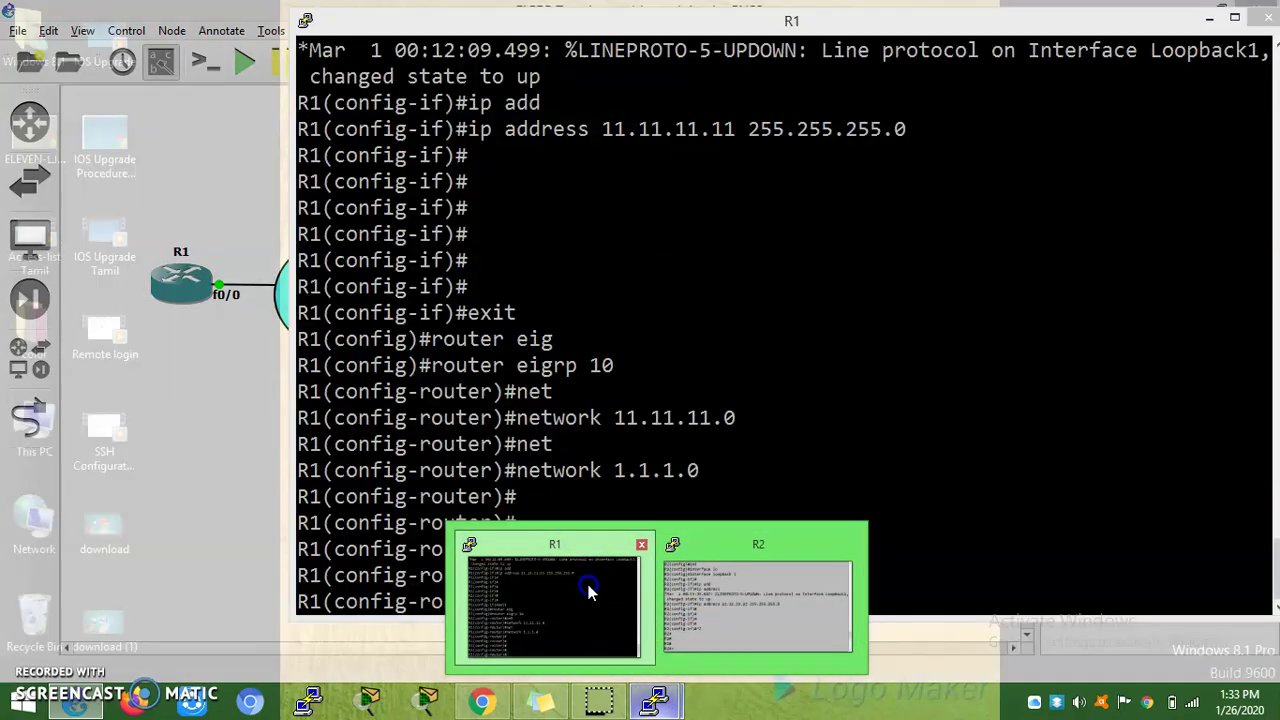
{"action": "left_click", "coordinate": [585, 592]}
Show R1's routing table and highlight its 1.0.0.0/8 and 10.0.0.0/8 summary routes
{"action": "key", "text": "ctrl+z"}
{"action": "key", "text": "Return"}
{"action": "key", "text": "Return"}
{"action": "type", "text": "s"}
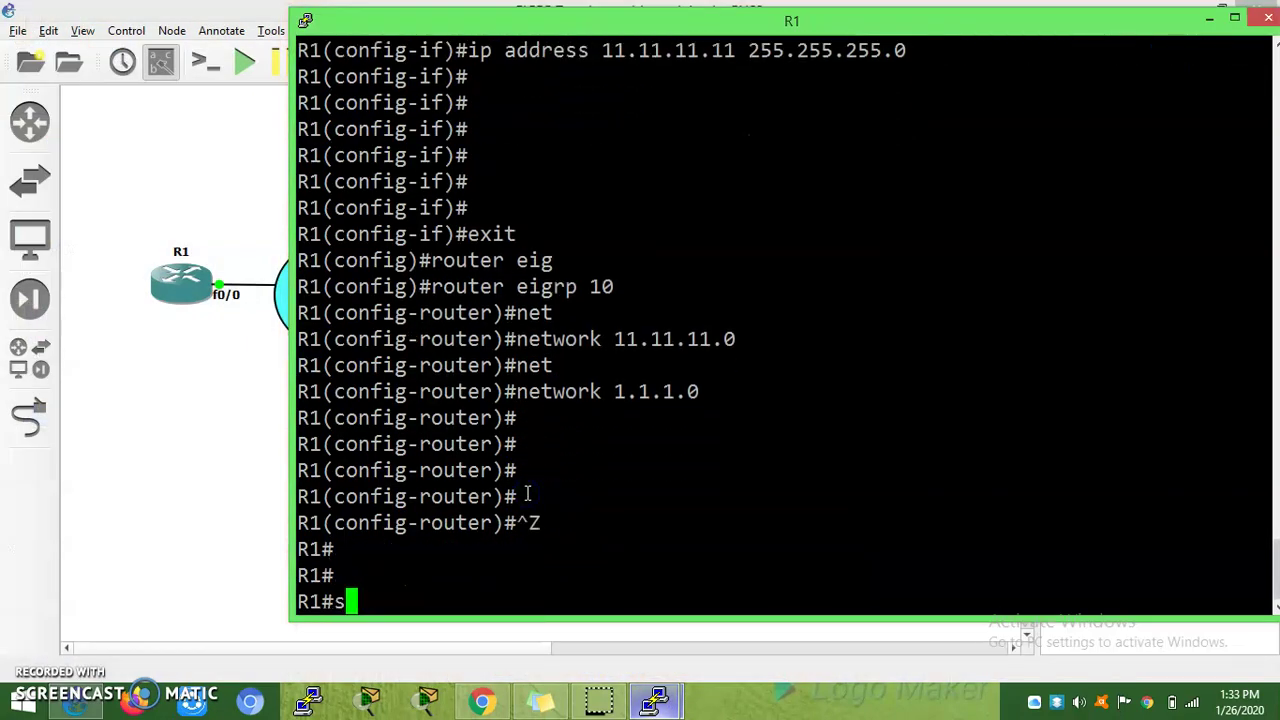
{"action": "type", "text": "h ip rou"}
{"action": "key", "text": "Tab"}
{"action": "key", "text": "Return"}
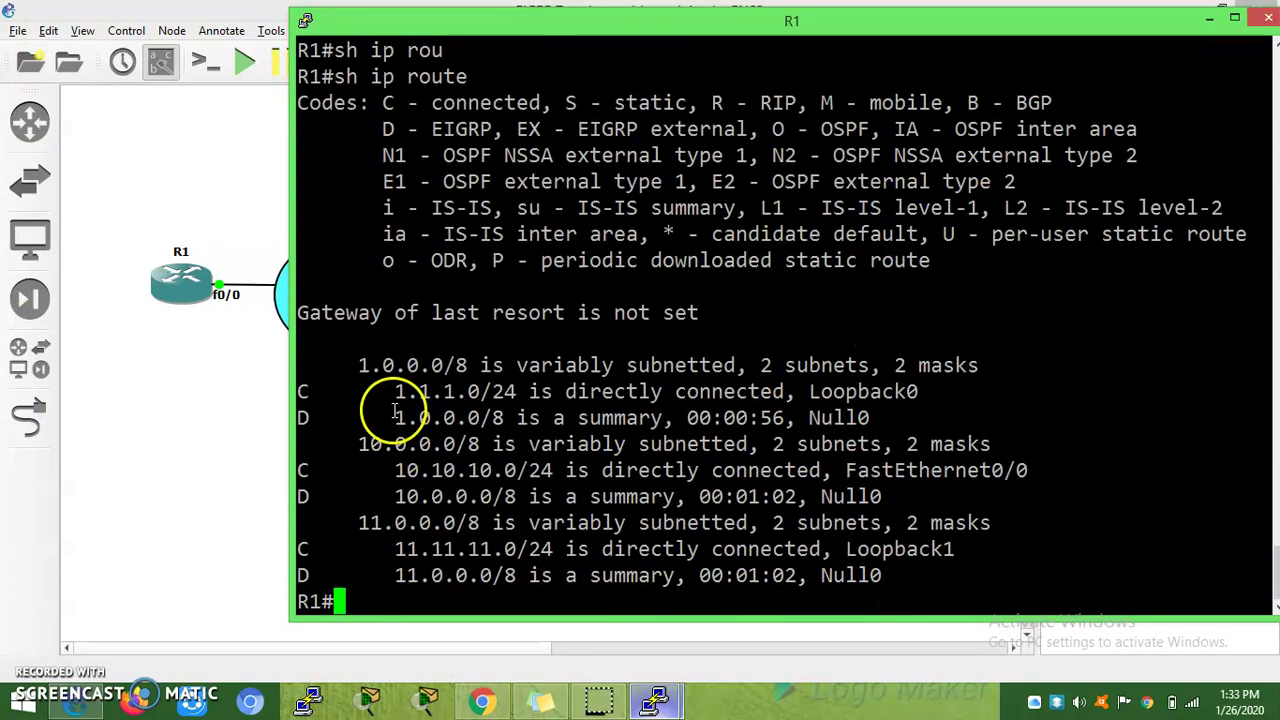
{"action": "left_click_drag", "start_coordinate": [385, 418], "coordinate": [505, 418]}
{"action": "left_click_drag", "start_coordinate": [372, 497], "coordinate": [520, 499]}
{"action": "left_click_drag", "start_coordinate": [613, 497], "coordinate": [503, 497]}
{"action": "left_click", "coordinate": [469, 522]}
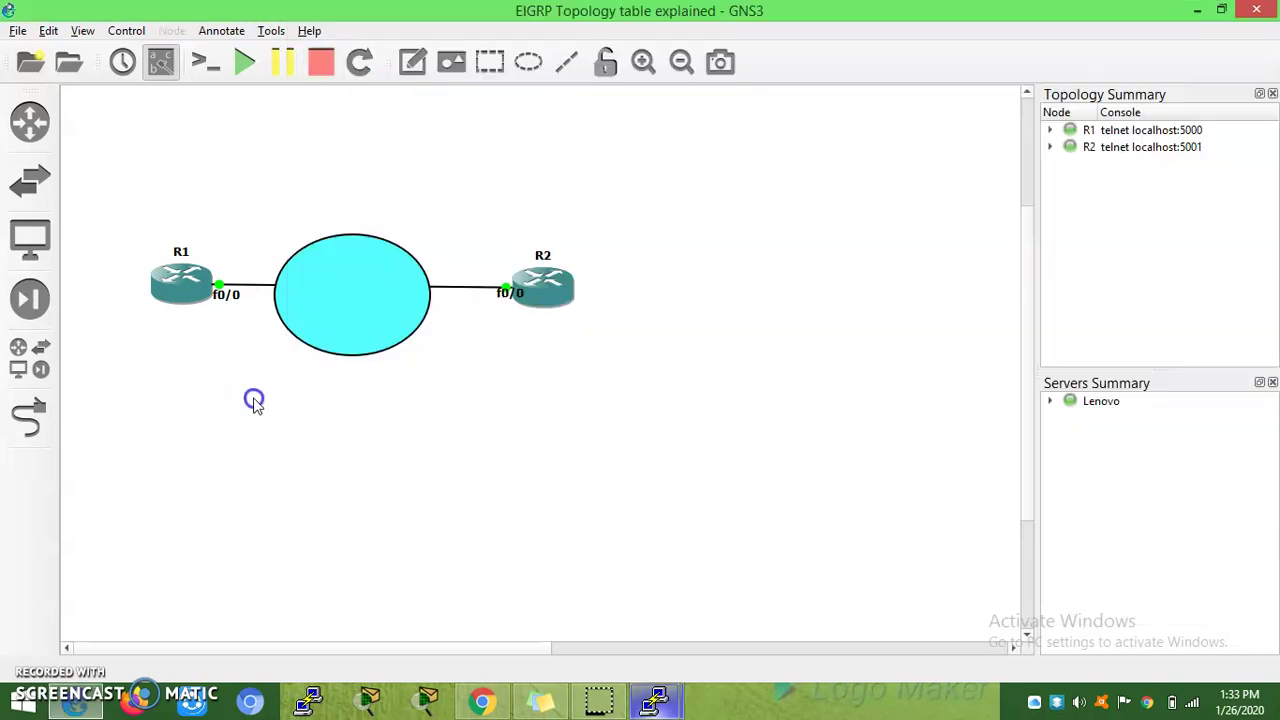
Open R2's console and enter global configuration mode with conf t
{"action": "left_click", "coordinate": [255, 400]}
{"action": "double_click", "coordinate": [548, 290]}
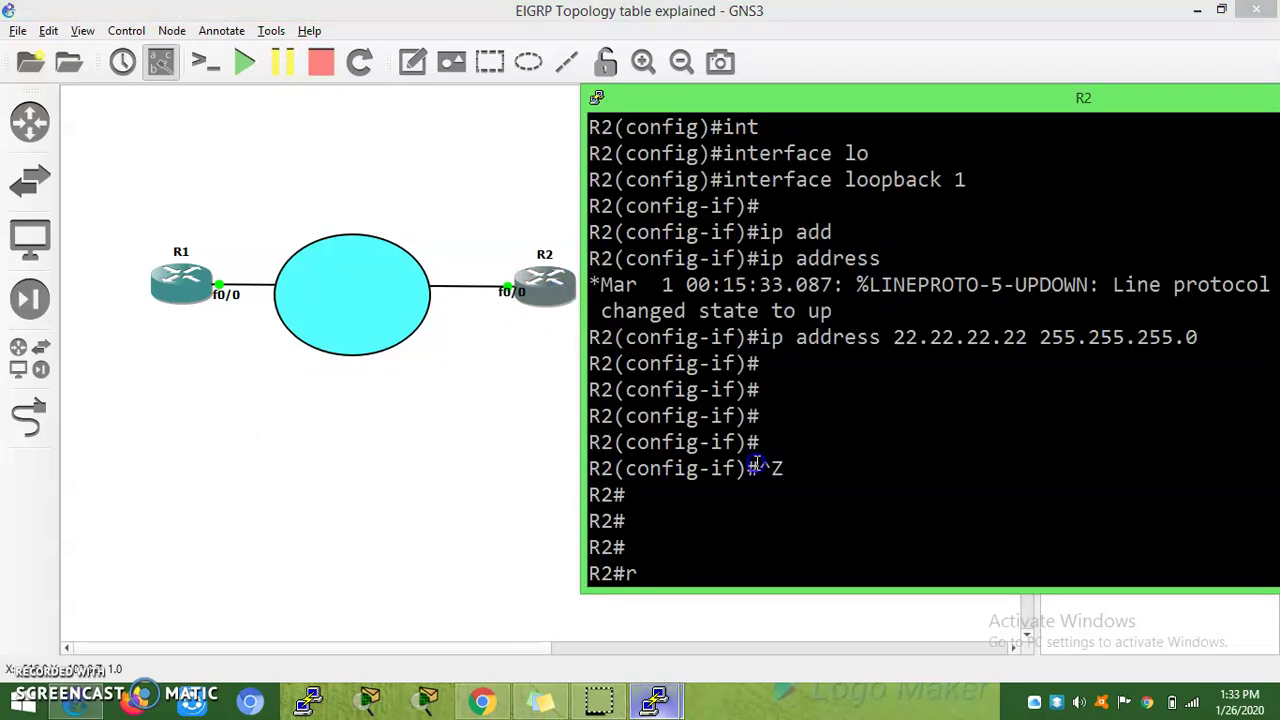
{"action": "key", "text": "Return"}
{"action": "type", "text": "o"}
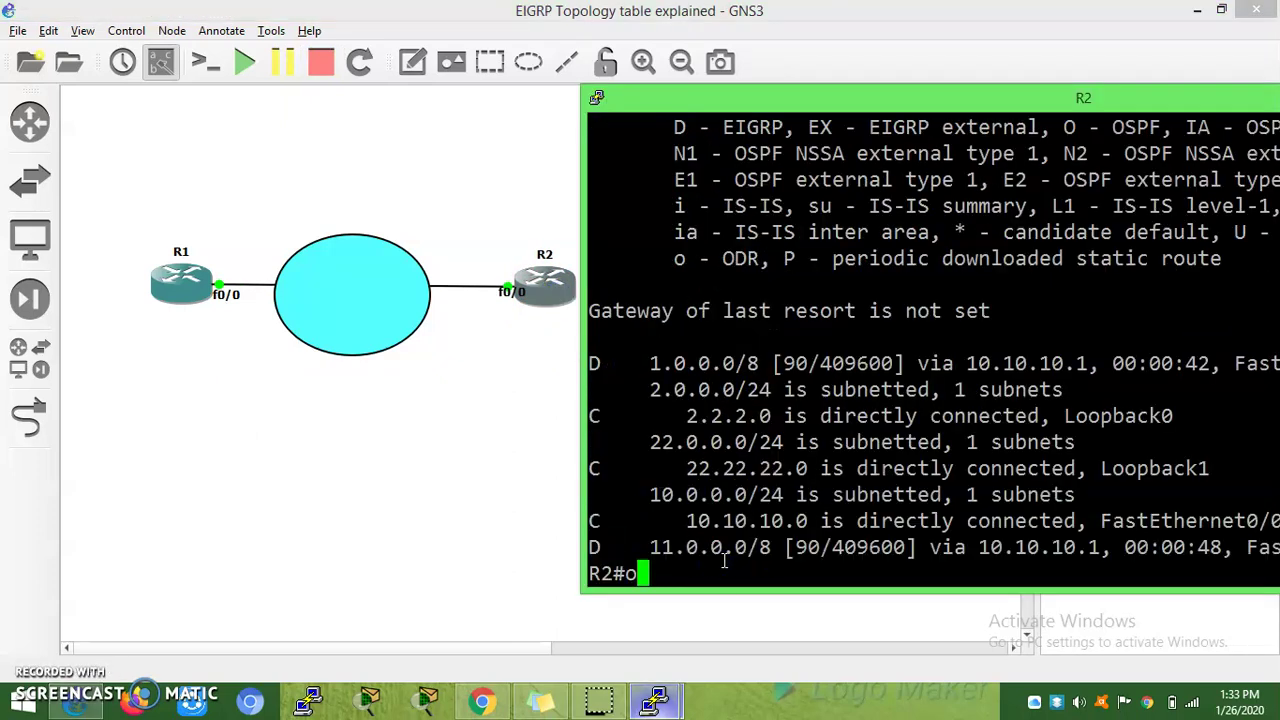
{"action": "key", "text": "BackSpace"}
{"action": "type", "text": "router e"}
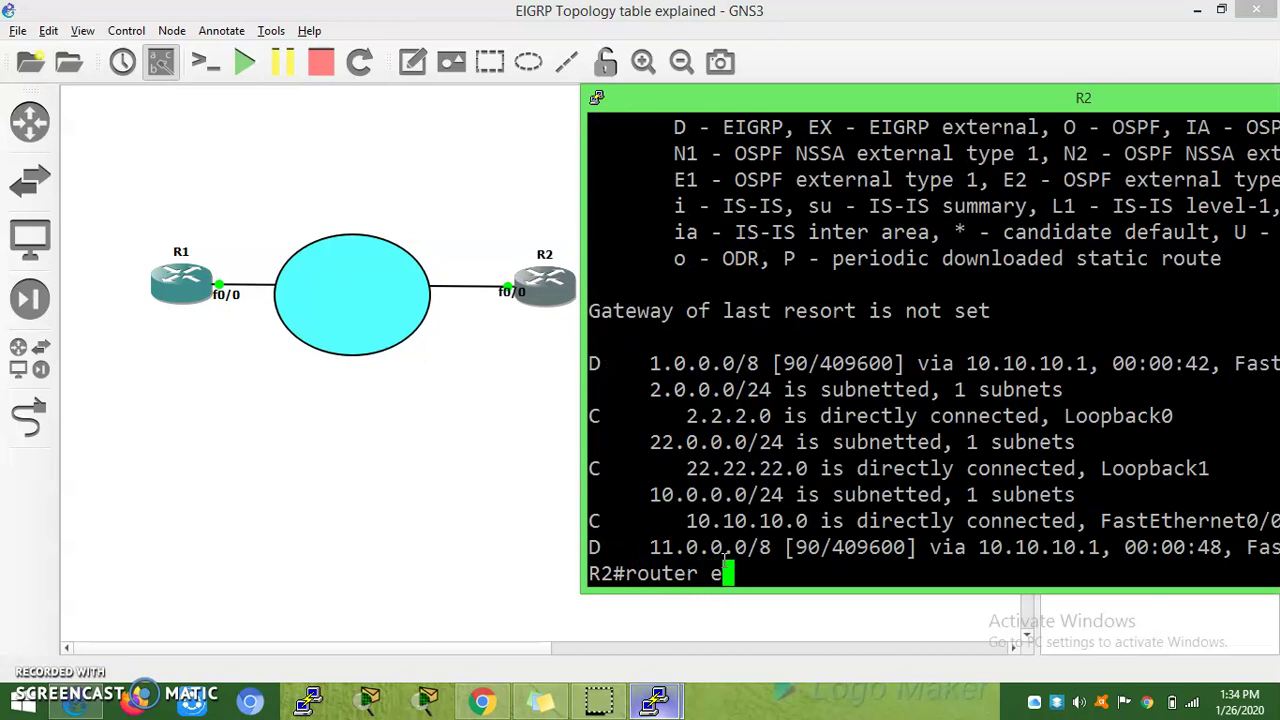
{"action": "type", "text": "ig"}
{"action": "key", "text": "Tab"}
{"action": "type", "text": "r"}
{"action": "key", "text": "Tab"}
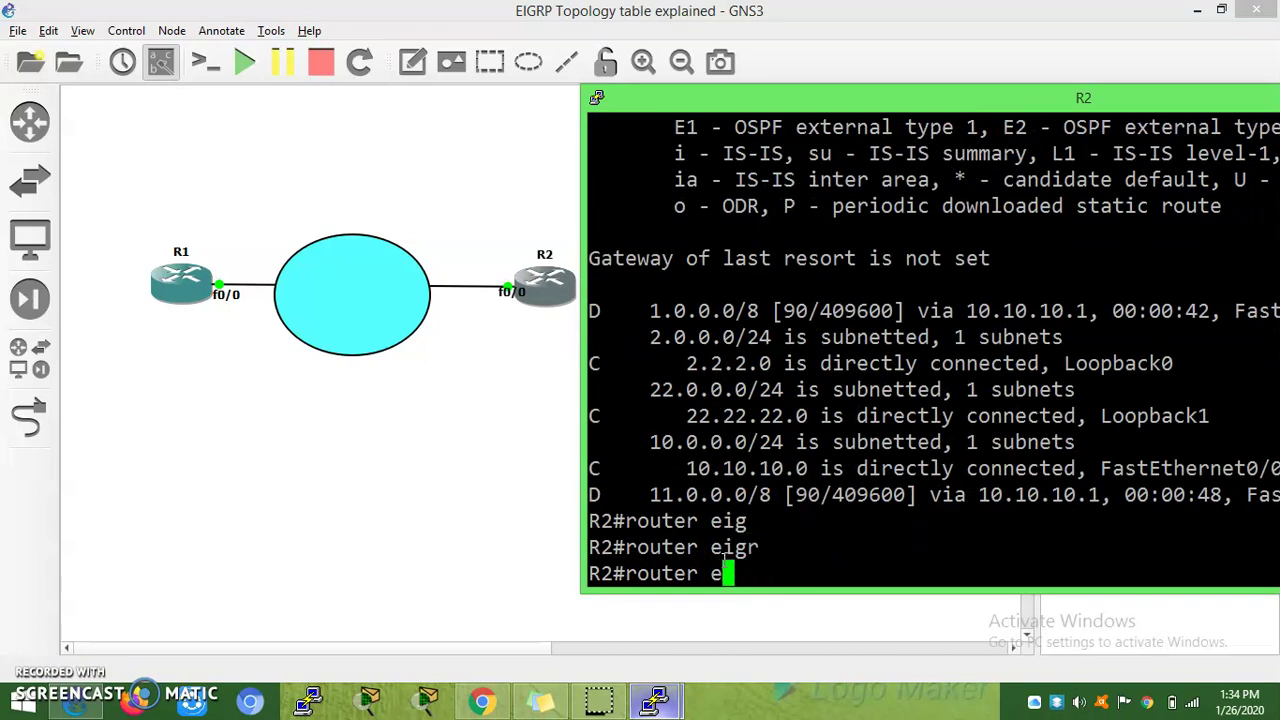
{"action": "key", "text": "BackSpace"}
{"action": "key", "text": "BackSpace"}
{"action": "key", "text": "BackSpace"}
{"action": "key", "text": "BackSpace"}
{"action": "key", "text": "BackSpace"}
{"action": "key", "text": "BackSpace"}
{"action": "key", "text": "BackSpace"}
{"action": "type", "text": "conf t"}
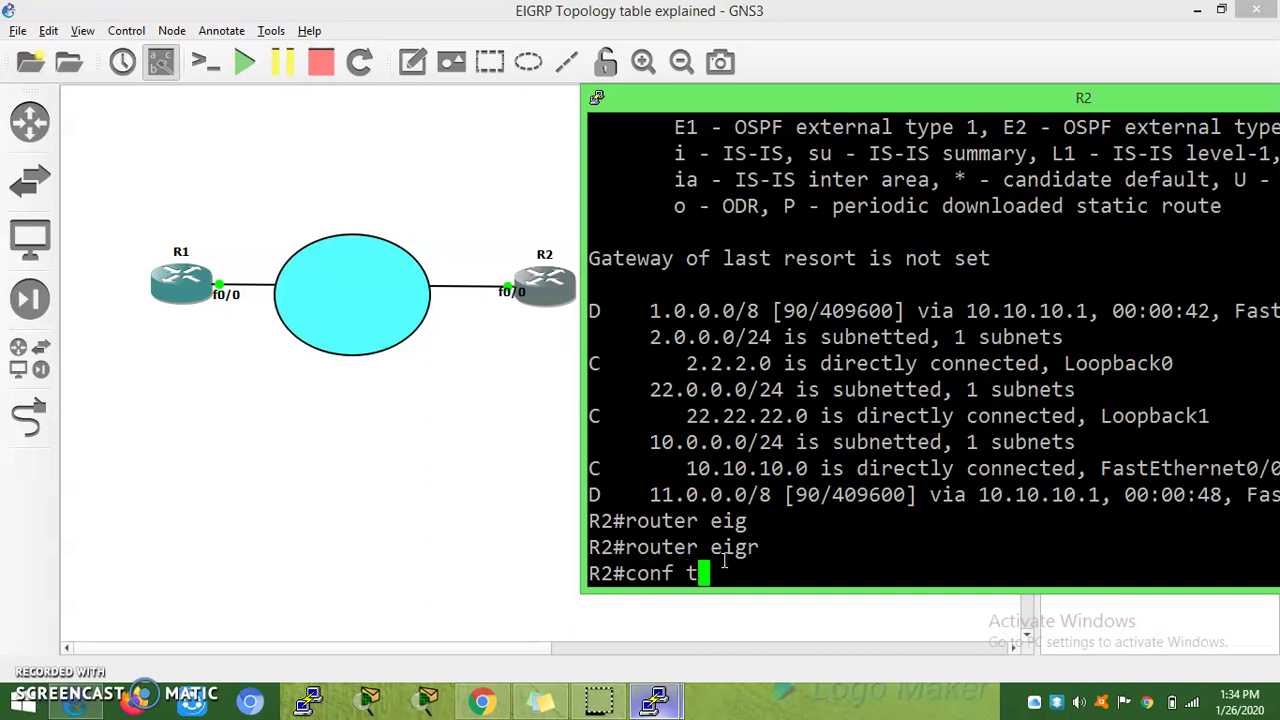
{"action": "key", "text": "Return"}
Under router eigrp 10, add networks 2.2.2.0 and 22.22.22.0, then return to privileged mode
{"action": "type", "text": "router eig"}
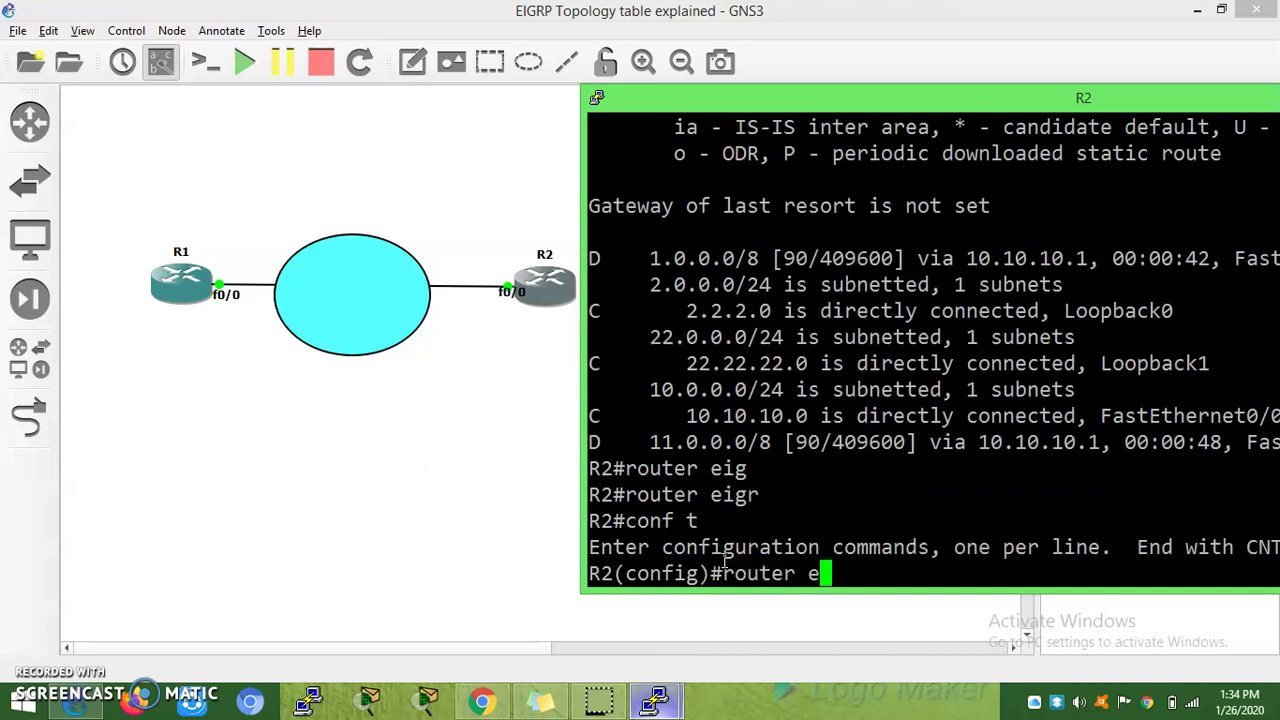
{"action": "key", "text": "Tab"}
{"action": "type", "text": "10"}
{"action": "key", "text": "Return"}
{"action": "key", "text": "Return"}
{"action": "key", "text": "Return"}
{"action": "key", "text": "Return"}
{"action": "key", "text": "Return"}
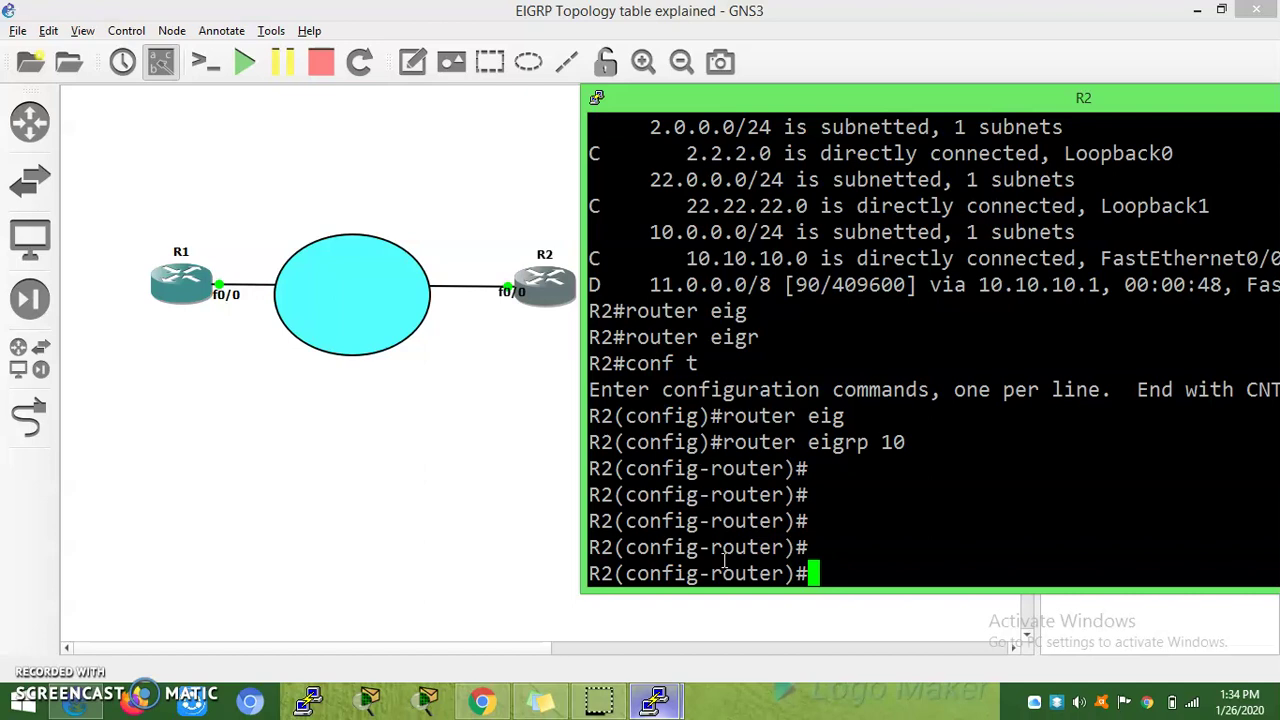
{"action": "type", "text": "net"}
{"action": "key", "text": "Tab"}
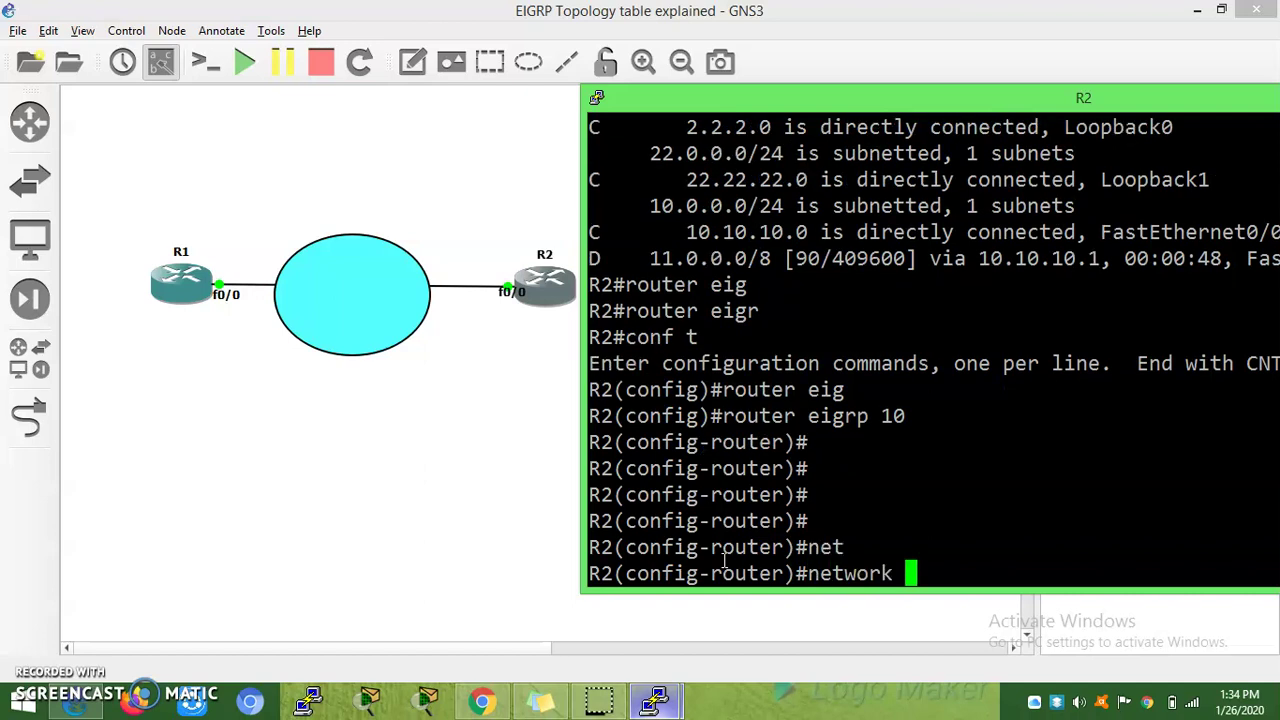
{"action": "type", "text": "2.2.2.0"}
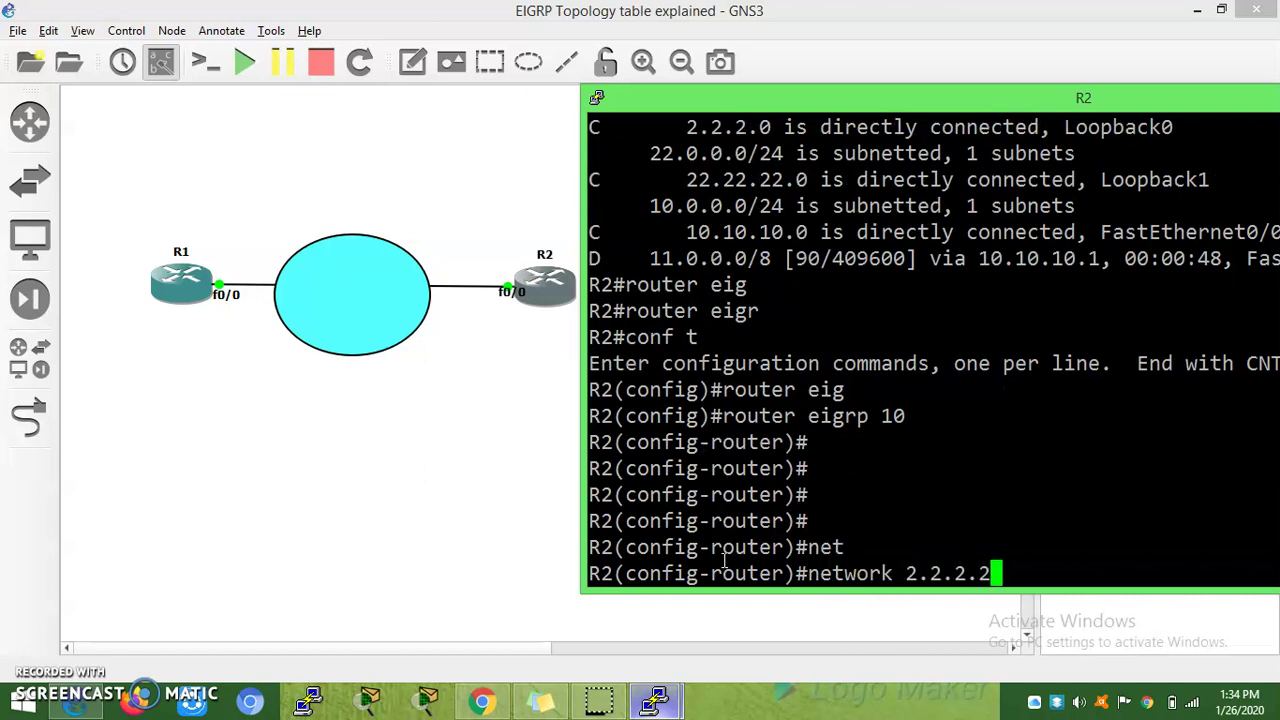
{"action": "key", "text": "Return"}
{"action": "type", "text": "ne"}
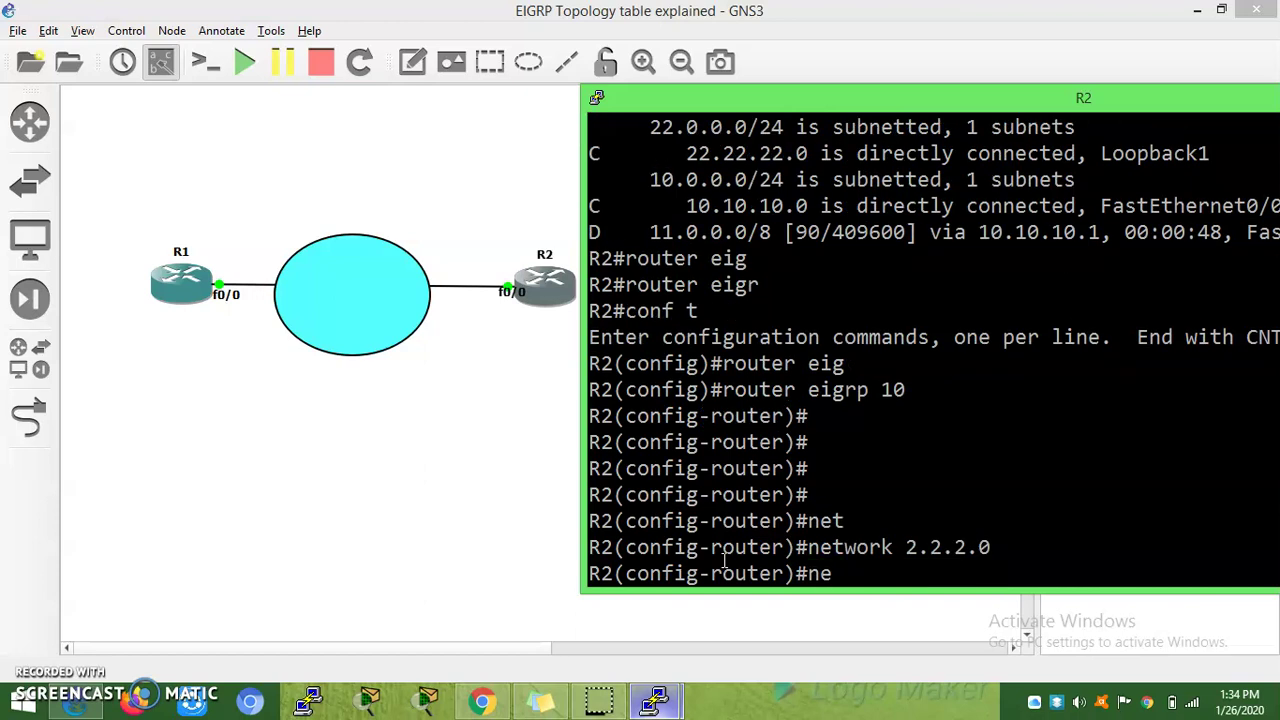
{"action": "type", "text": "t"}
{"action": "key", "text": "Tab"}
{"action": "type", "text": "22.22."}
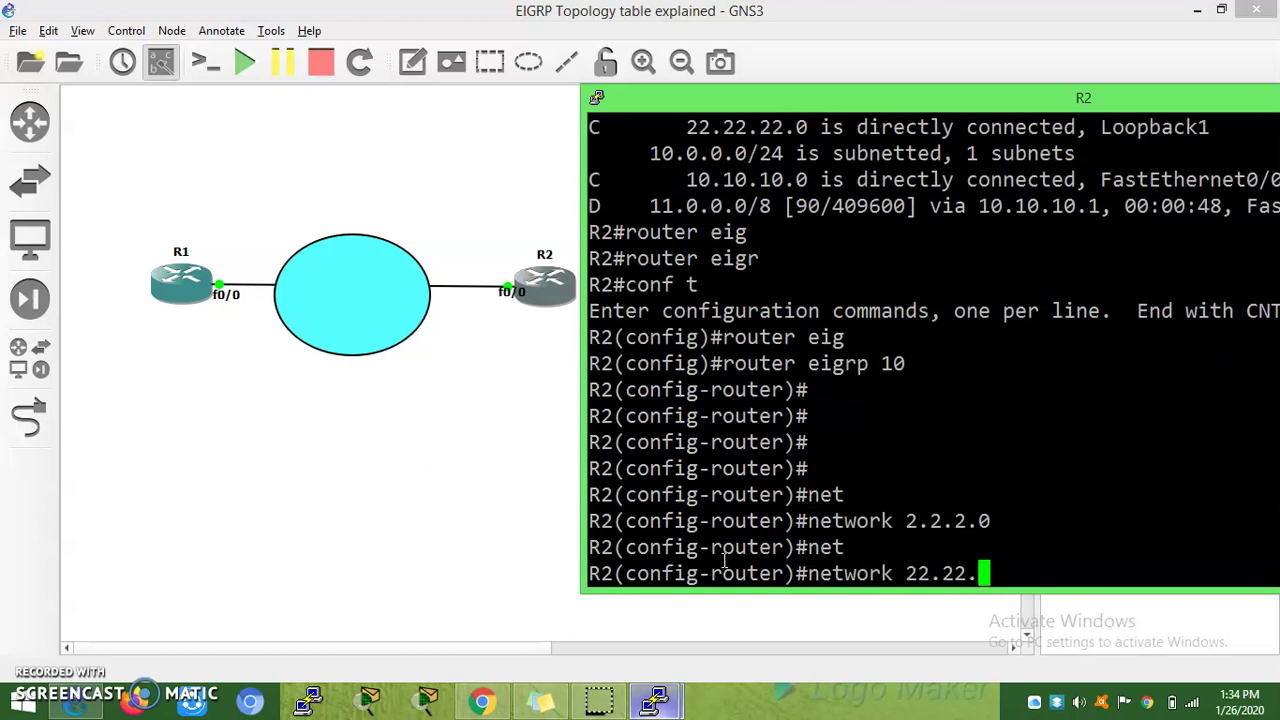
{"action": "type", "text": "22.0"}
{"action": "key", "text": "Return"}
{"action": "key", "text": "Return"}
{"action": "key", "text": "Return"}
{"action": "key", "text": "Return"}
{"action": "key", "text": "Return"}
{"action": "key", "text": "Return"}
{"action": "key", "text": "Return"}
{"action": "key", "text": "Return"}
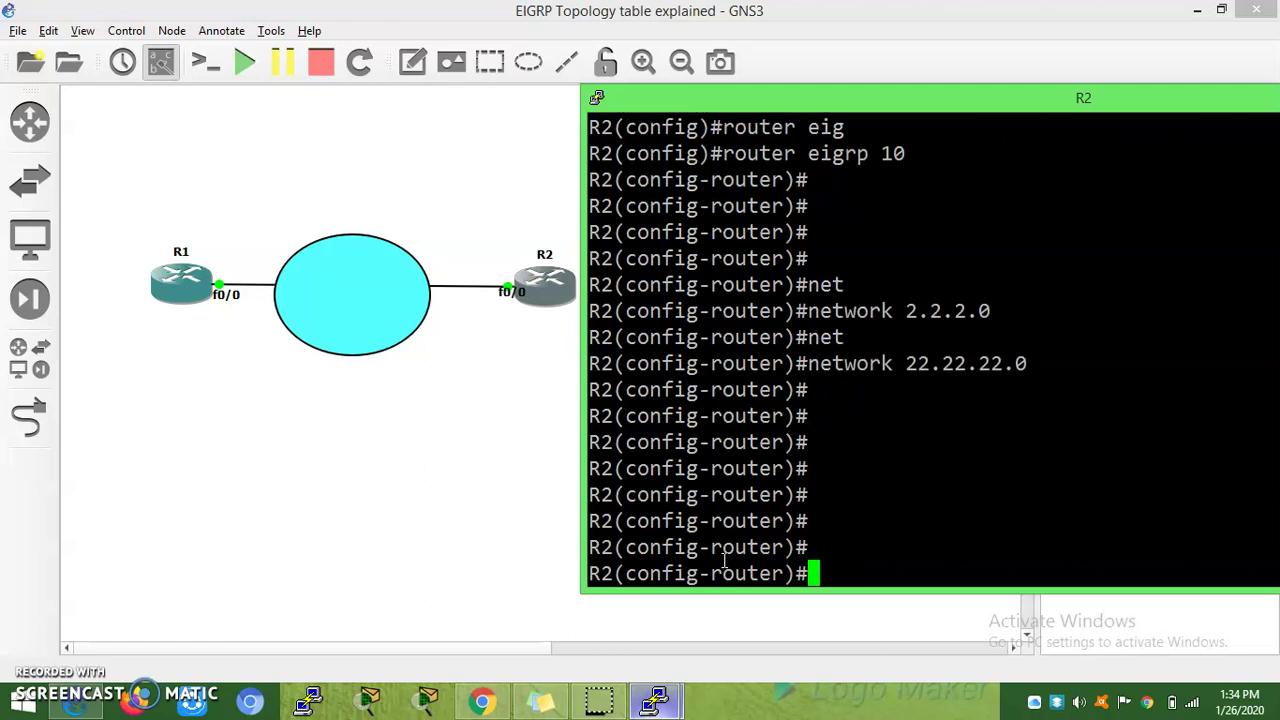
{"action": "type", "text": "exit"}
{"action": "key", "text": "Return"}
{"action": "key", "text": "Return"}
{"action": "key", "text": "Return"}
{"action": "key", "text": "Return"}
{"action": "key", "text": "Return"}
{"action": "key", "text": "ctrl+z"}
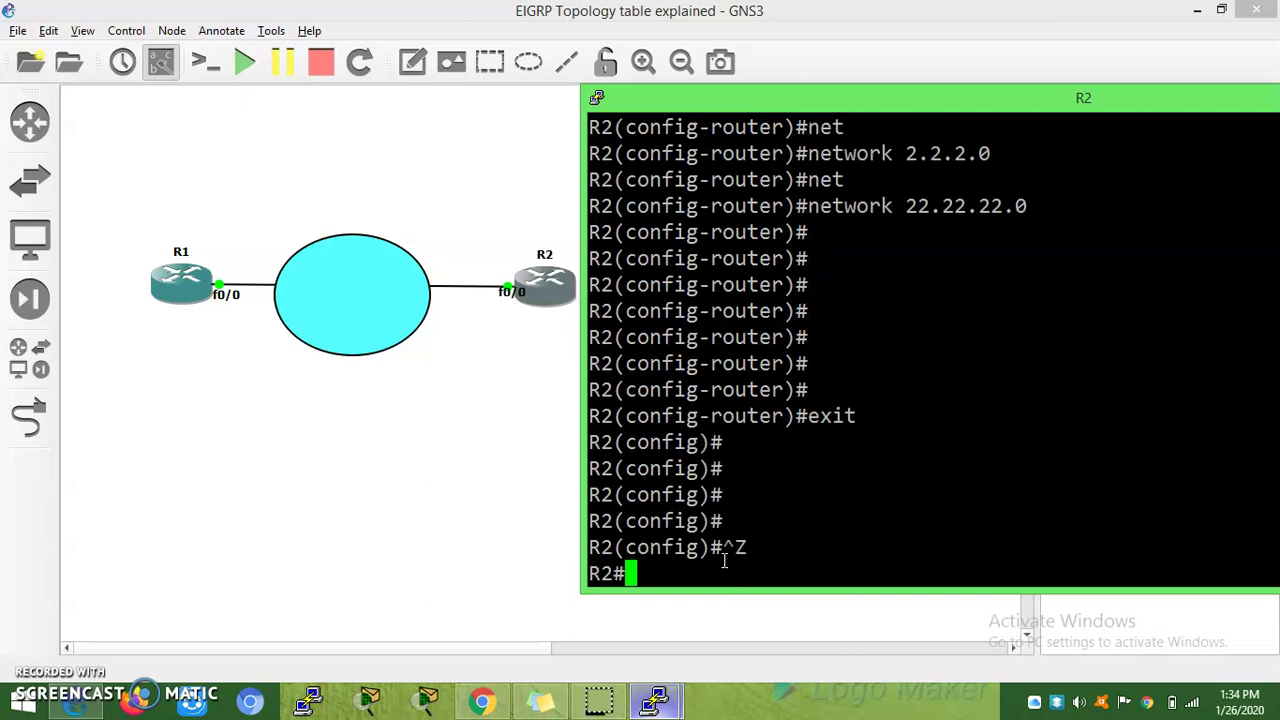
Run sh ip route on R2 and highlight the 22.0.0.0/8 heading and 2.0.0.0/8 summary
{"action": "key", "text": "Return"}
{"action": "key", "text": "Return"}
{"action": "key", "text": "Return"}
{"action": "type", "text": "sh ip e"}
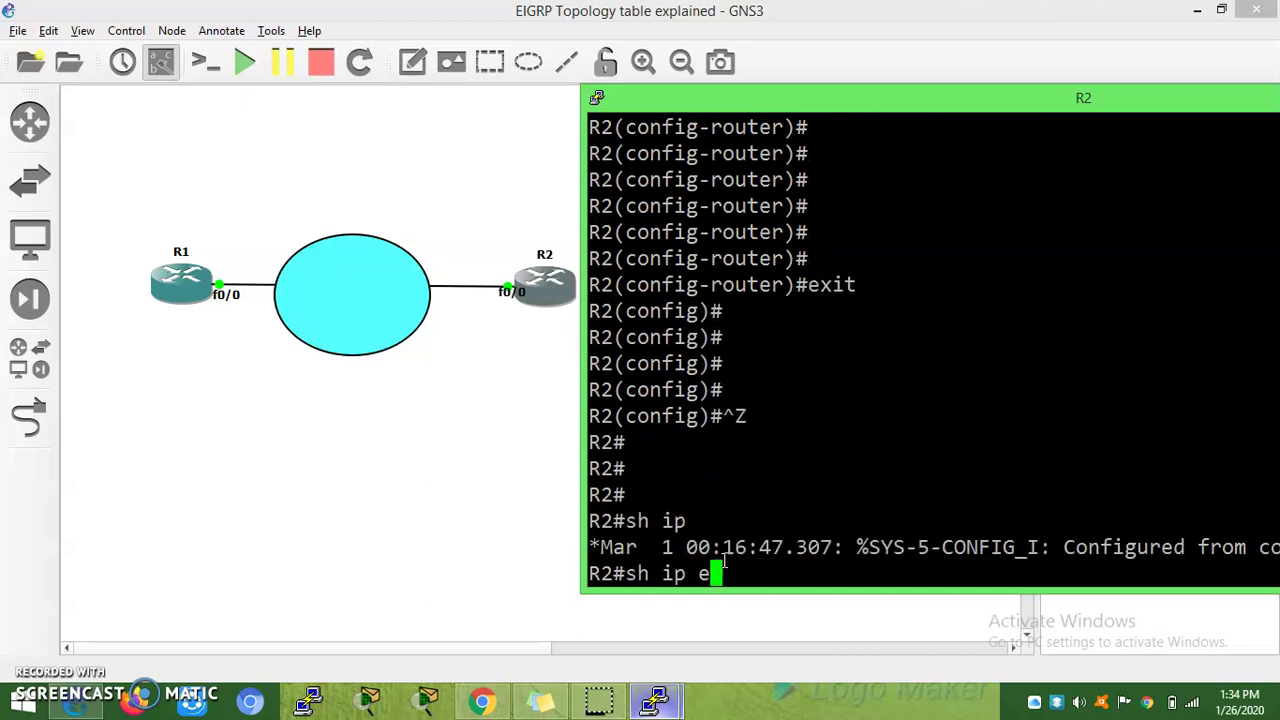
{"action": "type", "text": "oute"}
{"action": "key", "text": "Return"}
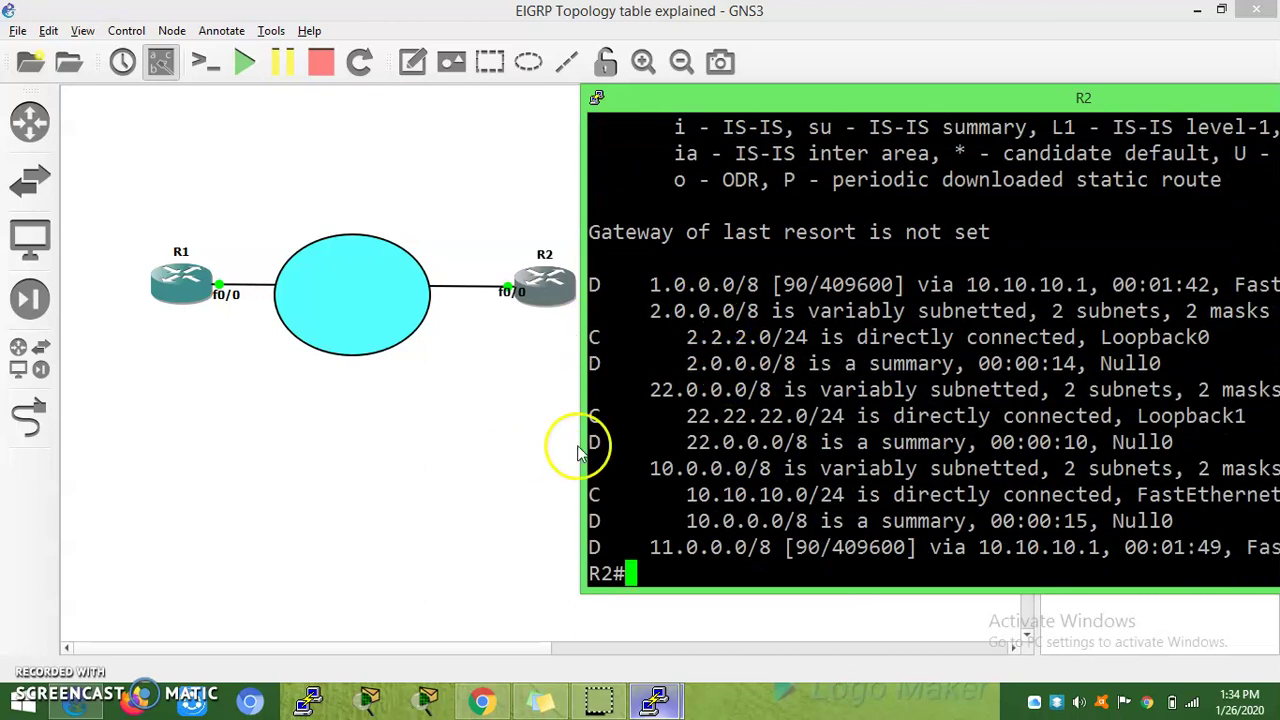
{"action": "left_click_drag", "start_coordinate": [626, 390], "coordinate": [1172, 390]}
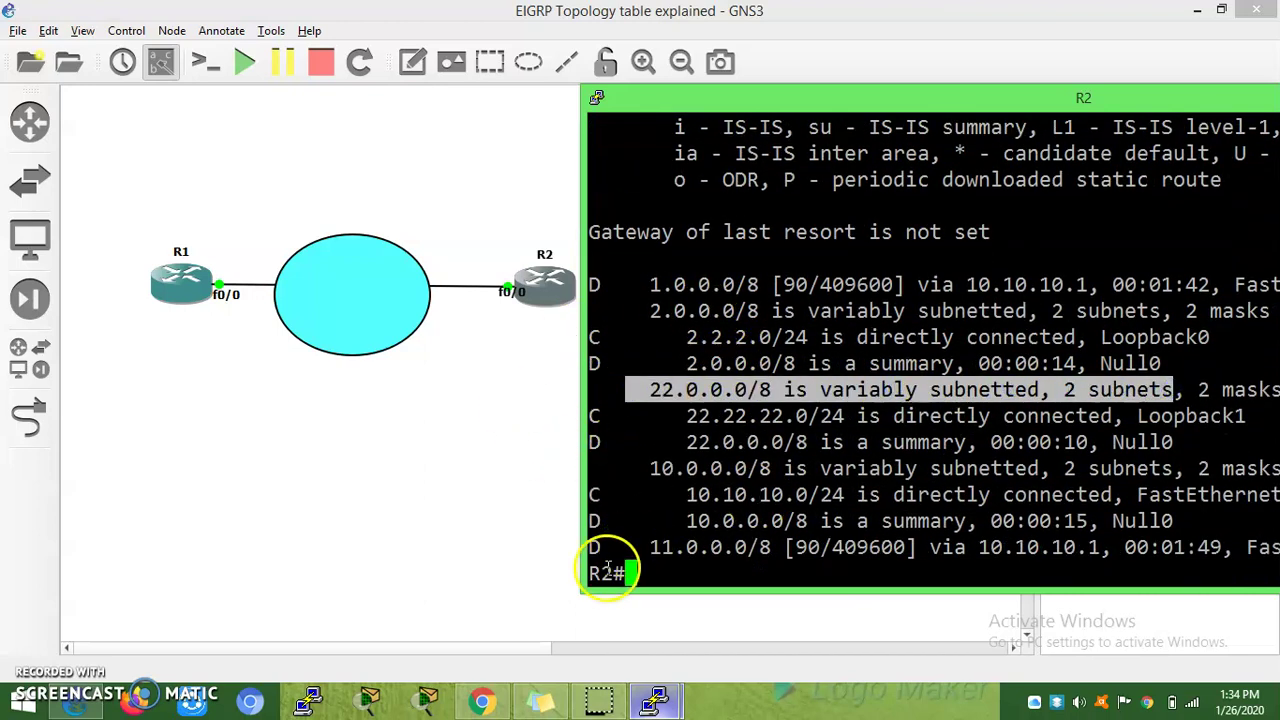
{"action": "left_click_drag", "start_coordinate": [594, 364], "coordinate": [905, 390]}
{"action": "left_click", "coordinate": [640, 286]}
Highlight routes to 1.0.0.0/8, 11.0.0.0/8, summaries 22.0.0.0/8, 10.0.0.0/8, and connected 10.10.10.0/24
{"action": "left_click_drag", "start_coordinate": [648, 286], "coordinate": [850, 312]}
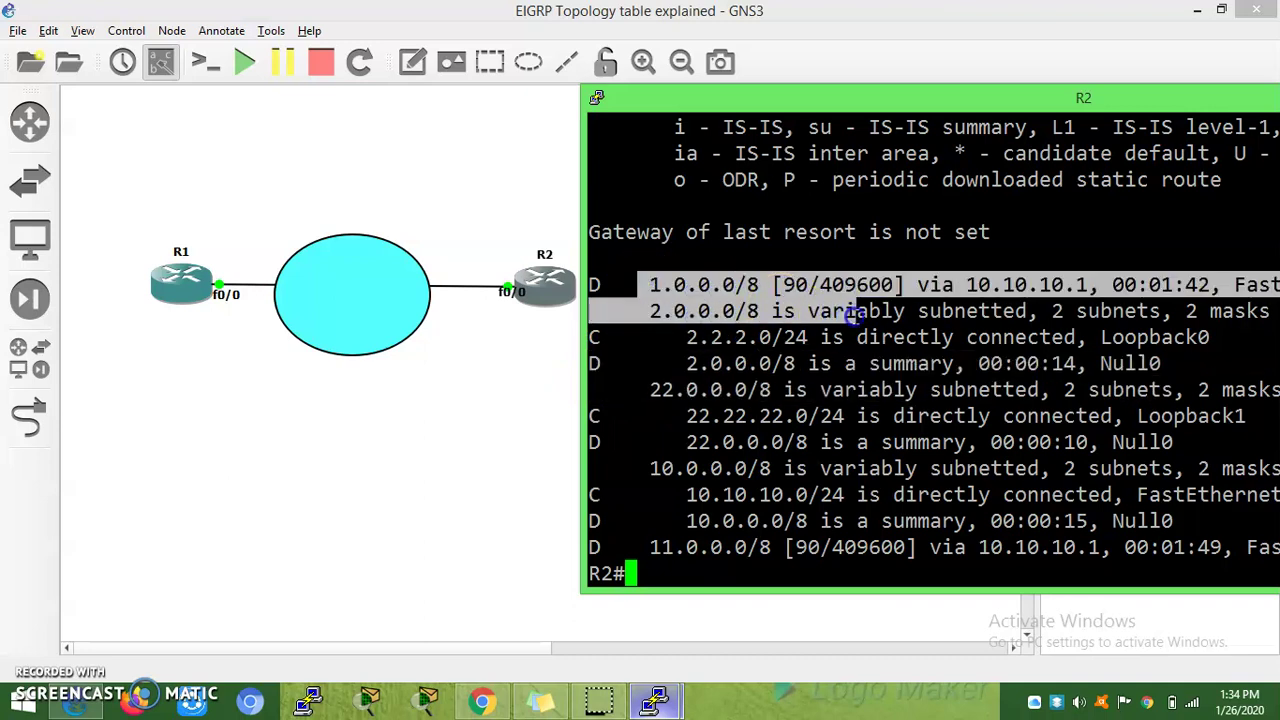
{"action": "left_click_drag", "start_coordinate": [657, 458], "coordinate": [882, 447]}
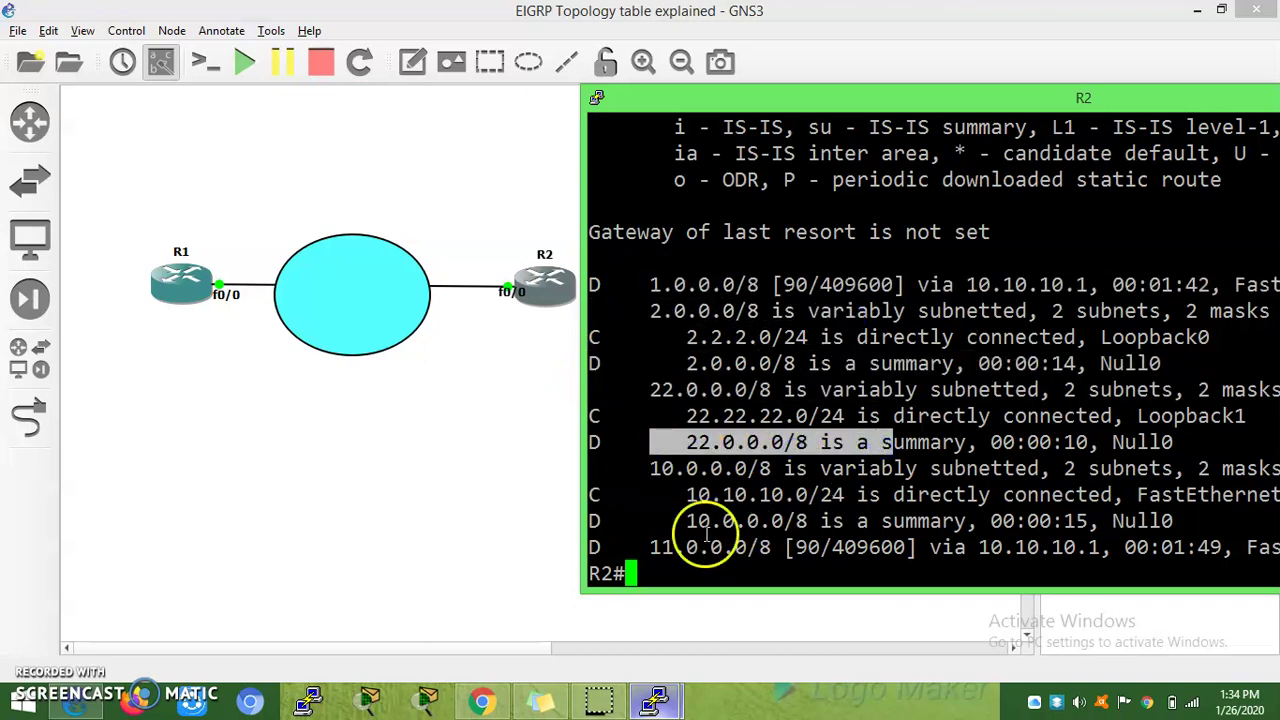
{"action": "left_click_drag", "start_coordinate": [626, 548], "coordinate": [812, 560]}
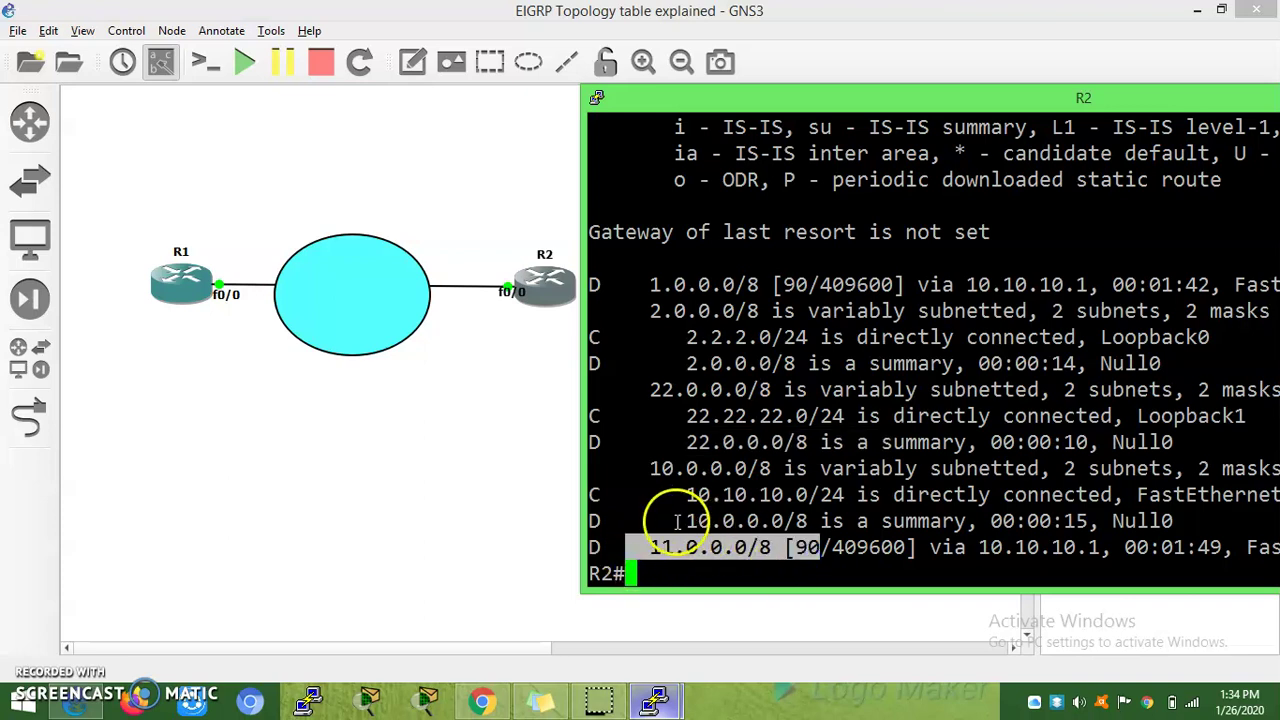
{"action": "left_click_drag", "start_coordinate": [676, 521], "coordinate": [1110, 521]}
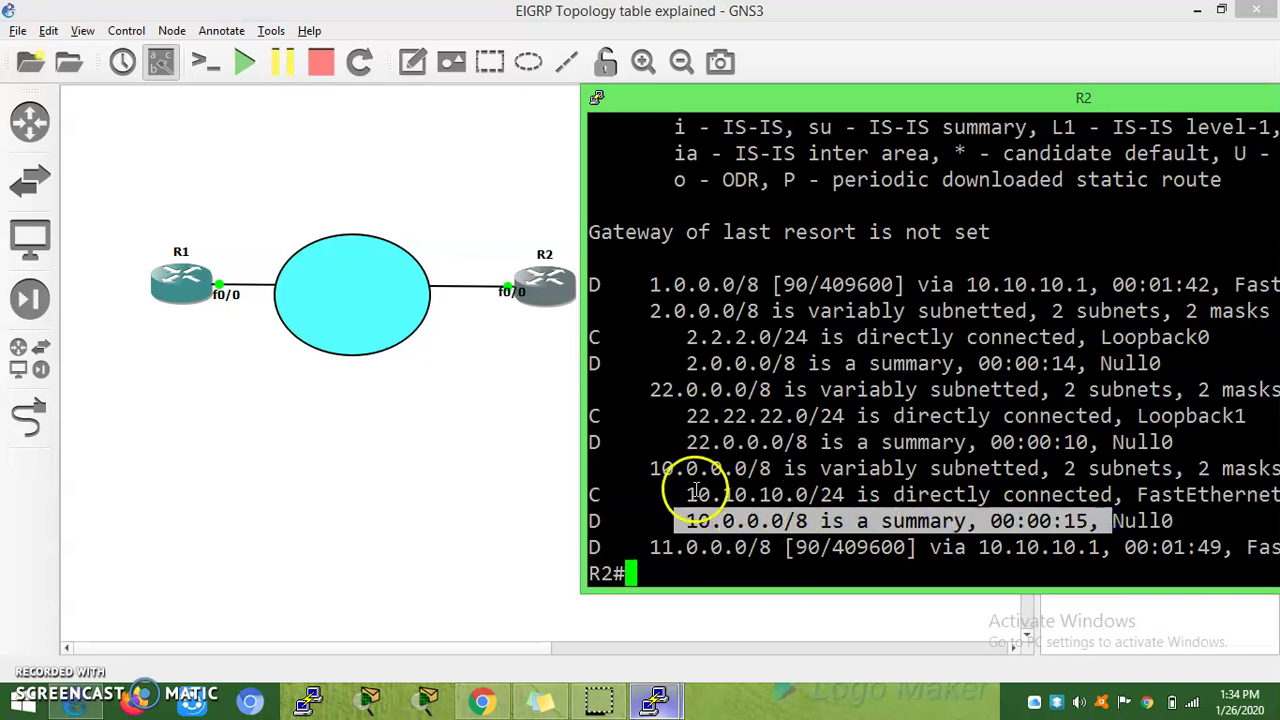
{"action": "left_click_drag", "start_coordinate": [680, 494], "coordinate": [1070, 494]}
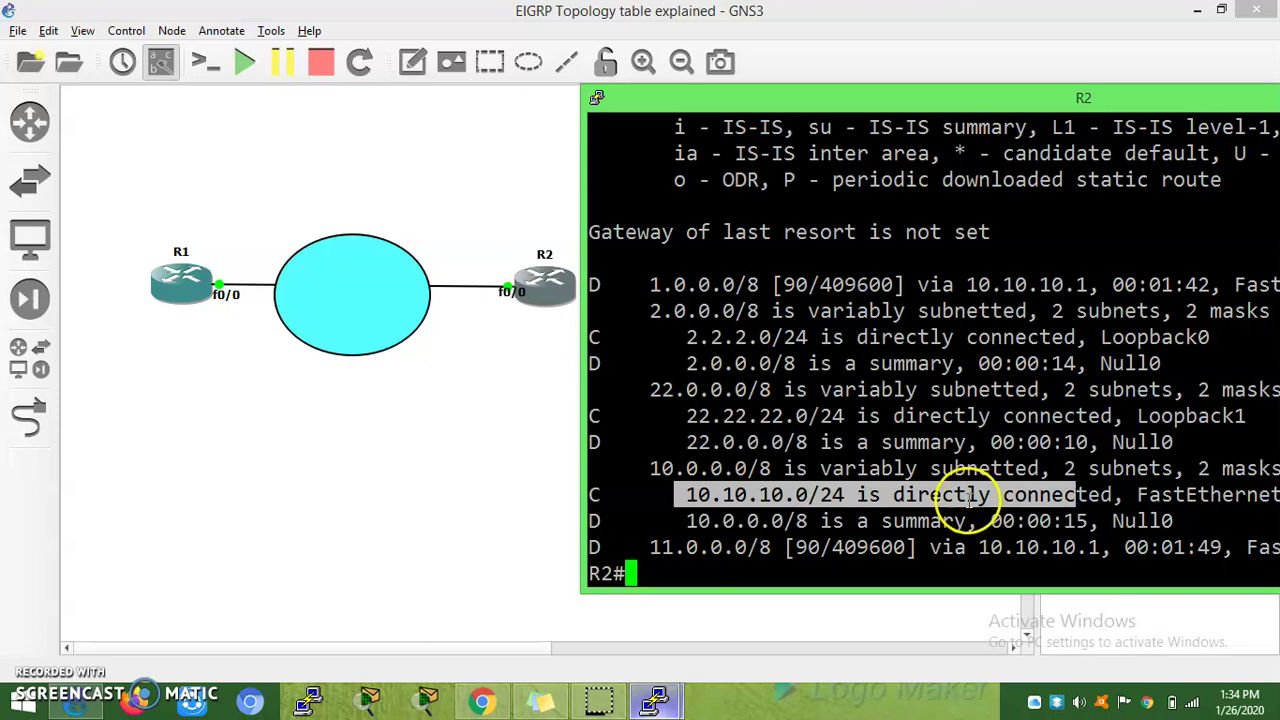
{"action": "left_click", "coordinate": [1203, 523]}
Highlight Null0 on the summaries, connected 2.2.2.0/24 and 22.22.22.0/24, and the 1.0.0.0/8 route
{"action": "left_click_drag", "start_coordinate": [1203, 523], "coordinate": [1140, 521]}
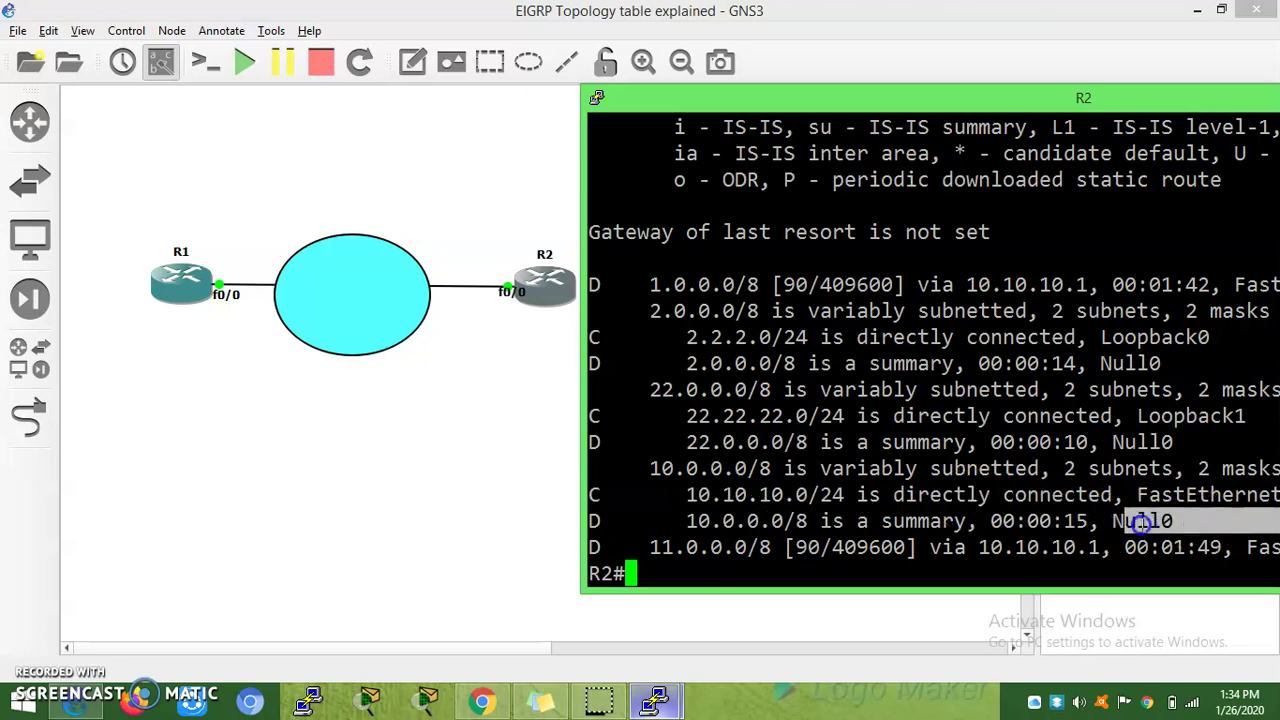
{"action": "left_click_drag", "start_coordinate": [1175, 442], "coordinate": [1127, 443]}
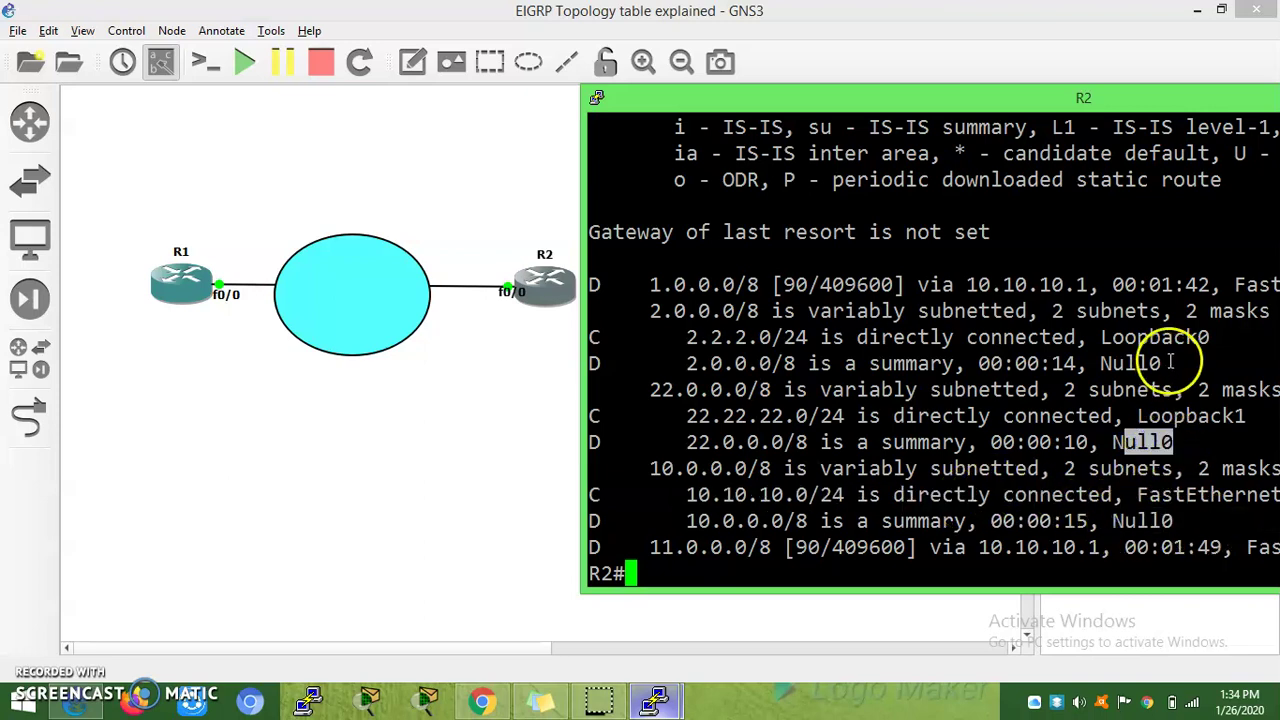
{"action": "mouse_move", "coordinate": [1190, 364]}
{"action": "left_mouse_down"}
{"action": "mouse_move", "coordinate": [666, 343]}
{"action": "mouse_move", "coordinate": [916, 314]}
{"action": "mouse_move", "coordinate": [1197, 345]}
{"action": "left_mouse_up"}
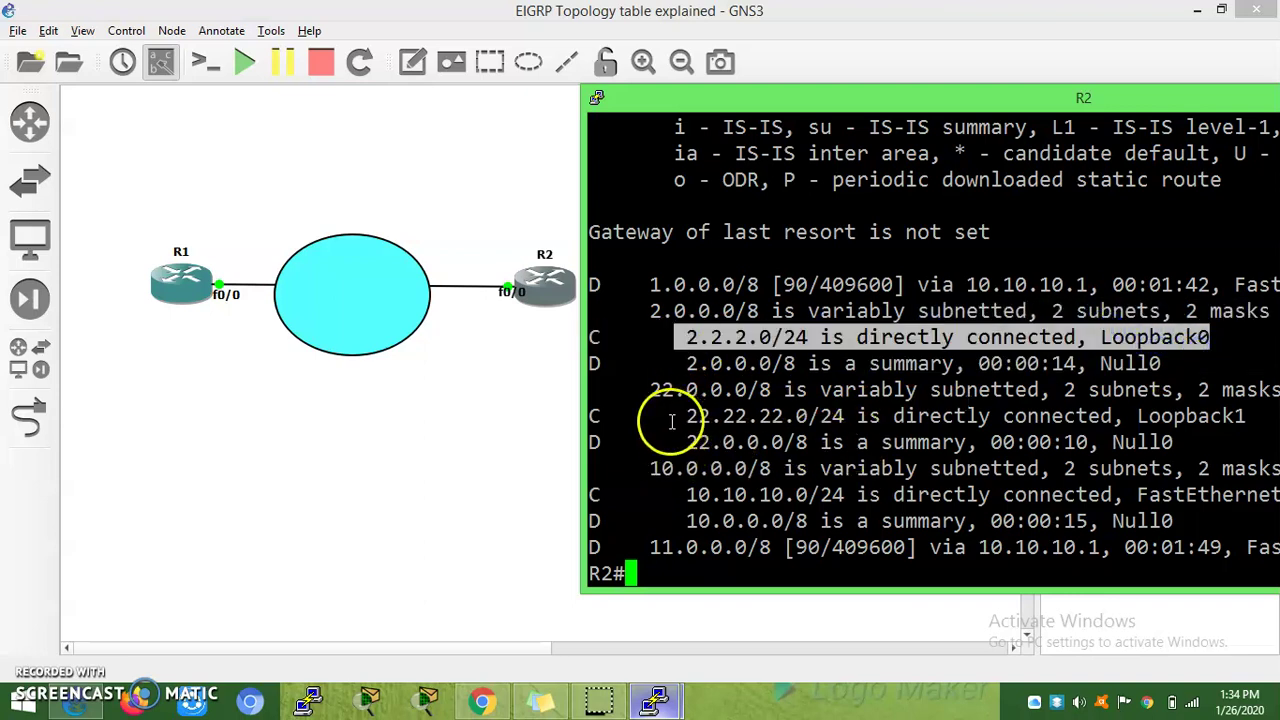
{"action": "left_click_drag", "start_coordinate": [663, 418], "coordinate": [906, 415]}
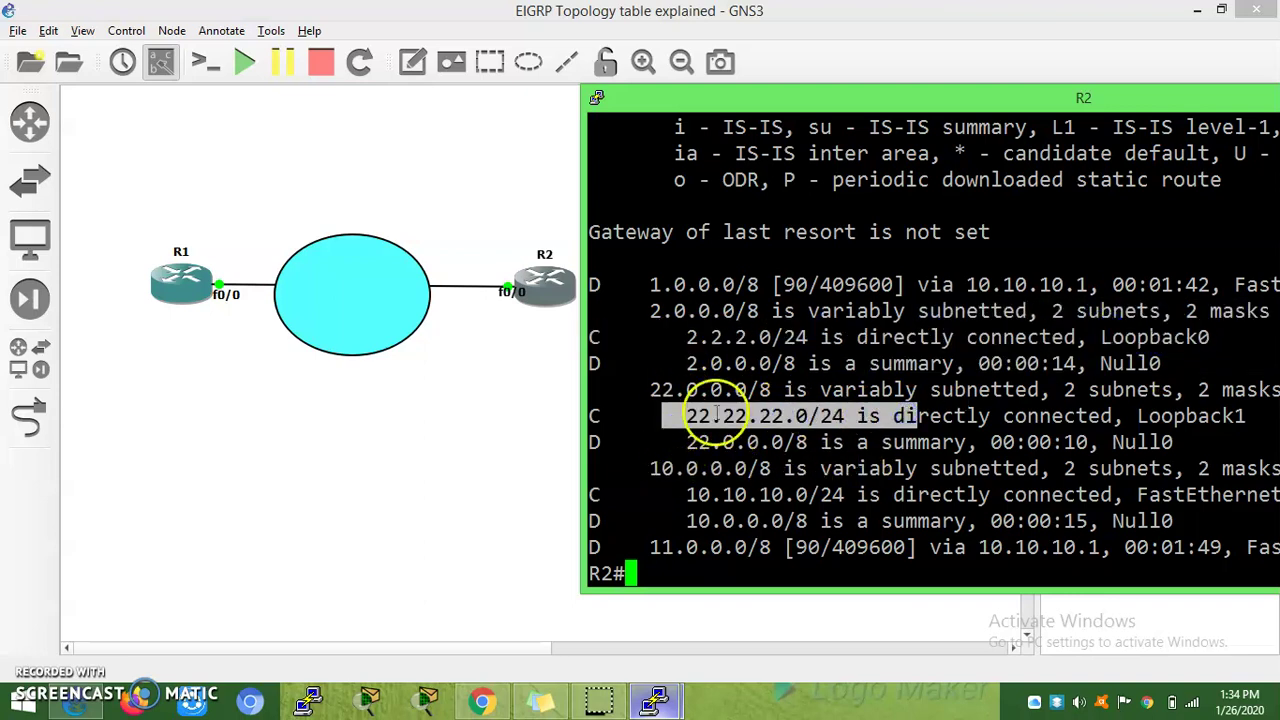
{"action": "left_click_drag", "start_coordinate": [640, 285], "coordinate": [1000, 283]}
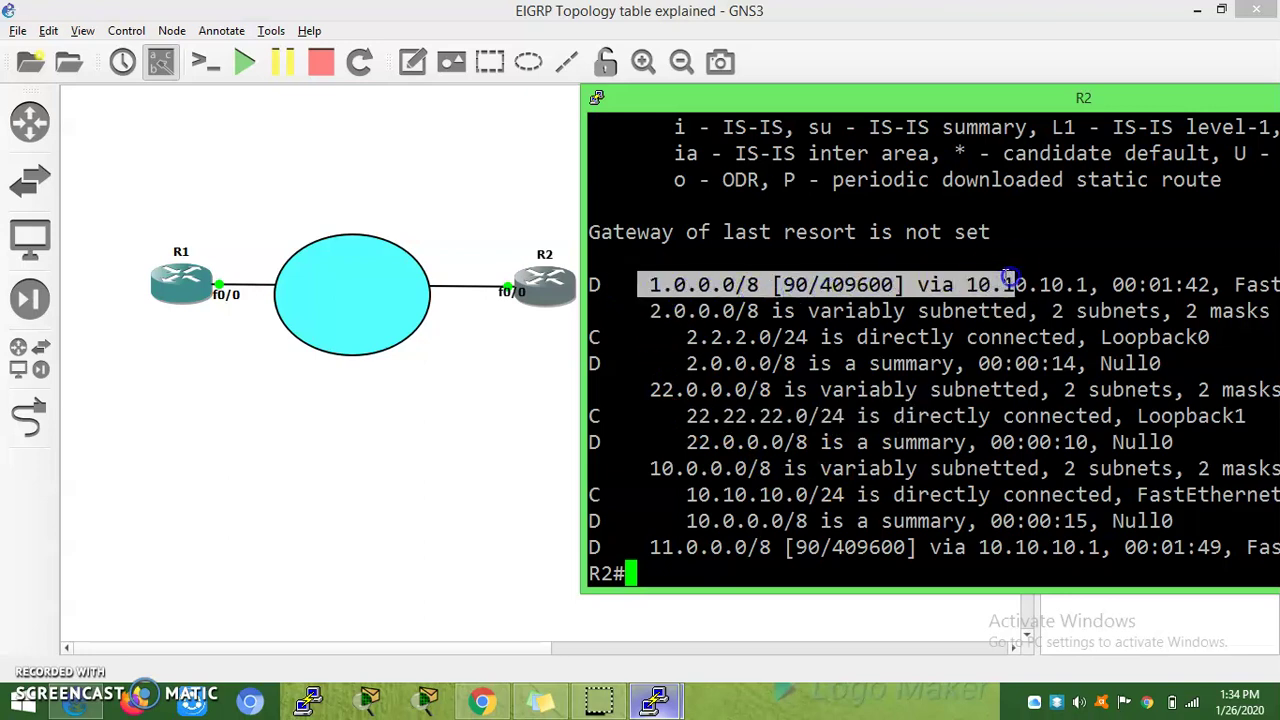
{"action": "left_click", "coordinate": [990, 287]}
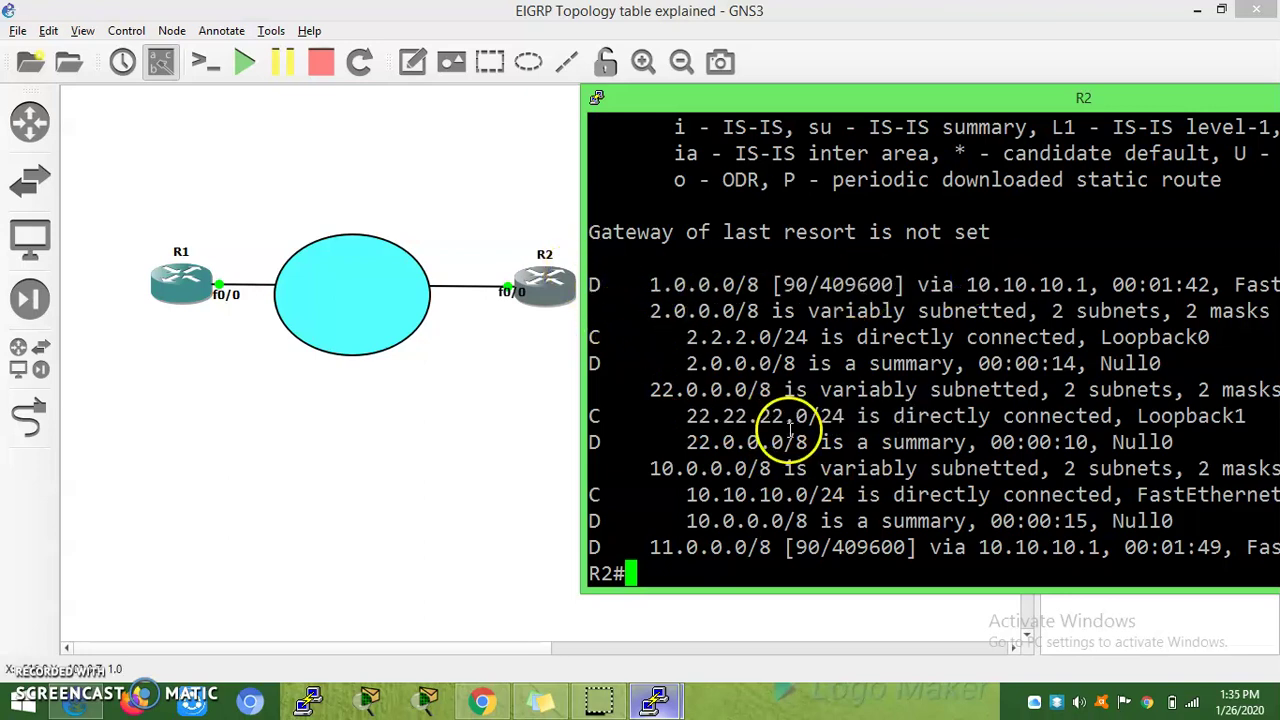
Run sh ip eigrp neighbors on R2 and move and widen the console to fit it
{"action": "type", "text": "sh "}
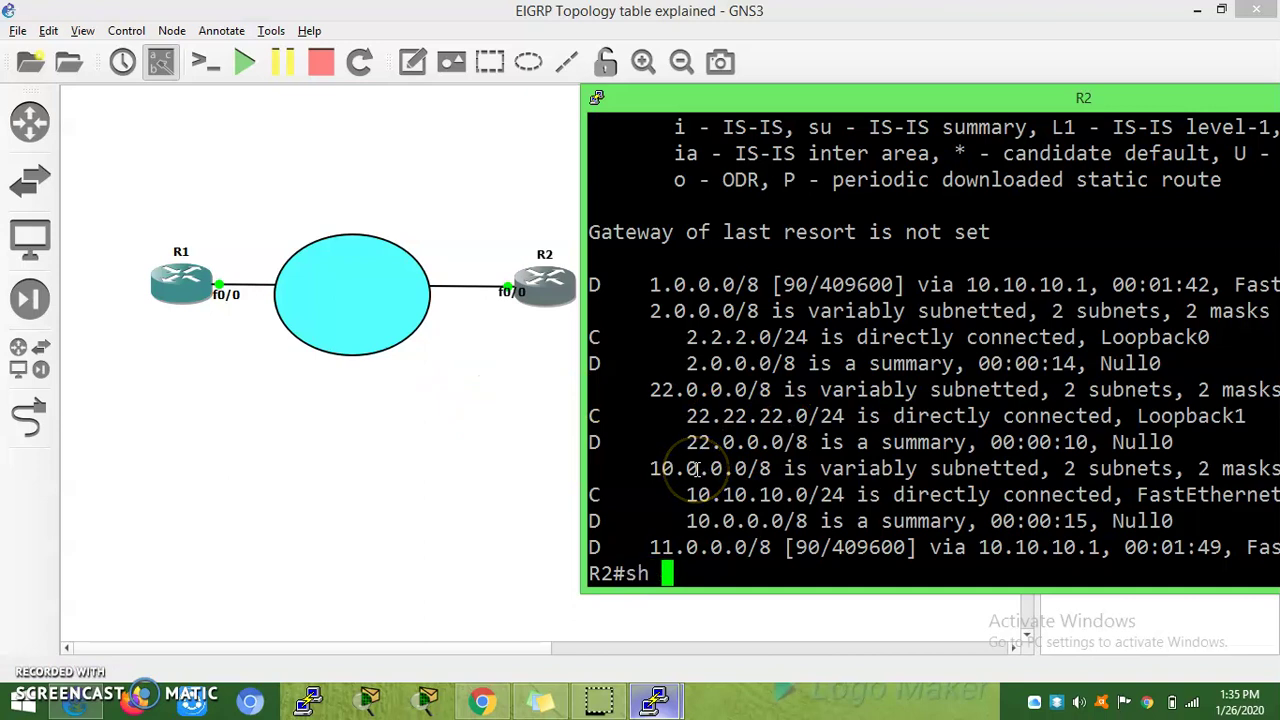
{"action": "type", "text": "ip eig"}
{"action": "key", "text": "Tab"}
{"action": "type", "text": "me"}
{"action": "key", "text": "Tab"}
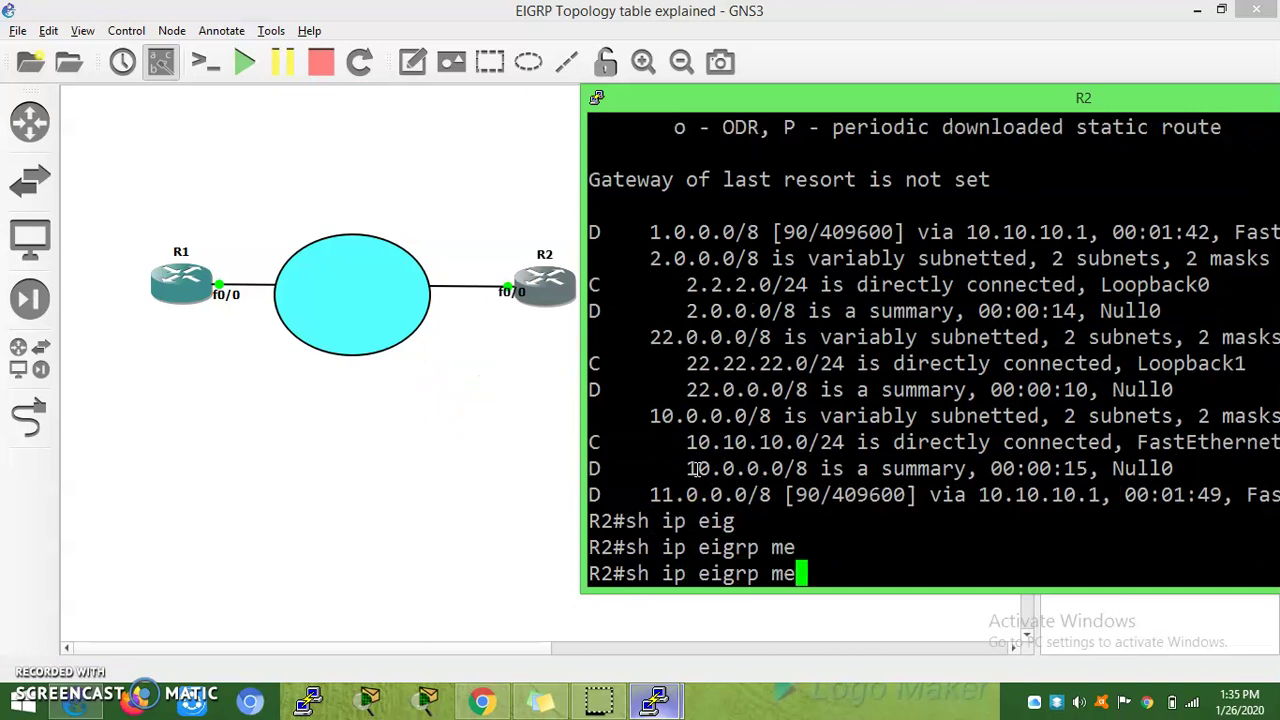
{"action": "type", "text": "ne"}
{"action": "key", "text": "Tab"}
{"action": "key", "text": "Return"}
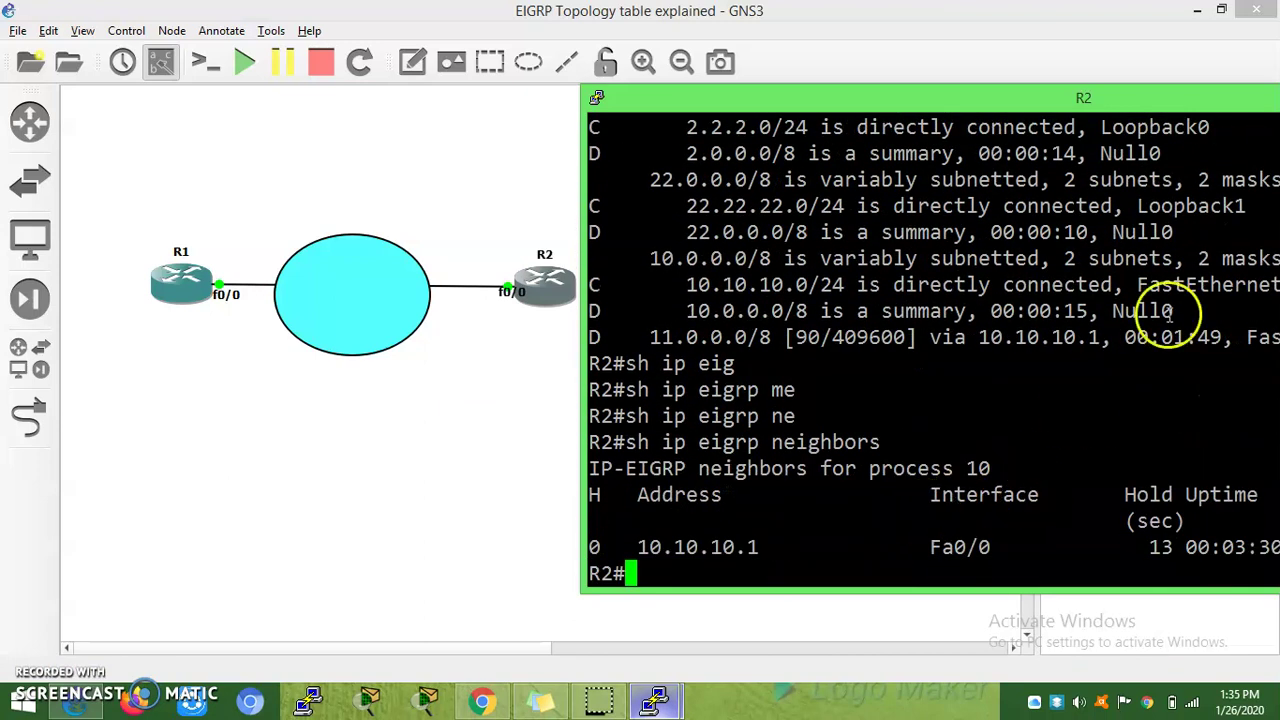
{"action": "left_click_drag", "start_coordinate": [1025, 112], "coordinate": [597, 39]}
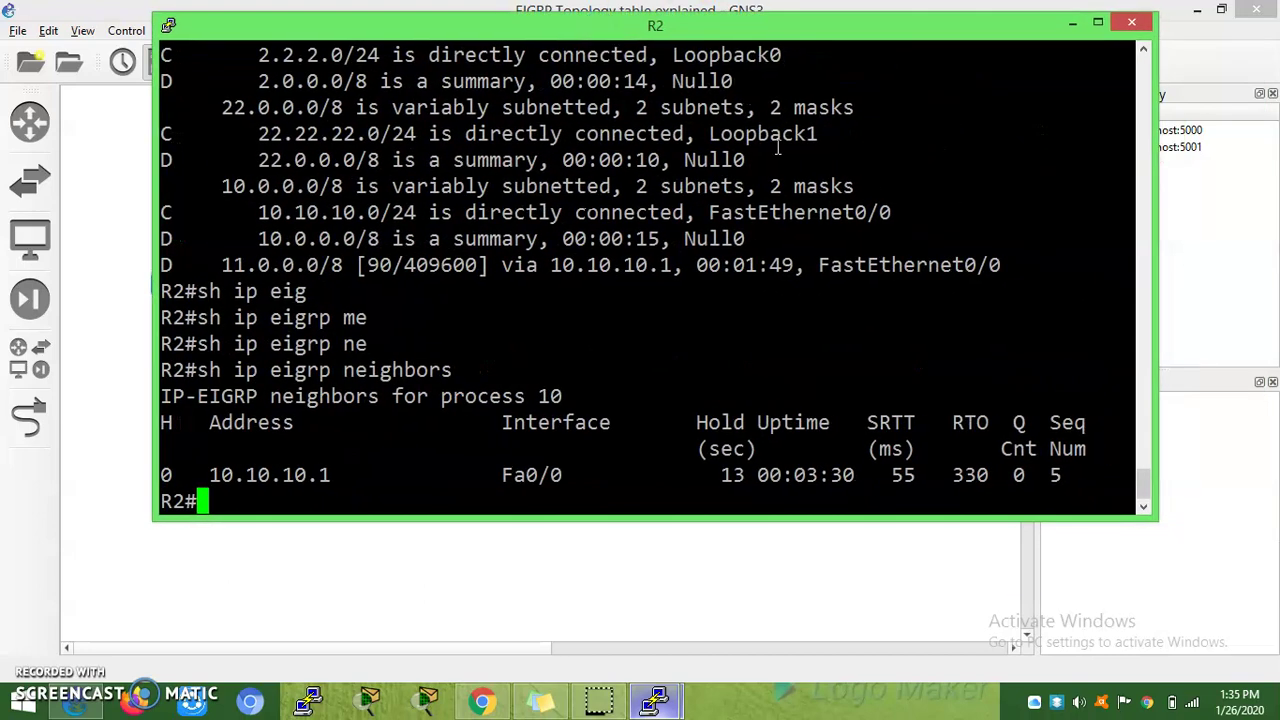
{"action": "left_click_drag", "start_coordinate": [1157, 229], "coordinate": [1217, 229]}
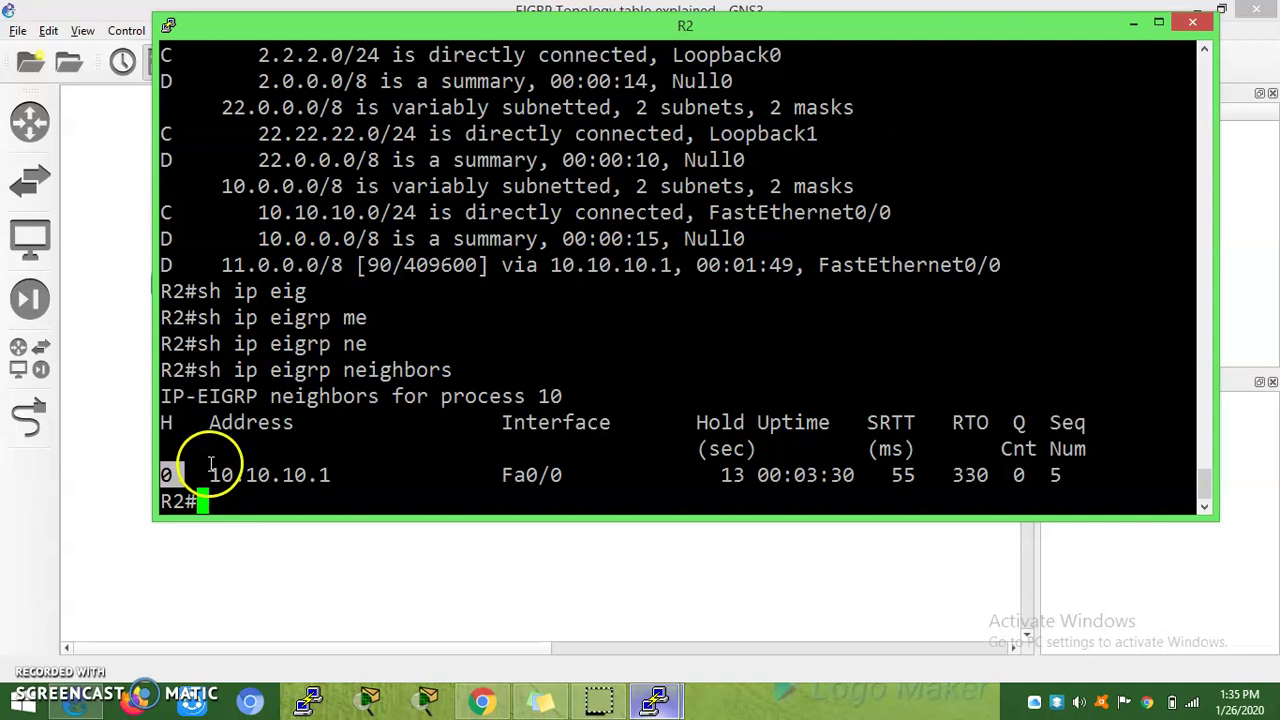
Highlight neighbor 10.10.10.1 and its interface Fa0/0 in the neighbor table
{"action": "left_click_drag", "start_coordinate": [207, 477], "coordinate": [322, 477]}
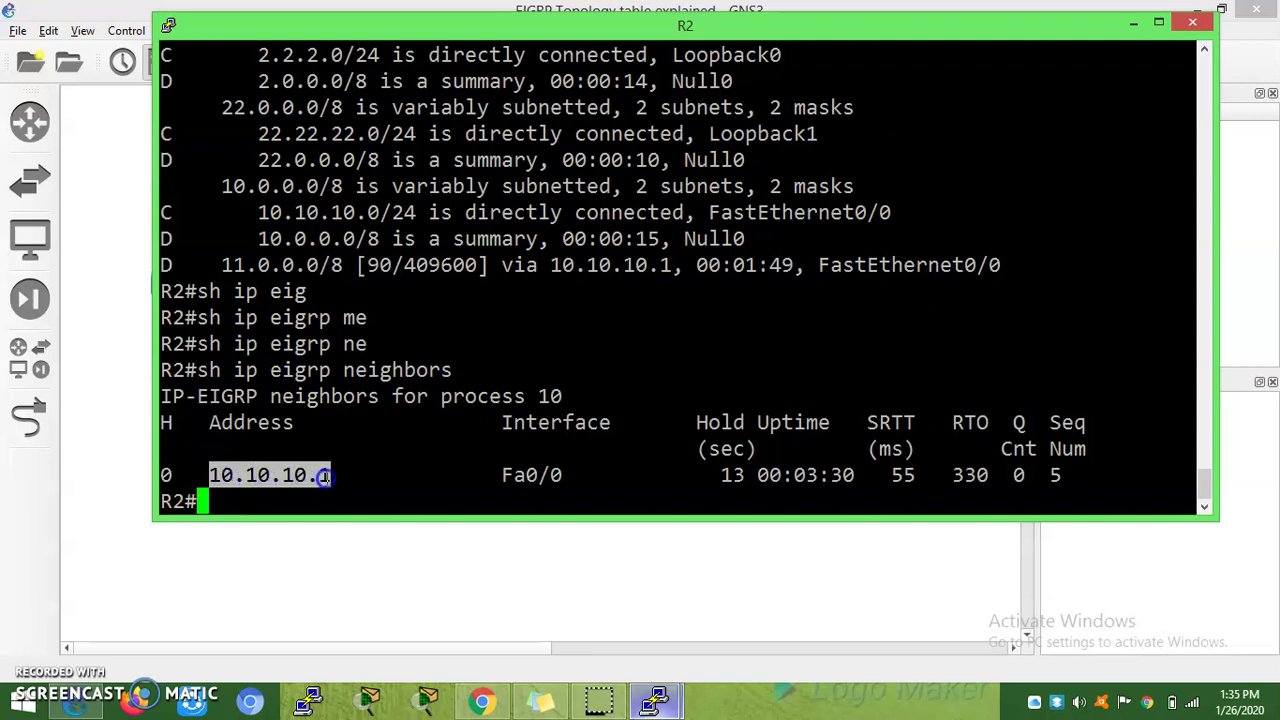
{"action": "left_click", "coordinate": [325, 476]}
{"action": "double_click", "coordinate": [323, 476]}
{"action": "left_click", "coordinate": [505, 477]}
{"action": "left_click_drag", "start_coordinate": [505, 477], "coordinate": [568, 480]}
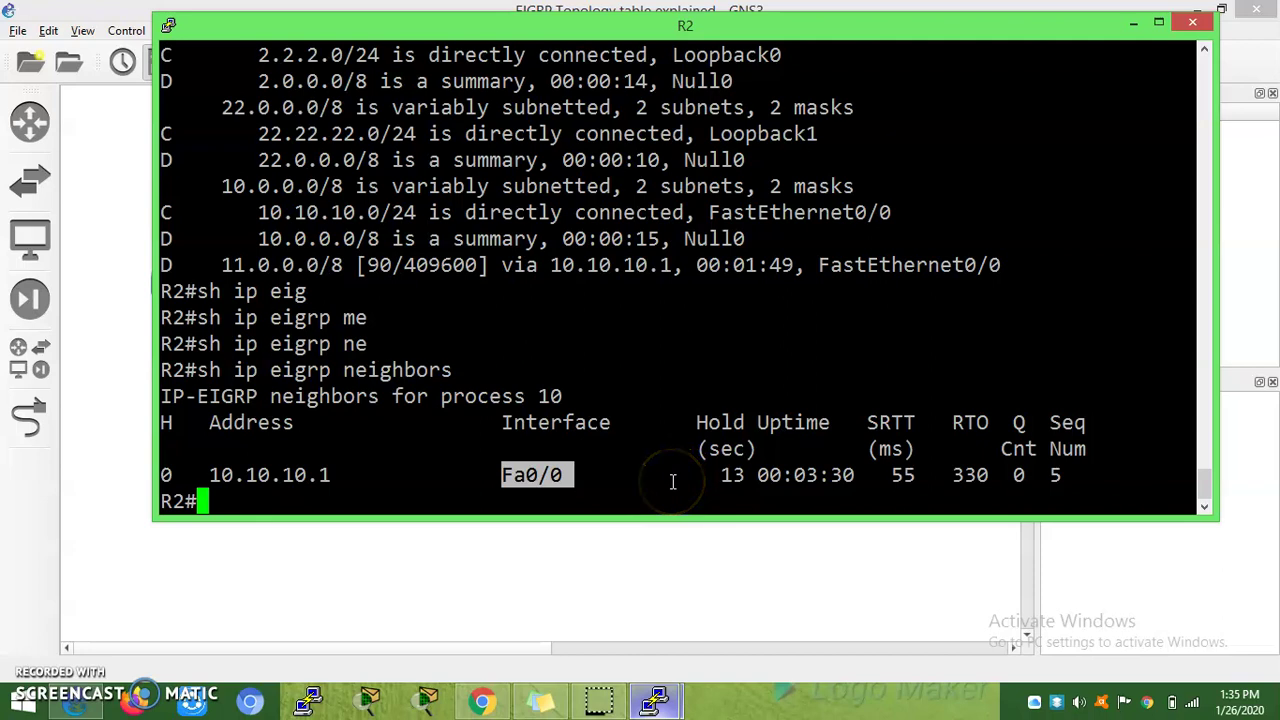
{"action": "left_click", "coordinate": [712, 476]}
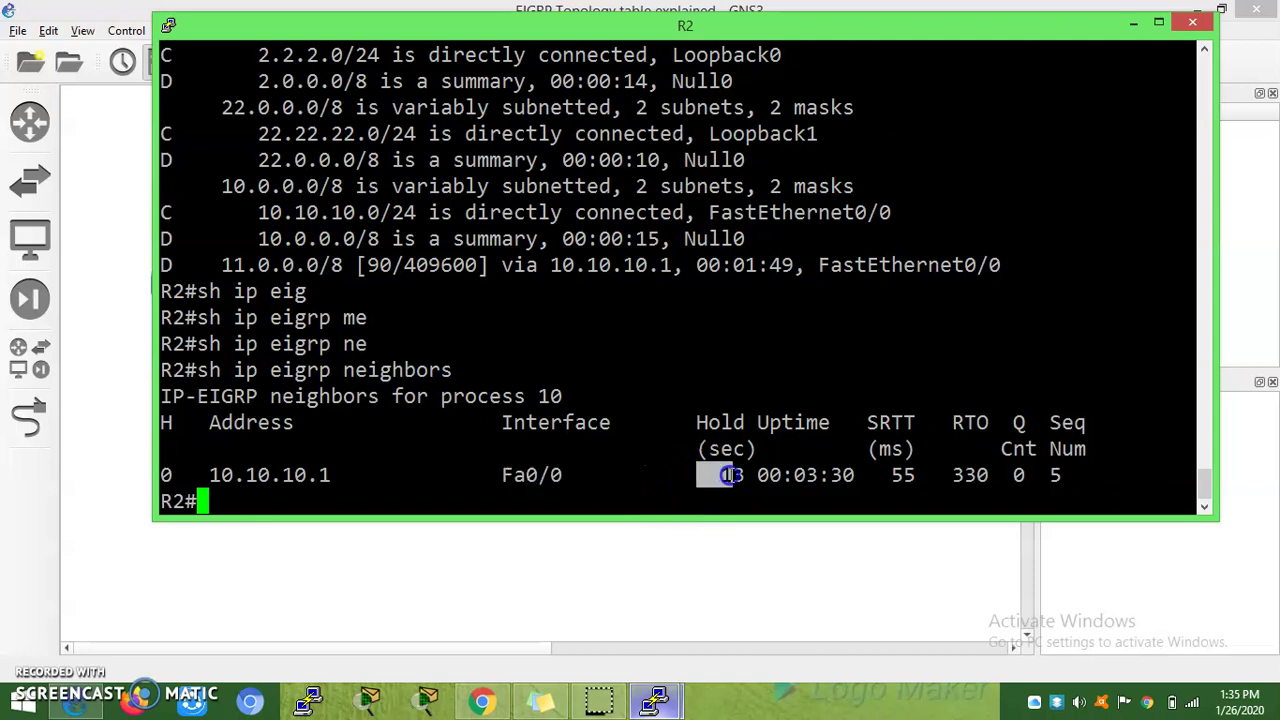
Rerun 'sh ip eigrp neighbors' nine times to watch neighbor 10.10.10.1's hold time reset
{"action": "left_click", "coordinate": [720, 494]}
{"action": "key", "text": "Up"}
{"action": "key", "text": "Return"}
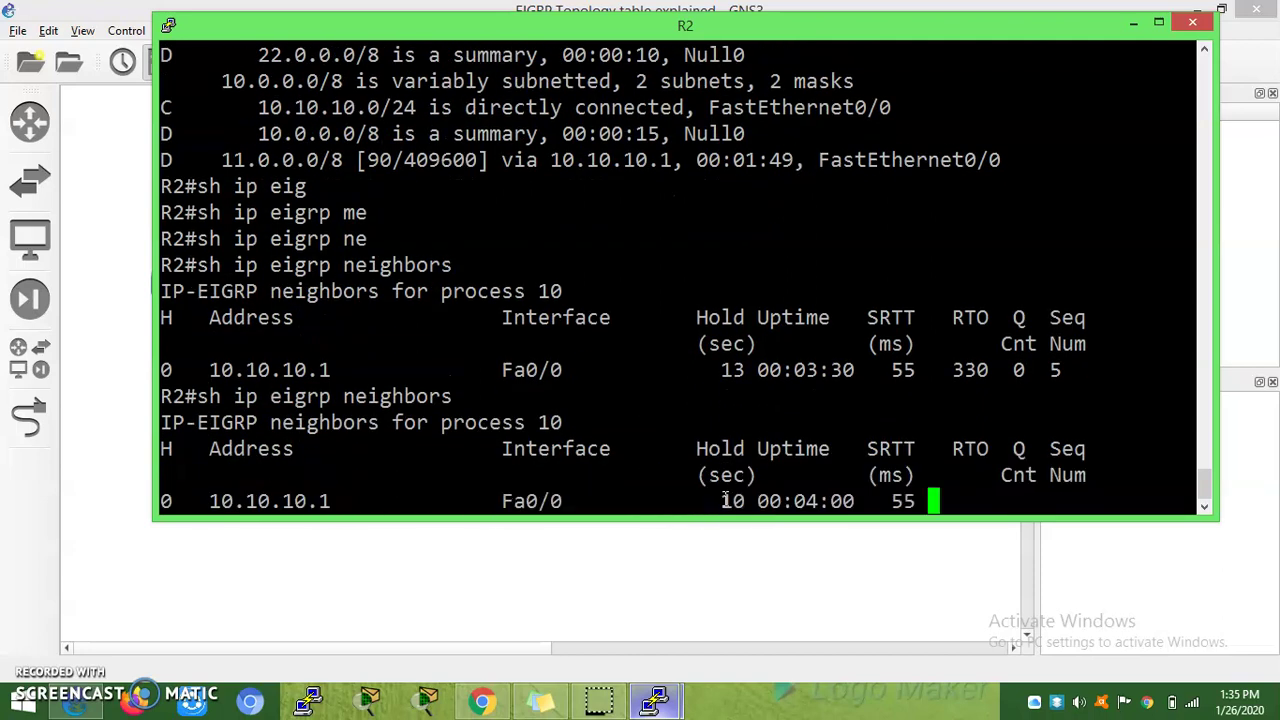
{"action": "key", "text": "Up"}
{"action": "key", "text": "Return"}
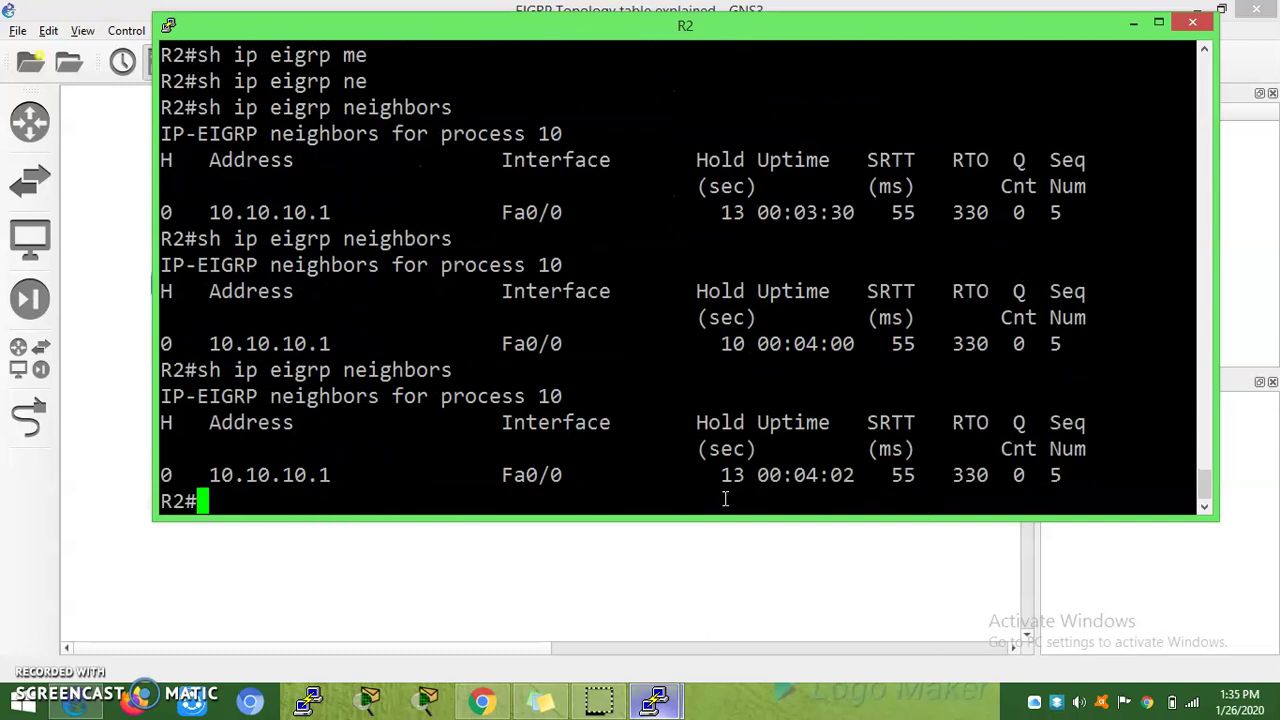
{"action": "key", "text": "Up"}
{"action": "key", "text": "Return"}
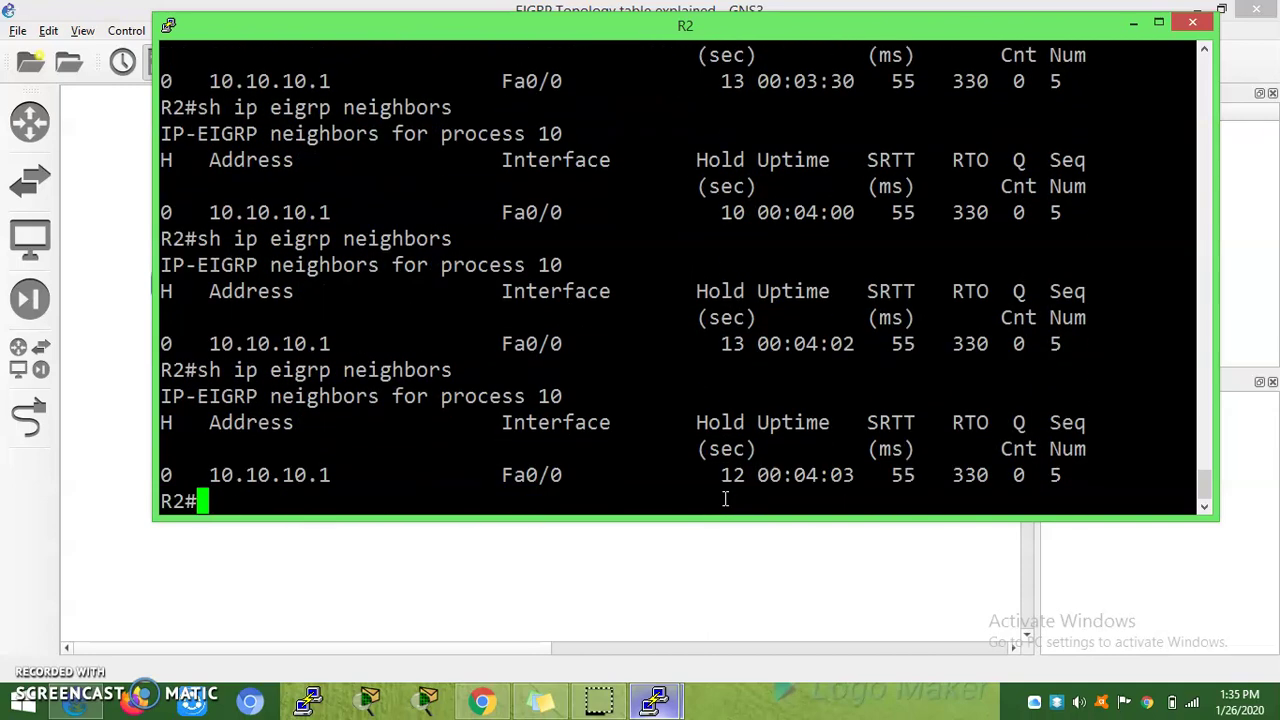
{"action": "key", "text": "Up"}
{"action": "key", "text": "Return"}
{"action": "key", "text": "Up"}
{"action": "key", "text": "Return"}
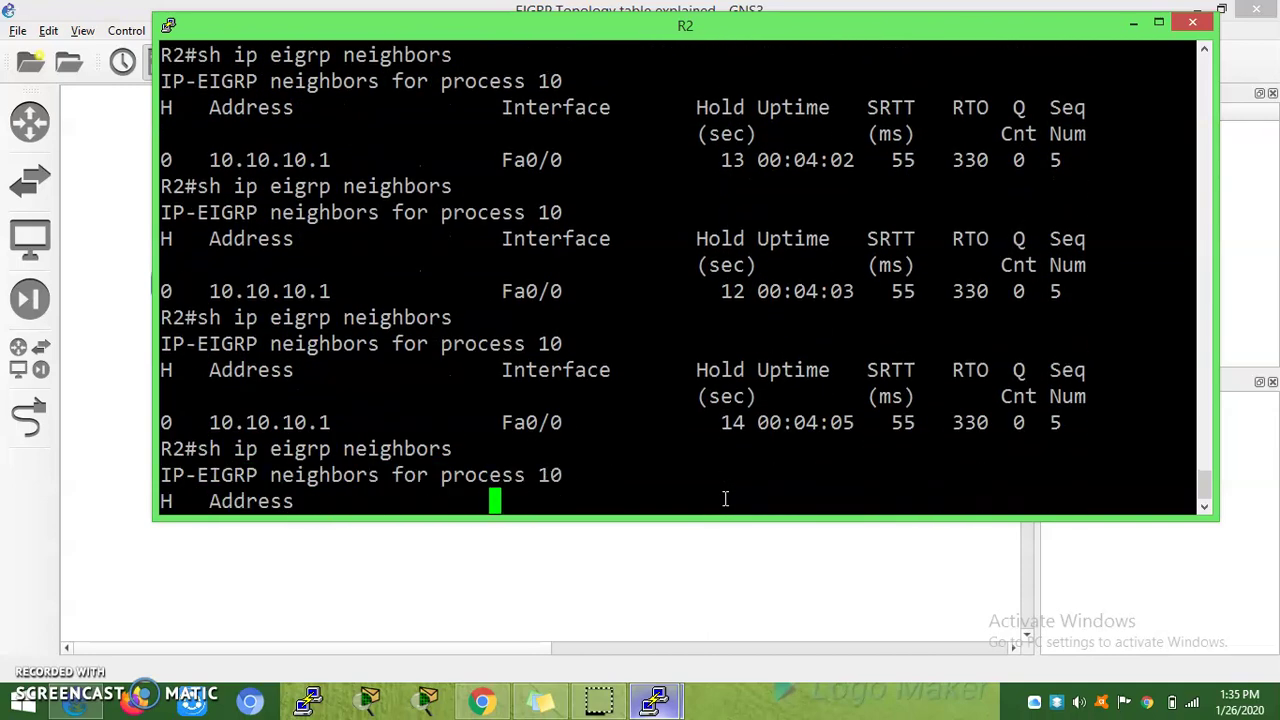
{"action": "key", "text": "Up"}
{"action": "key", "text": "Return"}
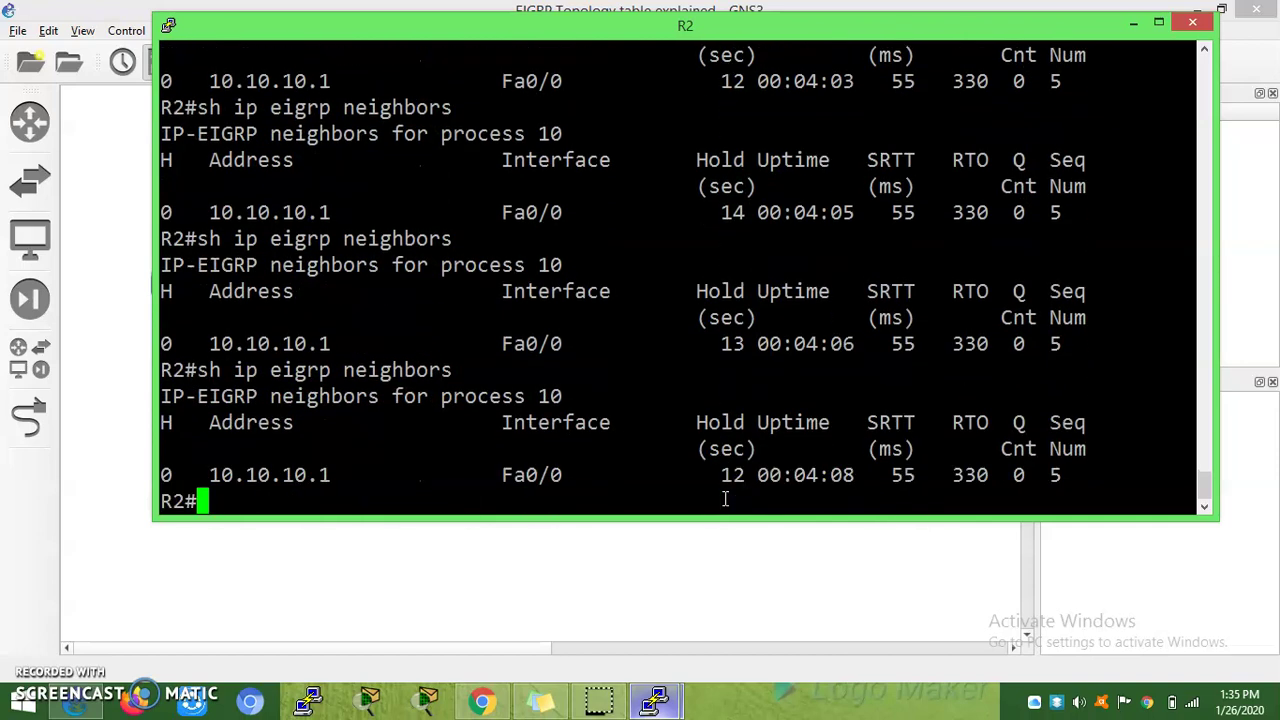
{"action": "key", "text": "Up"}
{"action": "key", "text": "Return"}
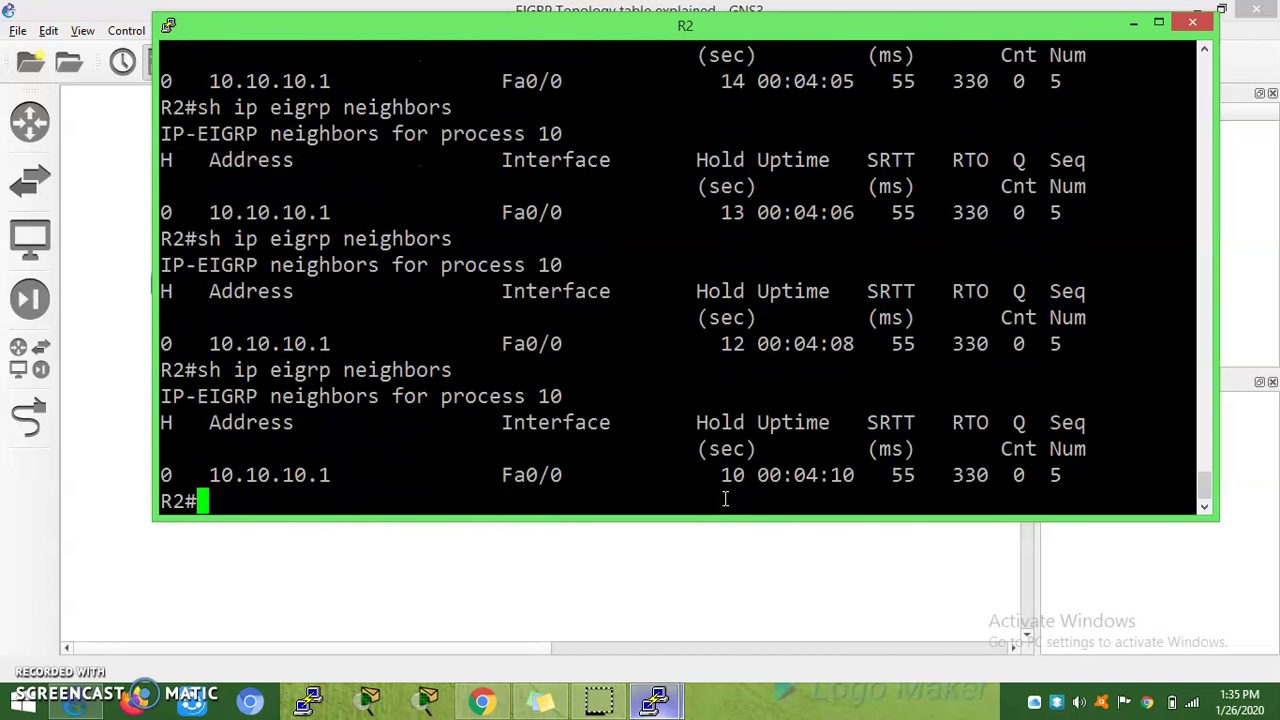
{"action": "key", "text": "Up"}
{"action": "key", "text": "Return"}
{"action": "key", "text": "Up"}
{"action": "key", "text": "Return"}
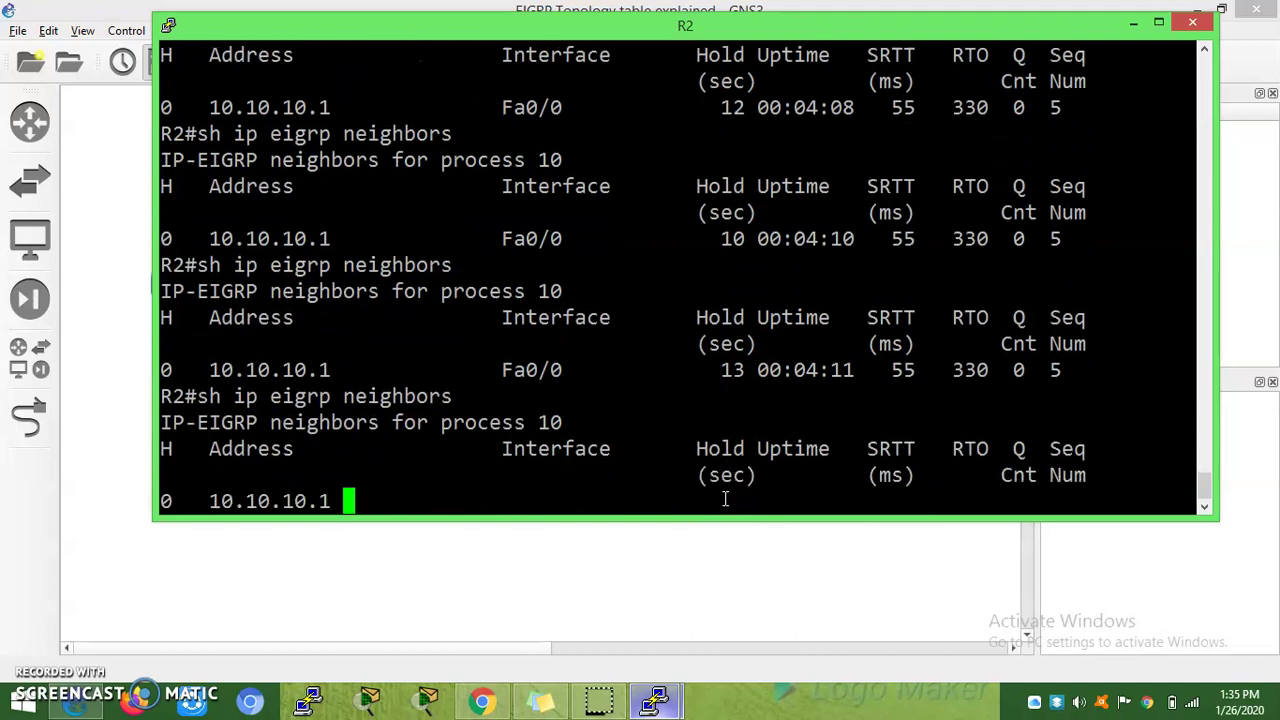
Highlight hold time 12, then rerun the neighbor listing four more times as uptime reaches 00:04:21
{"action": "left_click_drag", "start_coordinate": [717, 478], "coordinate": [735, 479]}
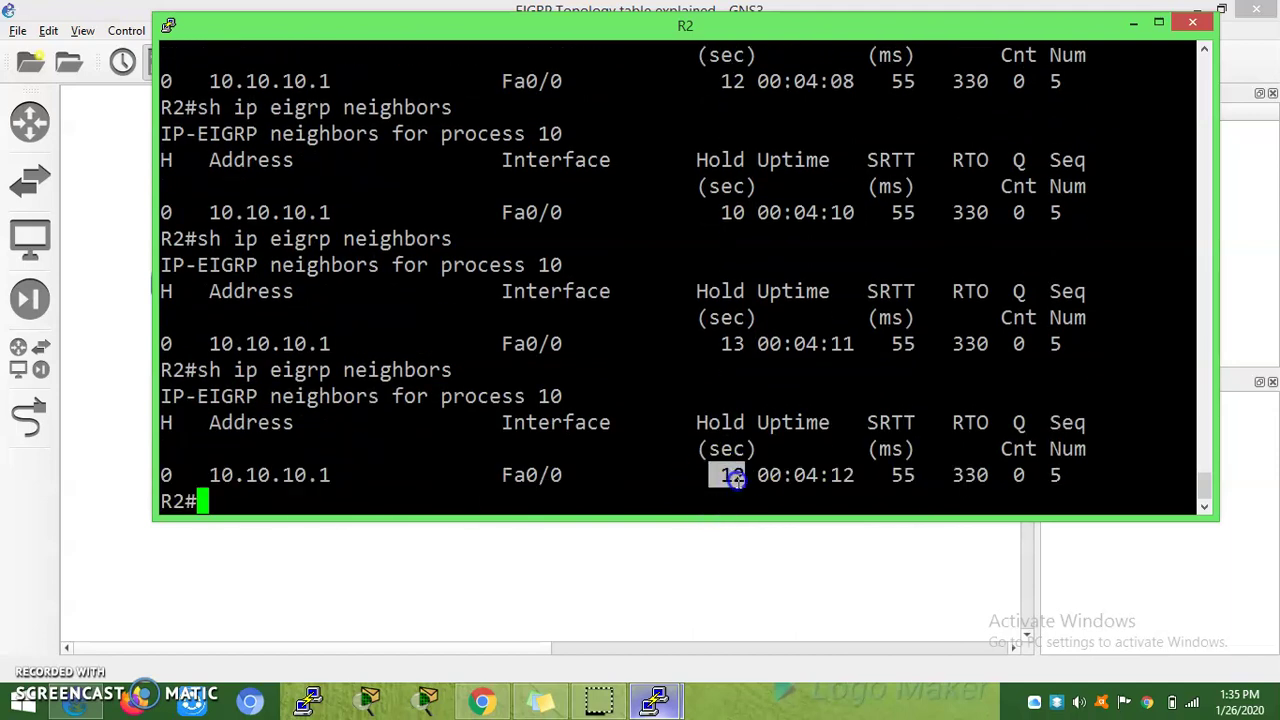
{"action": "key", "text": "Up"}
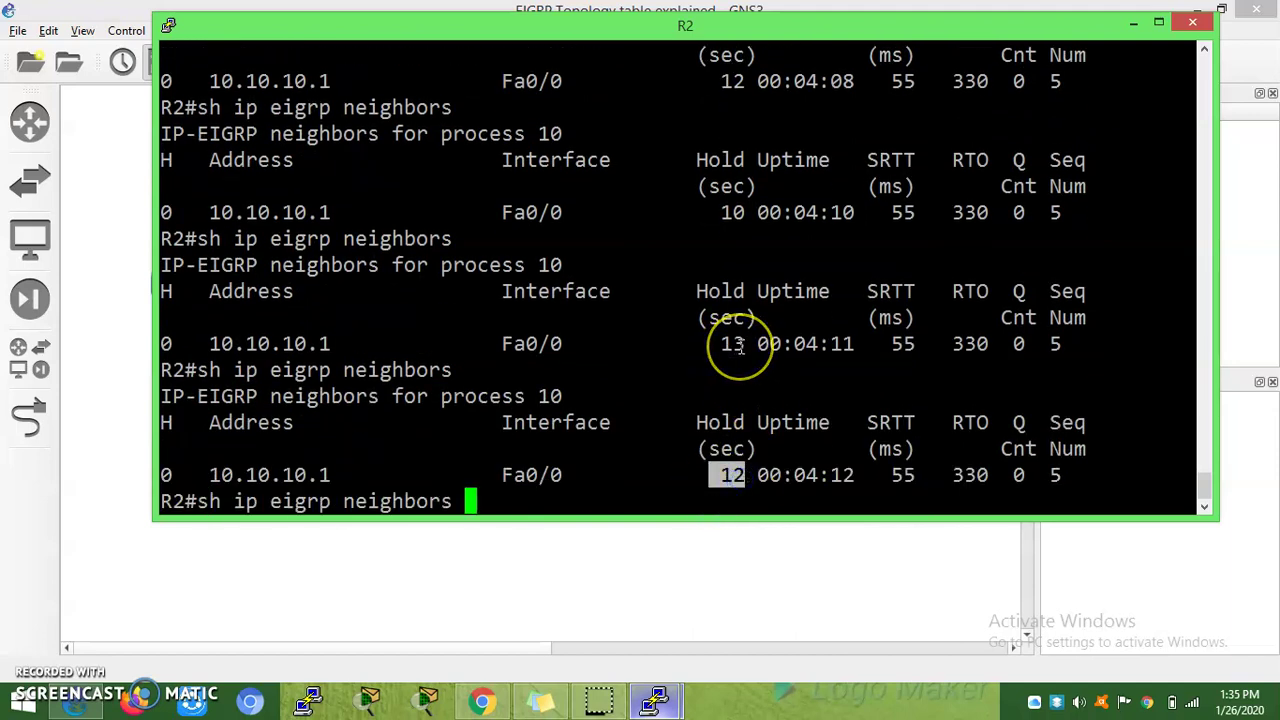
{"action": "key", "text": "Return"}
{"action": "key", "text": "Up"}
{"action": "key", "text": "Return"}
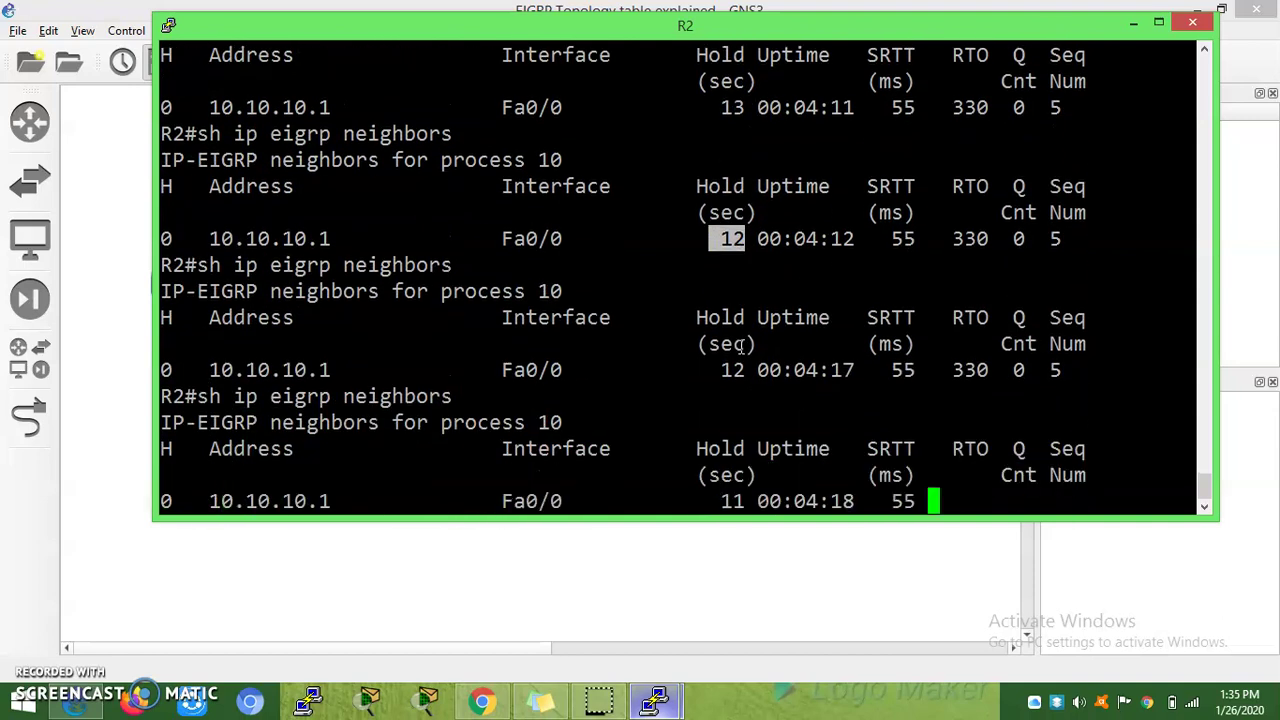
{"action": "key", "text": "Up"}
{"action": "key", "text": "Return"}
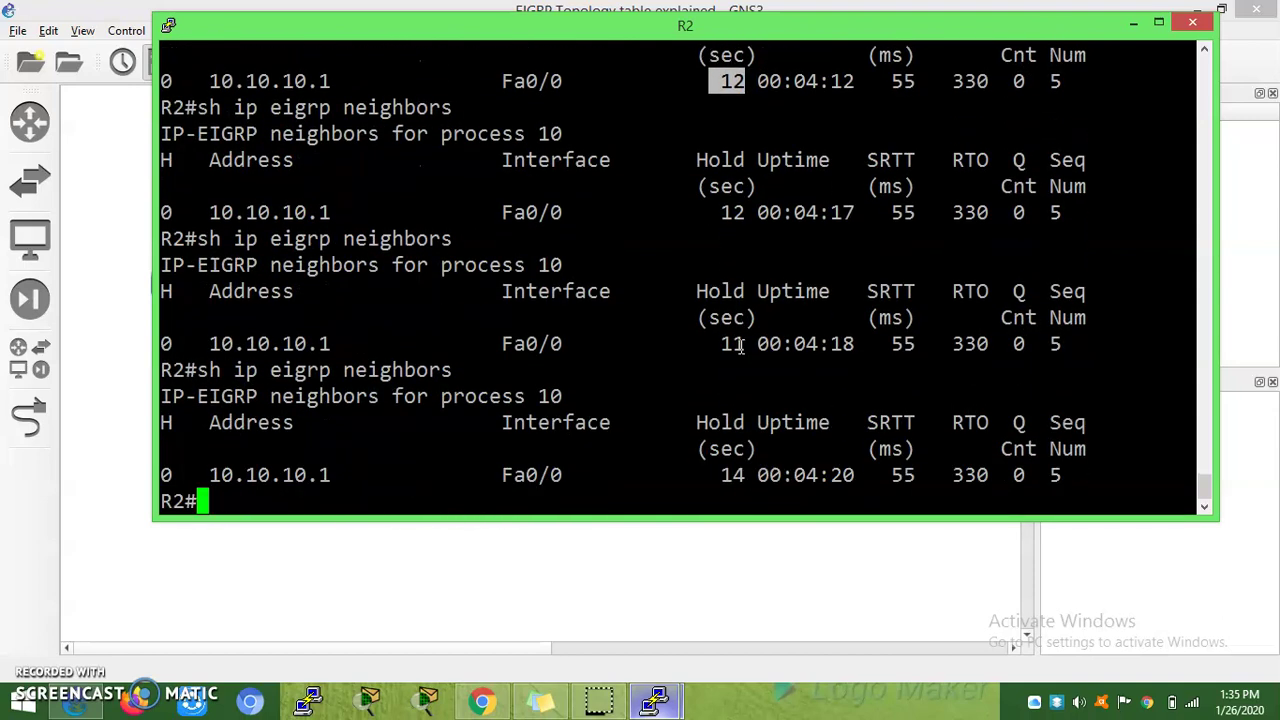
{"action": "key", "text": "Up"}
{"action": "key", "text": "Return"}
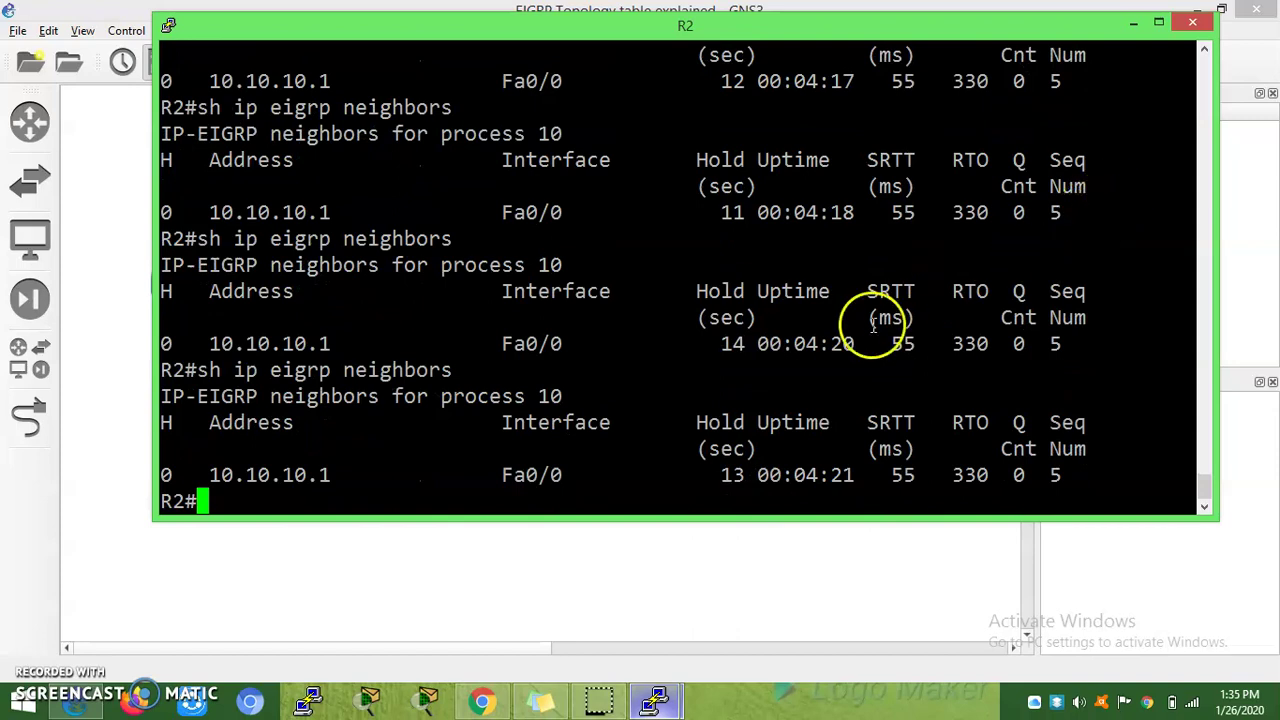
Highlight R2's neighbor uptime 00:04:21, SRTT 55 and RTO 330 in the listing
{"action": "left_click_drag", "start_coordinate": [748, 344], "coordinate": [856, 343]}
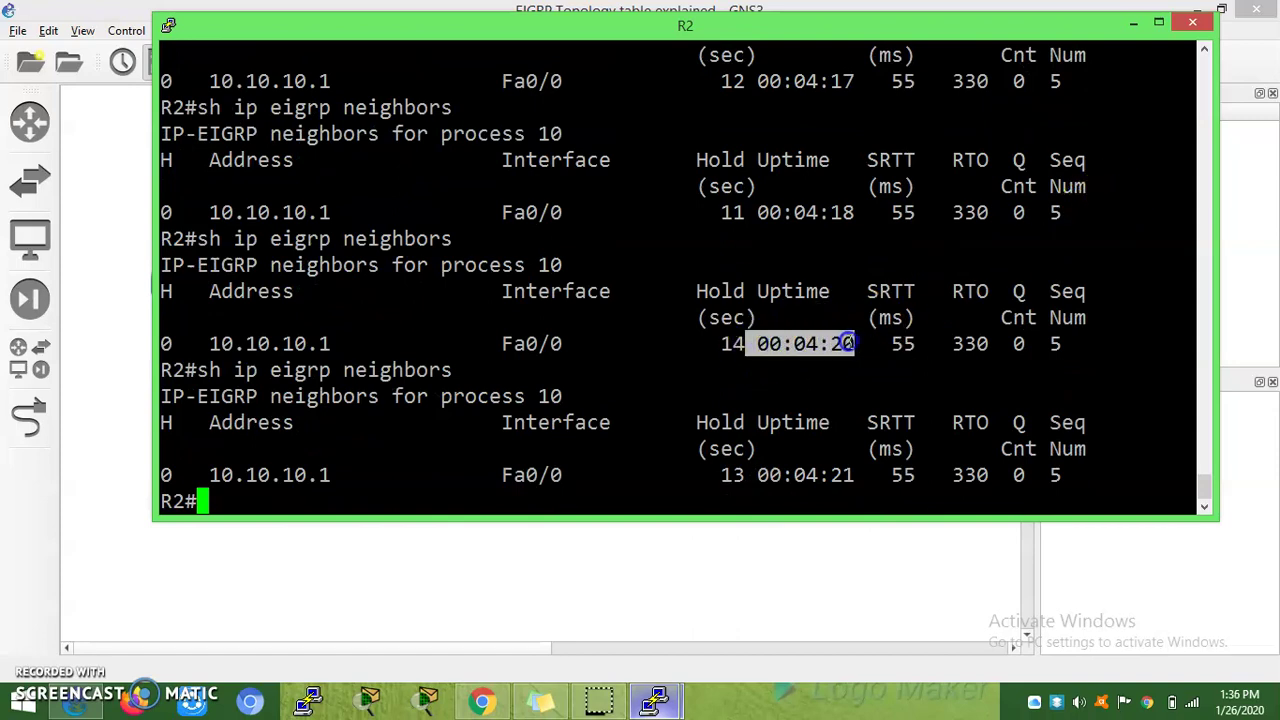
{"action": "left_click_drag", "start_coordinate": [758, 476], "coordinate": [812, 475]}
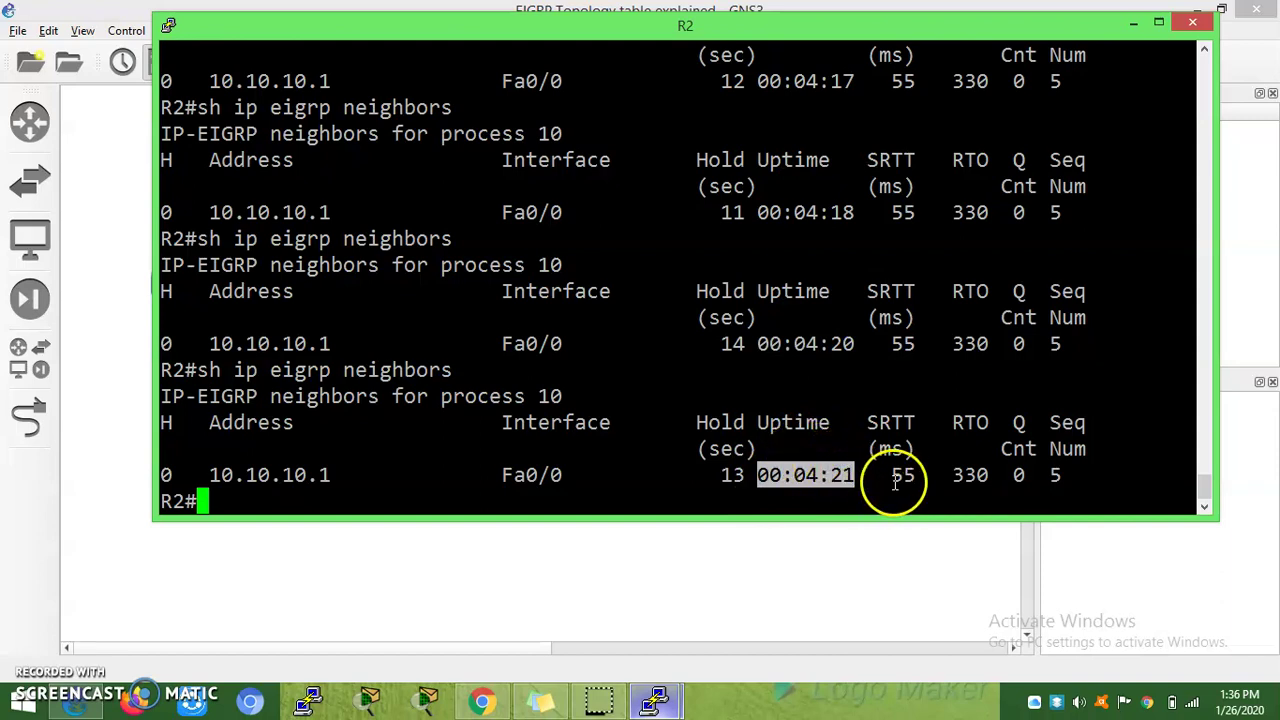
{"action": "left_click_drag", "start_coordinate": [893, 475], "coordinate": [908, 473]}
{"action": "double_click", "coordinate": [908, 424]}
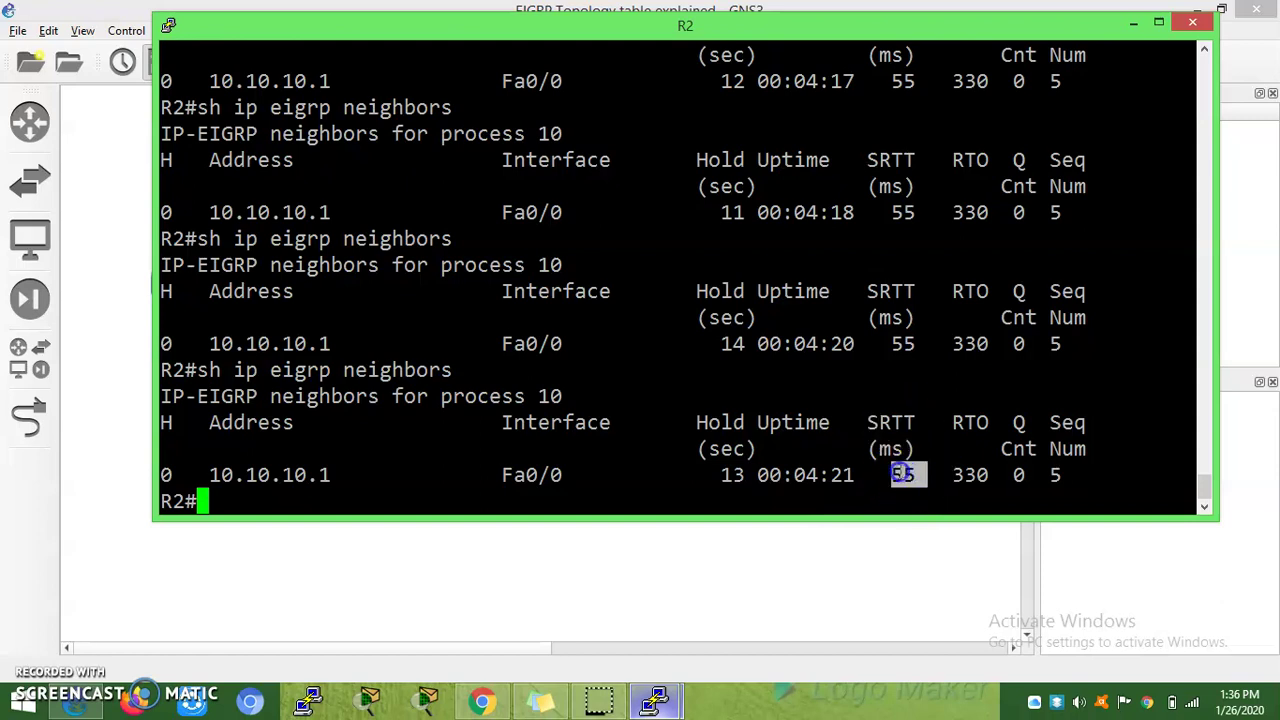
{"action": "double_click", "coordinate": [969, 474]}
{"action": "left_click", "coordinate": [850, 474]}
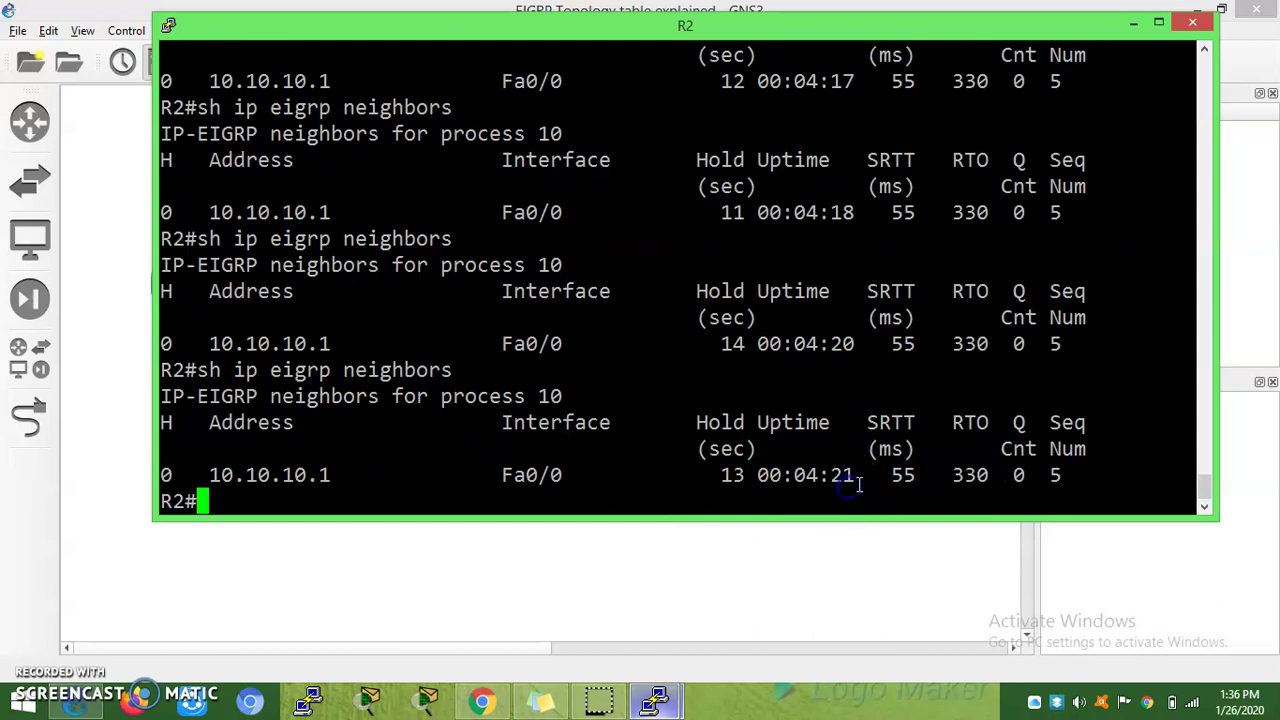
Rerun 'sh ip eigrp neighbors' on R2 four times to refresh the neighbor table
{"action": "key", "text": "Up"}
{"action": "key", "text": "Return"}
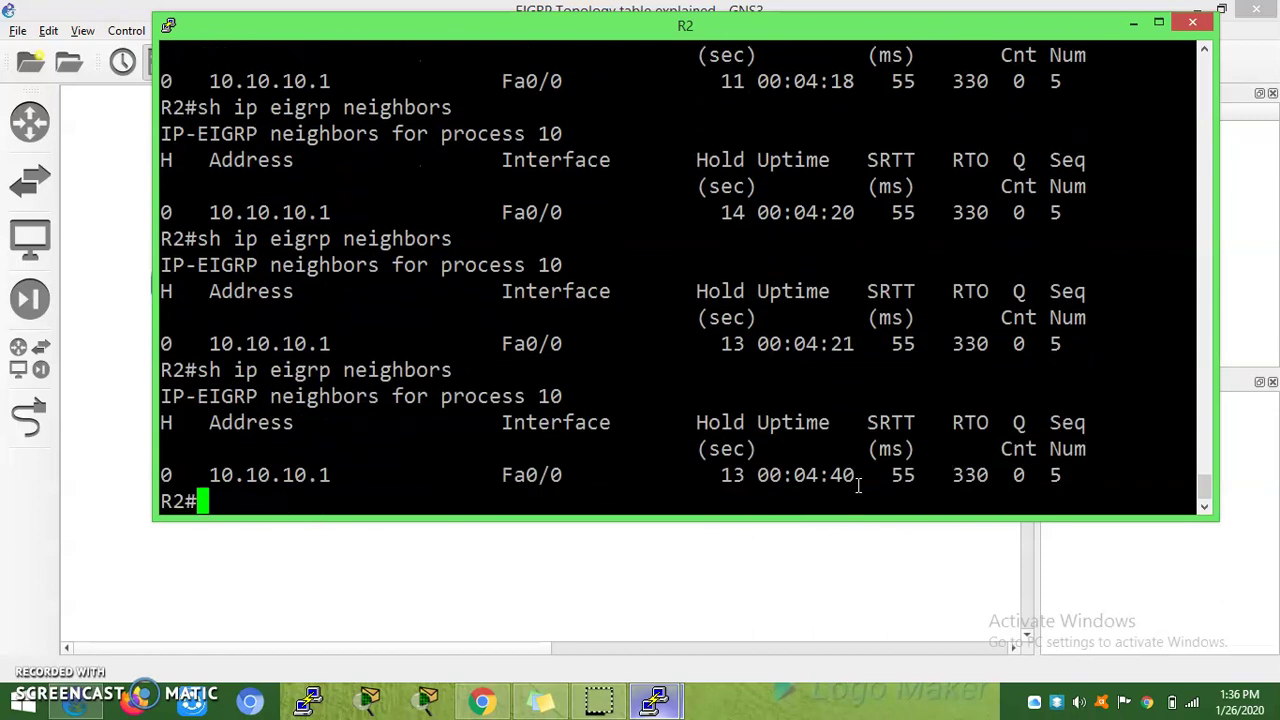
{"action": "key", "text": "Up"}
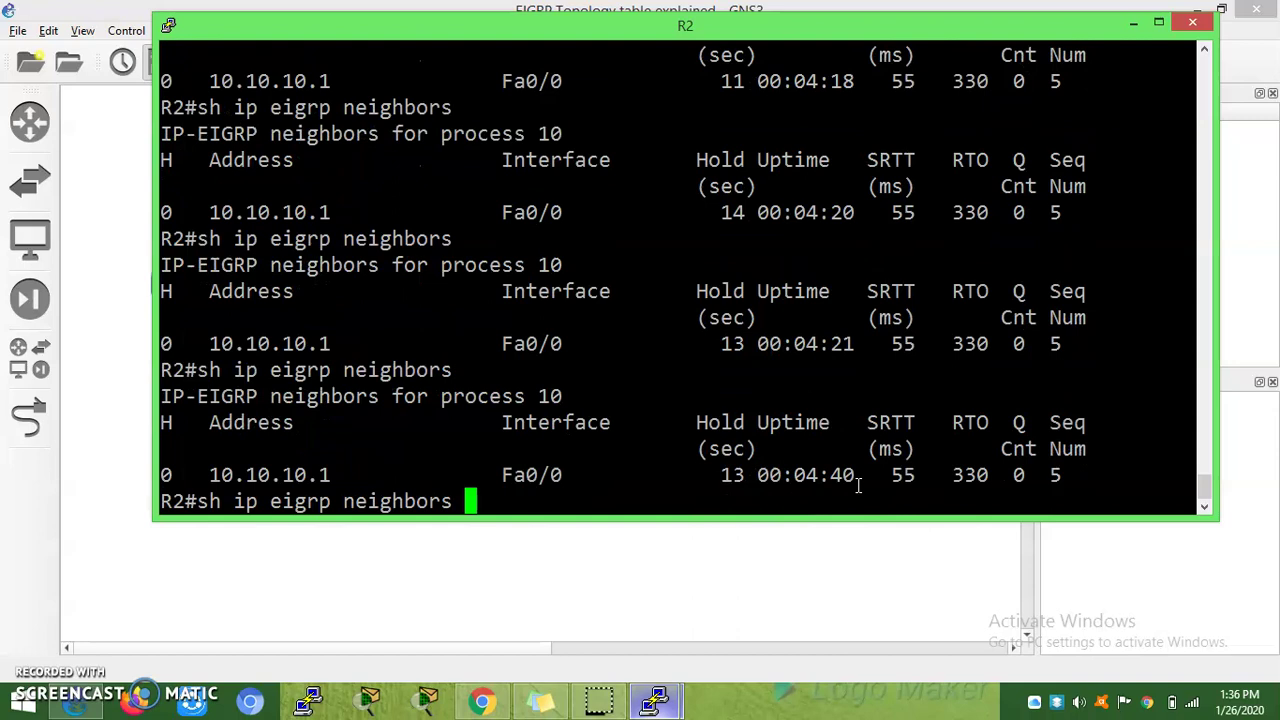
{"action": "key", "text": "Return"}
{"action": "key", "text": "Up"}
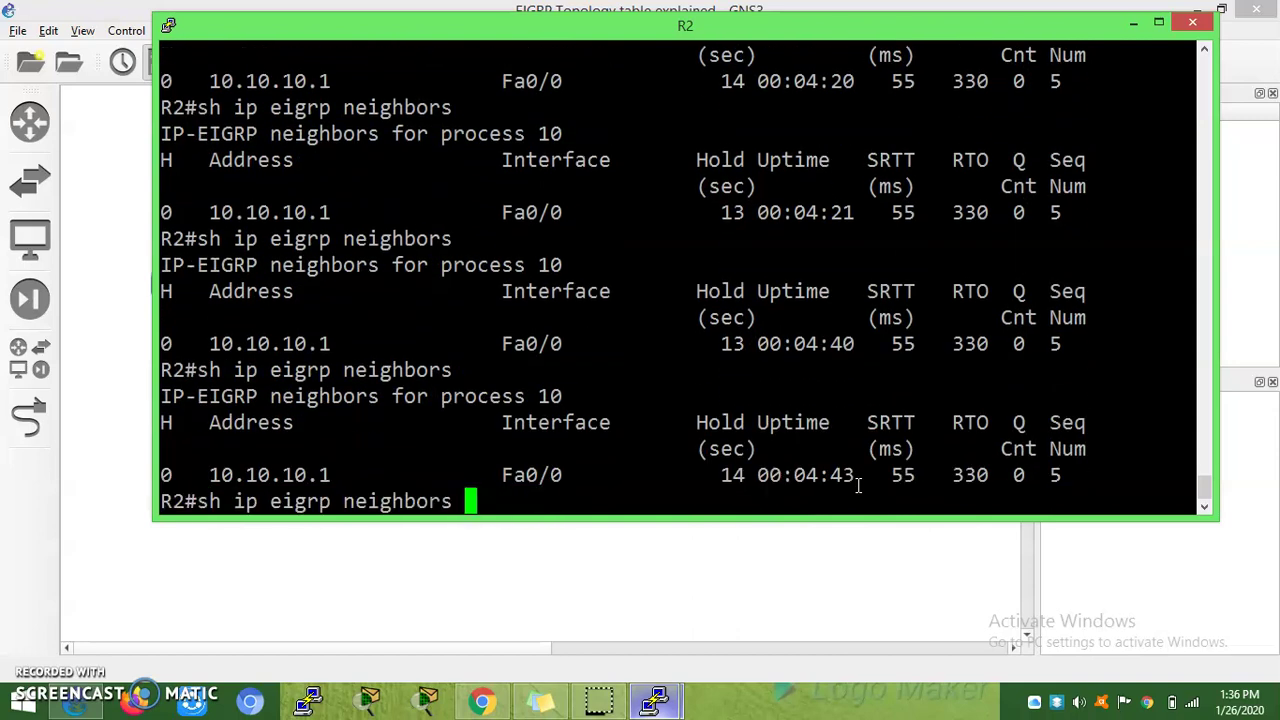
{"action": "key", "text": "Return"}
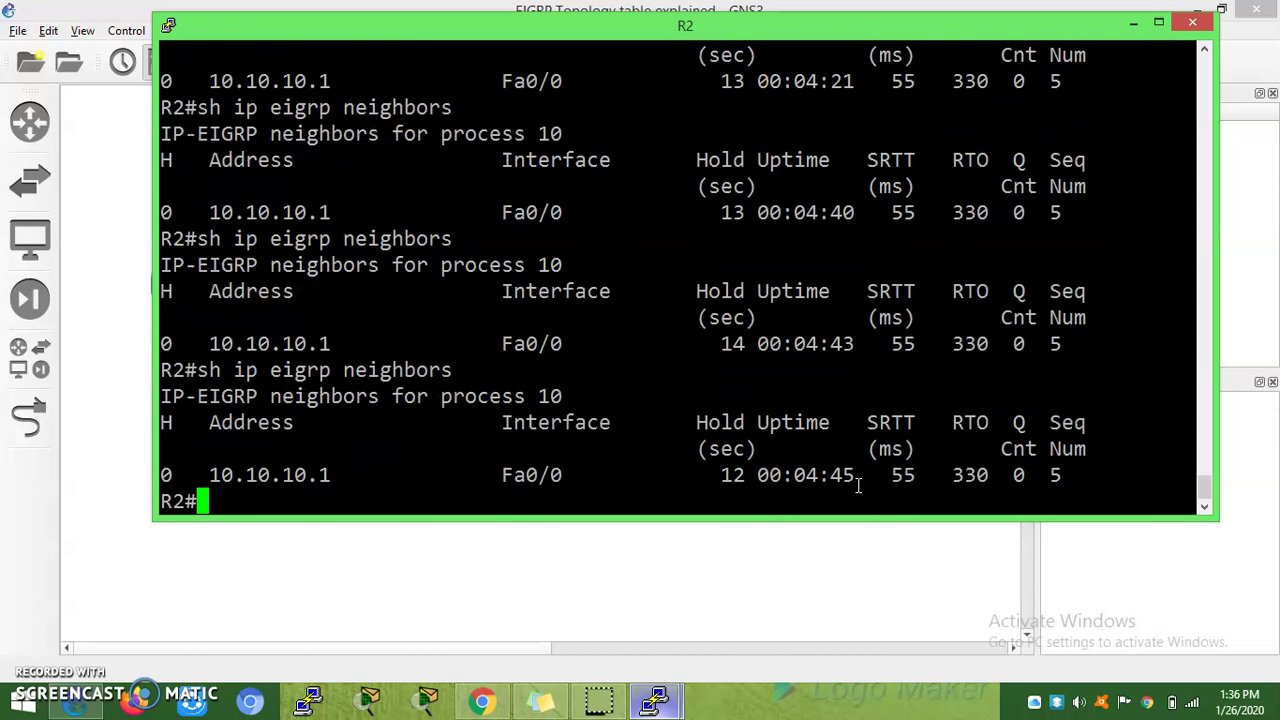
{"action": "key", "text": "Up"}
{"action": "key", "text": "Return"}
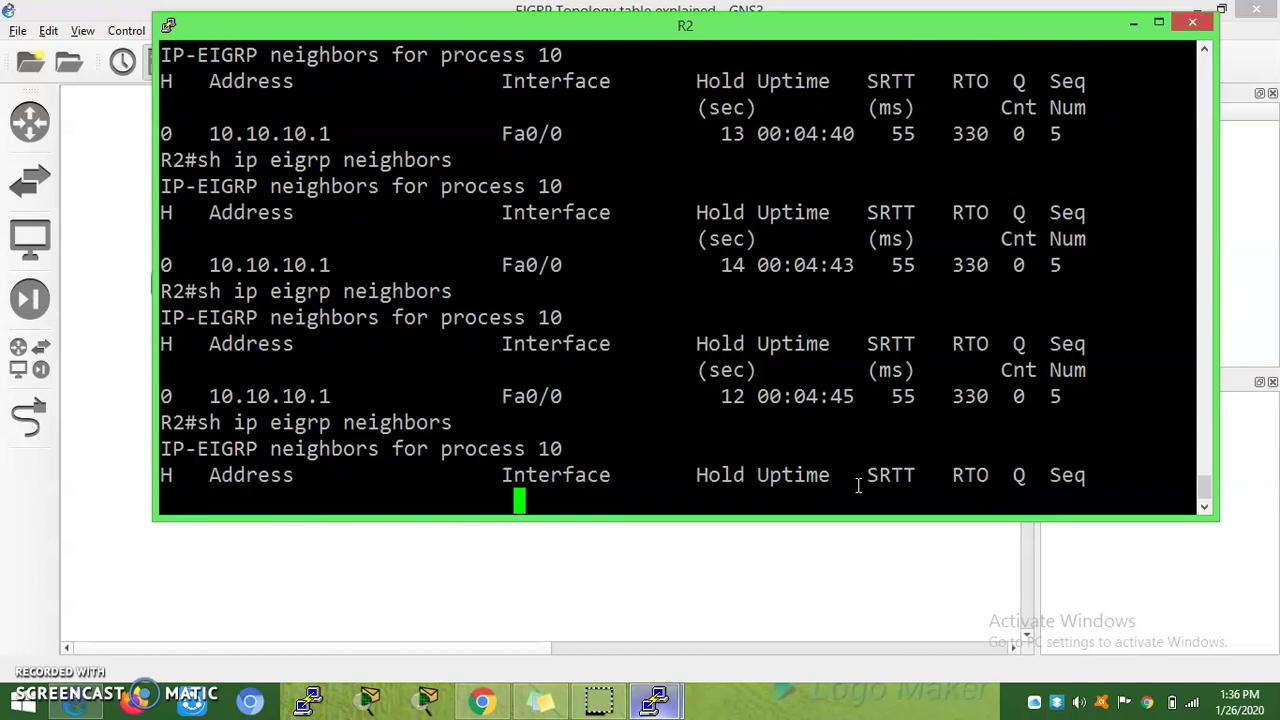
Highlight Q Cnt 0 and sequence 5, then refresh the listing to uptime 00:05:11
{"action": "left_click", "coordinate": [1015, 343]}
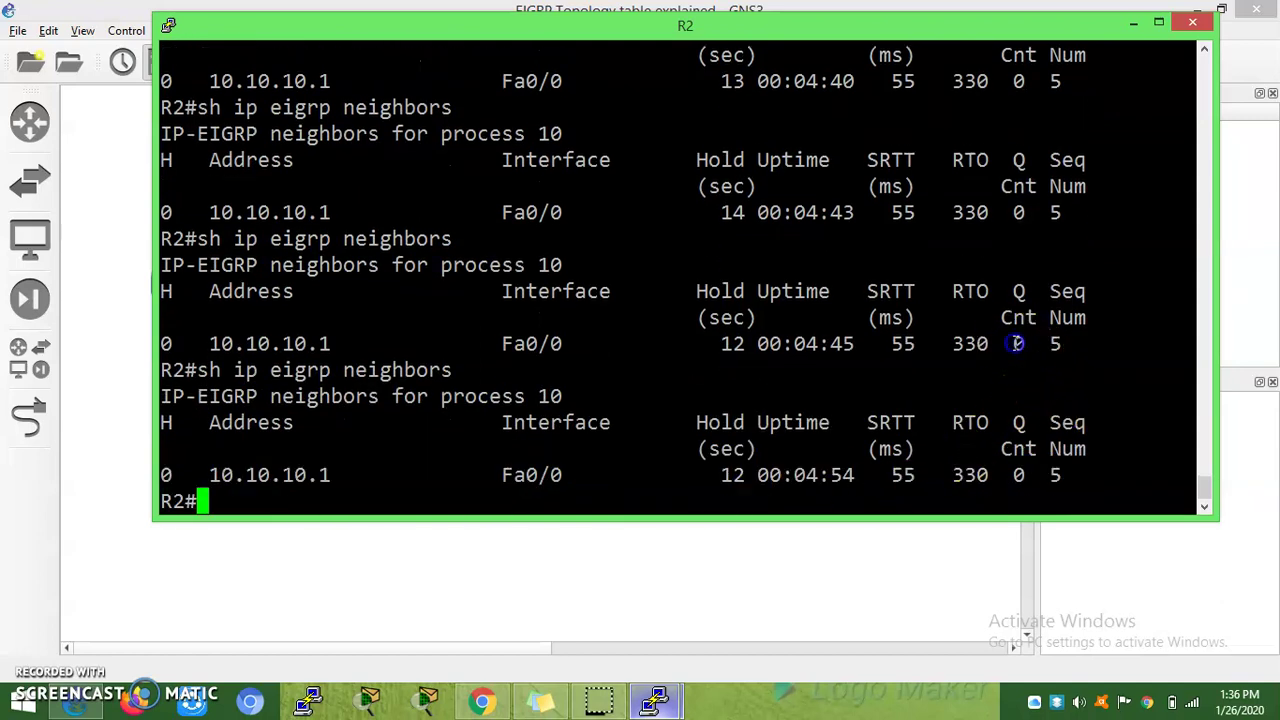
{"action": "left_click", "coordinate": [1033, 470]}
{"action": "double_click", "coordinate": [1019, 343]}
{"action": "double_click", "coordinate": [1020, 475]}
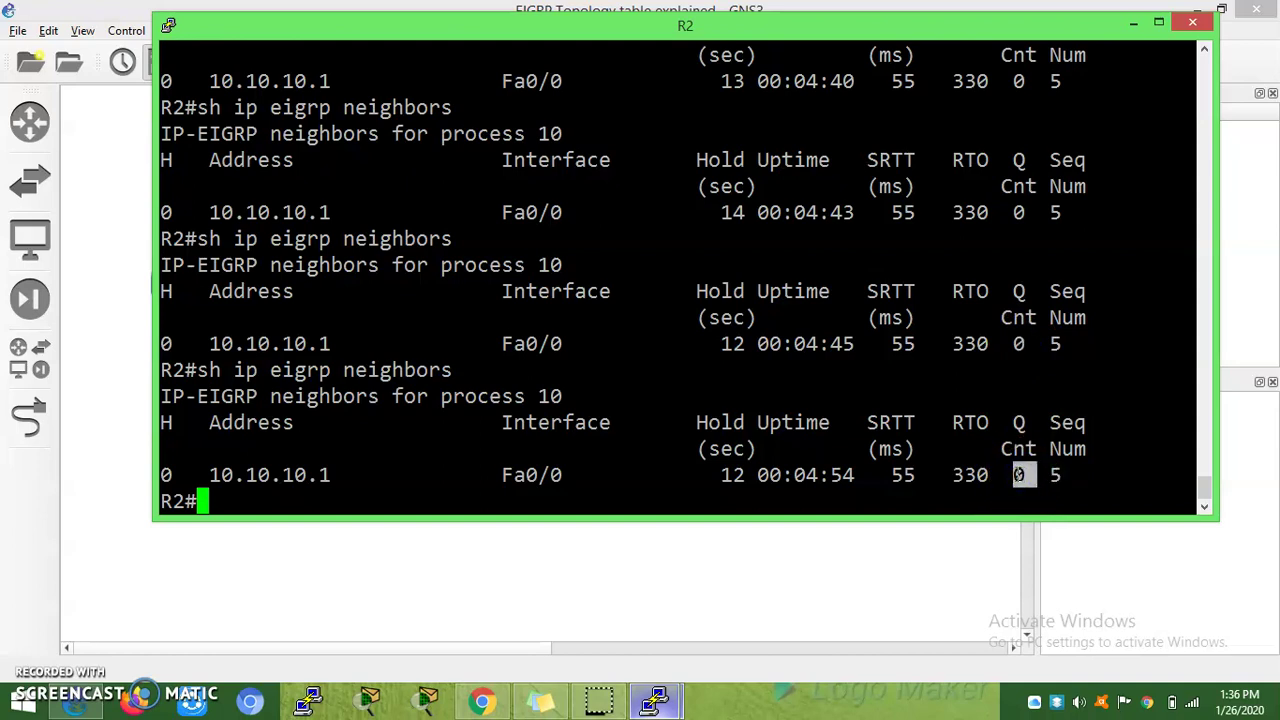
{"action": "left_click", "coordinate": [1063, 474]}
{"action": "double_click", "coordinate": [1057, 475]}
{"action": "left_click", "coordinate": [1021, 497]}
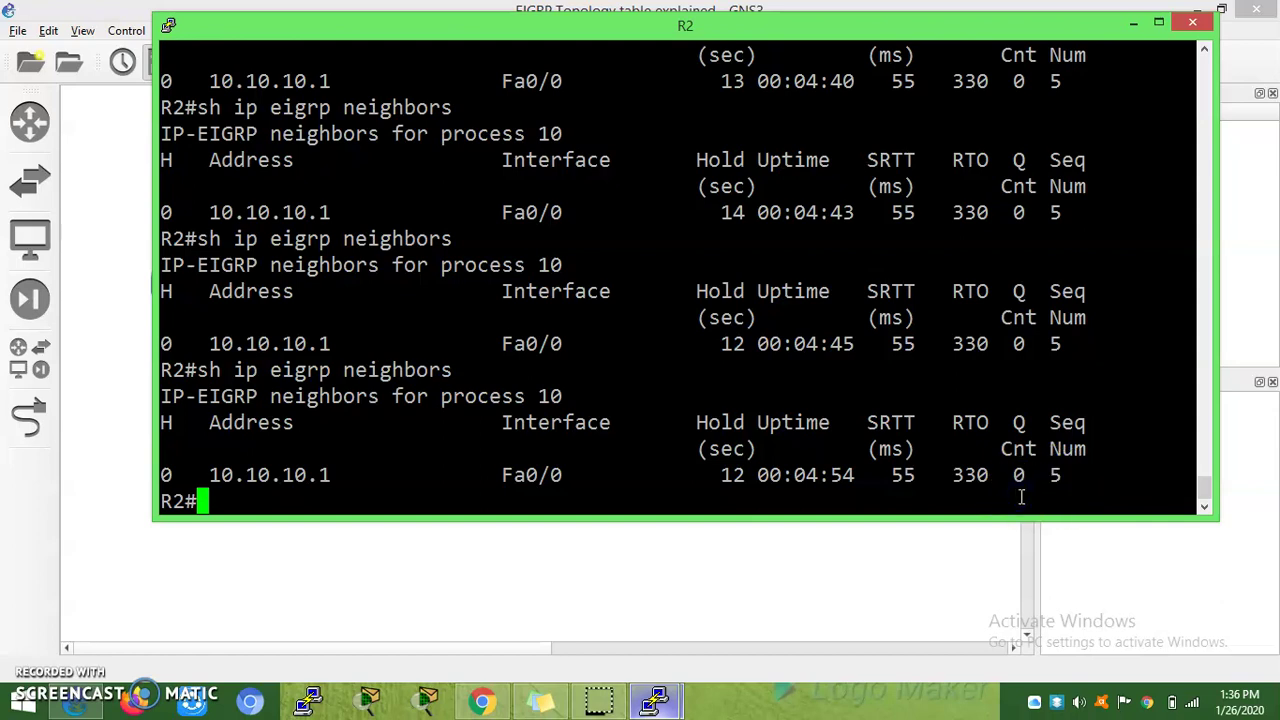
{"action": "key", "text": "Up"}
{"action": "key", "text": "Return"}
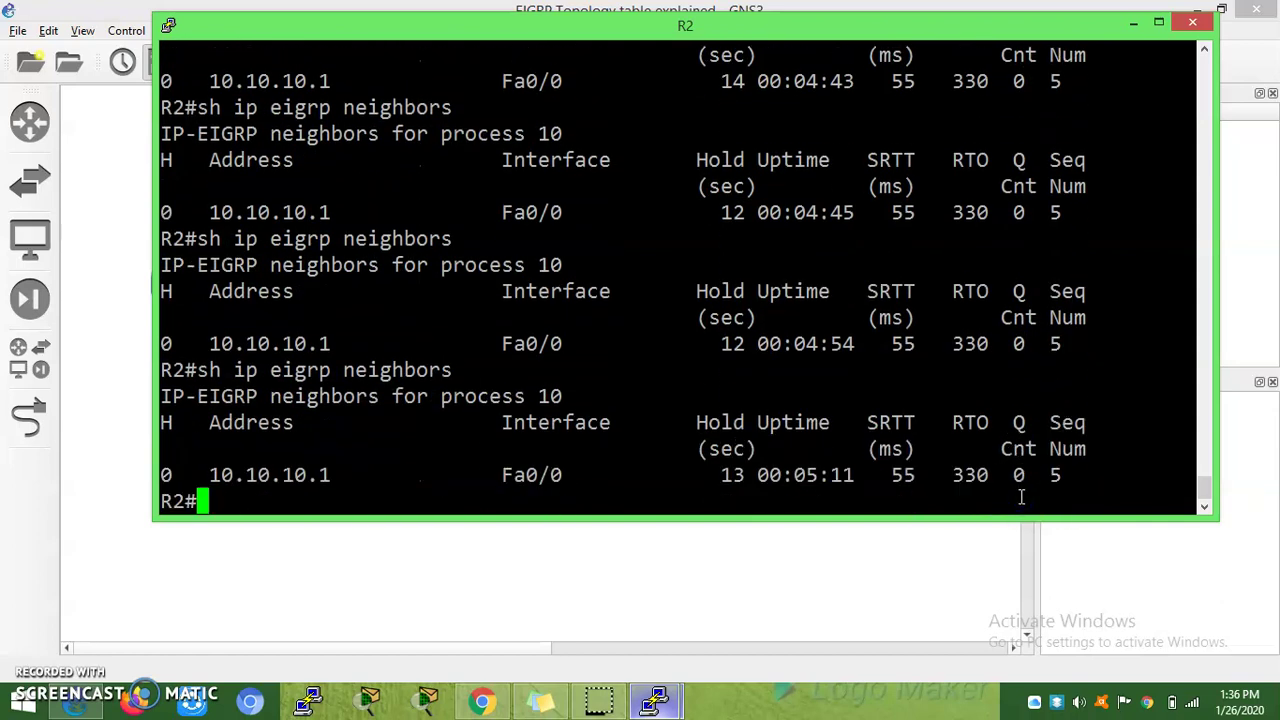
Hide R2's console and pan across the canvas note defining each EIGRP neighbor-table field
{"action": "left_click", "coordinate": [908, 557]}
{"action": "left_click_drag", "start_coordinate": [528, 650], "coordinate": [975, 618]}
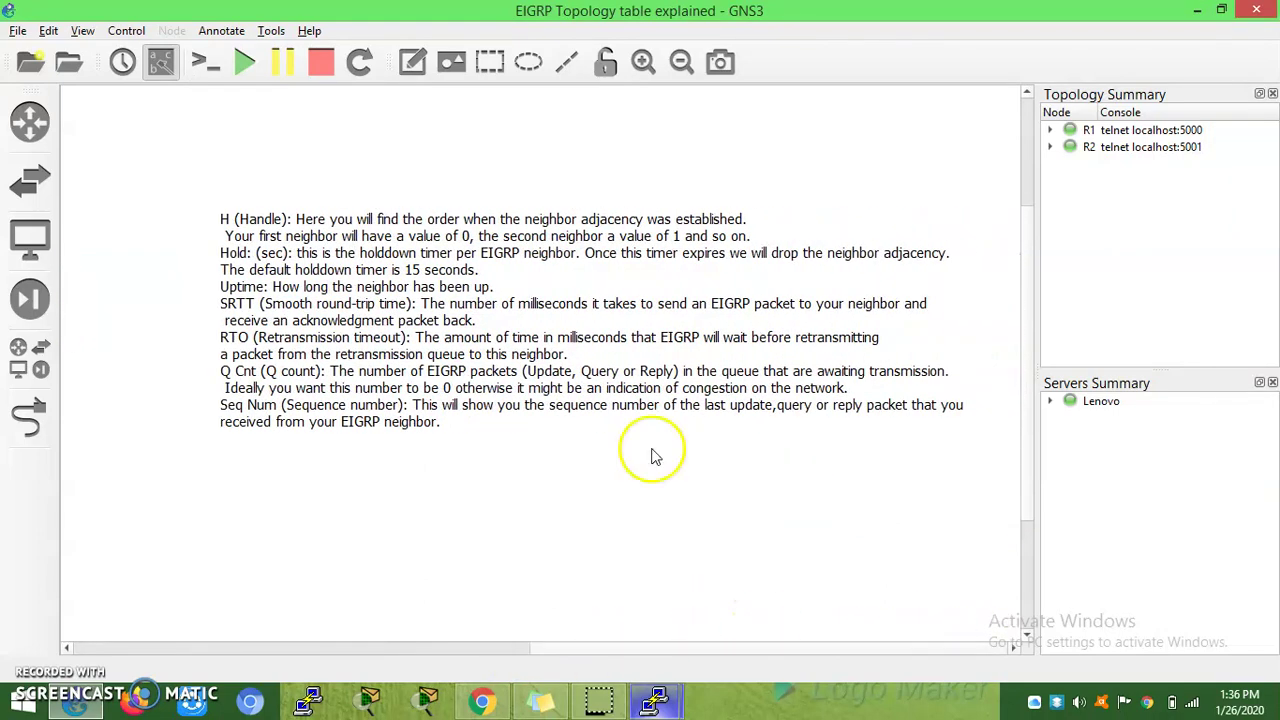
{"action": "left_click", "coordinate": [383, 218]}
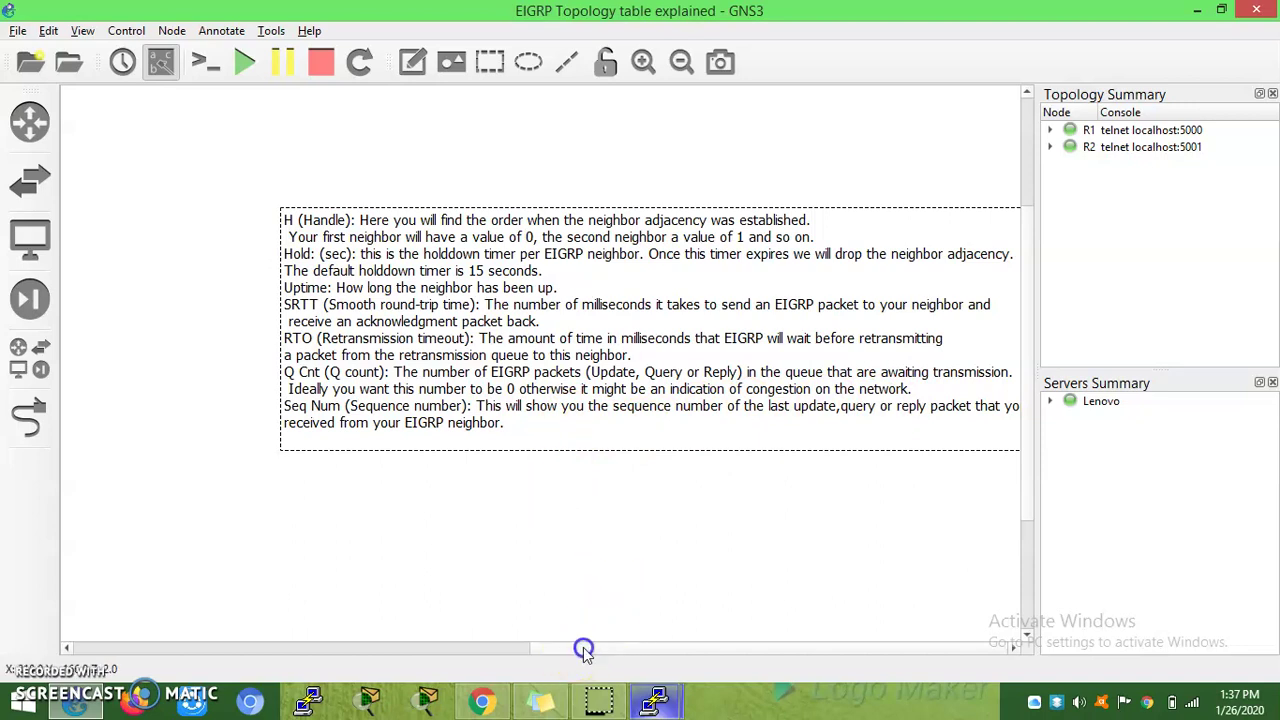
{"action": "left_click_drag", "start_coordinate": [583, 646], "coordinate": [517, 646]}
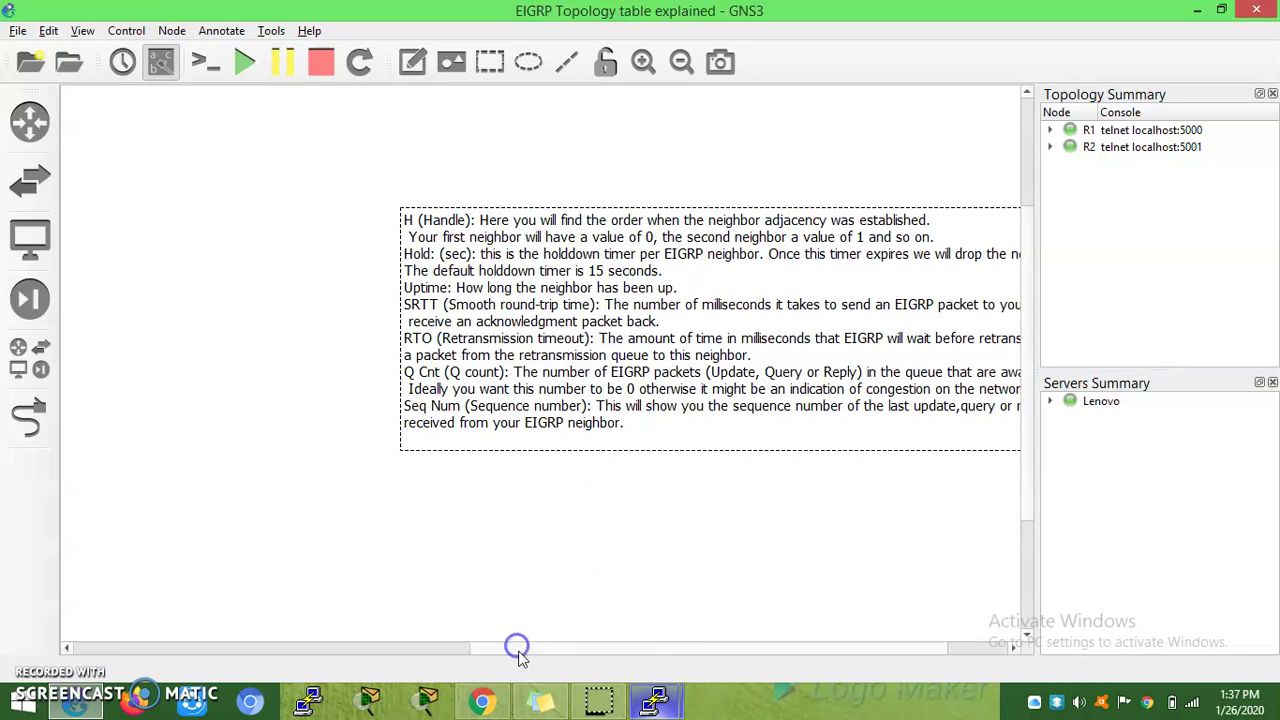
Bring R2's console forward and enter global configuration mode with conf t
{"action": "mouse_move", "coordinate": [608, 706]}
{"action": "mouse_move", "coordinate": [655, 703]}
{"action": "left_click", "coordinate": [749, 610]}
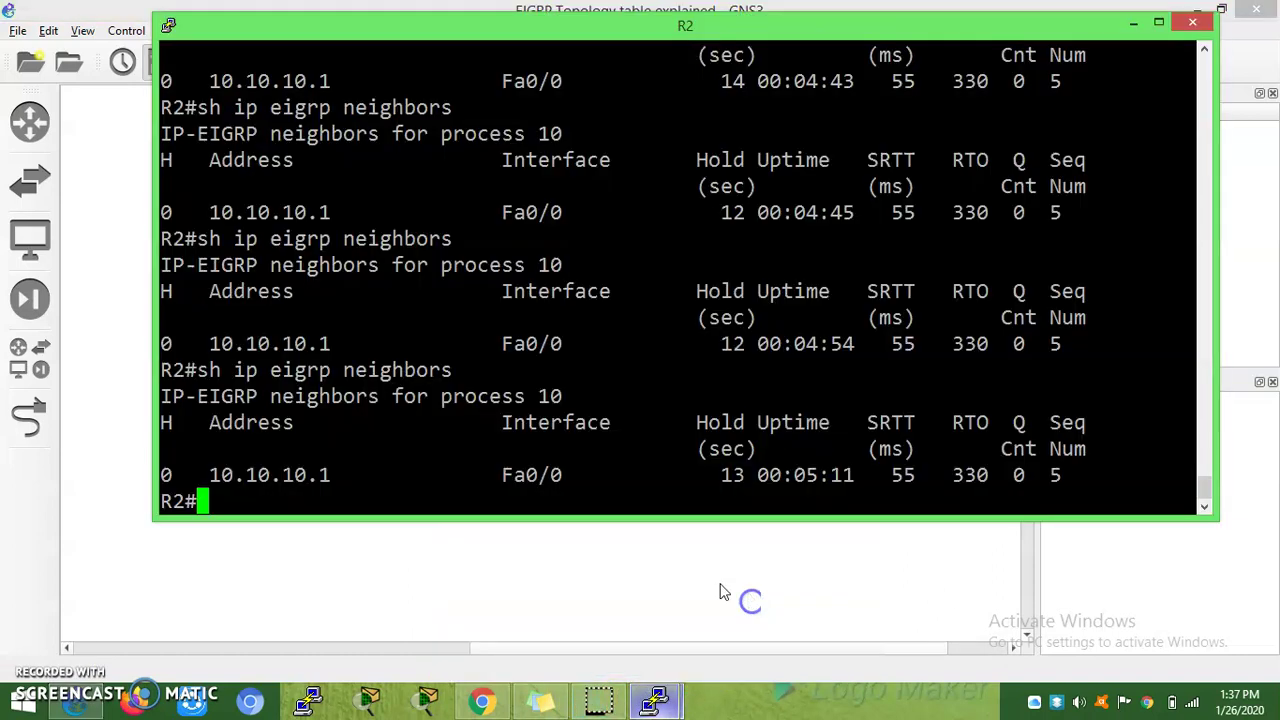
{"action": "type", "text": "con"}
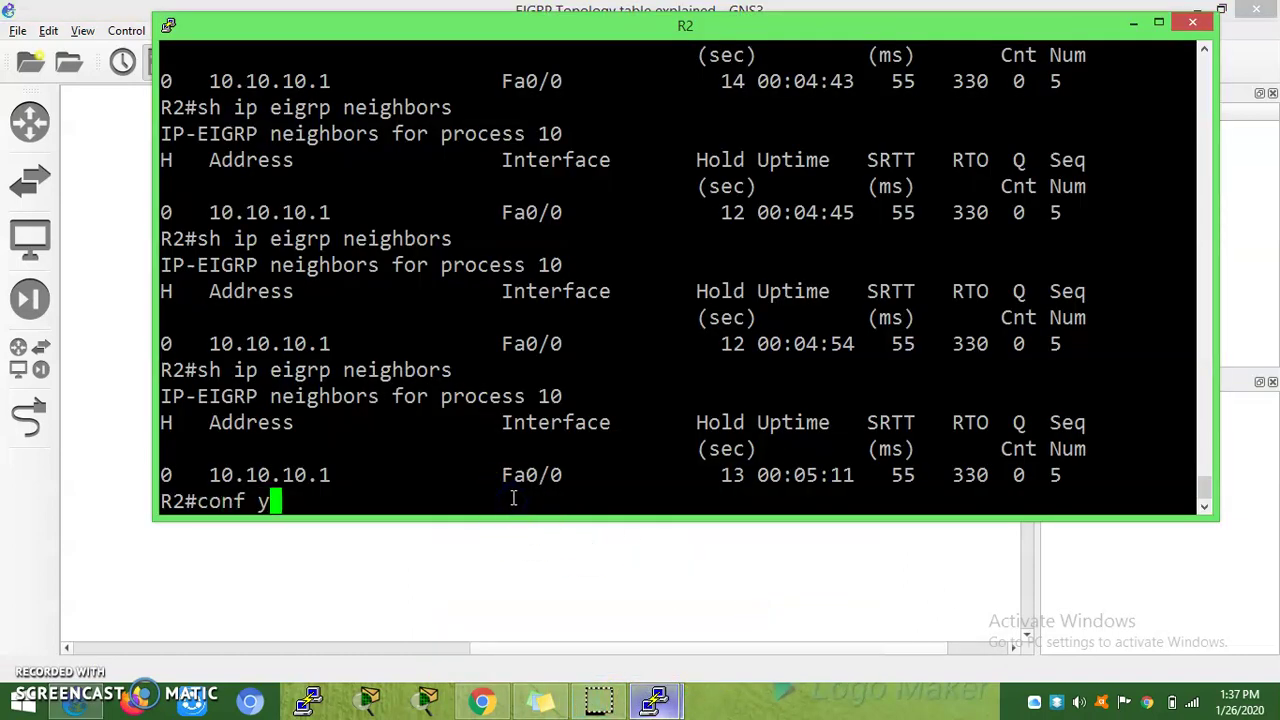
{"action": "type", "text": "f t"}
{"action": "key", "text": "Return"}
{"action": "key", "text": "Return"}
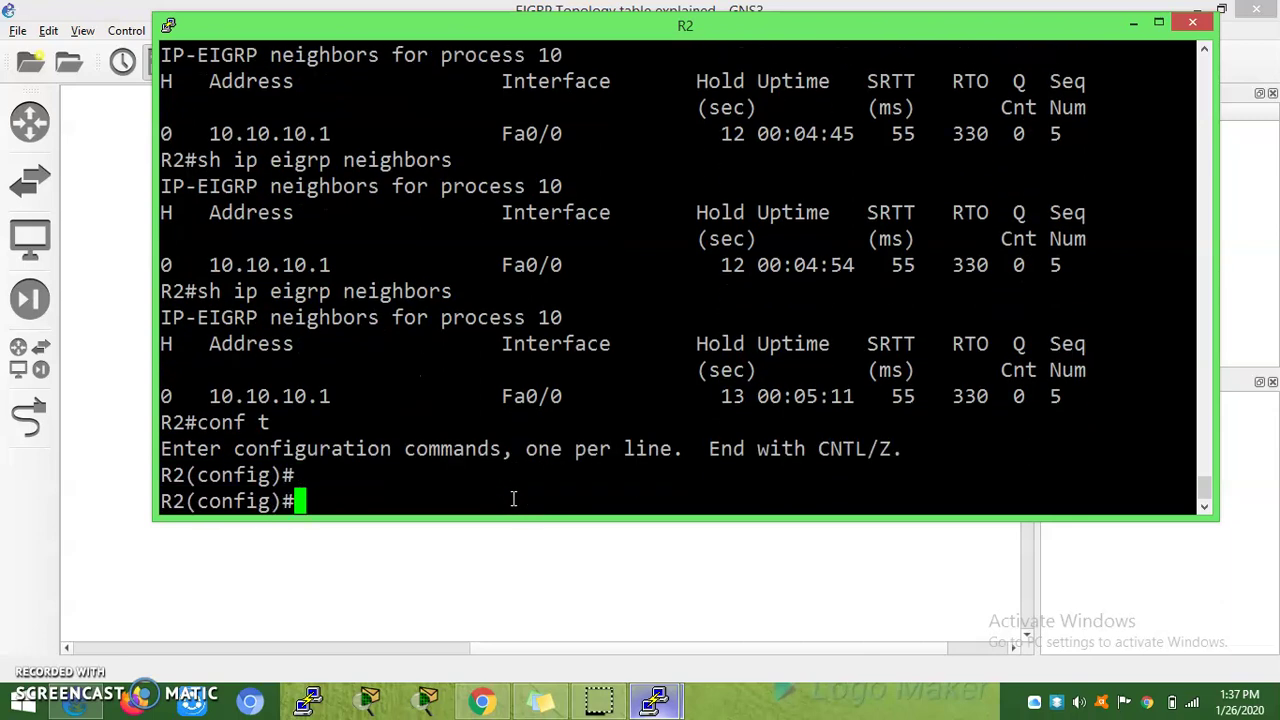
Shut down R2's interface FastEthernet 0/0 so neighbor 10.10.10.1 goes down
{"action": "type", "text": "int"}
{"action": "key", "text": "Tab"}
{"action": "type", "text": "f"}
{"action": "key", "text": "Tab"}
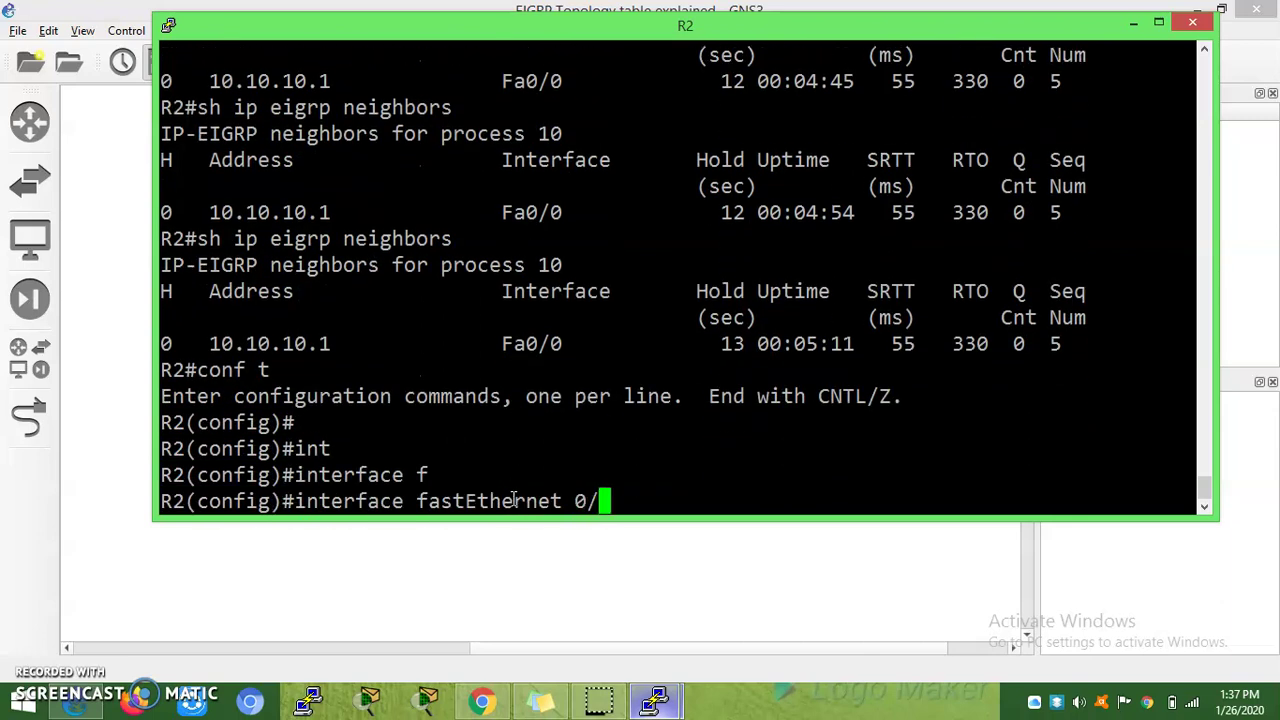
{"action": "type", "text": "0/0"}
{"action": "key", "text": "Return"}
{"action": "type", "text": "shu"}
{"action": "key", "text": "Tab"}
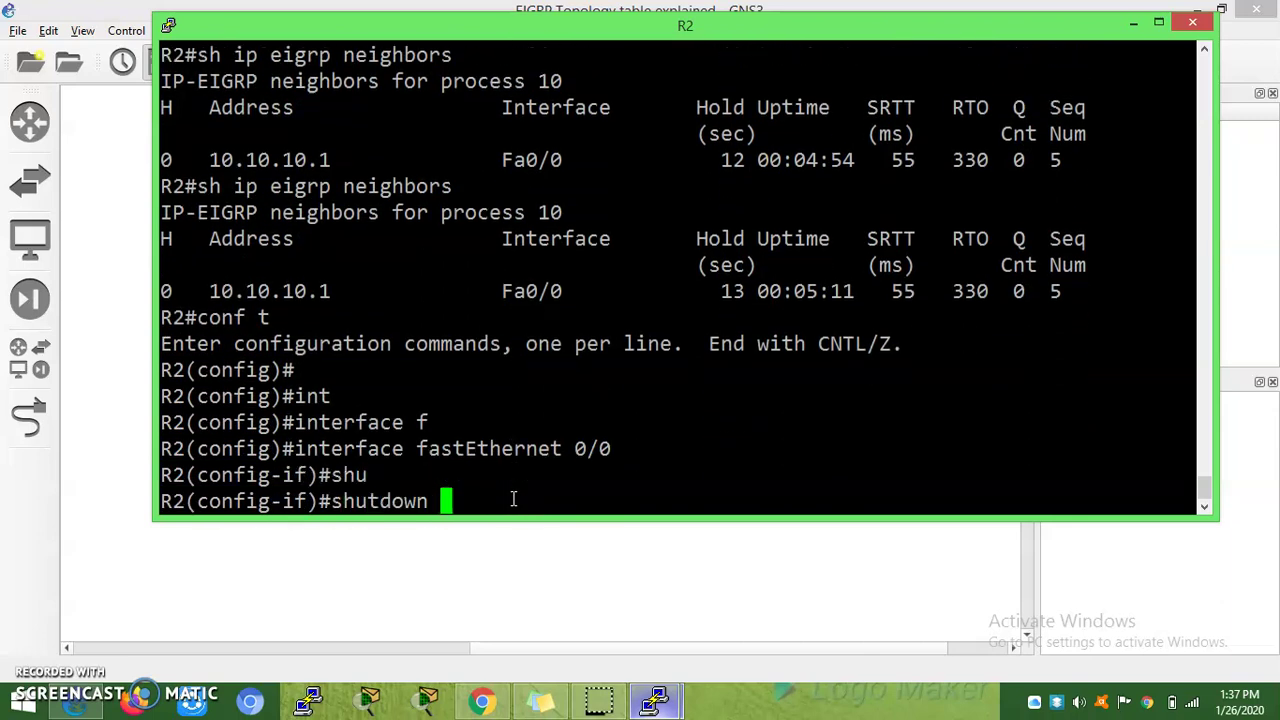
{"action": "key", "text": "Return"}
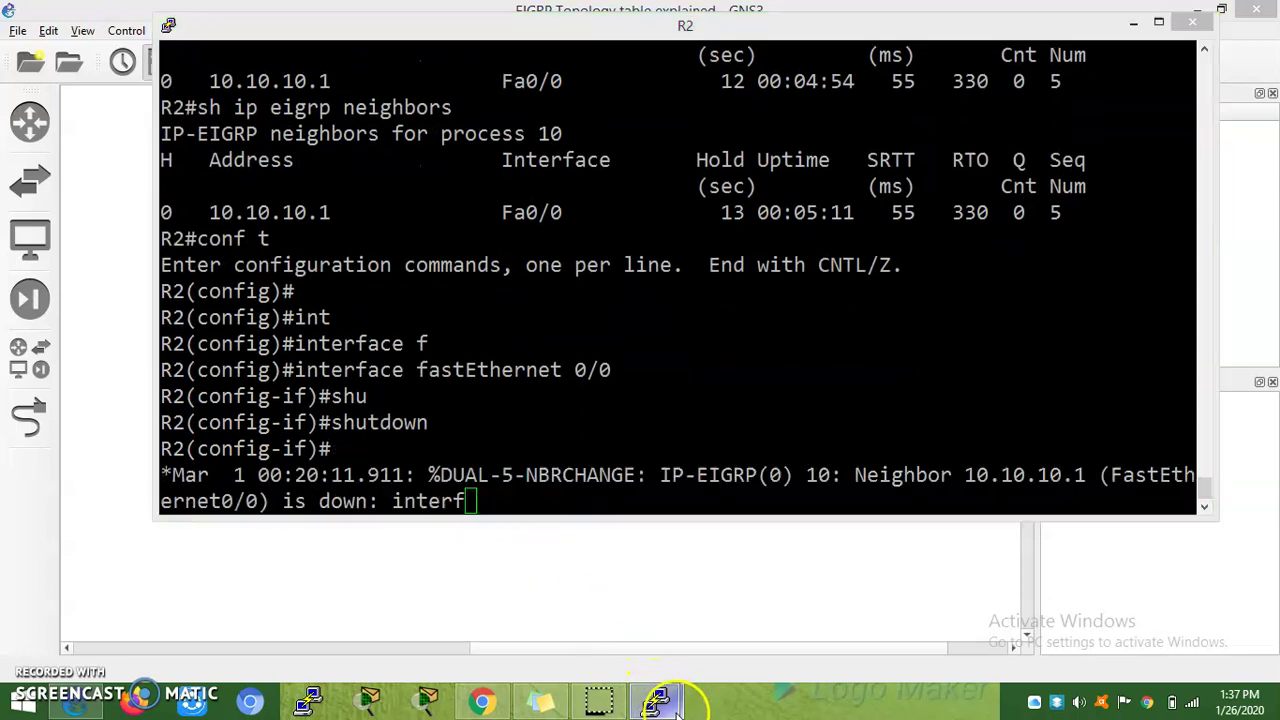
{"action": "mouse_move", "coordinate": [655, 700]}
{"action": "left_click", "coordinate": [582, 560]}
List R1's EIGRP neighbors twice with 'sh ip eigrp neighbors'
{"action": "key", "text": "Up"}
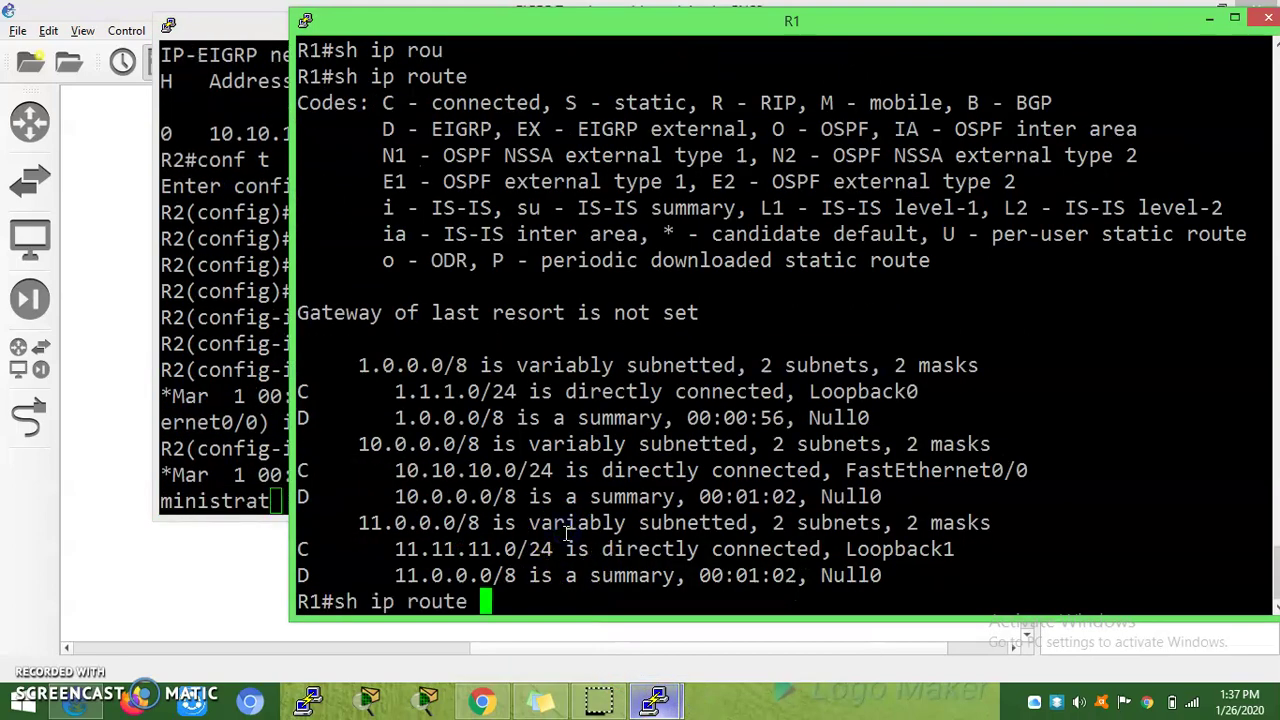
{"action": "key", "text": "Up"}
{"action": "key", "text": "Up"}
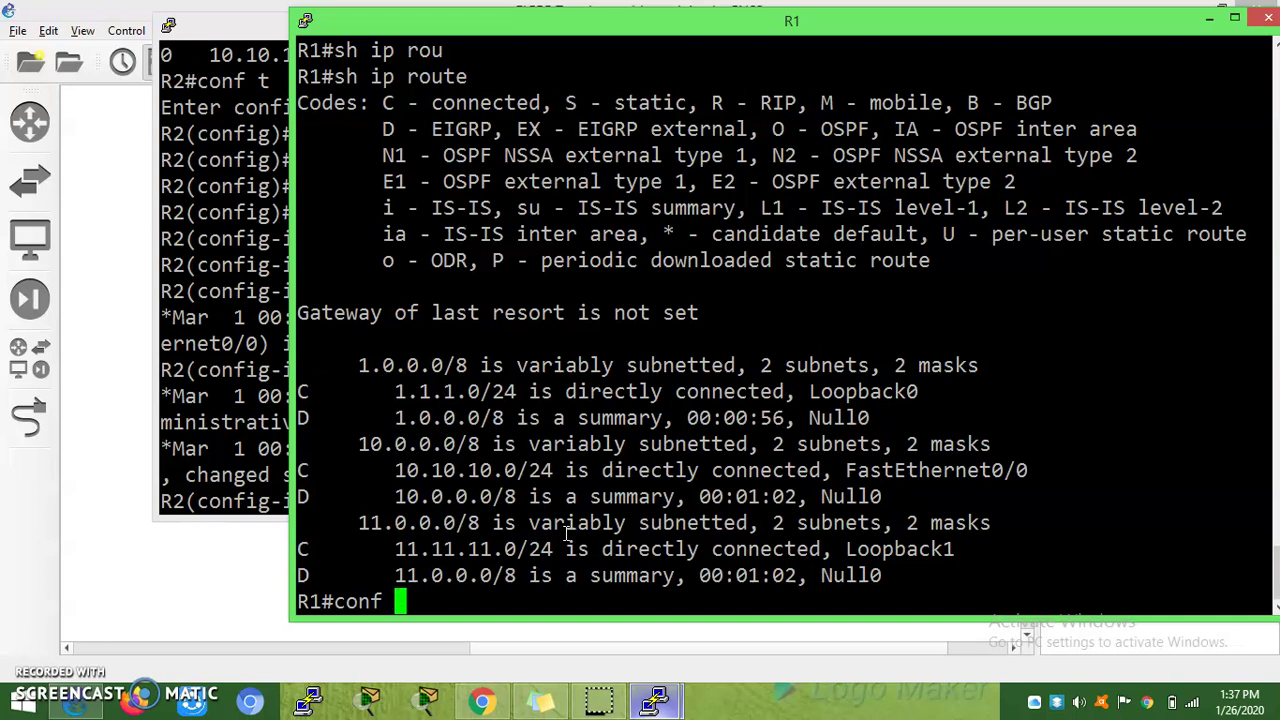
{"action": "key", "text": "BackSpace"}
{"action": "key", "text": "BackSpace"}
{"action": "key", "text": "BackSpace"}
{"action": "key", "text": "BackSpace"}
{"action": "key", "text": "BackSpace"}
{"action": "type", "text": "sh ip eig"}
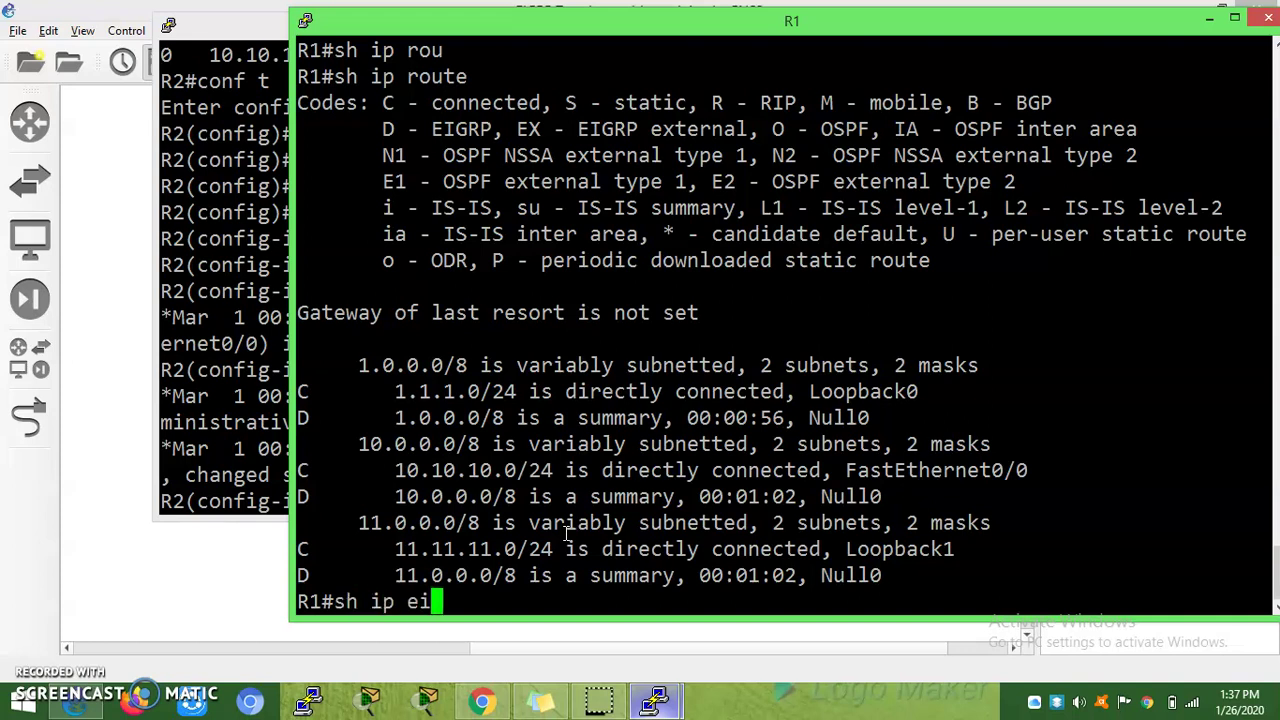
{"action": "key", "text": "Tab"}
{"action": "type", "text": "ne"}
{"action": "key", "text": "Tab"}
{"action": "key", "text": "Return"}
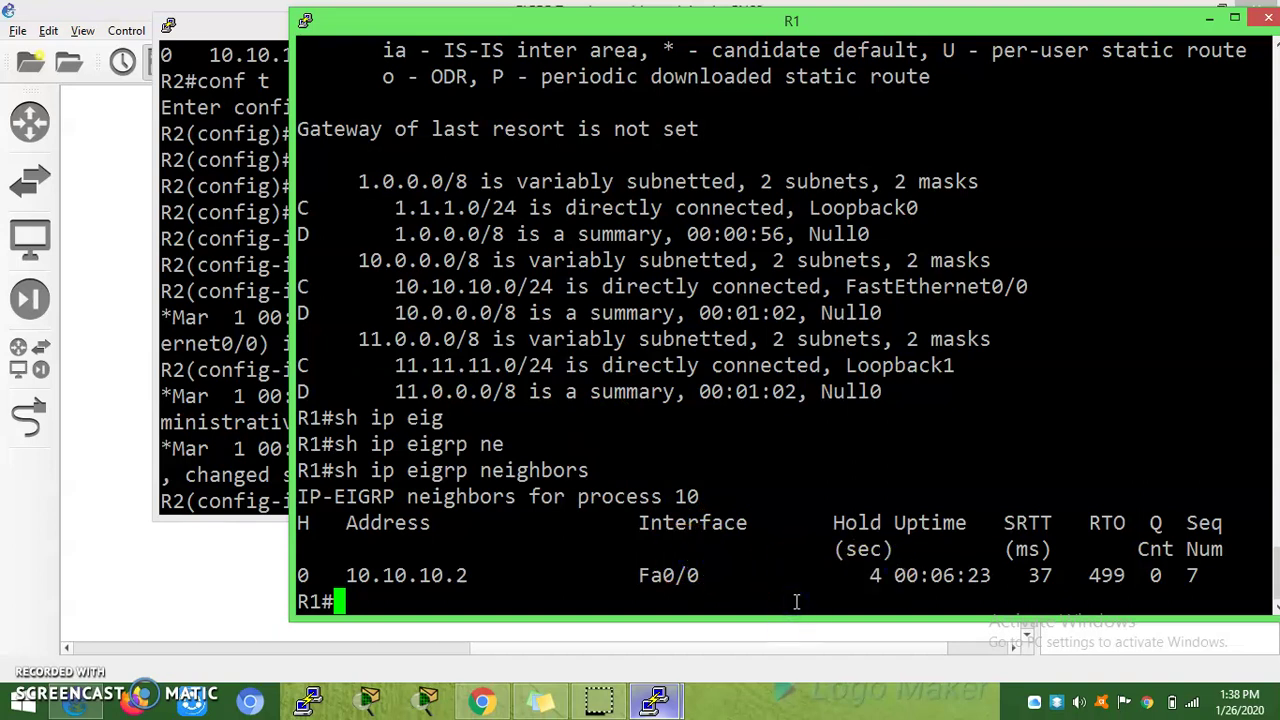
{"action": "key", "text": "Up"}
{"action": "key", "text": "Return"}
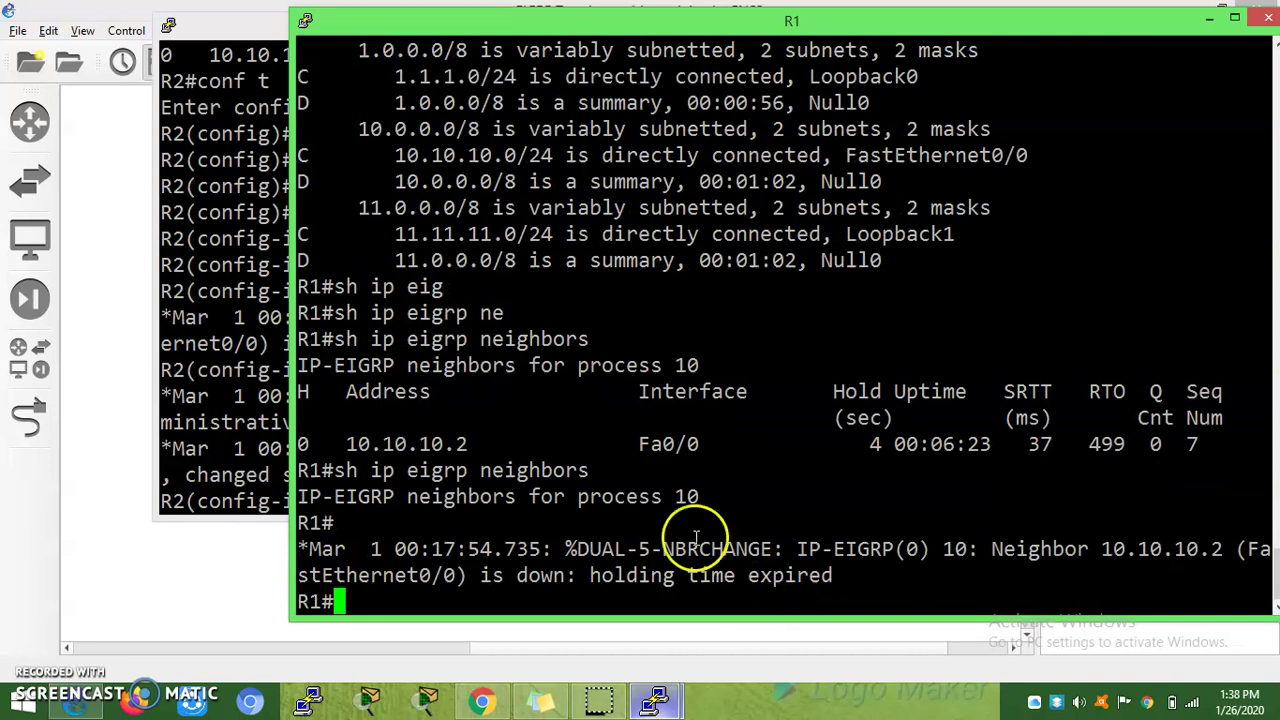
Highlight the process 10 header, the hold-time-expired neighbor-down message and uptime 00:06:23
{"action": "left_click_drag", "start_coordinate": [358, 496], "coordinate": [406, 496]}
{"action": "left_click_drag", "start_coordinate": [340, 549], "coordinate": [861, 574]}
{"action": "left_click", "coordinate": [866, 571]}
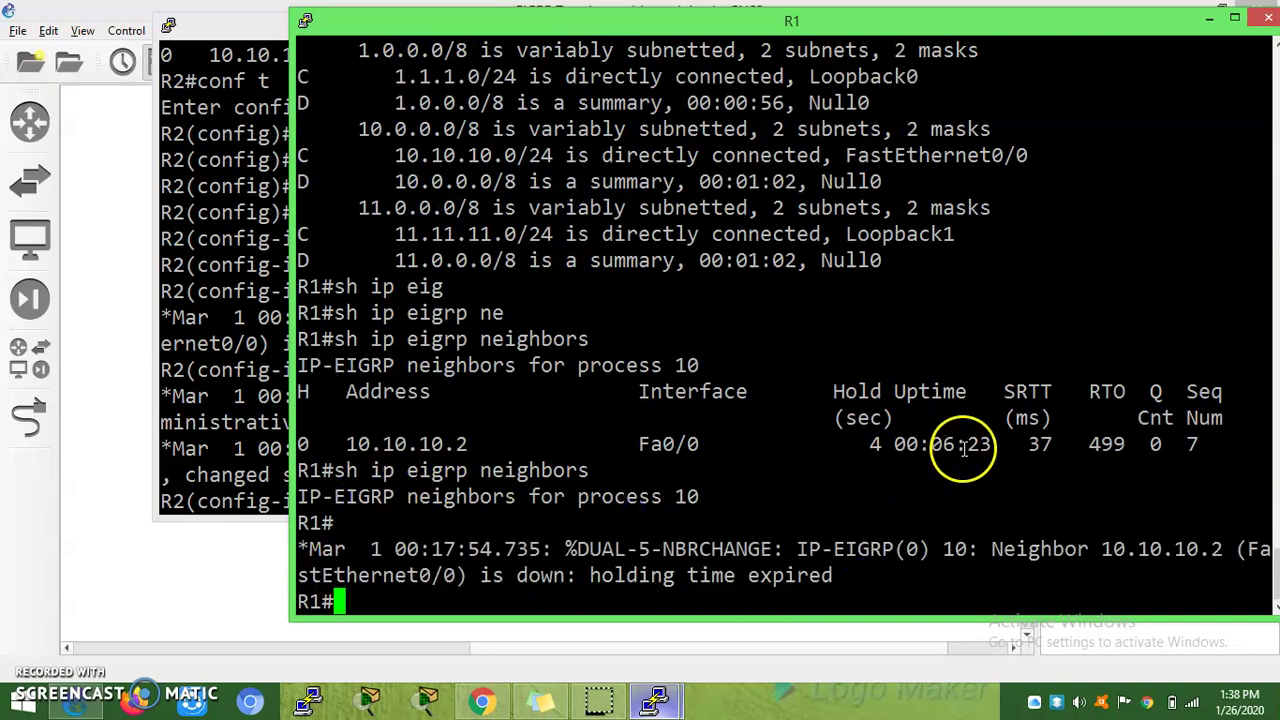
{"action": "left_click_drag", "start_coordinate": [992, 444], "coordinate": [916, 442]}
{"action": "left_click", "coordinate": [833, 590]}
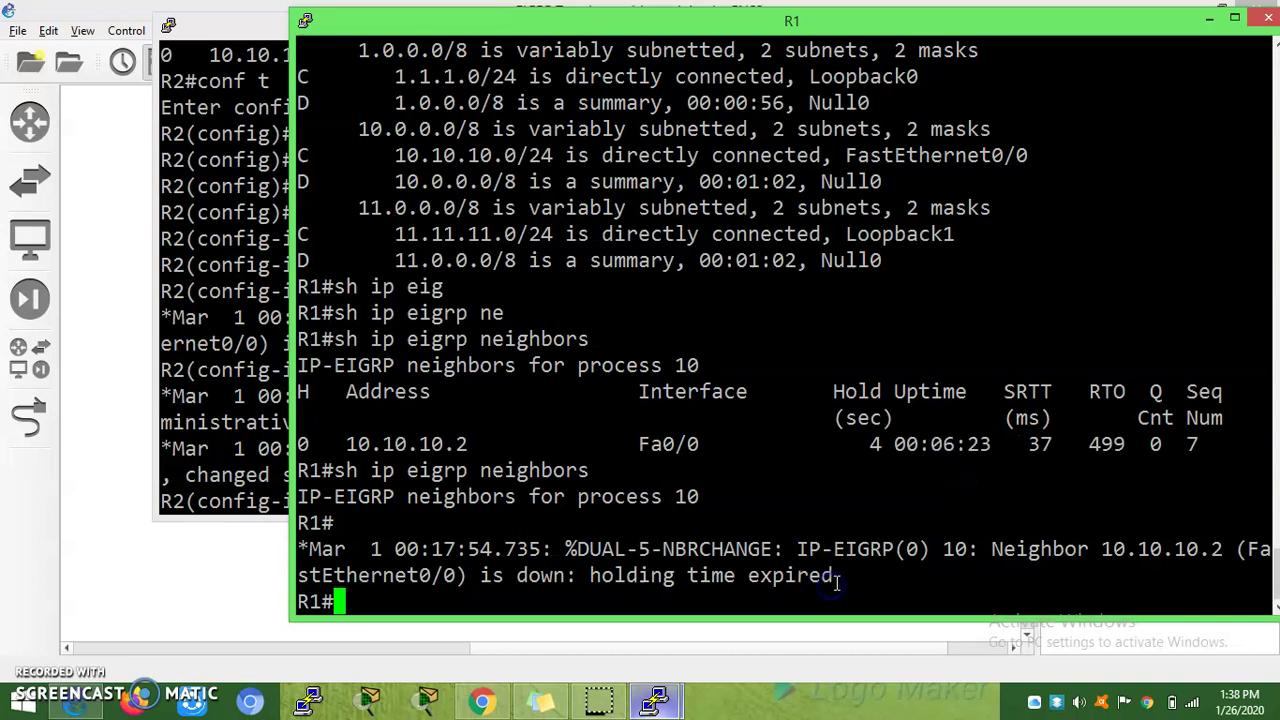
Recheck R1's neighbors, now empty, and highlight the old 10.10.10.2 row
{"action": "key", "text": "Up"}
{"action": "key", "text": "Return"}
{"action": "key", "text": "Up"}
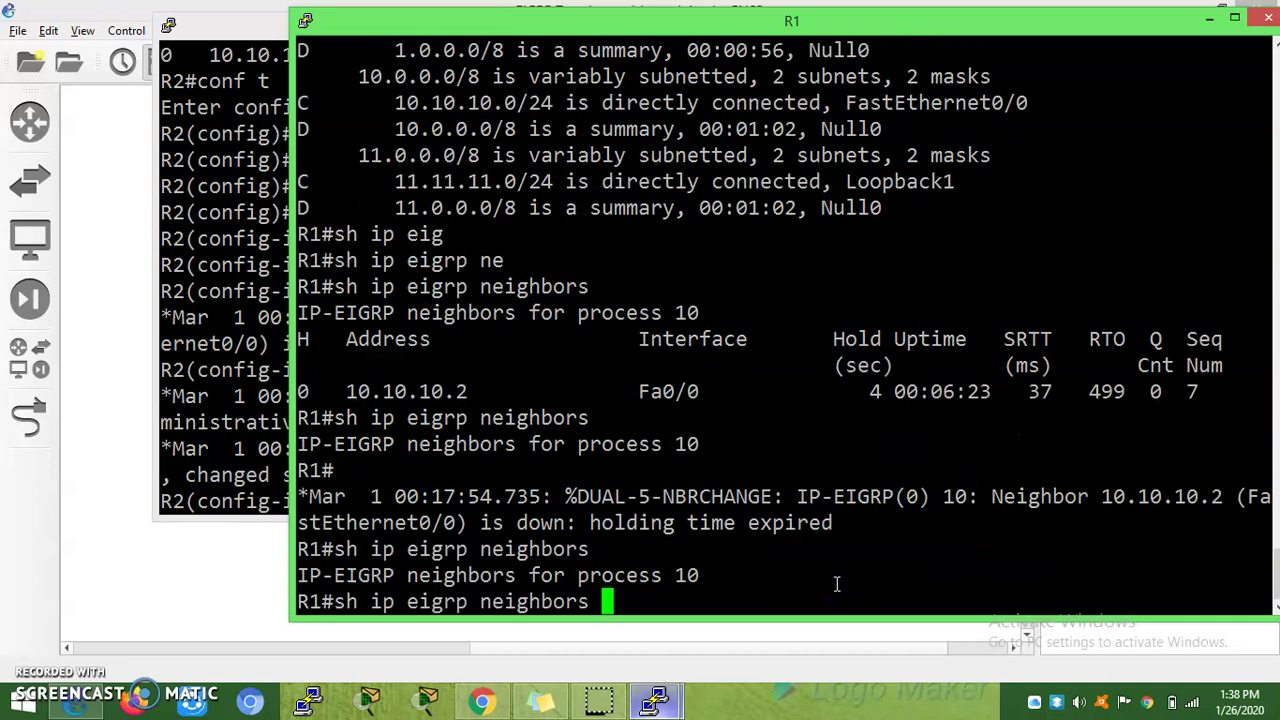
{"action": "key", "text": "Return"}
{"action": "left_click_drag", "start_coordinate": [346, 339], "coordinate": [953, 345]}
{"action": "left_click", "coordinate": [838, 574]}
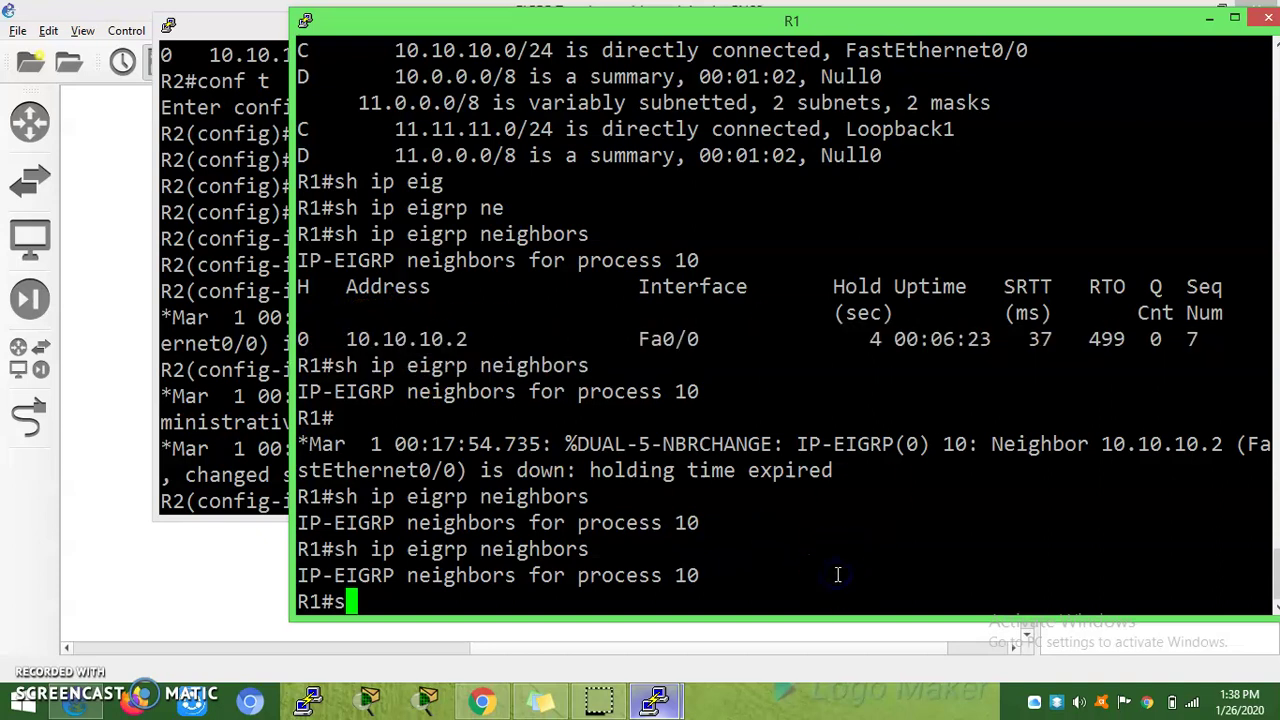
Display R1's EIGRP topology table with 'sh ip eigrp topology'
{"action": "type", "text": "sh ip "}
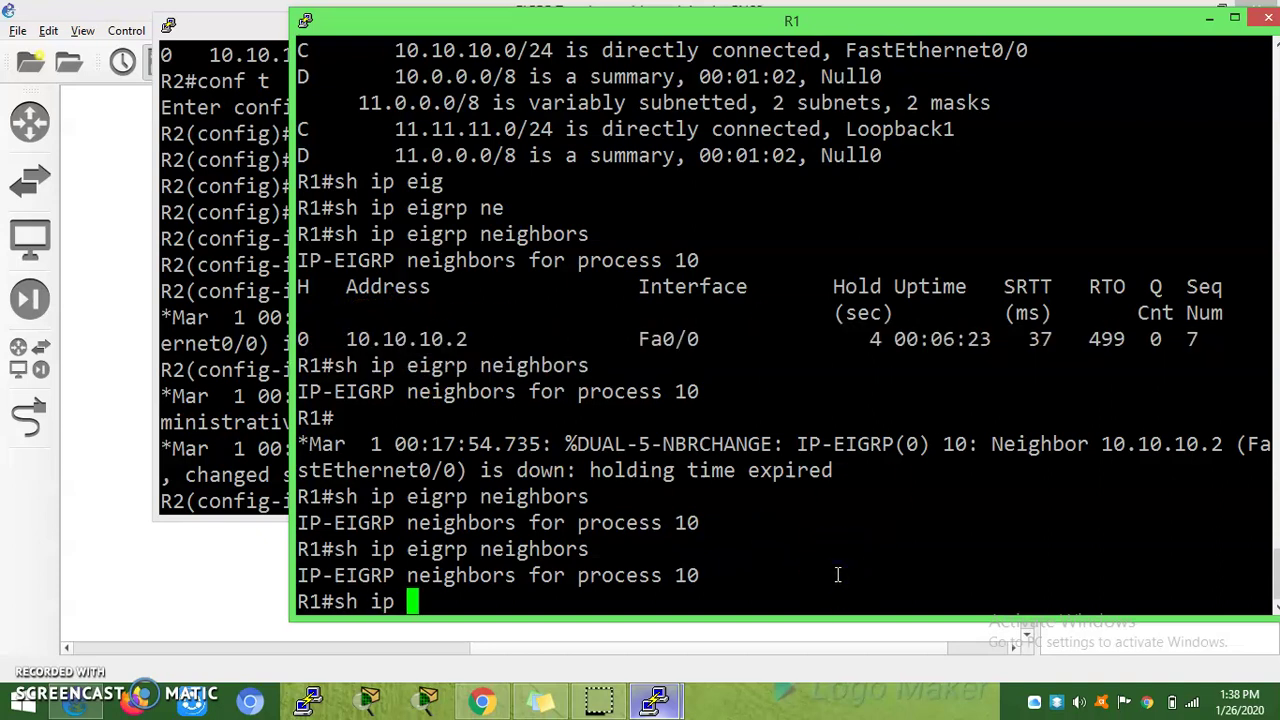
{"action": "type", "text": "eig"}
{"action": "key", "text": "Tab"}
{"action": "type", "text": "top"}
{"action": "key", "text": "Tab"}
{"action": "key", "text": "Return"}
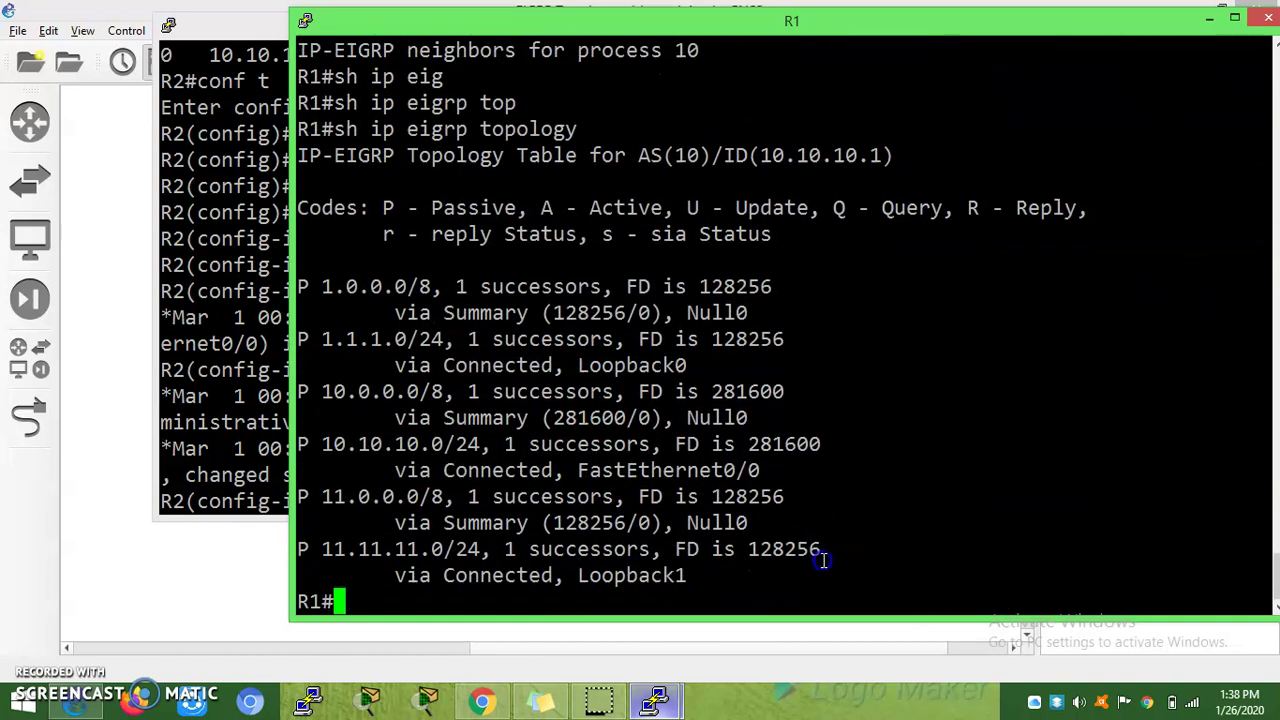
Rerun R1's topology table twice and move R1's console window left
{"action": "key", "text": "Up"}
{"action": "key", "text": "Return"}
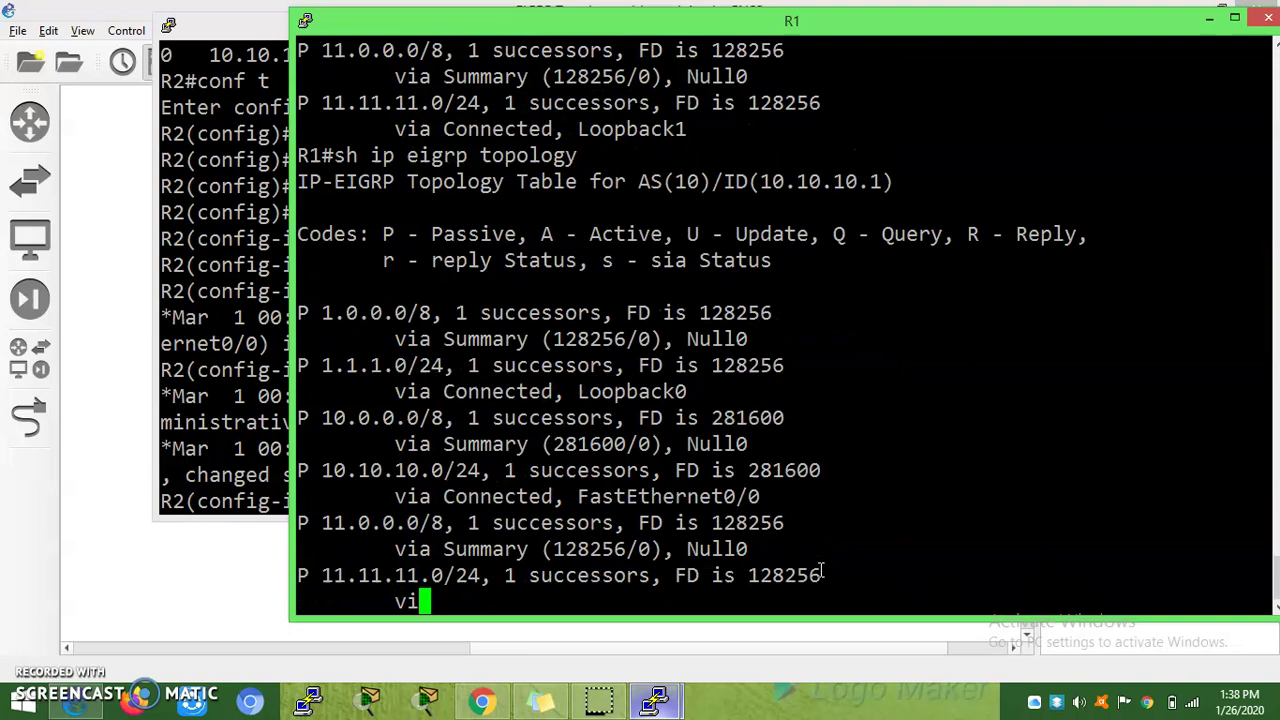
{"action": "key", "text": "Up"}
{"action": "key", "text": "Return"}
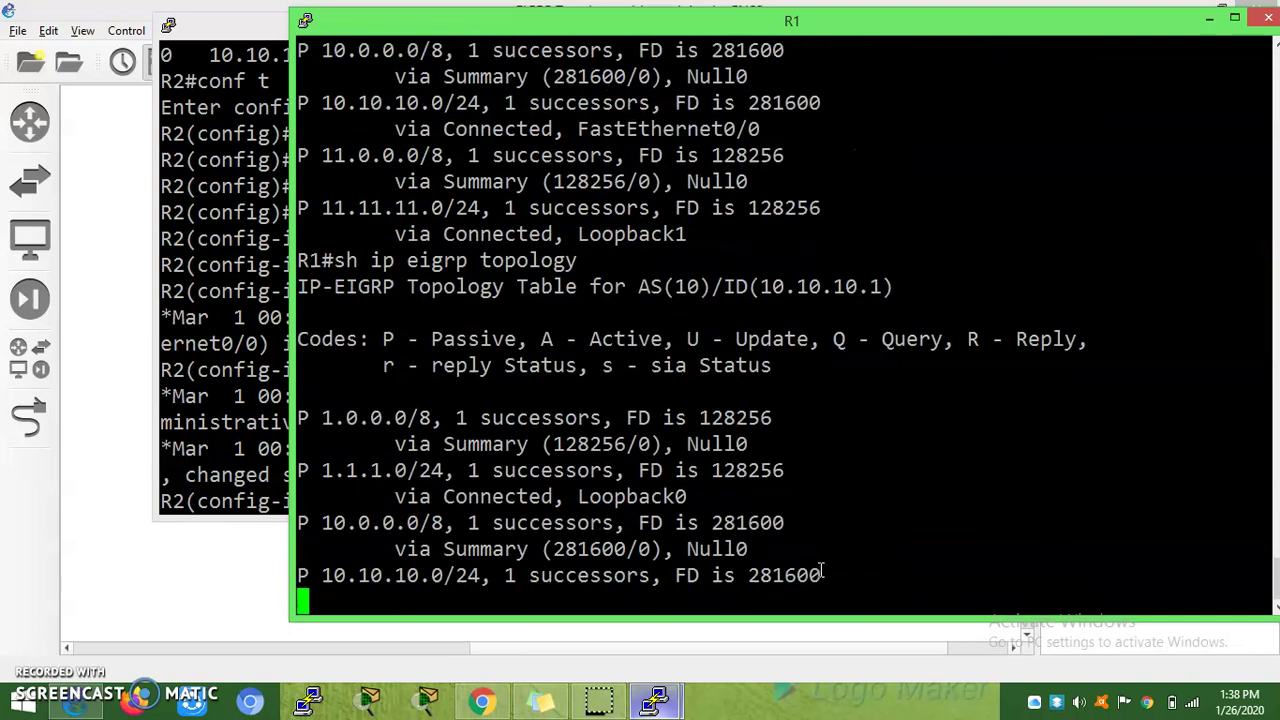
{"action": "left_click", "coordinate": [857, 543]}
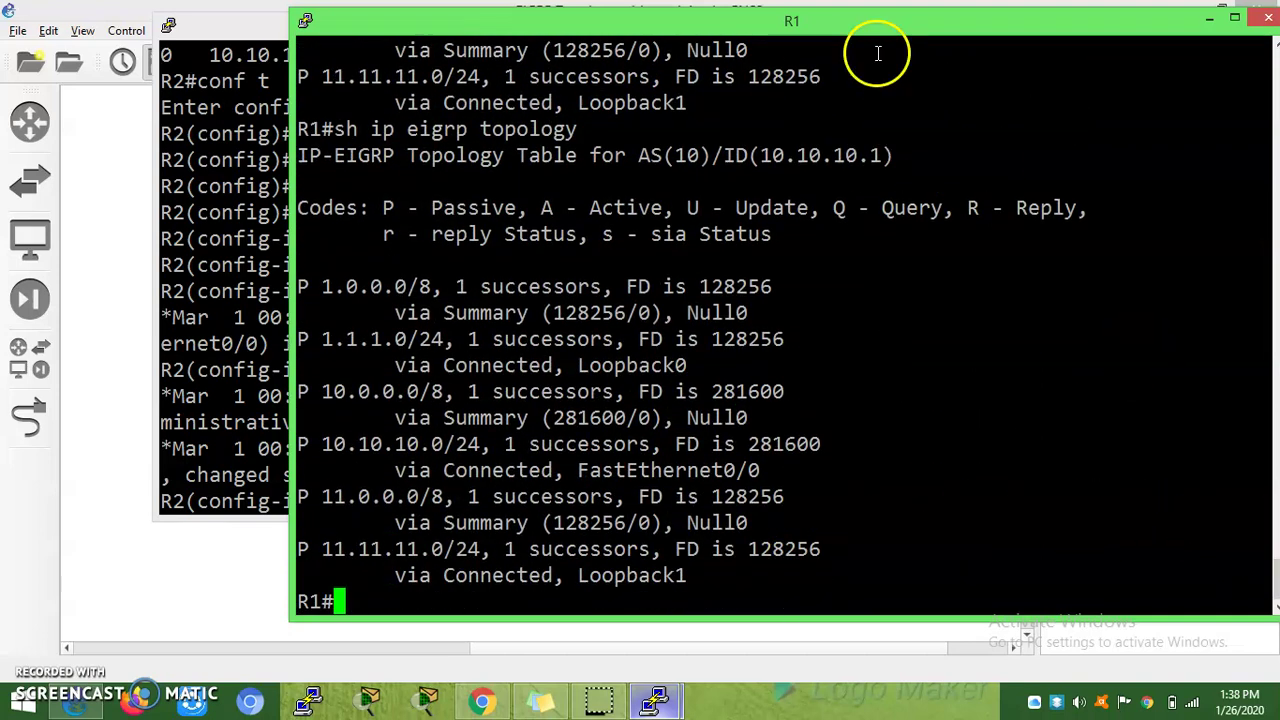
{"action": "left_click_drag", "start_coordinate": [870, 33], "coordinate": [712, 63]}
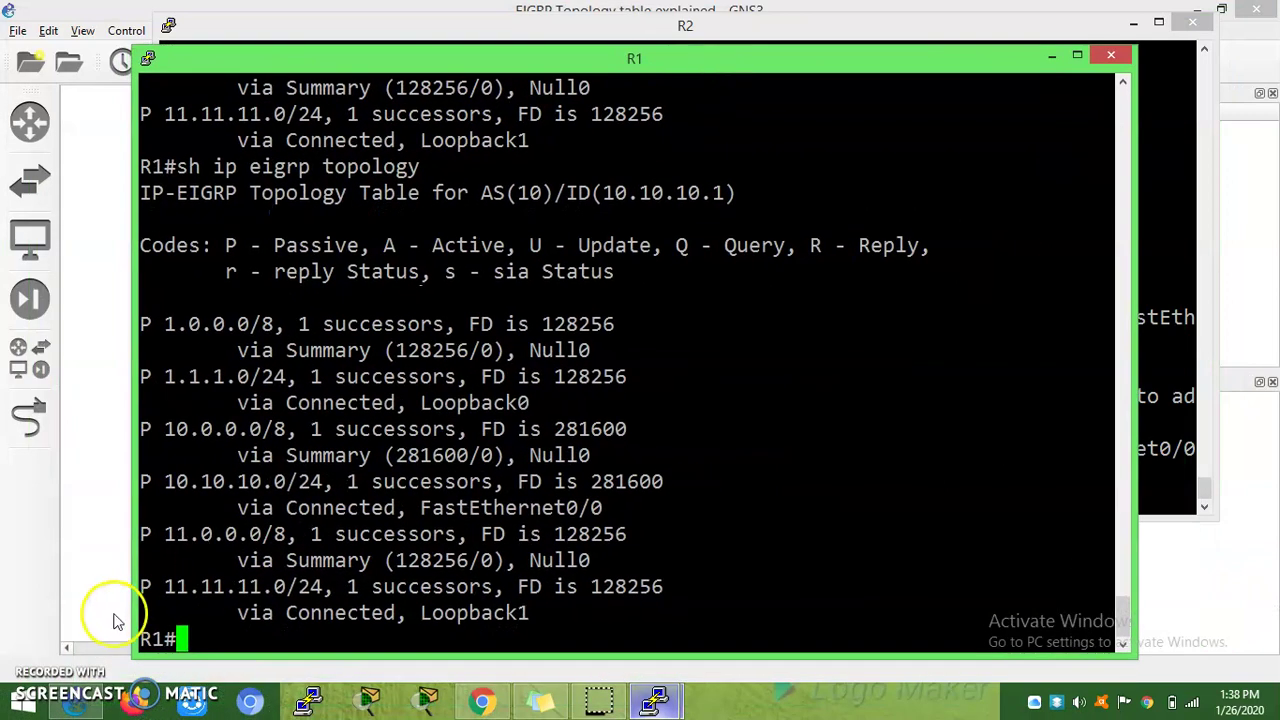
Highlight the 10.10.10.0/24, FastEthernet0/0, 1.1.1.0/24 and 11.11.11.0/24 route entries
{"action": "left_click_drag", "start_coordinate": [170, 484], "coordinate": [408, 484]}
{"action": "left_click_drag", "start_coordinate": [176, 535], "coordinate": [300, 535]}
{"action": "left_click_drag", "start_coordinate": [160, 480], "coordinate": [258, 480]}
{"action": "left_click_drag", "start_coordinate": [152, 376], "coordinate": [212, 376]}
{"action": "left_click", "coordinate": [270, 540]}
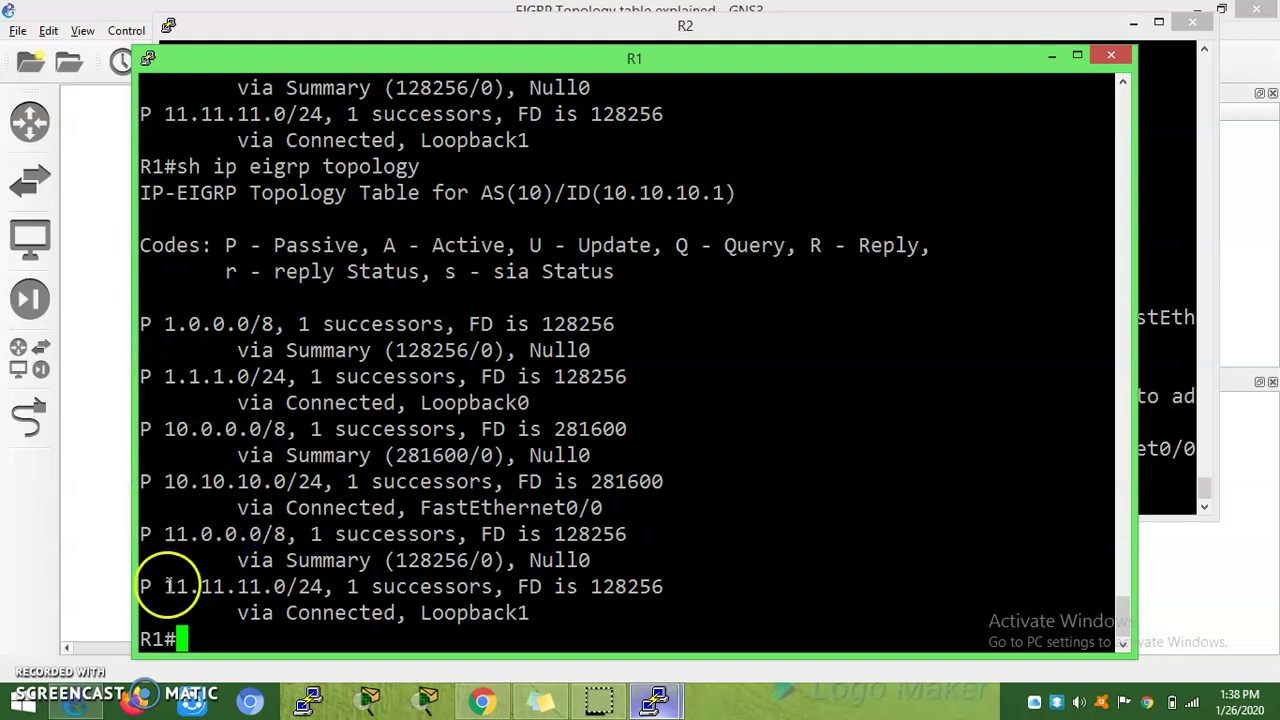
{"action": "double_click", "coordinate": [200, 586]}
{"action": "left_click", "coordinate": [571, 594]}
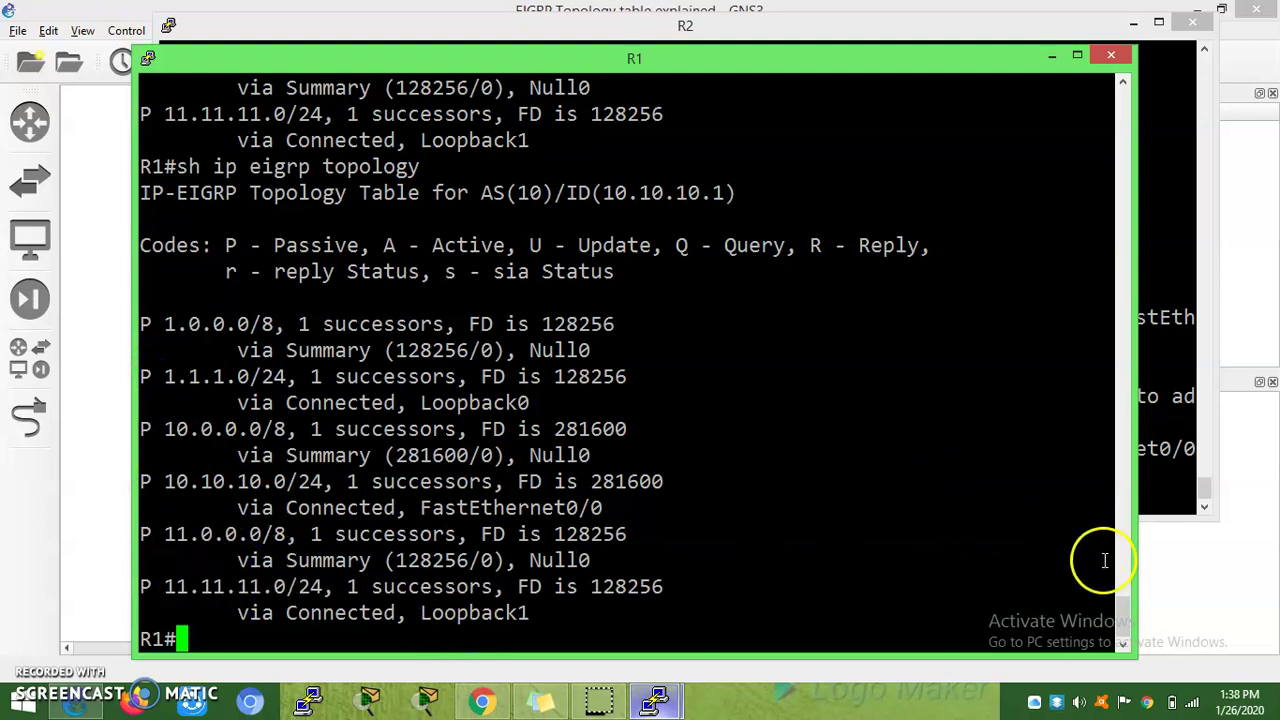
Display R1's EIGRP topology table again, showing six passive local entries
{"action": "left_click_drag", "start_coordinate": [1137, 617], "coordinate": [1131, 612]}
{"action": "key", "text": "Up"}
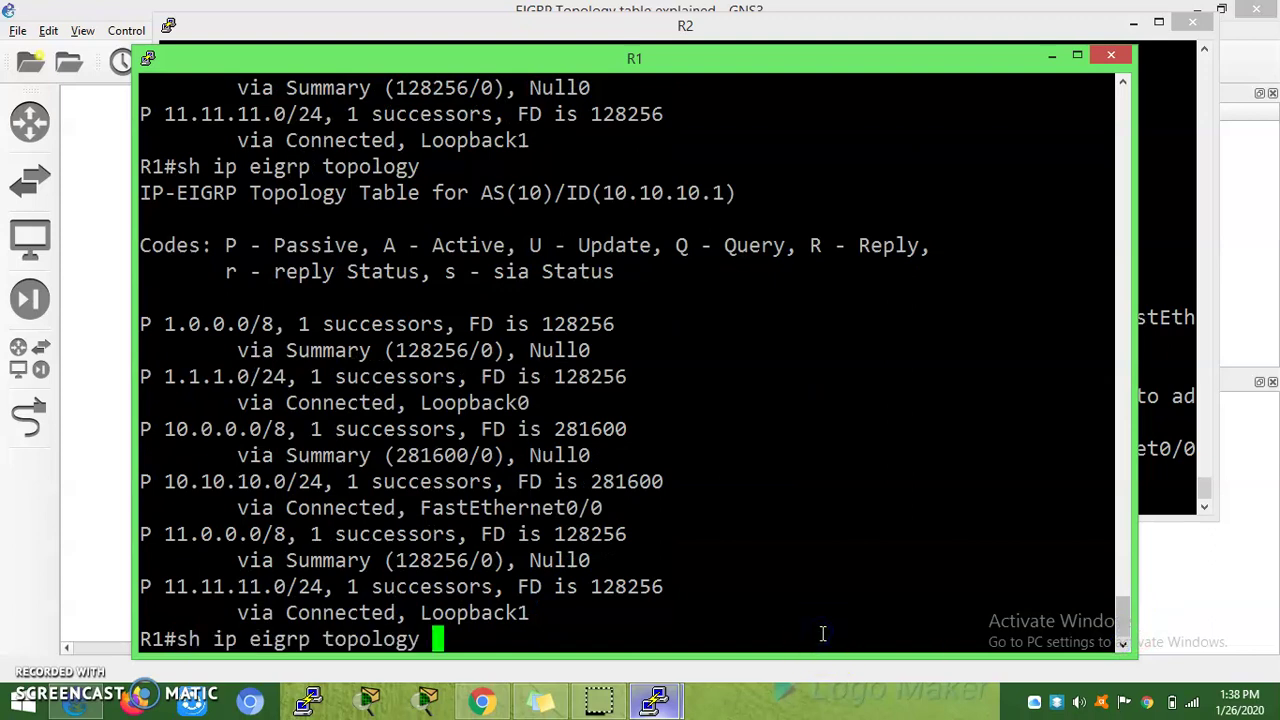
{"action": "key", "text": "Return"}
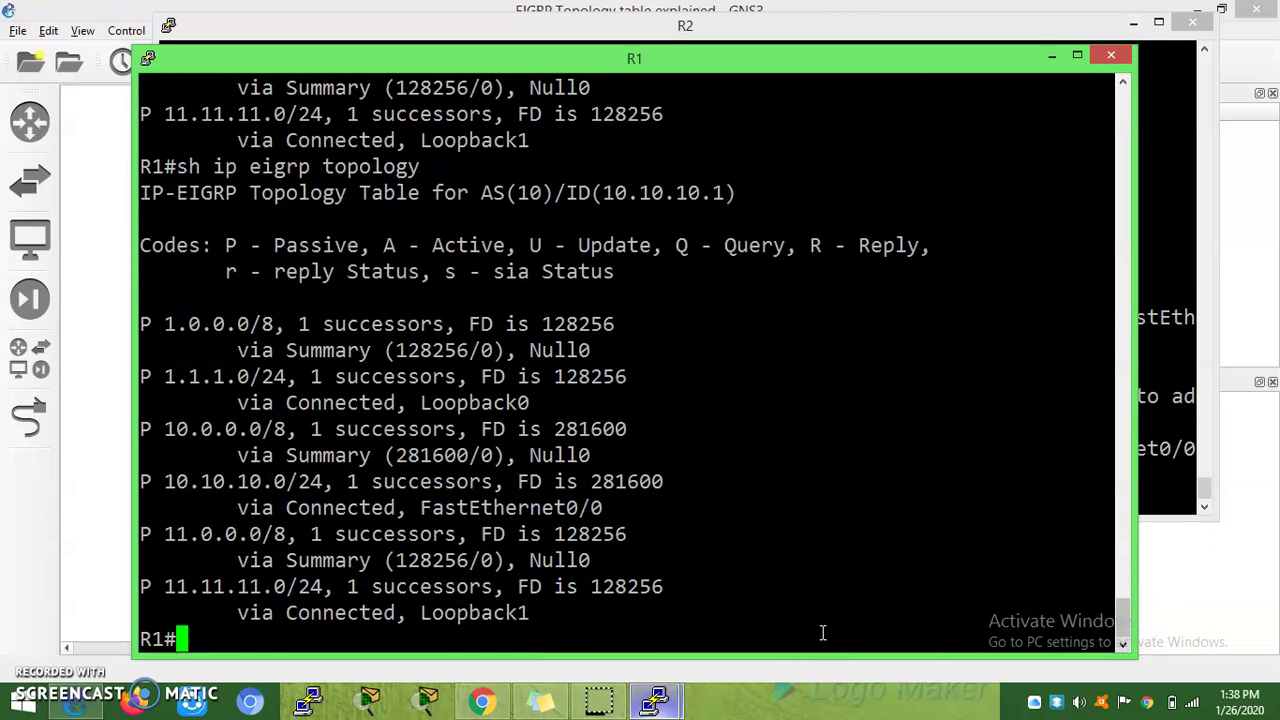
Re-enable R2's FastEthernet 0/0 with 'no shutdown'
{"action": "left_click", "coordinate": [654, 700]}
{"action": "left_click", "coordinate": [748, 620]}
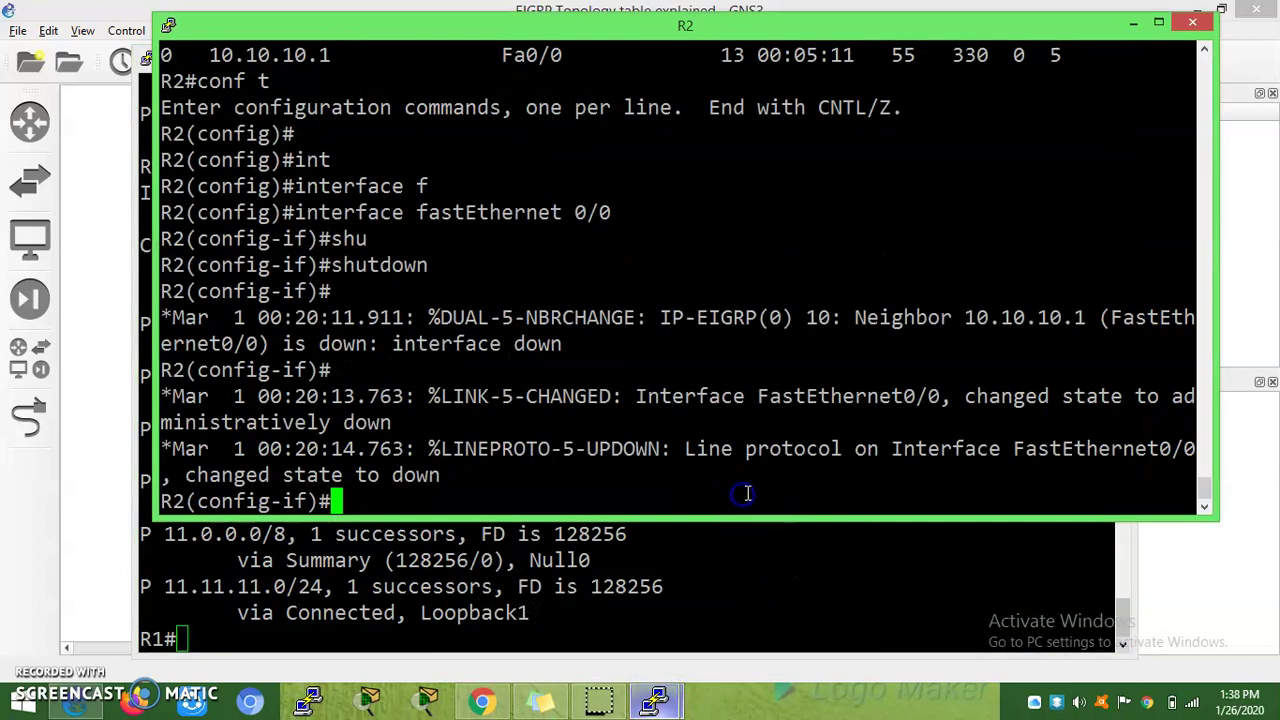
{"action": "type", "text": "no sh"}
{"action": "key", "text": "Tab"}
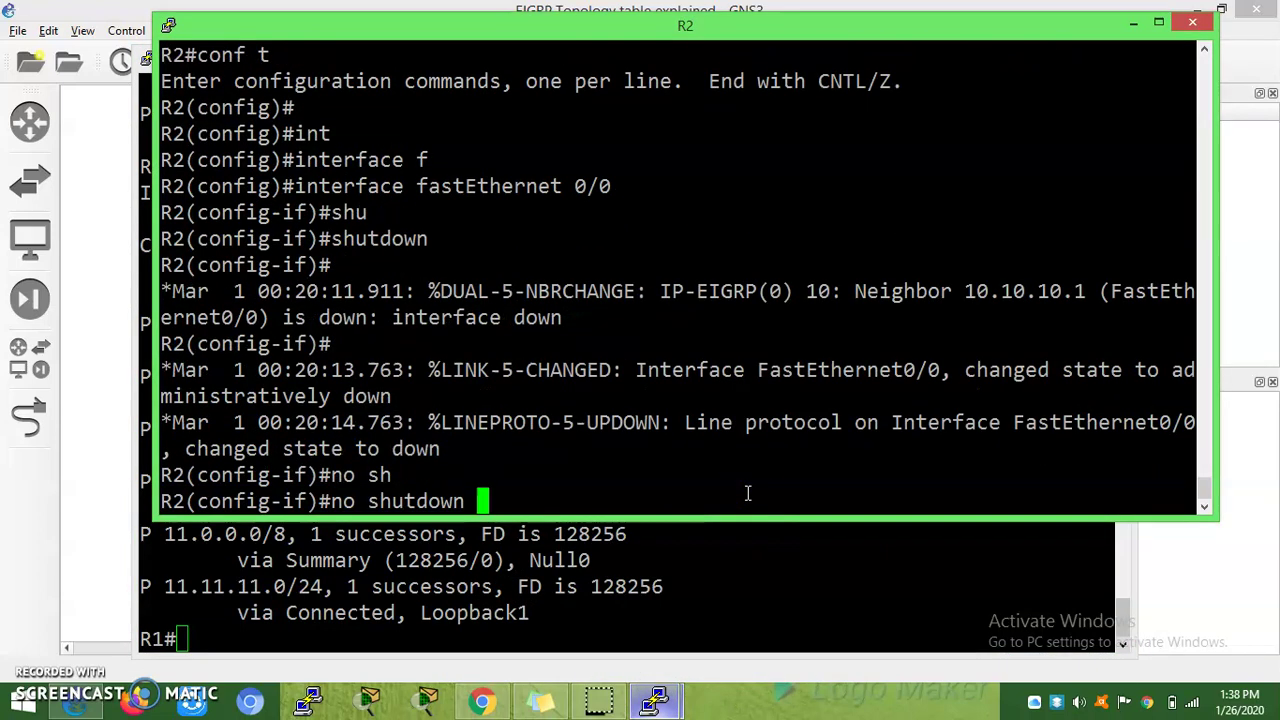
{"action": "key", "text": "Return"}
{"action": "key", "text": "Return"}
List R1's EIGRP neighbors and highlight 10.10.10.2's hold time 13, uptime and SRTT 42
{"action": "left_click", "coordinate": [683, 607]}
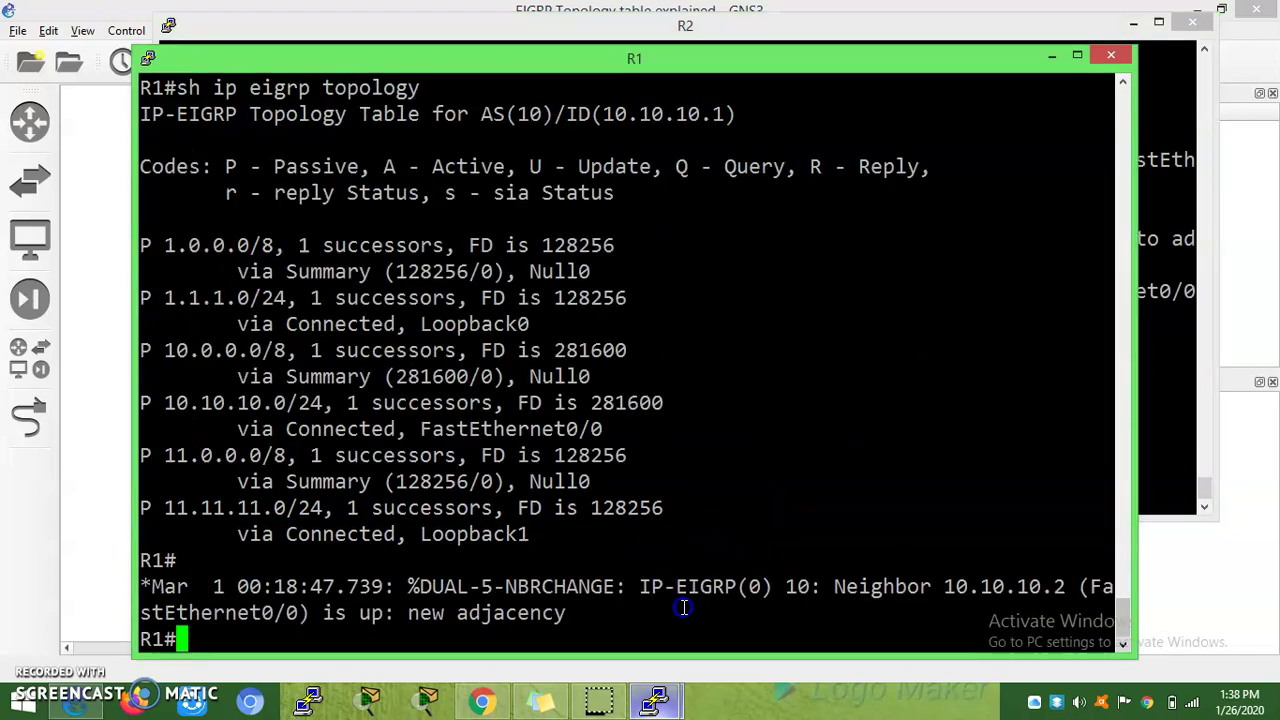
{"action": "type", "text": "sh ip eig"}
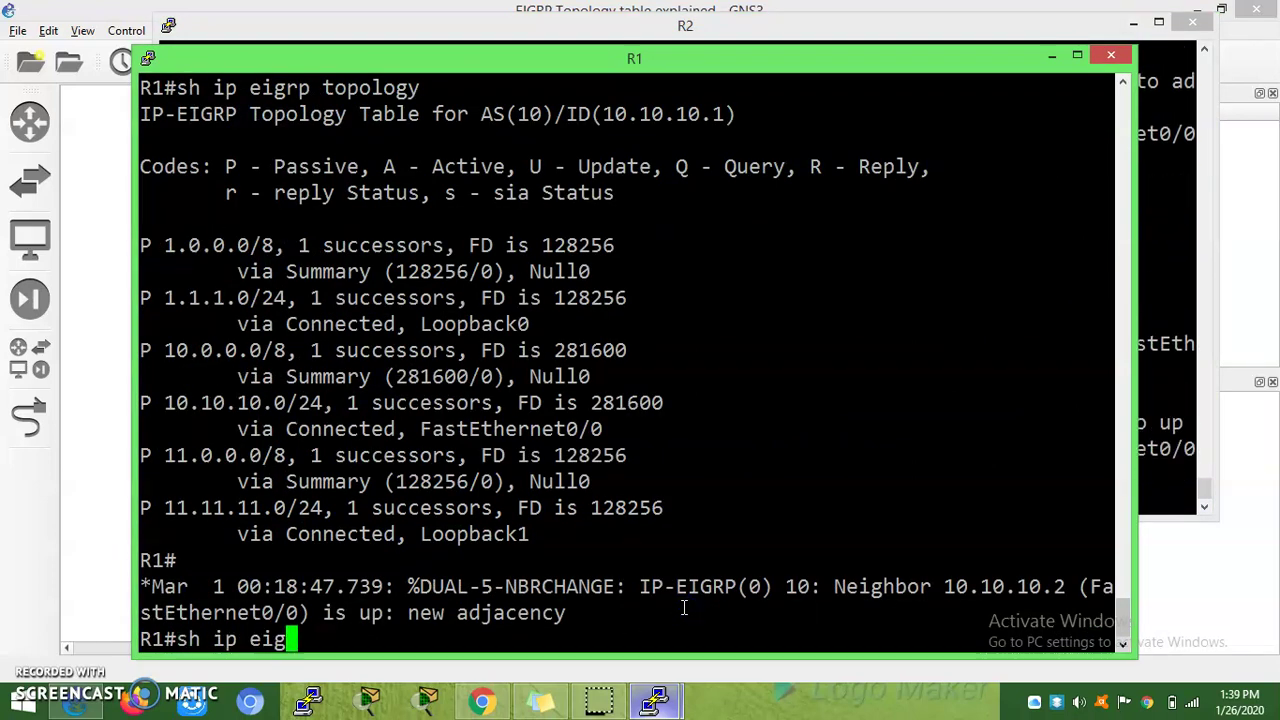
{"action": "key", "text": "Tab"}
{"action": "type", "text": "ne"}
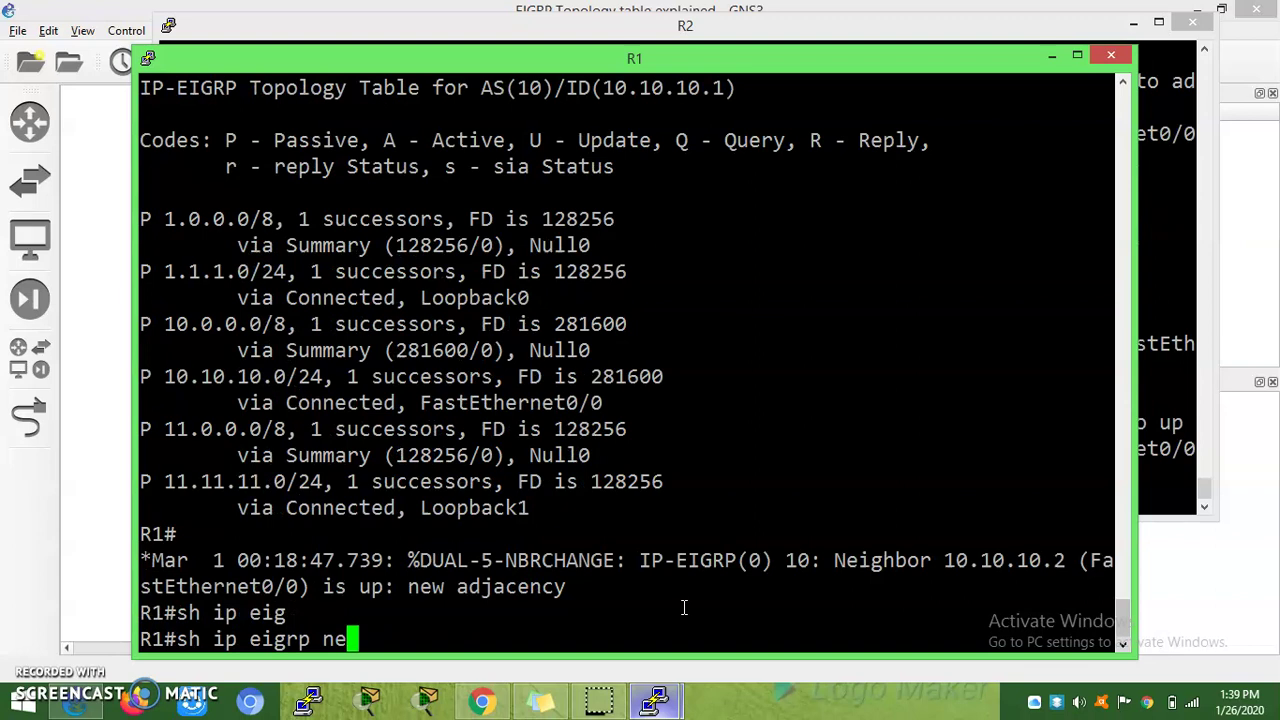
{"action": "type", "text": "i"}
{"action": "key", "text": "Return"}
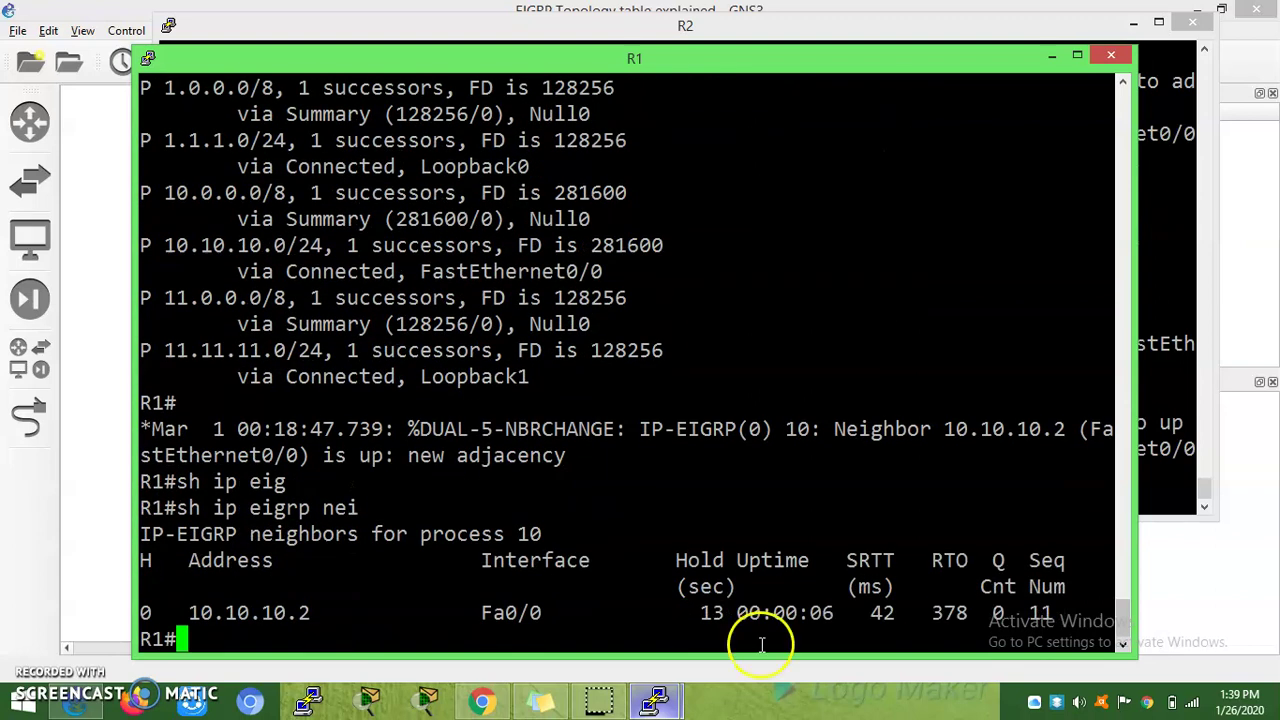
{"action": "double_click", "coordinate": [712, 613]}
{"action": "left_click_drag", "start_coordinate": [740, 612], "coordinate": [814, 611]}
{"action": "double_click", "coordinate": [877, 613]}
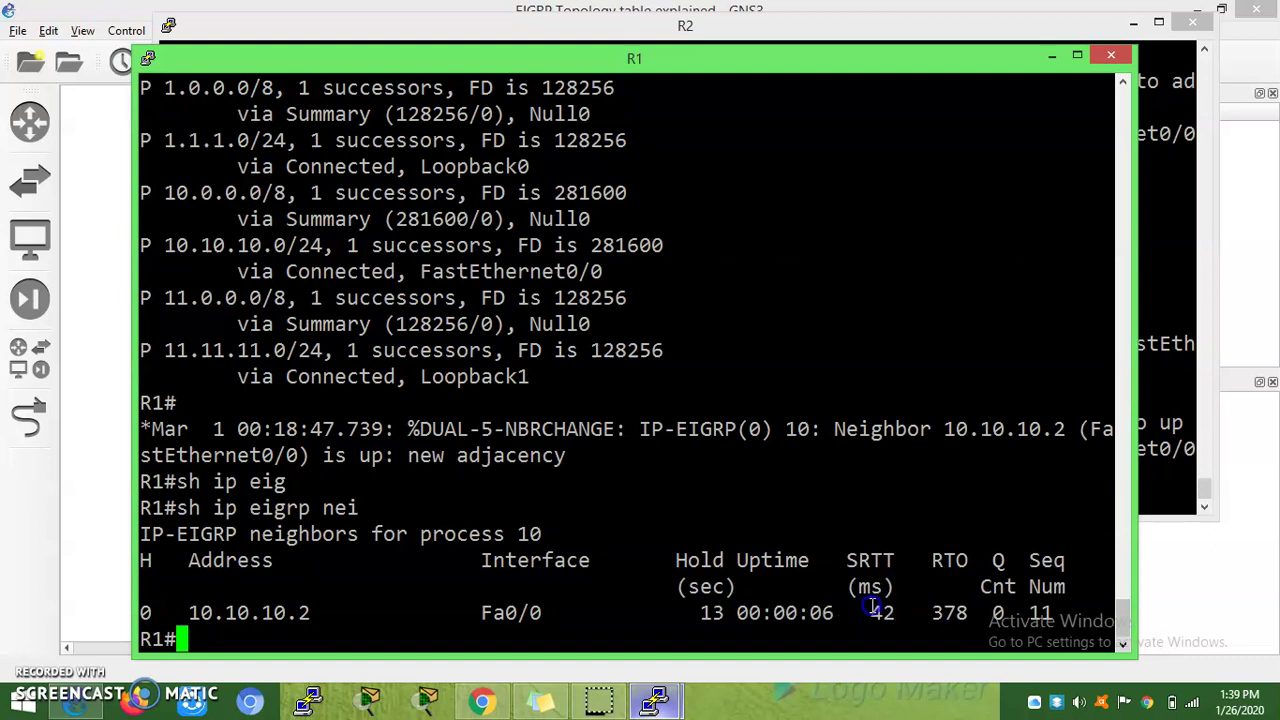
{"action": "left_click", "coordinate": [897, 614]}
Rerun 'sh ip eigrp nei' on R1 five times as 10.10.10.2's uptime reaches 00:00:31
{"action": "left_click", "coordinate": [1240, 445]}
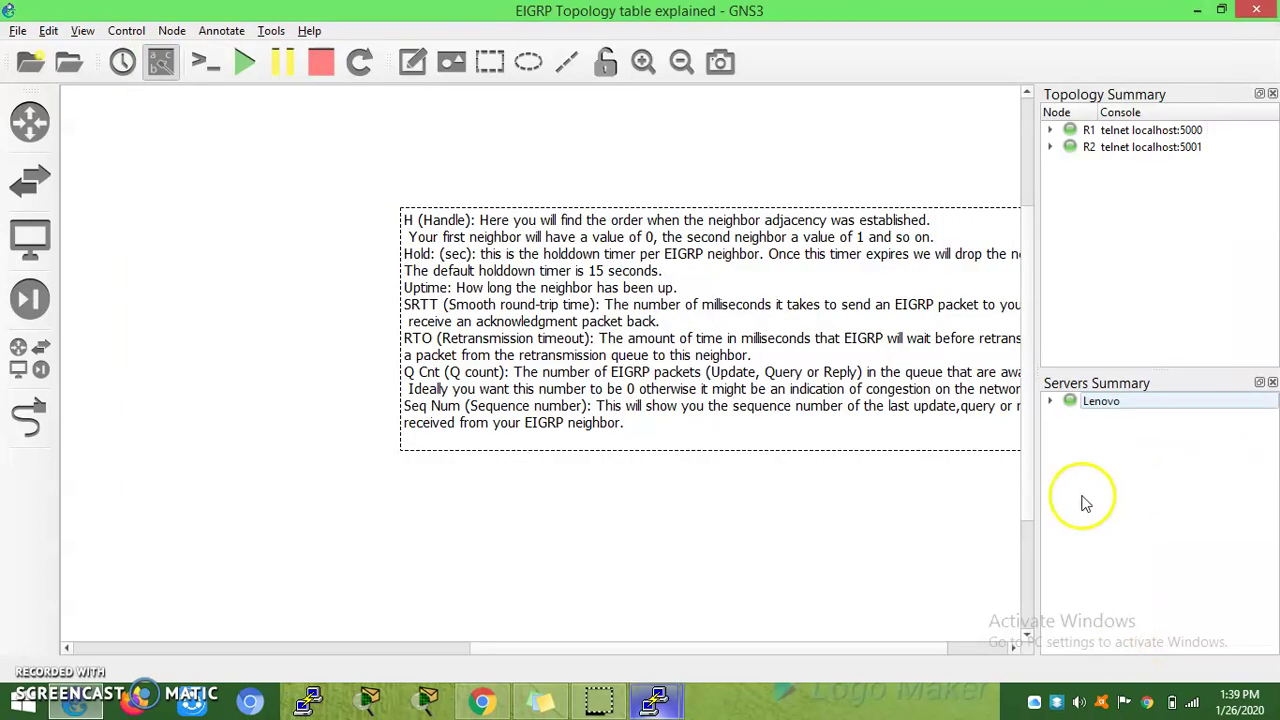
{"action": "mouse_move", "coordinate": [655, 700]}
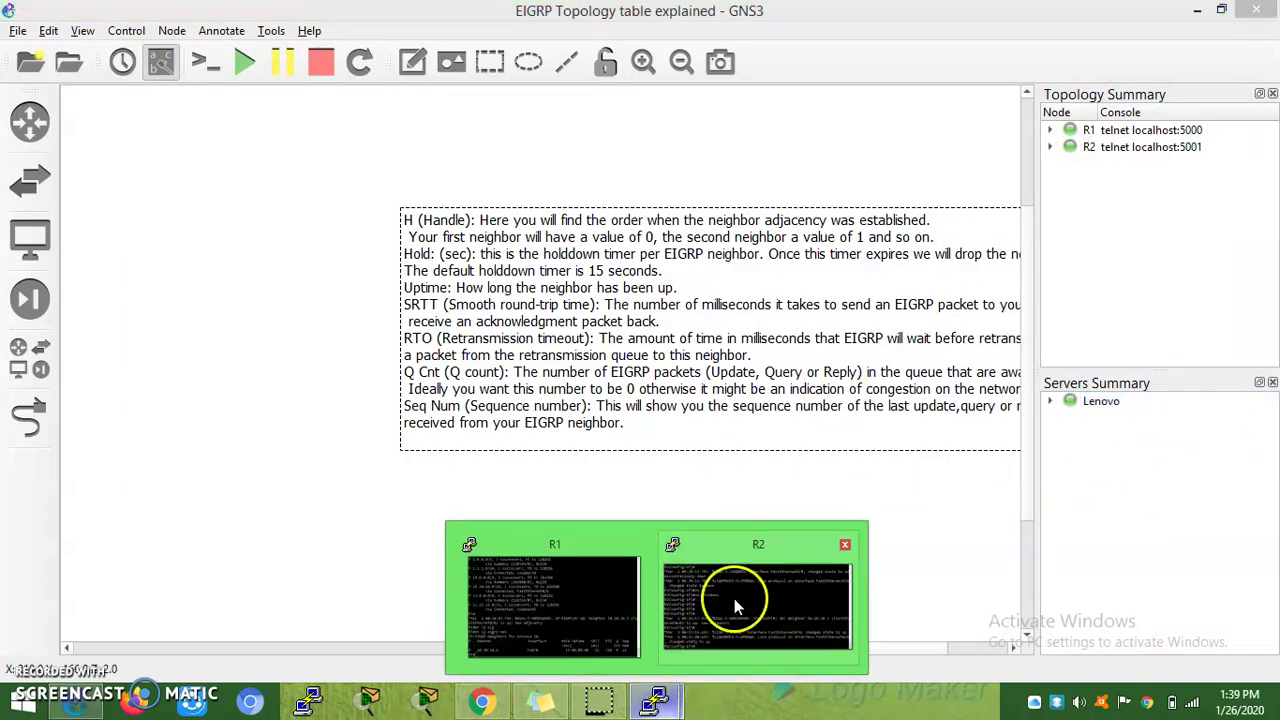
{"action": "left_click", "coordinate": [612, 615]}
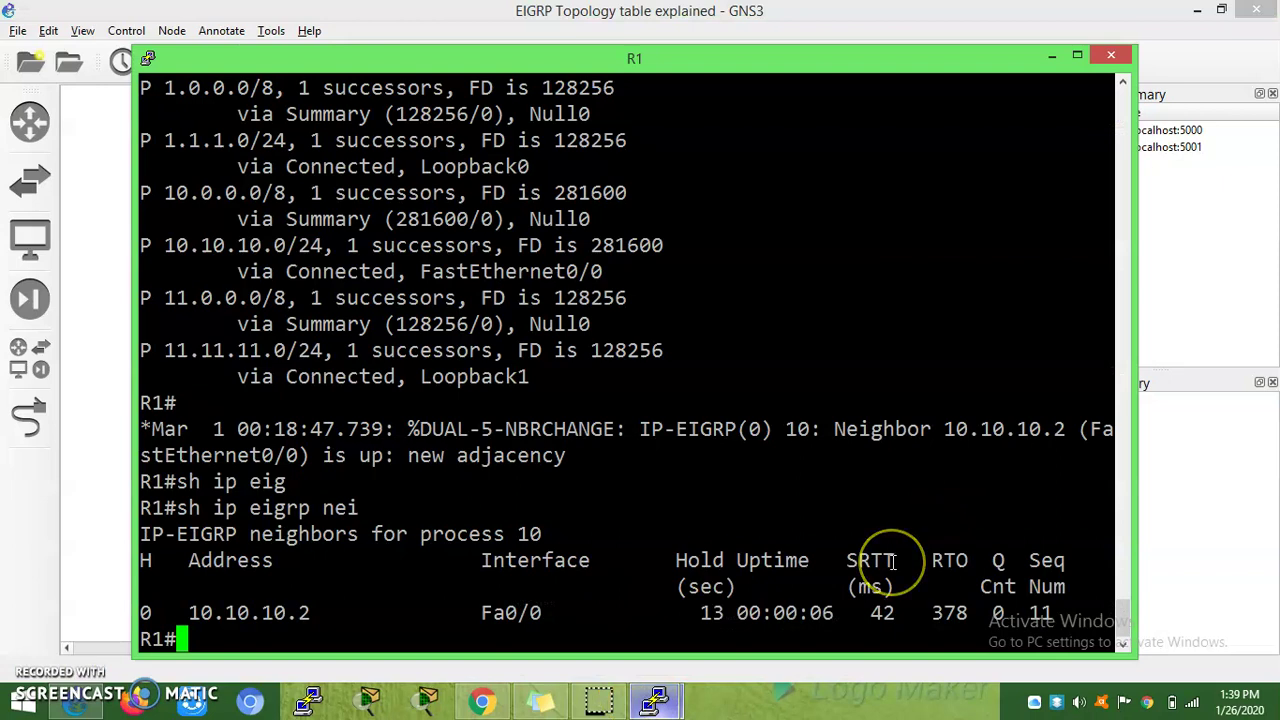
{"action": "key", "text": "Up"}
{"action": "key", "text": "Return"}
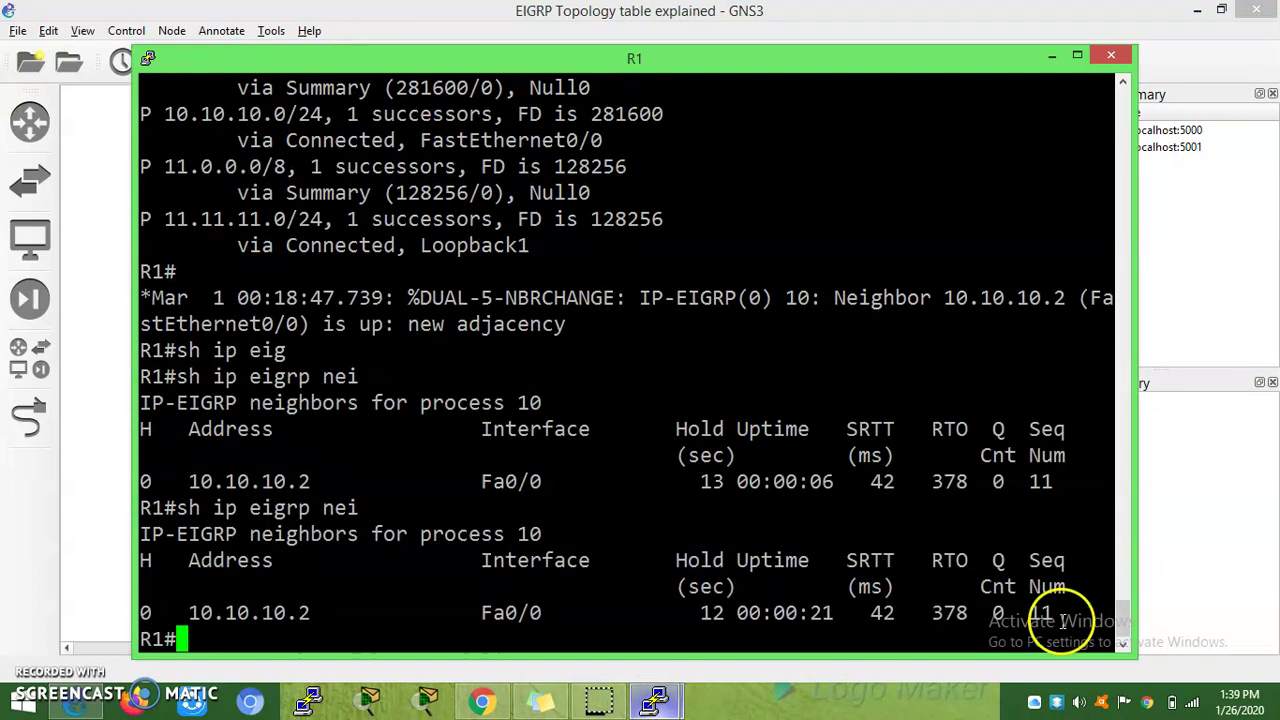
{"action": "left_click", "coordinate": [868, 635]}
{"action": "key", "text": "Up"}
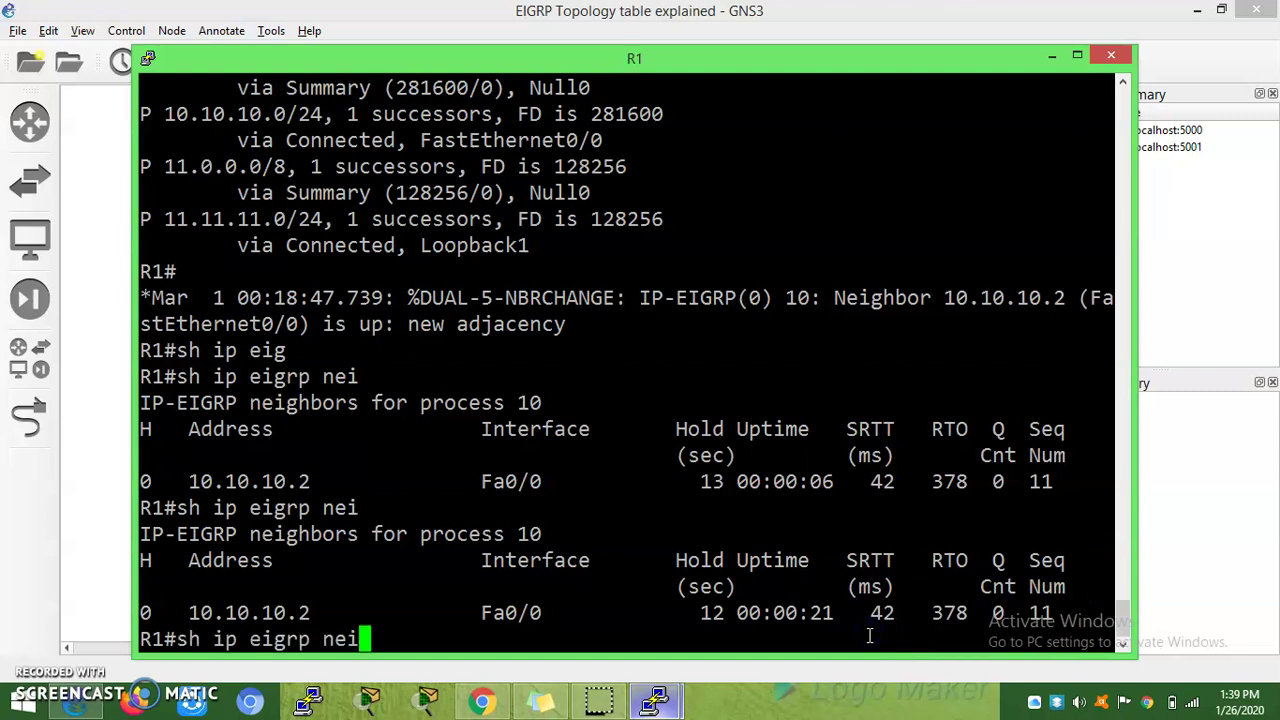
{"action": "key", "text": "Return"}
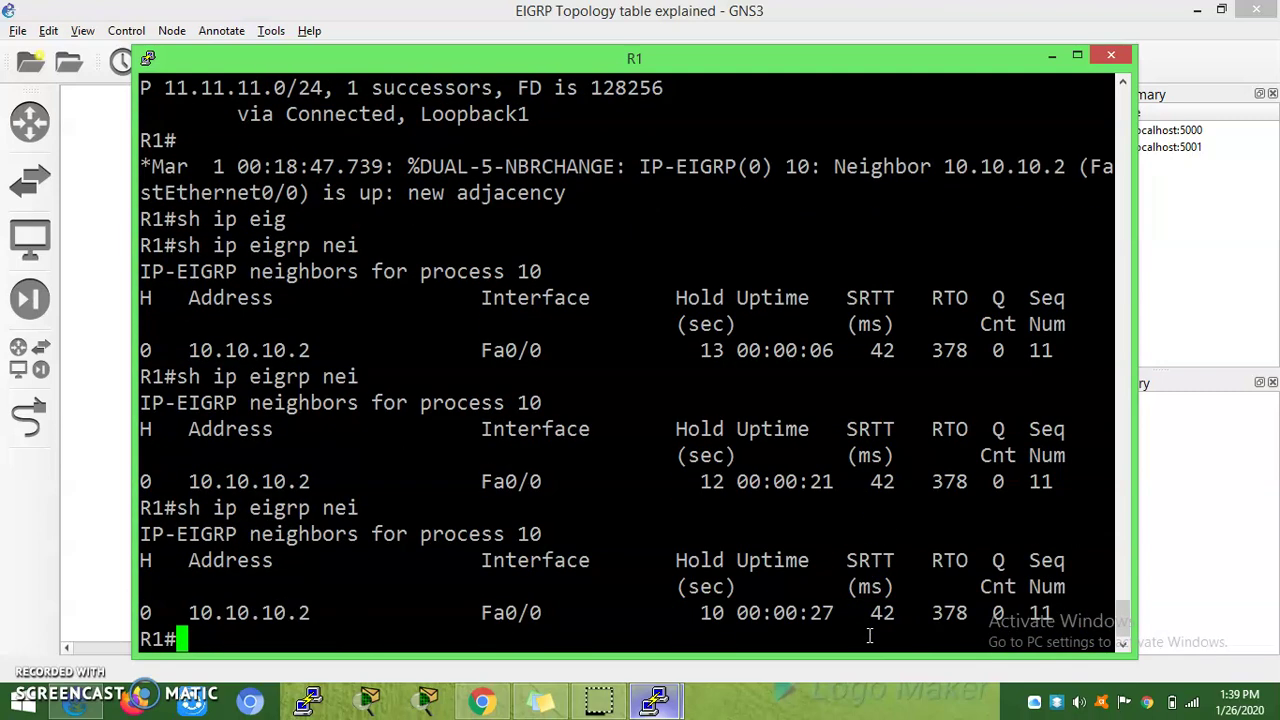
{"action": "key", "text": "Up"}
{"action": "key", "text": "Return"}
{"action": "key", "text": "Up"}
{"action": "key", "text": "Return"}
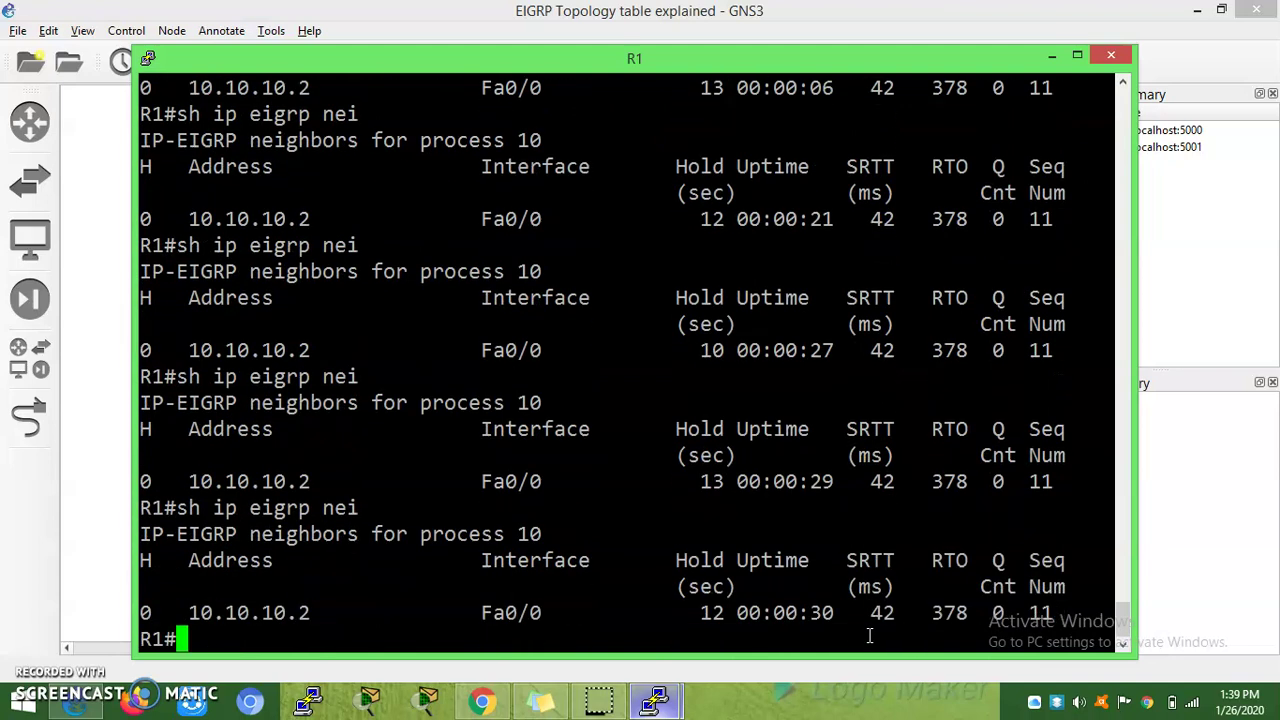
{"action": "key", "text": "Up"}
{"action": "key", "text": "Return"}
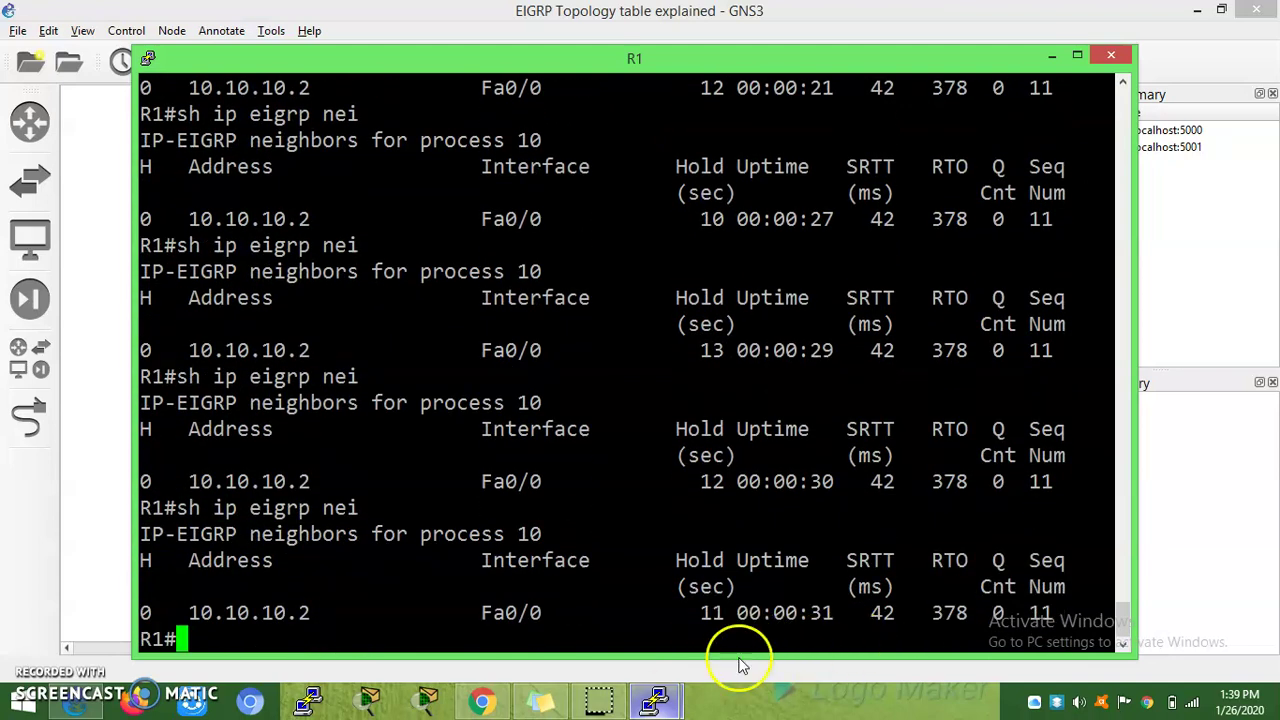
Return R2's console to privileged mode by exiting configuration twice
{"action": "mouse_move", "coordinate": [655, 700]}
{"action": "left_click", "coordinate": [759, 602]}
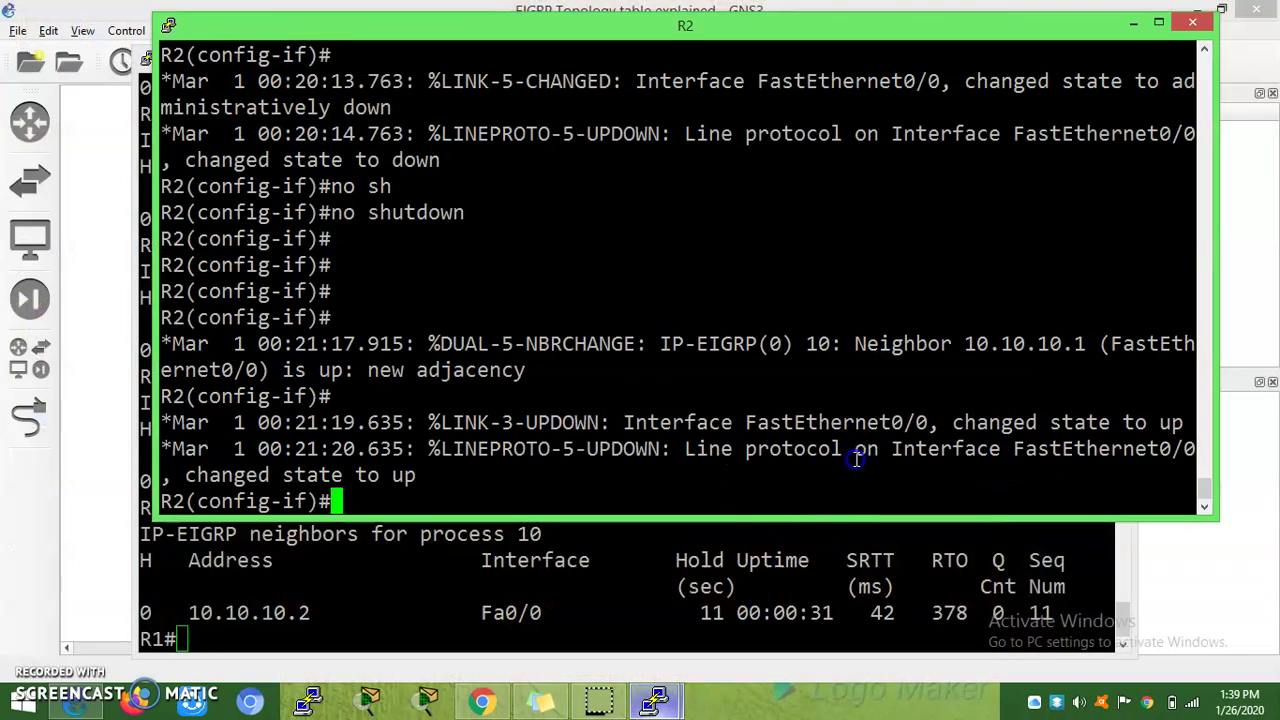
{"action": "type", "text": "exit"}
{"action": "key", "text": "Return"}
{"action": "key", "text": "Return"}
{"action": "key", "text": "Return"}
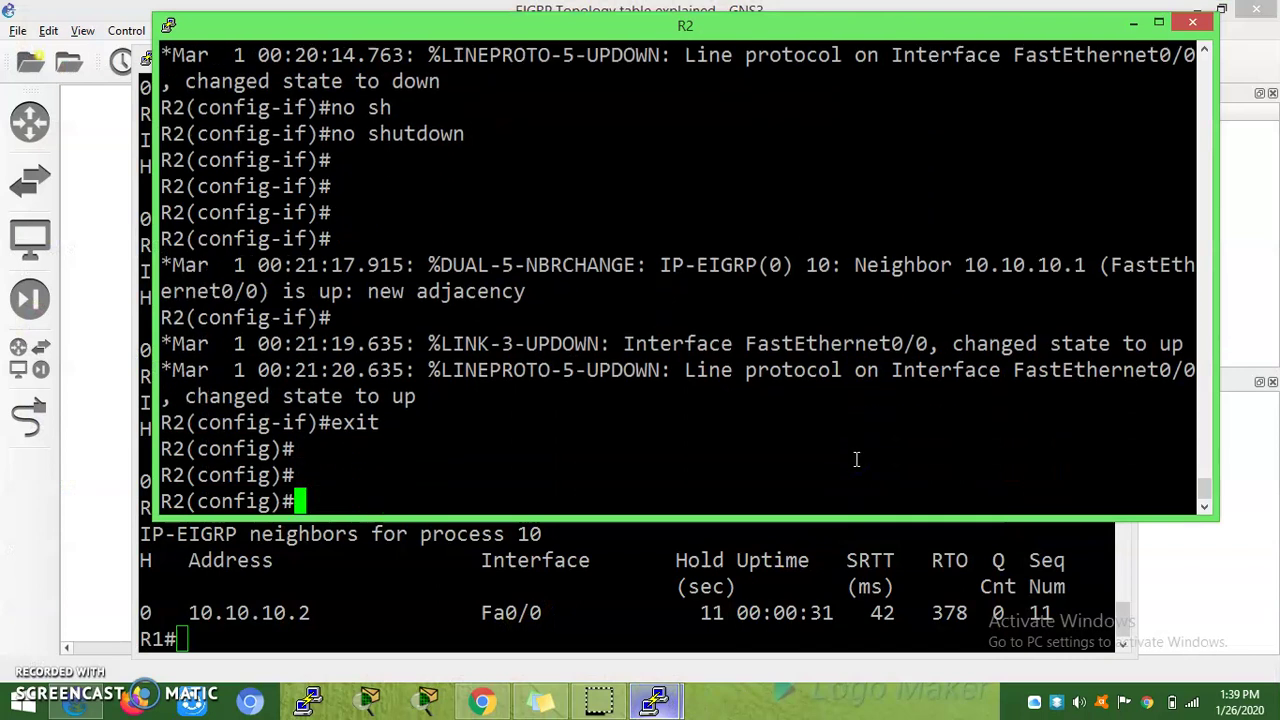
{"action": "type", "text": "exit"}
{"action": "key", "text": "Return"}
{"action": "key", "text": "Return"}
List R2's EIGRP neighbors and highlight RTO 234, Seq 10 and neighbor 10.10.10.1
{"action": "type", "text": "sh"}
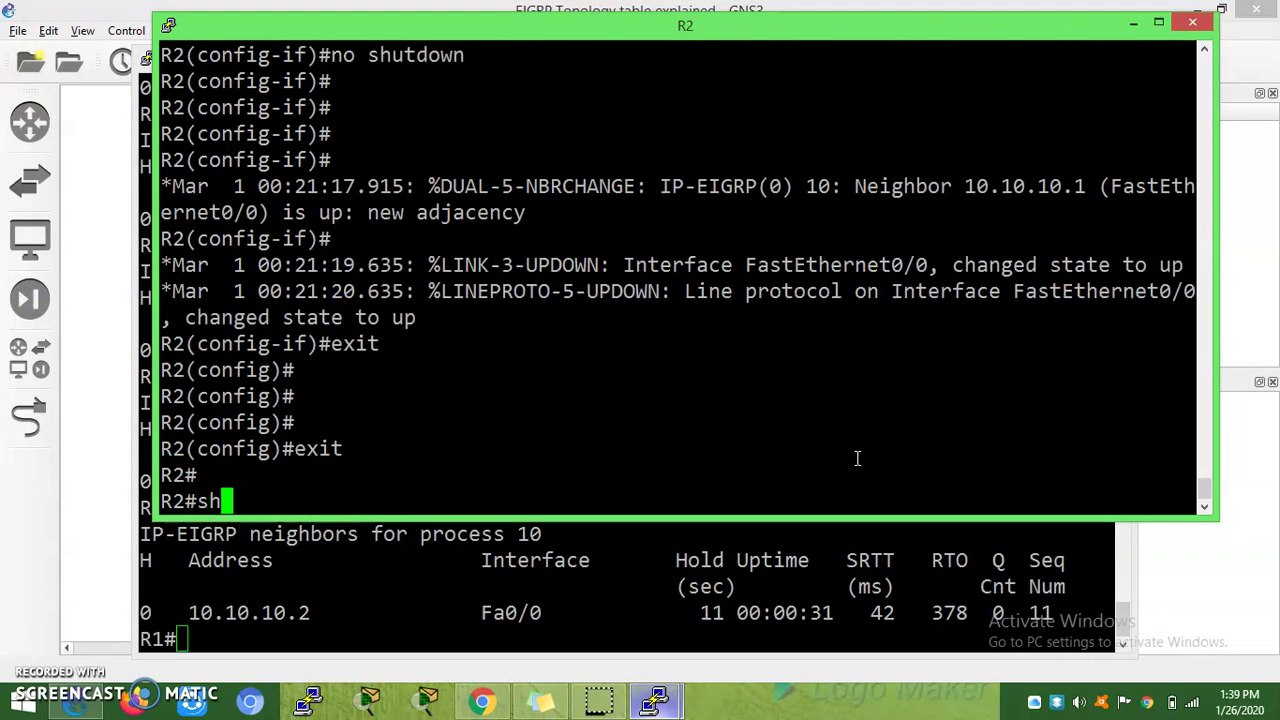
{"action": "type", "text": " ip eig"}
{"action": "key", "text": "Tab"}
{"action": "type", "text": "ne"}
{"action": "key", "text": "Tab"}
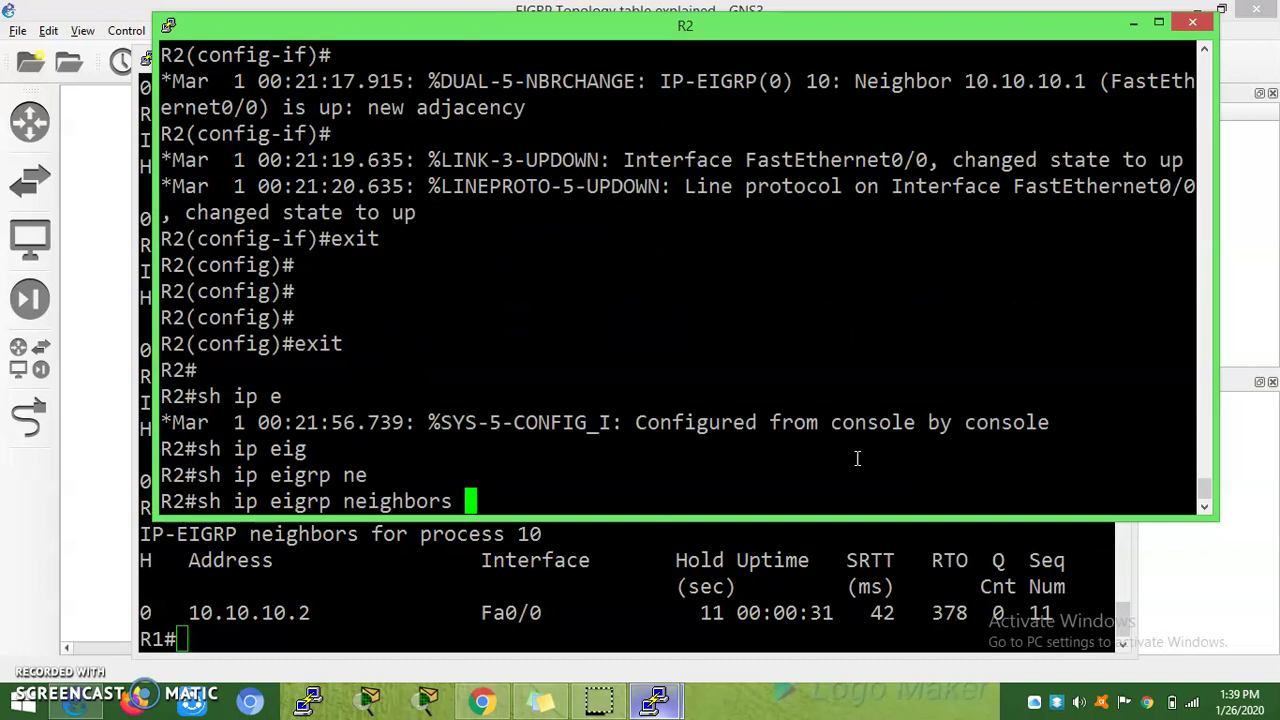
{"action": "key", "text": "Return"}
{"action": "left_click_drag", "start_coordinate": [986, 475], "coordinate": [956, 475]}
{"action": "left_click", "coordinate": [1034, 462]}
{"action": "double_click", "coordinate": [1060, 475]}
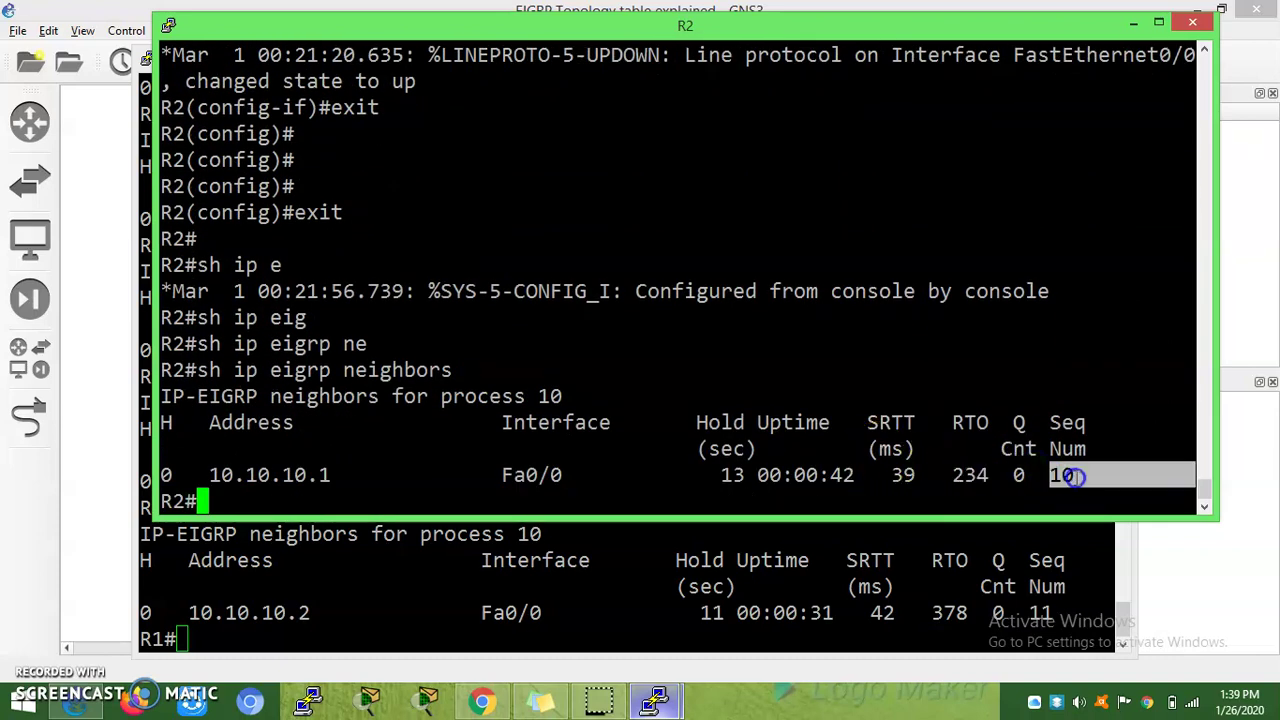
{"action": "left_click", "coordinate": [619, 489]}
{"action": "double_click", "coordinate": [220, 475]}
{"action": "left_click", "coordinate": [437, 451]}
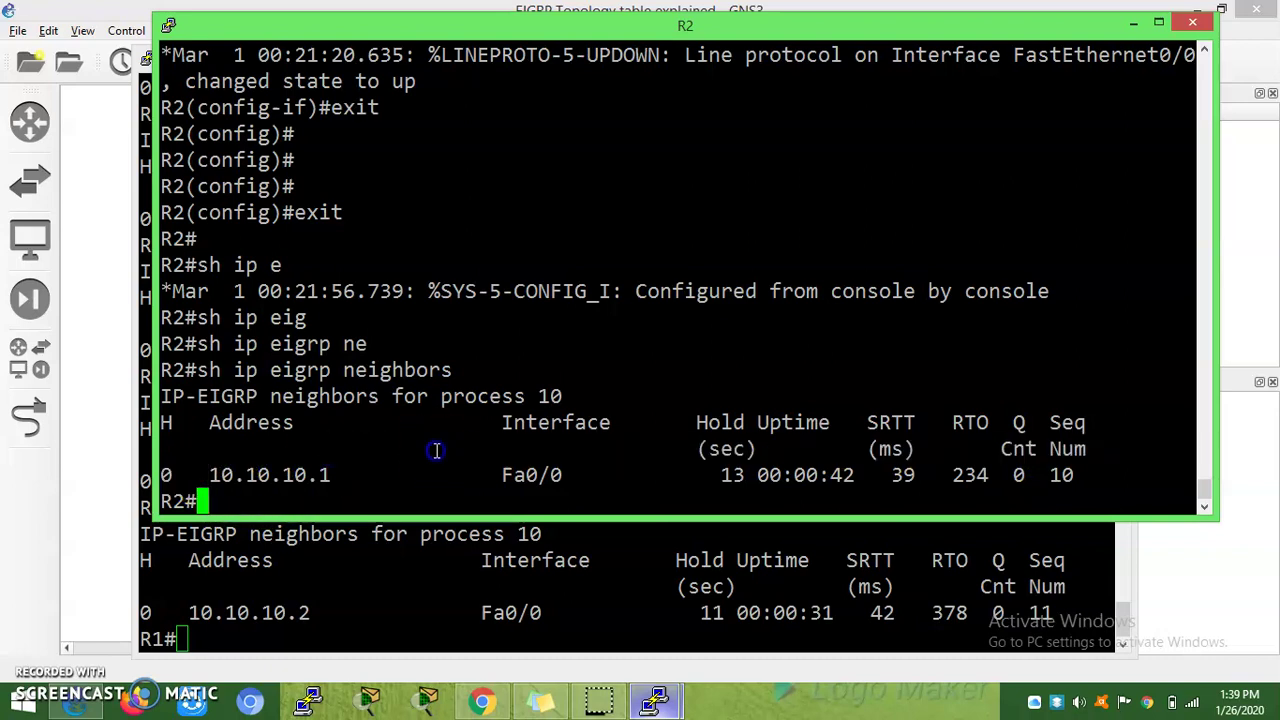
{"action": "left_click_drag", "start_coordinate": [563, 475], "coordinate": [694, 474]}
{"action": "left_click", "coordinate": [500, 475]}
Display R2's EIGRP topology table, showing 1.0.0.0/8 and 11.0.0.0/8 via 10.10.10.1
{"action": "type", "text": "sh ip eig"}
{"action": "key", "text": "Tab"}
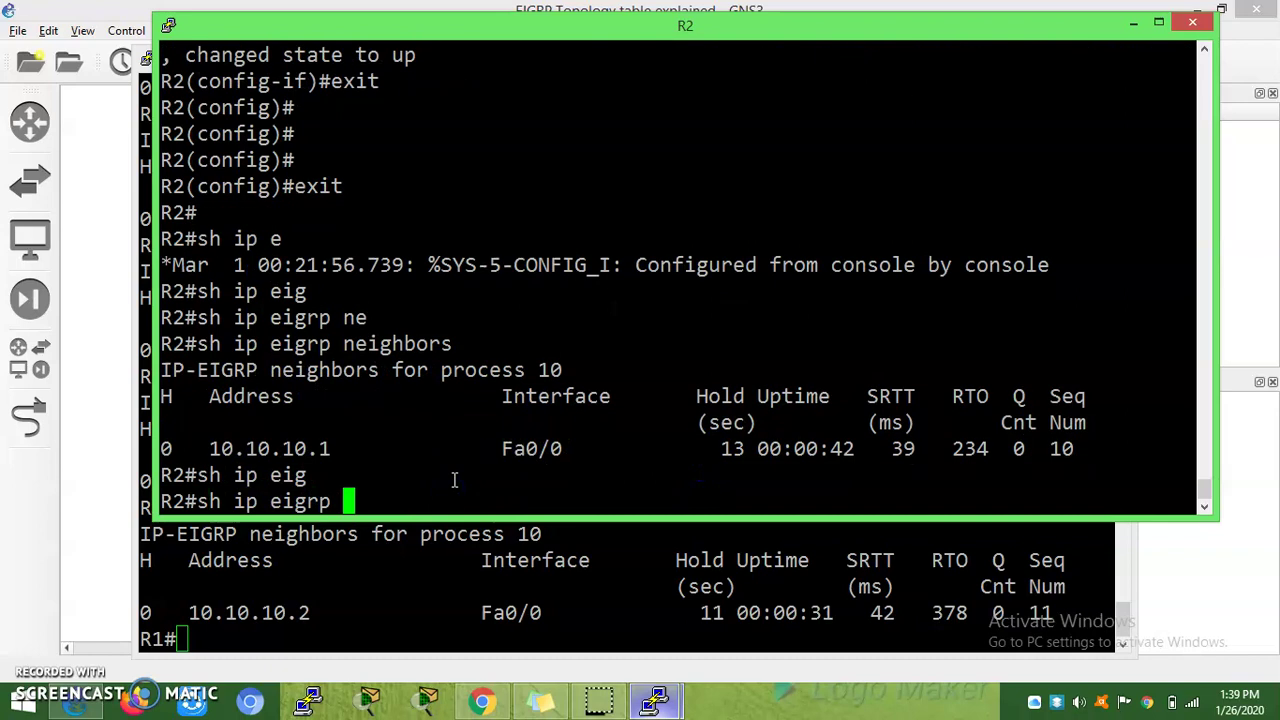
{"action": "type", "text": "top"}
{"action": "key", "text": "Tab"}
{"action": "key", "text": "Return"}
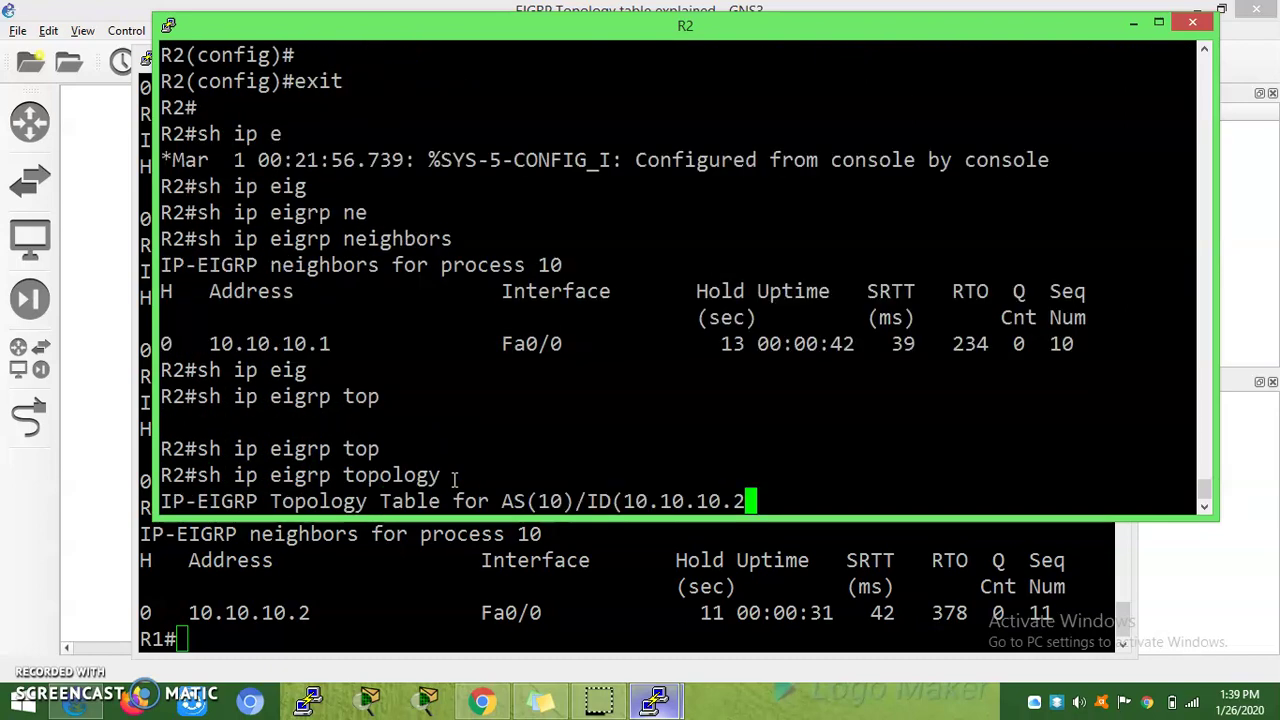
{"action": "left_click", "coordinate": [683, 344]}
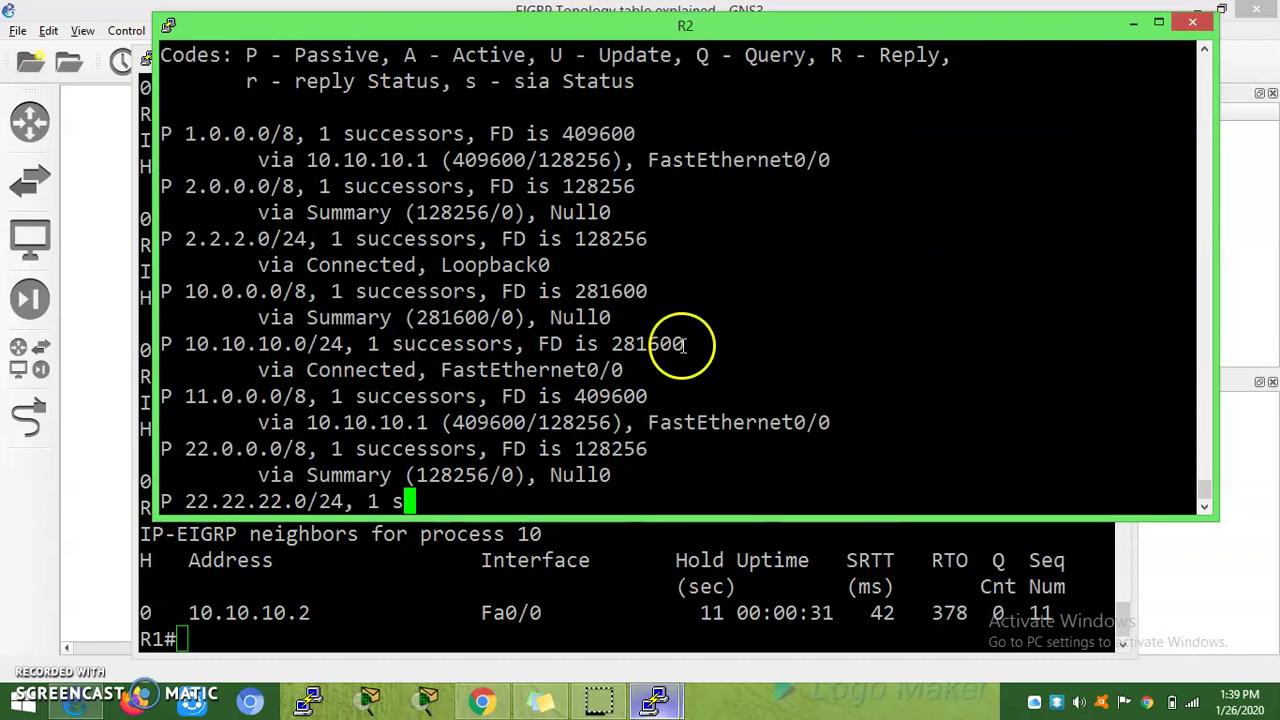
Maximize R2's console and highlight the 1.0.0.0/8 route entry and its P state letter
{"action": "left_click", "coordinate": [1158, 22]}
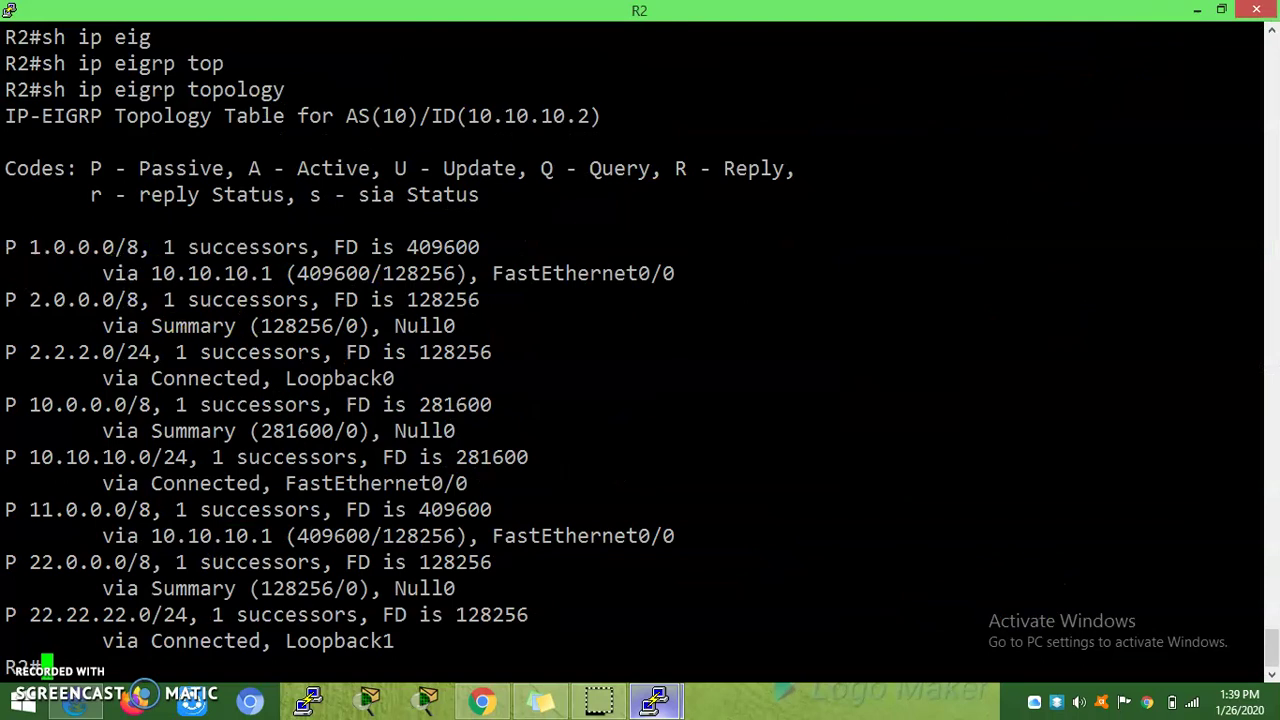
{"action": "left_click_drag", "start_coordinate": [6, 247], "coordinate": [490, 250]}
{"action": "left_click", "coordinate": [108, 250]}
{"action": "mouse_move", "coordinate": [28, 250]}
{"action": "left_mouse_down"}
{"action": "mouse_move", "coordinate": [10, 240]}
{"action": "mouse_move", "coordinate": [40, 240]}
{"action": "left_mouse_up"}
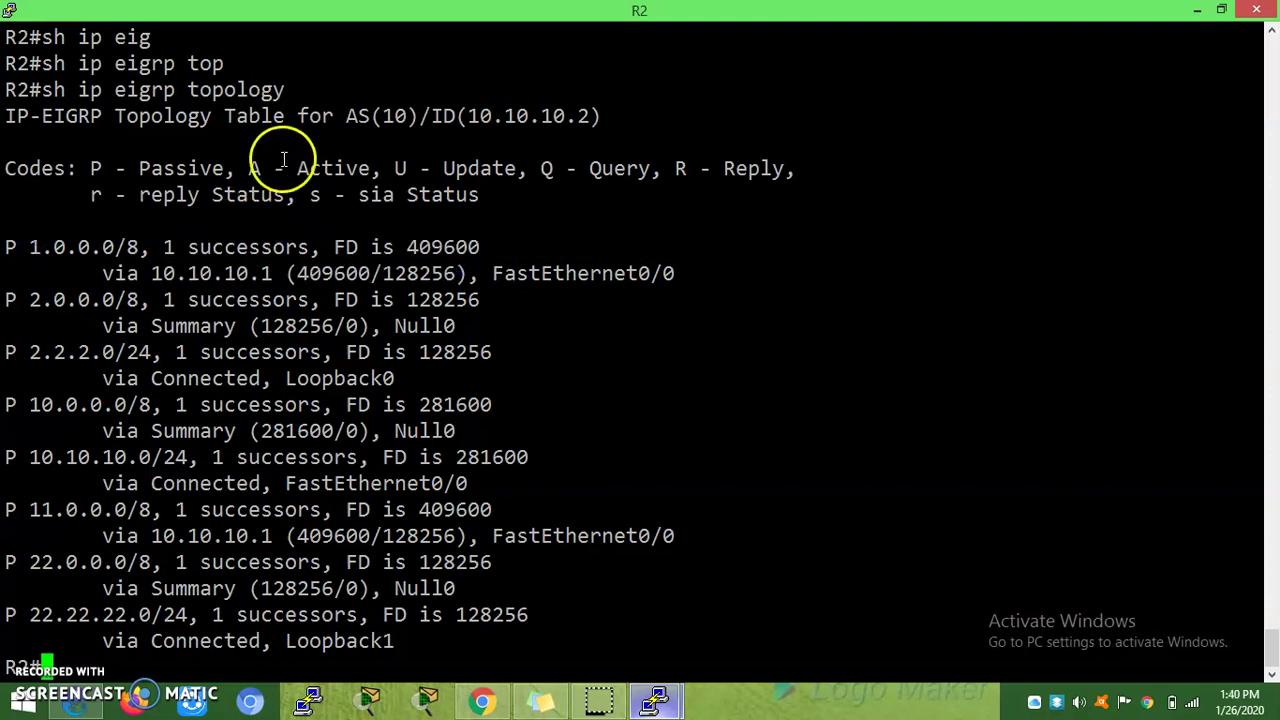
Highlight the A - Active, Q - Query and P - Passive codes in the legend
{"action": "left_click_drag", "start_coordinate": [240, 168], "coordinate": [370, 168]}
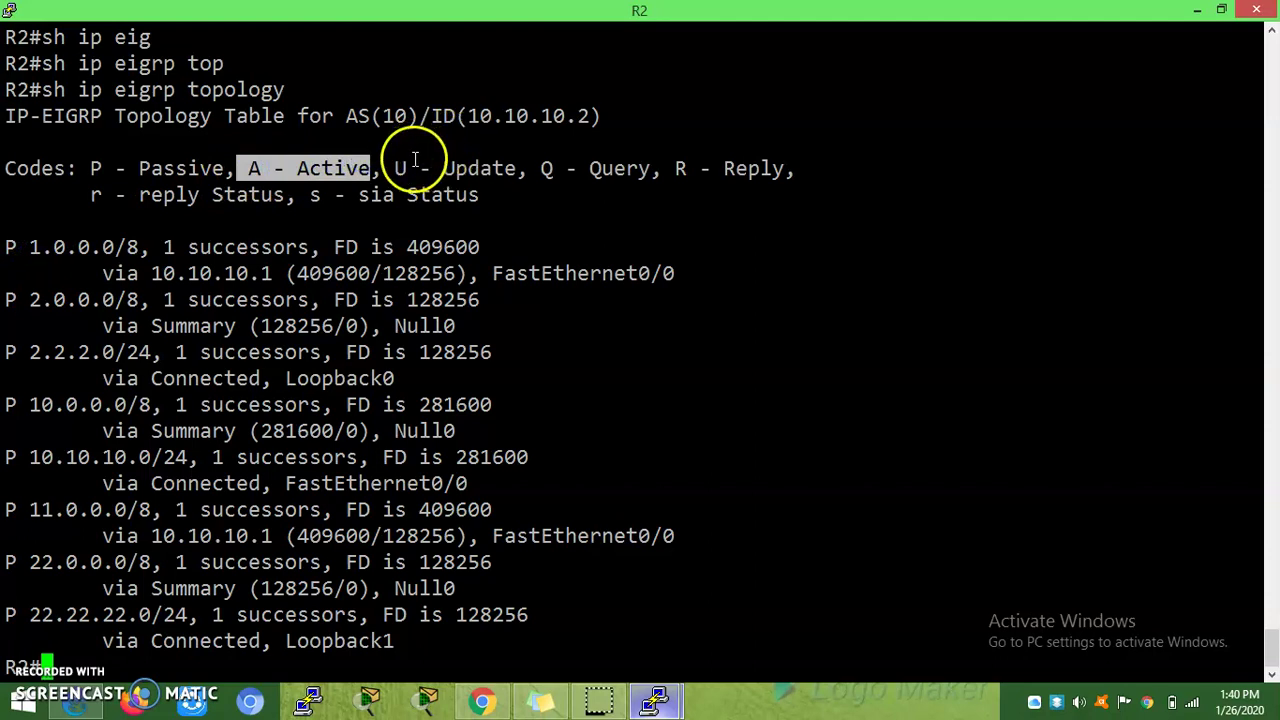
{"action": "left_click_drag", "start_coordinate": [548, 168], "coordinate": [601, 168]}
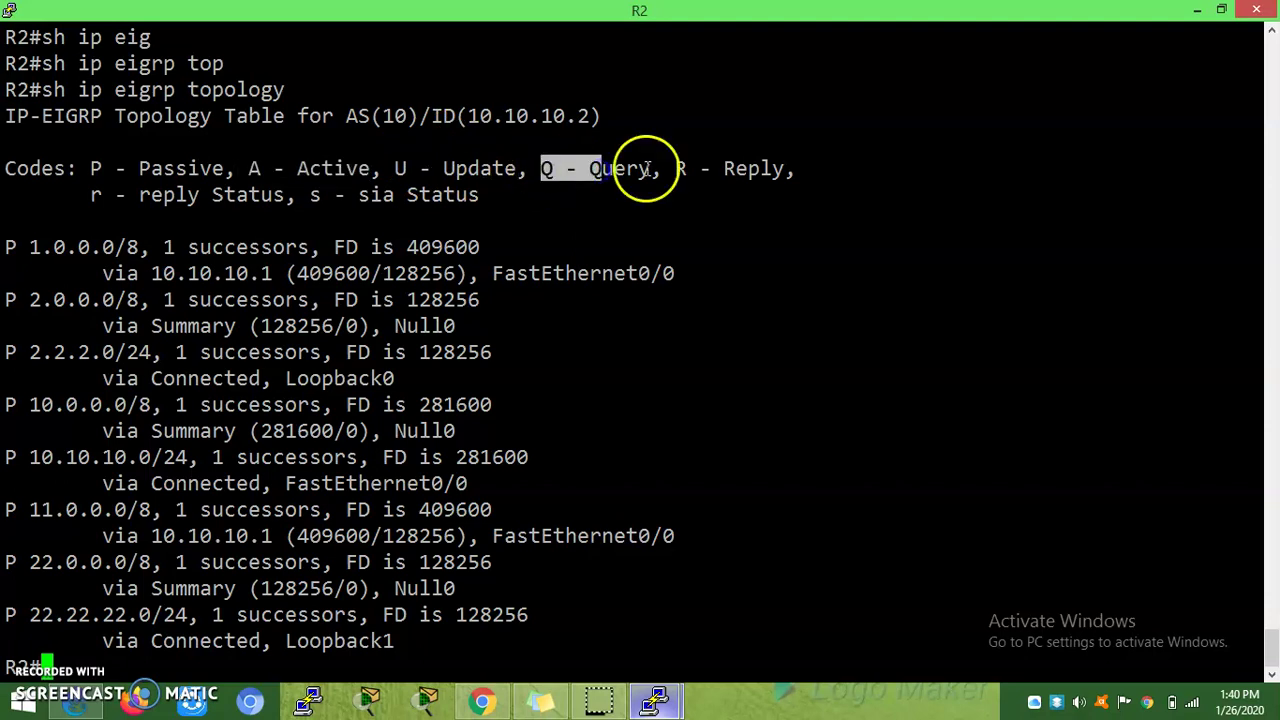
{"action": "left_click_drag", "start_coordinate": [91, 170], "coordinate": [748, 171]}
{"action": "double_click", "coordinate": [597, 165]}
{"action": "left_click", "coordinate": [723, 191]}
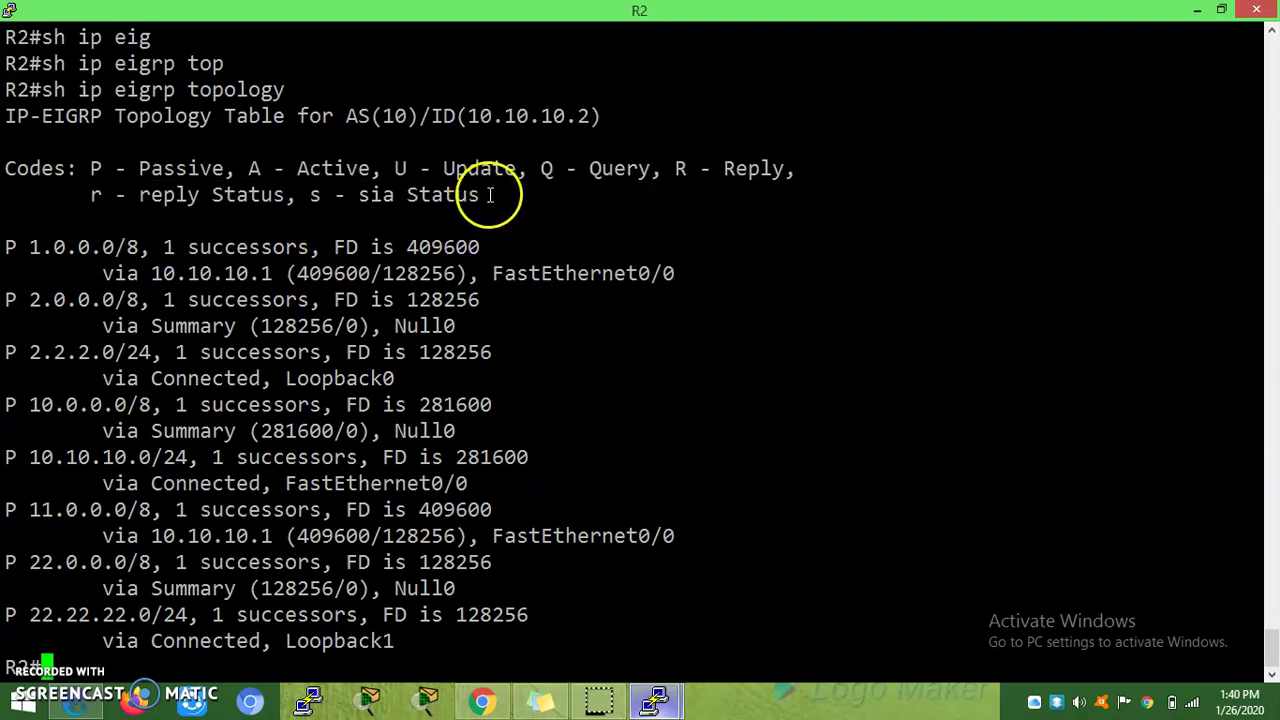
Highlight the r - reply and s - sia Status codes, then 1.0.0.0/8's feasible distance 409600
{"action": "left_click_drag", "start_coordinate": [495, 195], "coordinate": [362, 195]}
{"action": "left_click", "coordinate": [229, 249]}
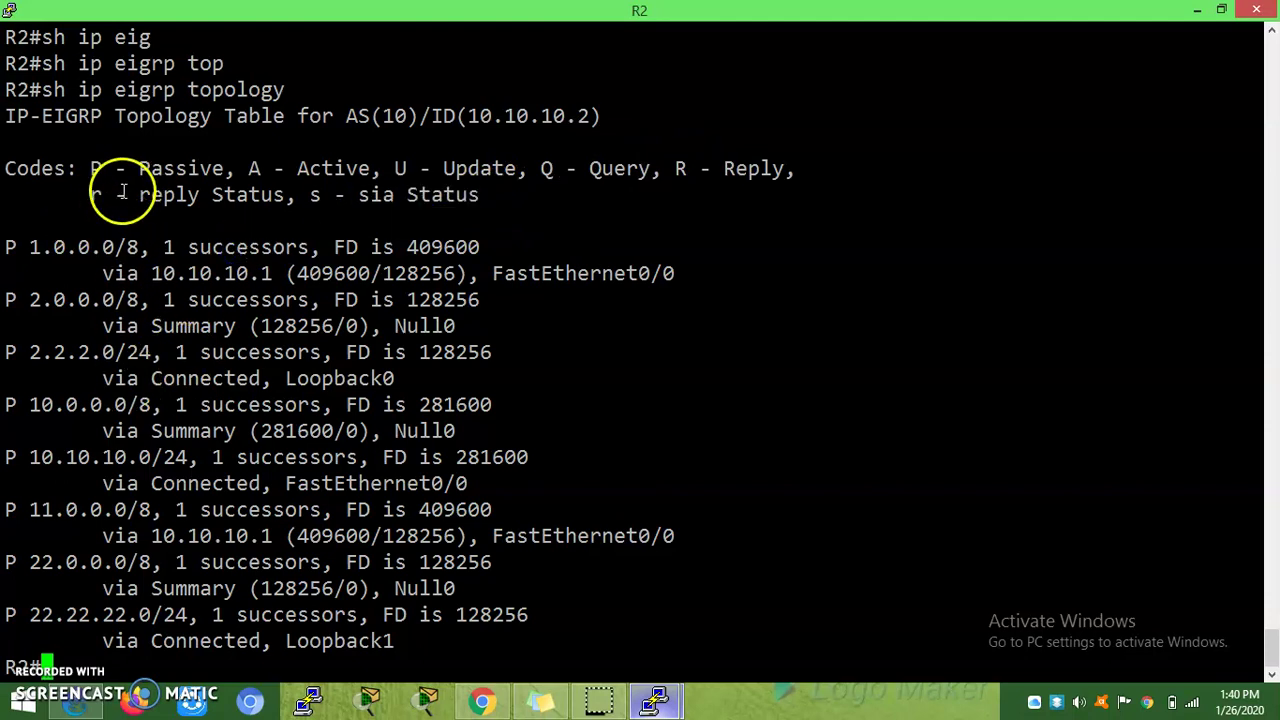
{"action": "left_click_drag", "start_coordinate": [92, 197], "coordinate": [202, 195]}
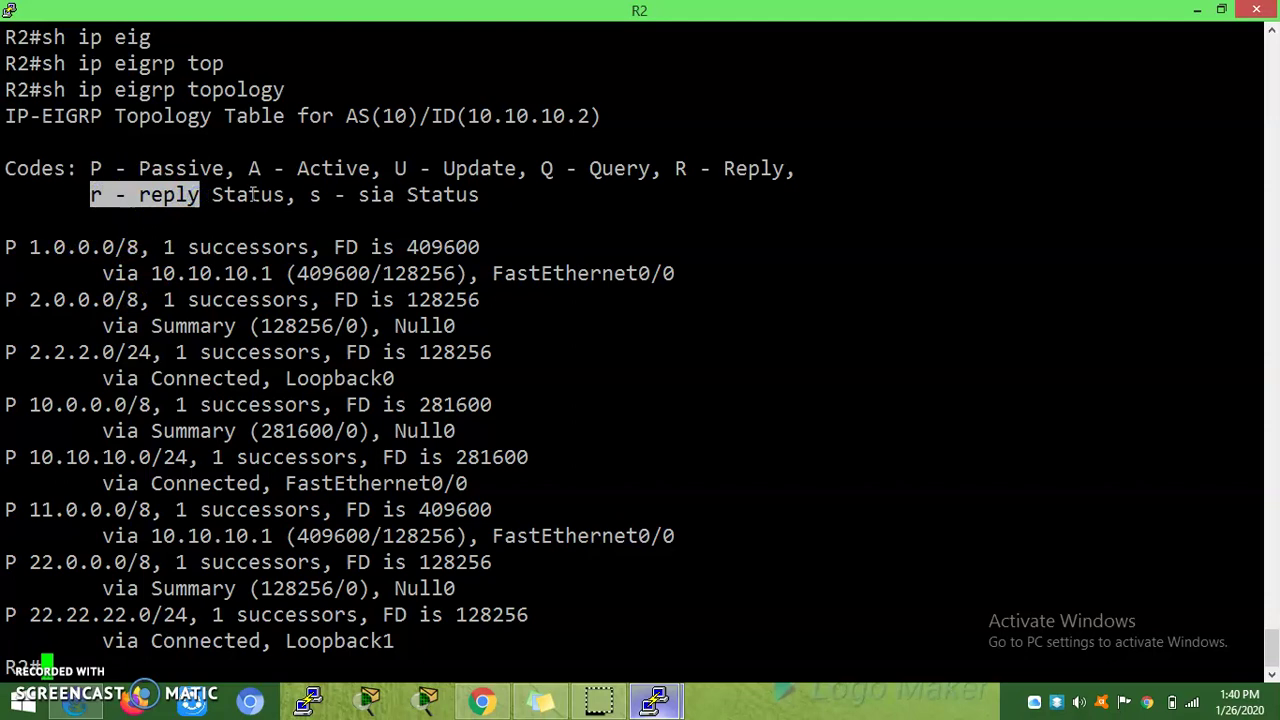
{"action": "left_click", "coordinate": [314, 188]}
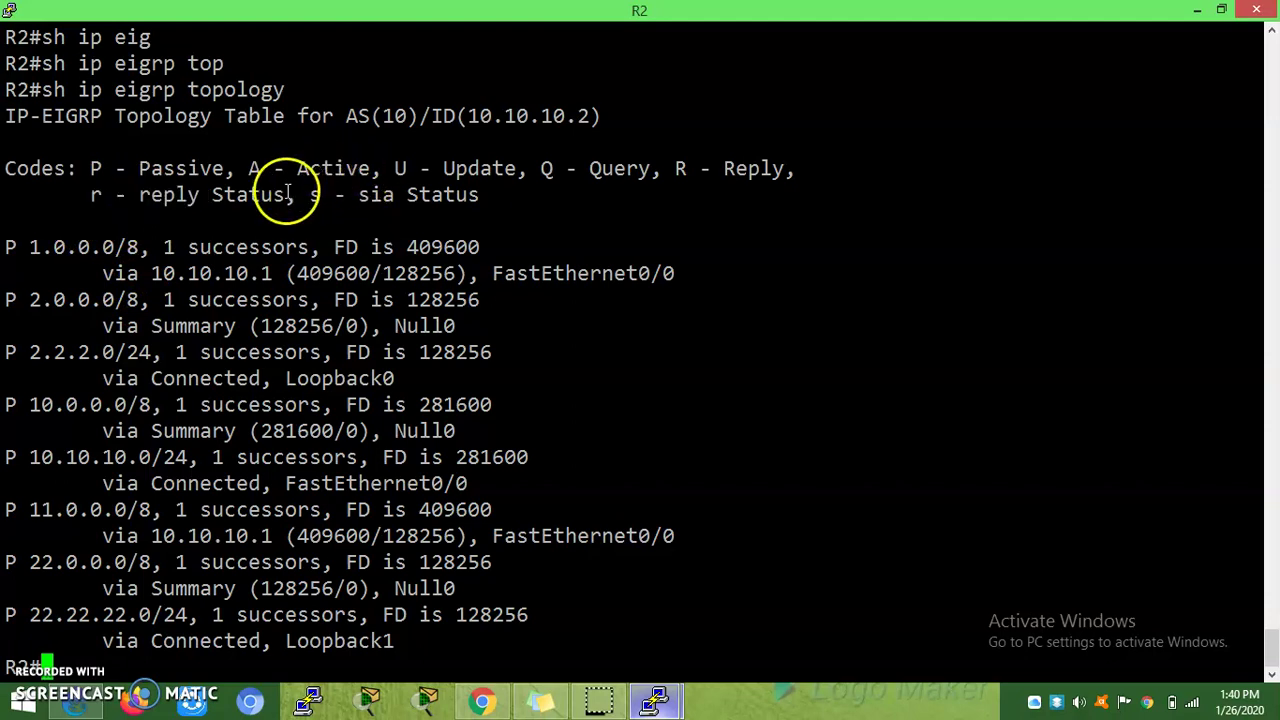
{"action": "left_click_drag", "start_coordinate": [290, 195], "coordinate": [140, 194]}
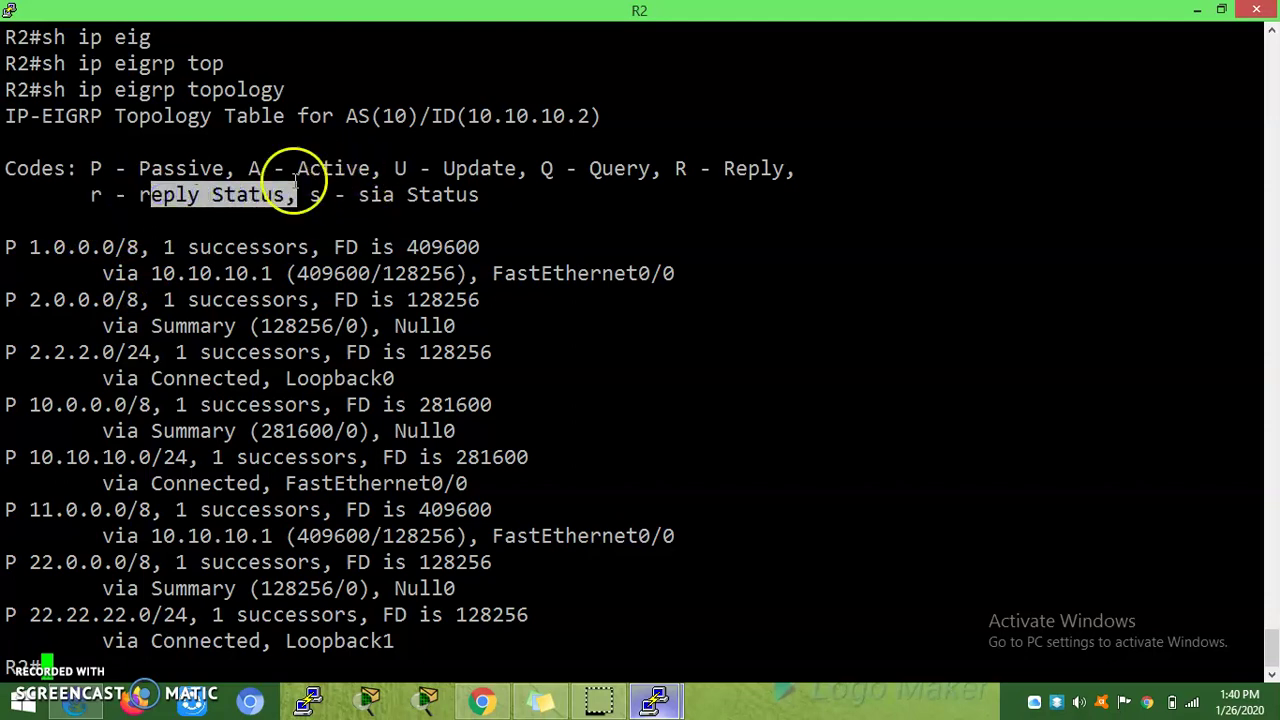
{"action": "left_click_drag", "start_coordinate": [310, 195], "coordinate": [385, 197]}
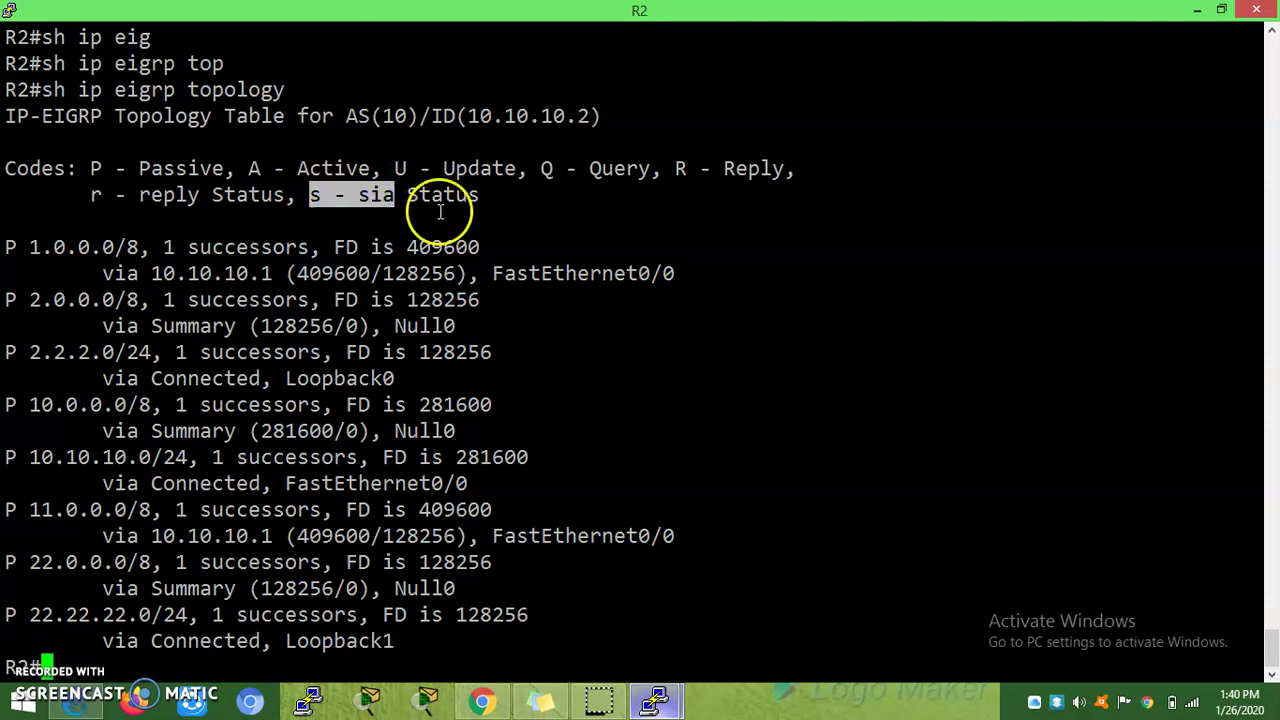
{"action": "left_click_drag", "start_coordinate": [468, 197], "coordinate": [315, 195]}
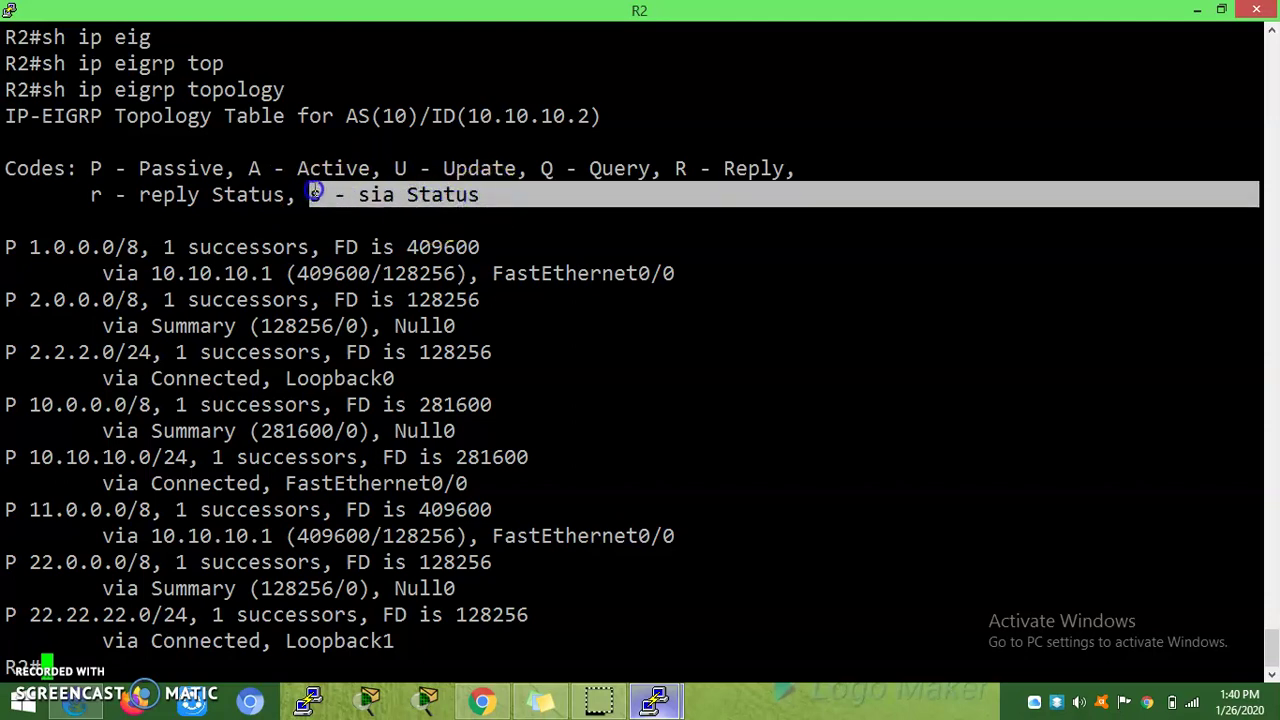
{"action": "left_click", "coordinate": [408, 218]}
{"action": "mouse_move", "coordinate": [396, 247]}
{"action": "left_mouse_down"}
{"action": "mouse_move", "coordinate": [486, 248]}
{"action": "mouse_move", "coordinate": [410, 247]}
{"action": "left_mouse_up"}
{"action": "left_click", "coordinate": [486, 247]}
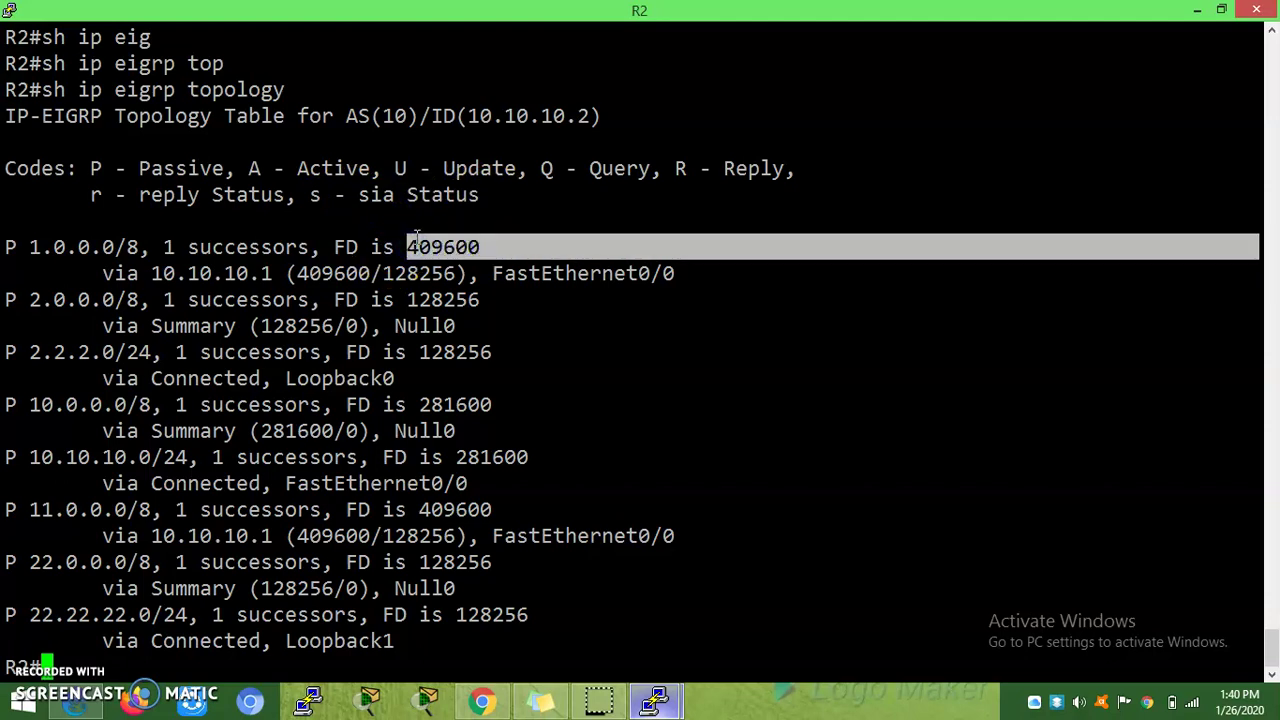
{"action": "left_click_drag", "start_coordinate": [28, 247], "coordinate": [137, 245]}
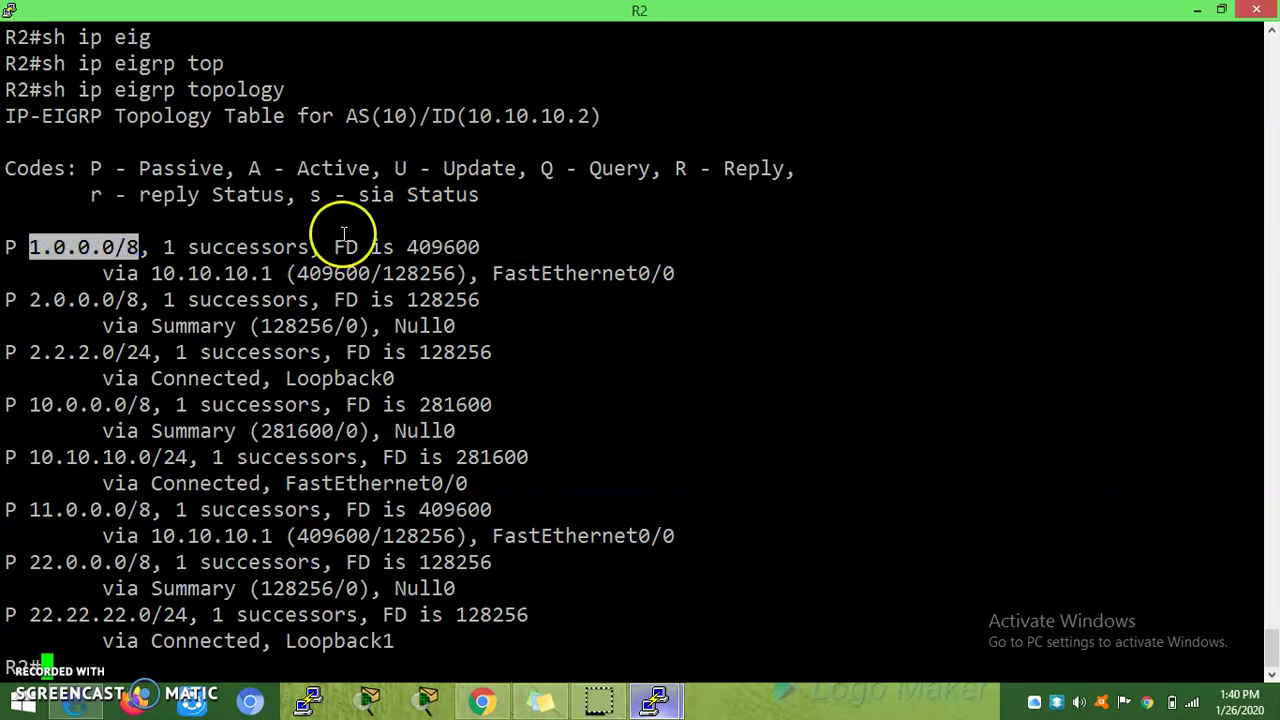
{"action": "left_click_drag", "start_coordinate": [409, 246], "coordinate": [470, 247]}
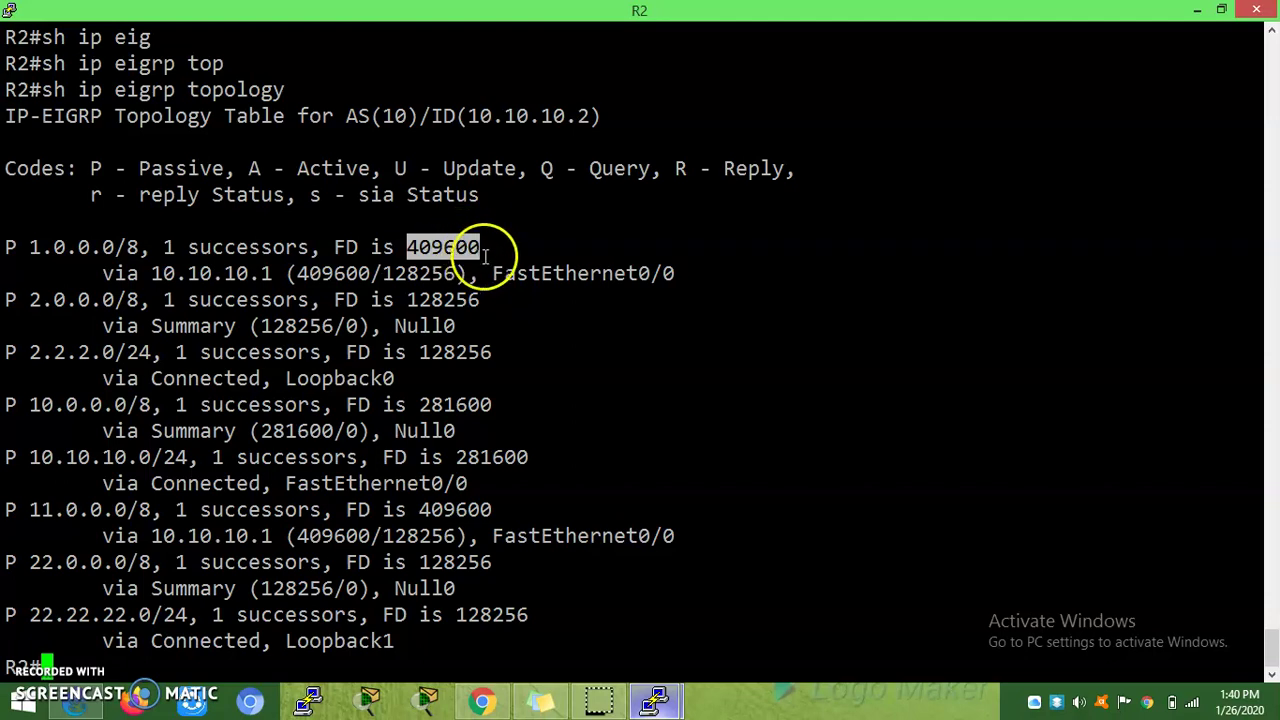
{"action": "left_click_drag", "start_coordinate": [383, 273], "coordinate": [450, 276]}
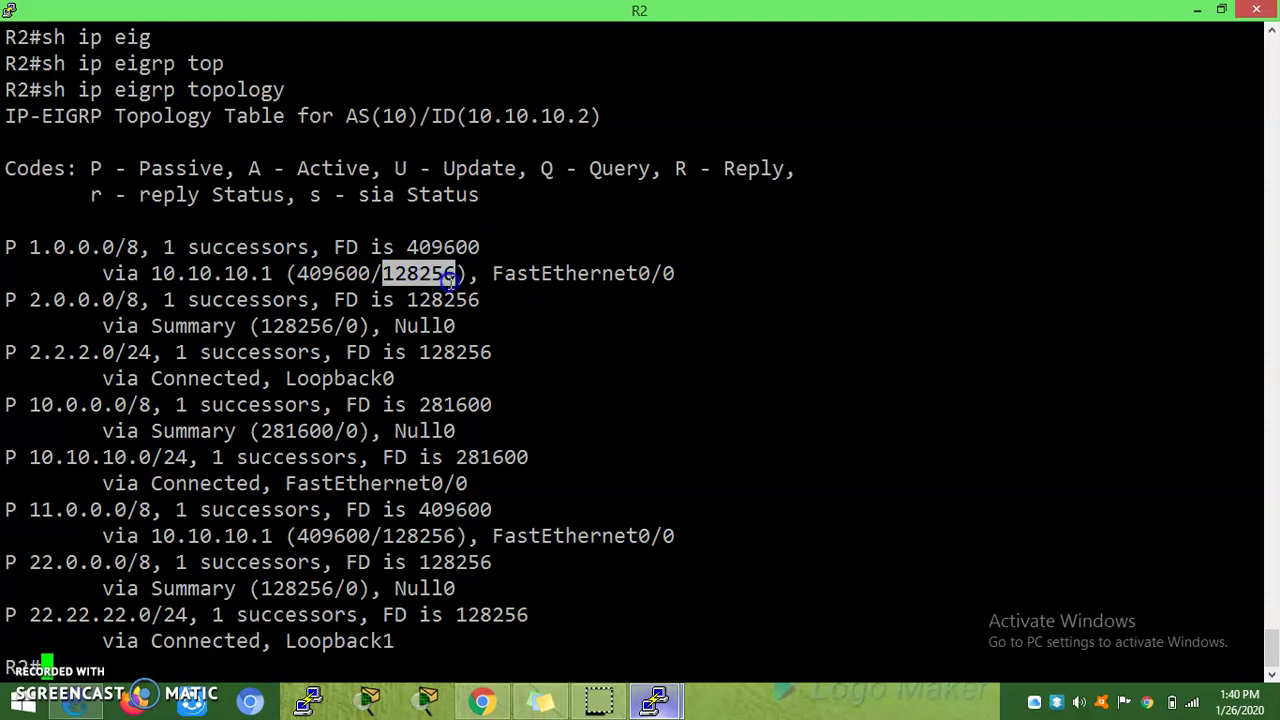
{"action": "left_click_drag", "start_coordinate": [140, 247], "coordinate": [30, 245]}
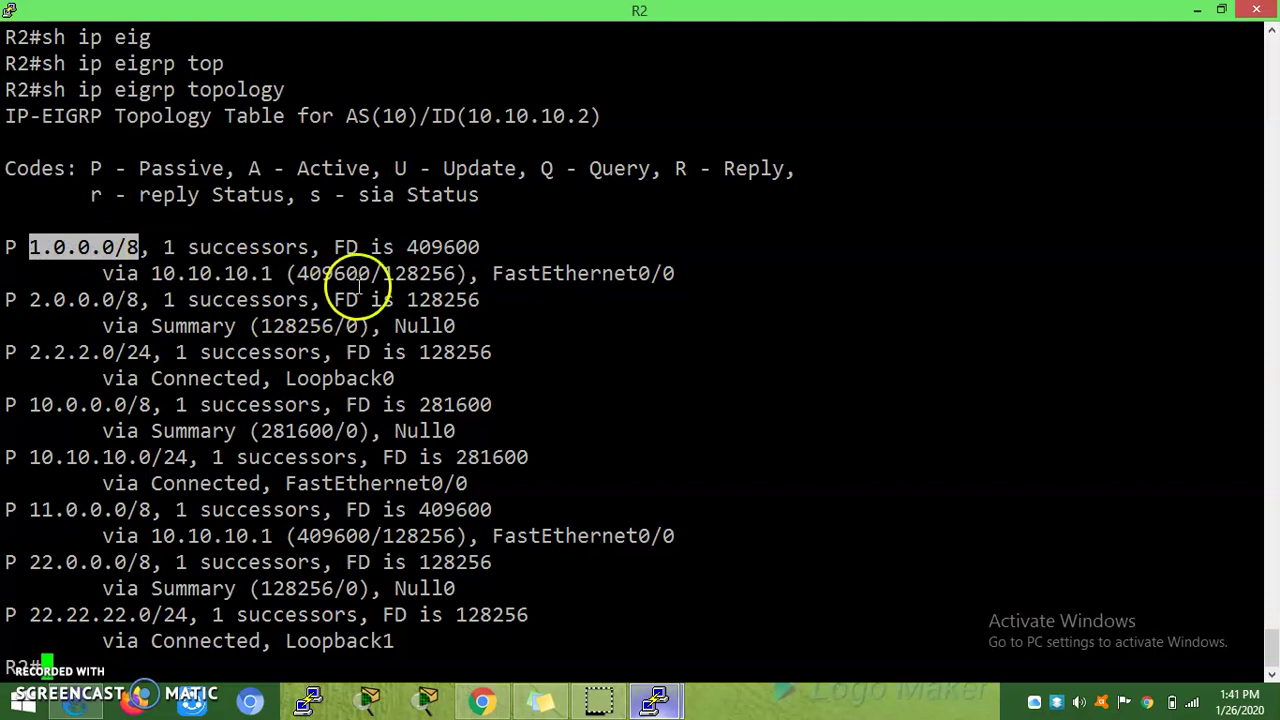
{"action": "left_click_drag", "start_coordinate": [383, 273], "coordinate": [462, 273]}
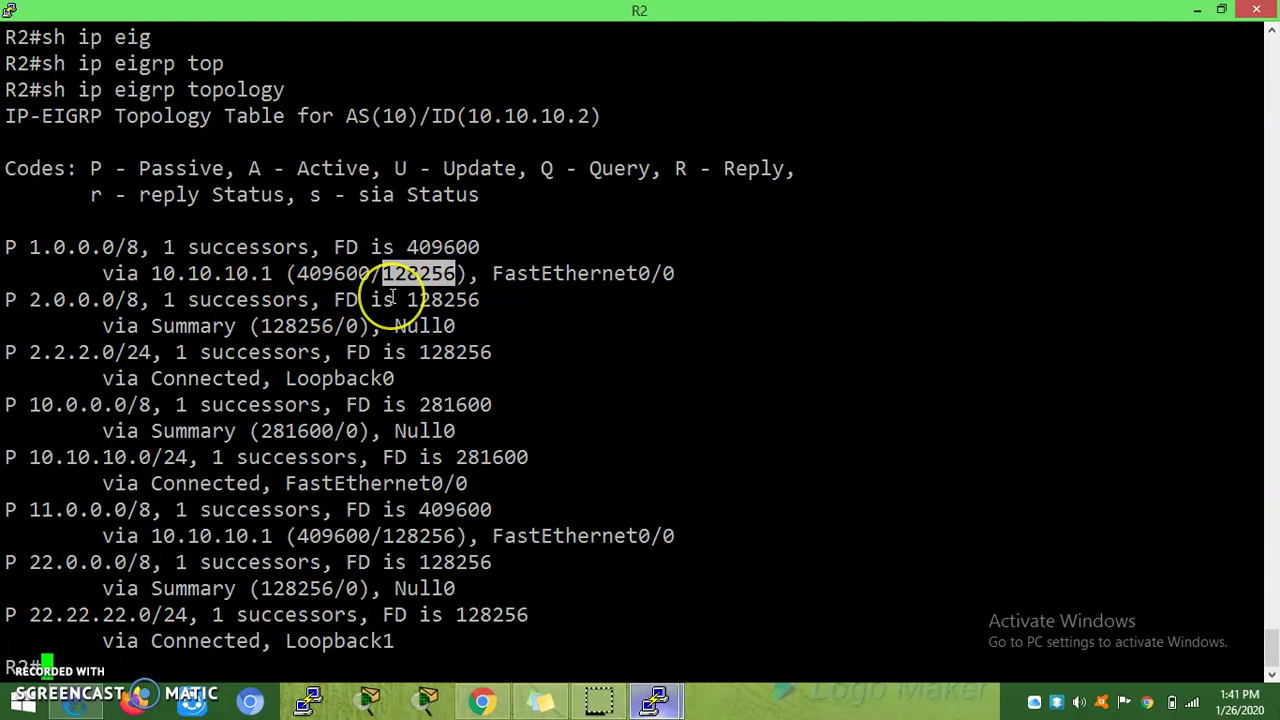
{"action": "left_click", "coordinate": [268, 322]}
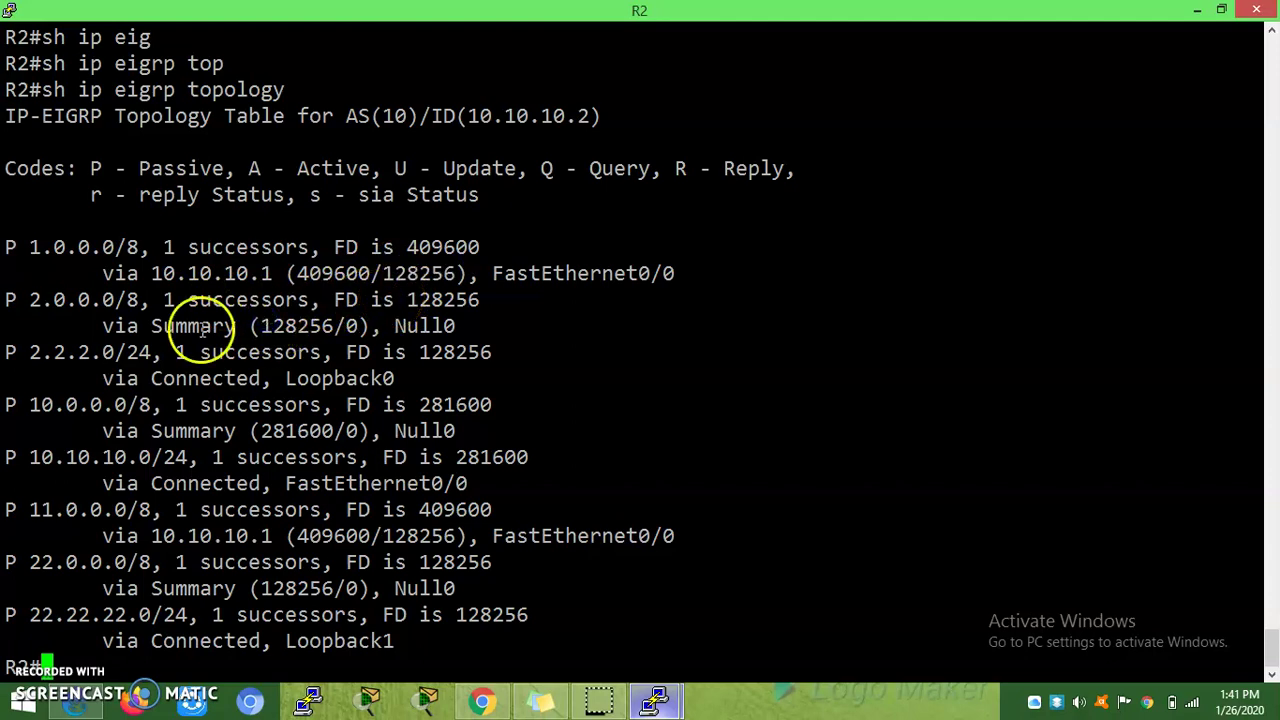
{"action": "mouse_move", "coordinate": [261, 326]}
{"action": "left_mouse_down"}
{"action": "mouse_move", "coordinate": [318, 342]}
{"action": "mouse_move", "coordinate": [311, 323]}
{"action": "mouse_move", "coordinate": [260, 345]}
{"action": "mouse_move", "coordinate": [250, 326]}
{"action": "left_mouse_up"}
{"action": "left_click", "coordinate": [338, 330]}
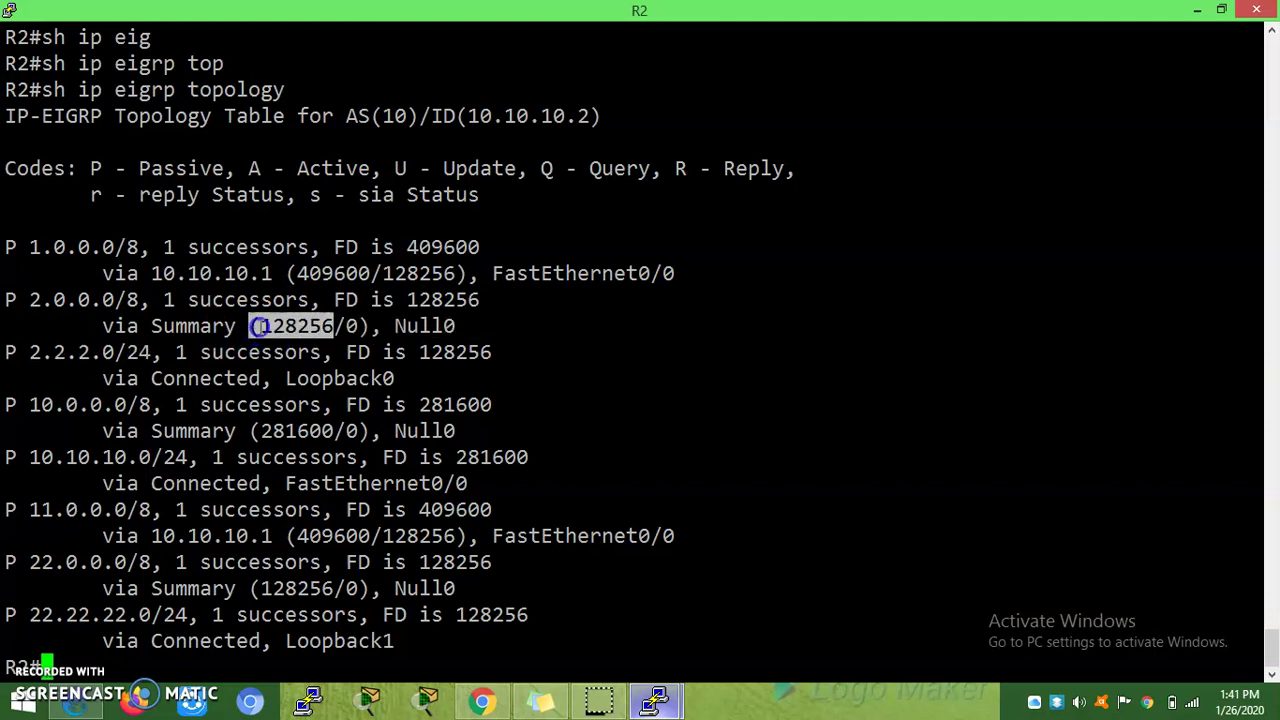
{"action": "left_click_drag", "start_coordinate": [377, 326], "coordinate": [272, 328]}
{"action": "left_click", "coordinate": [327, 337]}
{"action": "left_click", "coordinate": [406, 300]}
{"action": "left_click_drag", "start_coordinate": [406, 300], "coordinate": [466, 300]}
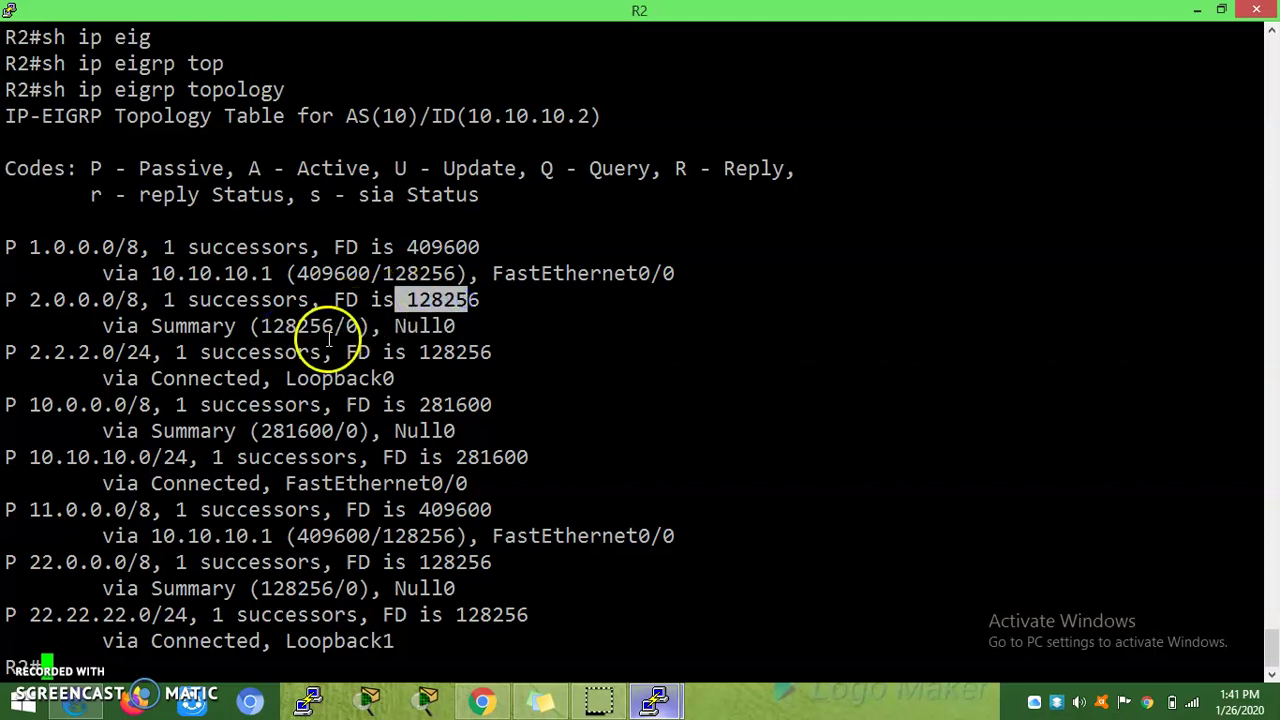
{"action": "left_click_drag", "start_coordinate": [358, 326], "coordinate": [346, 326]}
{"action": "left_click", "coordinate": [366, 332]}
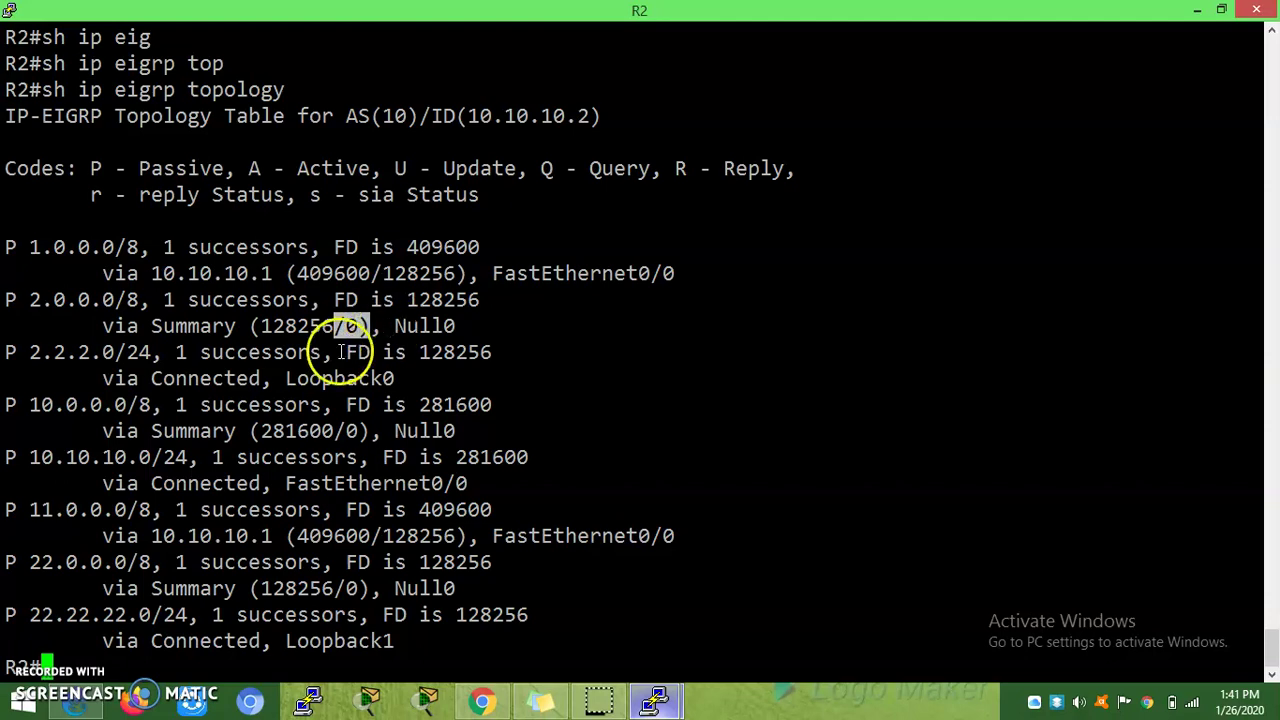
{"action": "left_click", "coordinate": [291, 397]}
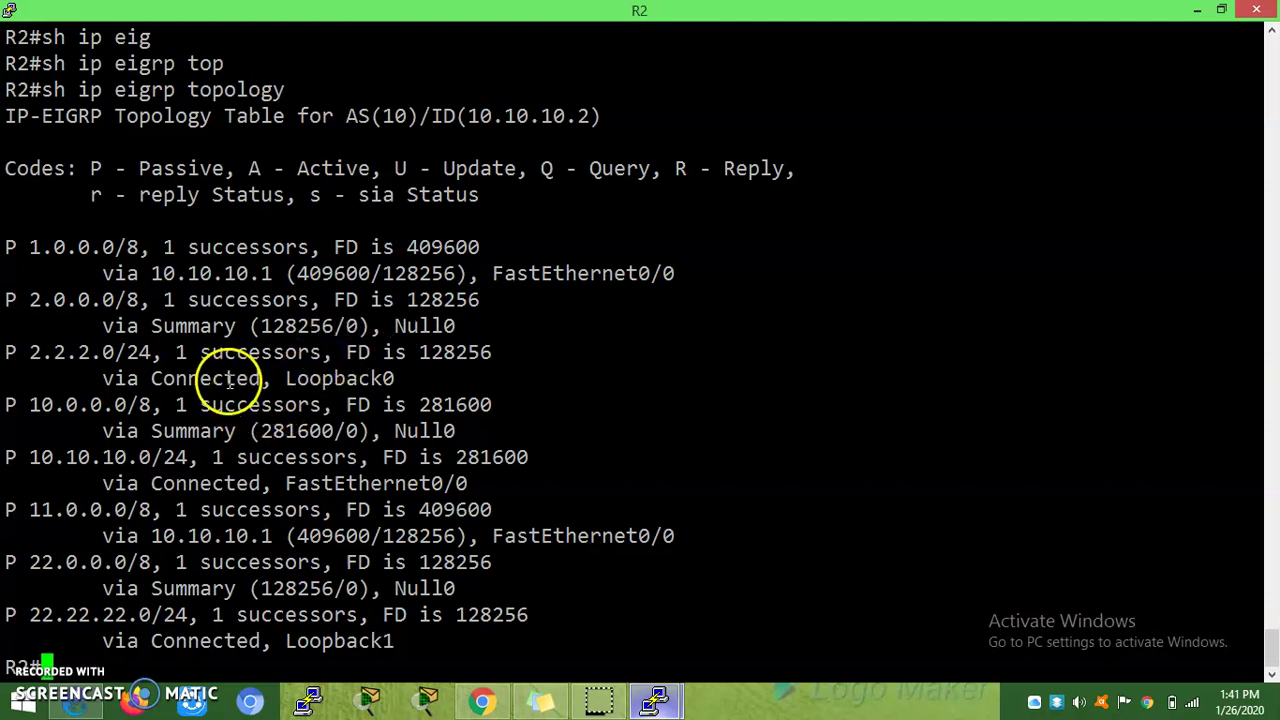
{"action": "left_click_drag", "start_coordinate": [98, 383], "coordinate": [143, 378]}
{"action": "left_click", "coordinate": [186, 398]}
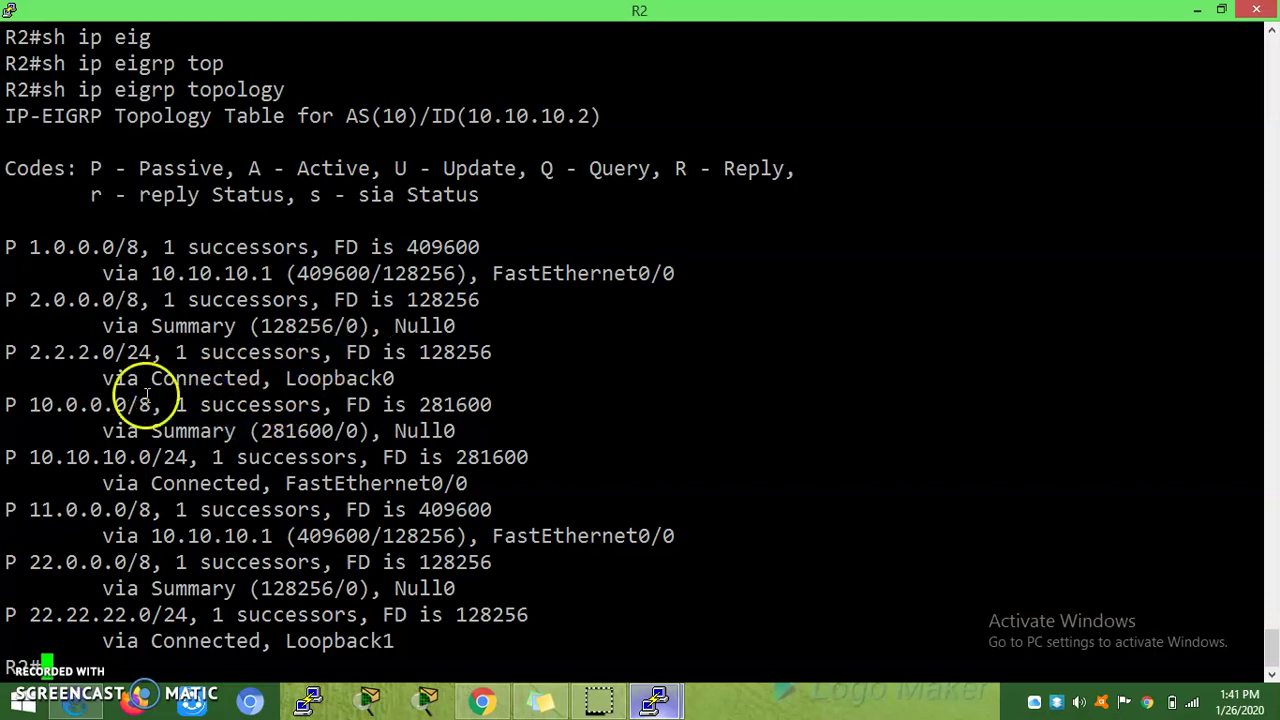
{"action": "left_click_drag", "start_coordinate": [419, 355], "coordinate": [549, 352]}
{"action": "left_click", "coordinate": [440, 497]}
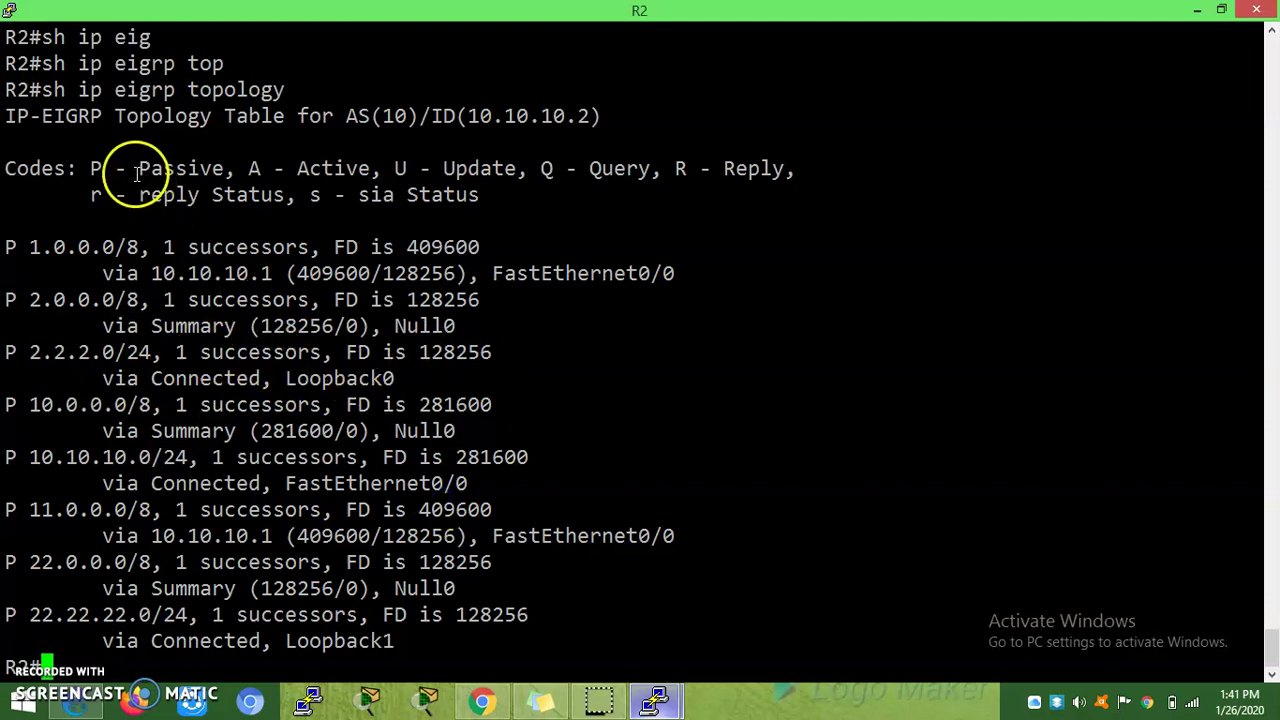
{"action": "left_click_drag", "start_coordinate": [410, 116], "coordinate": [479, 114]}
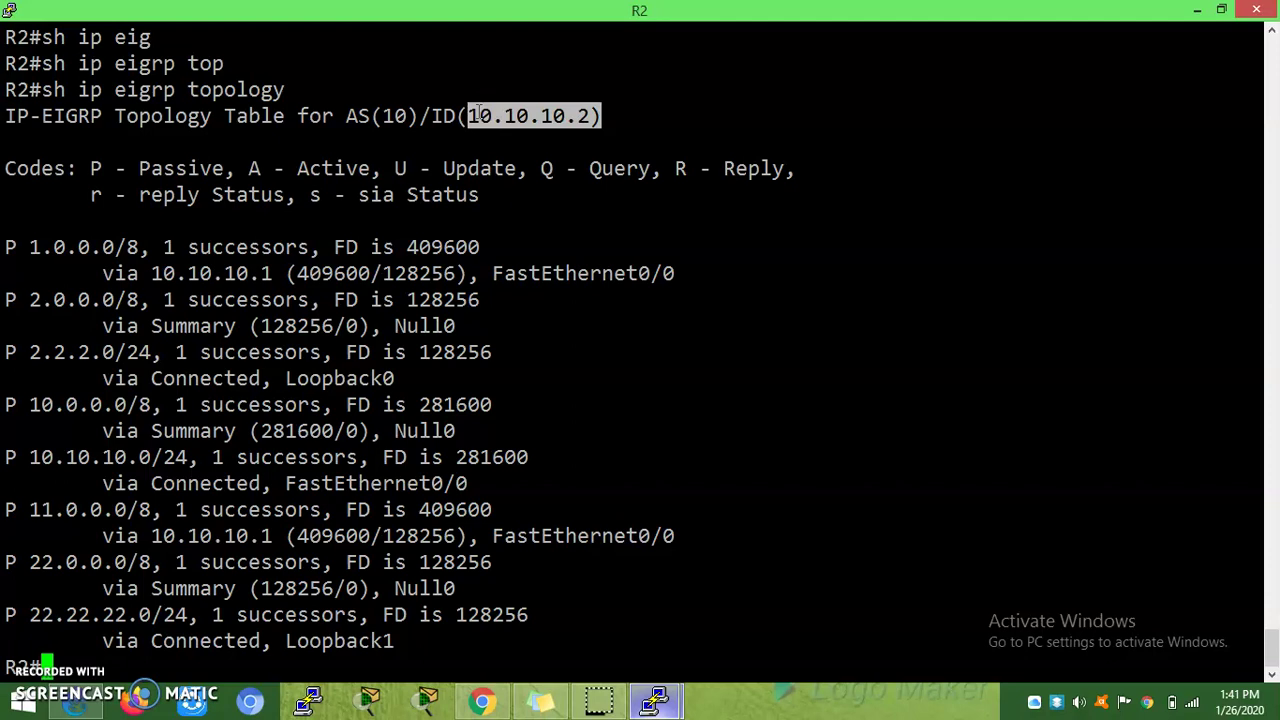
{"action": "left_click_drag", "start_coordinate": [470, 115], "coordinate": [581, 115]}
{"action": "double_click", "coordinate": [579, 115]}
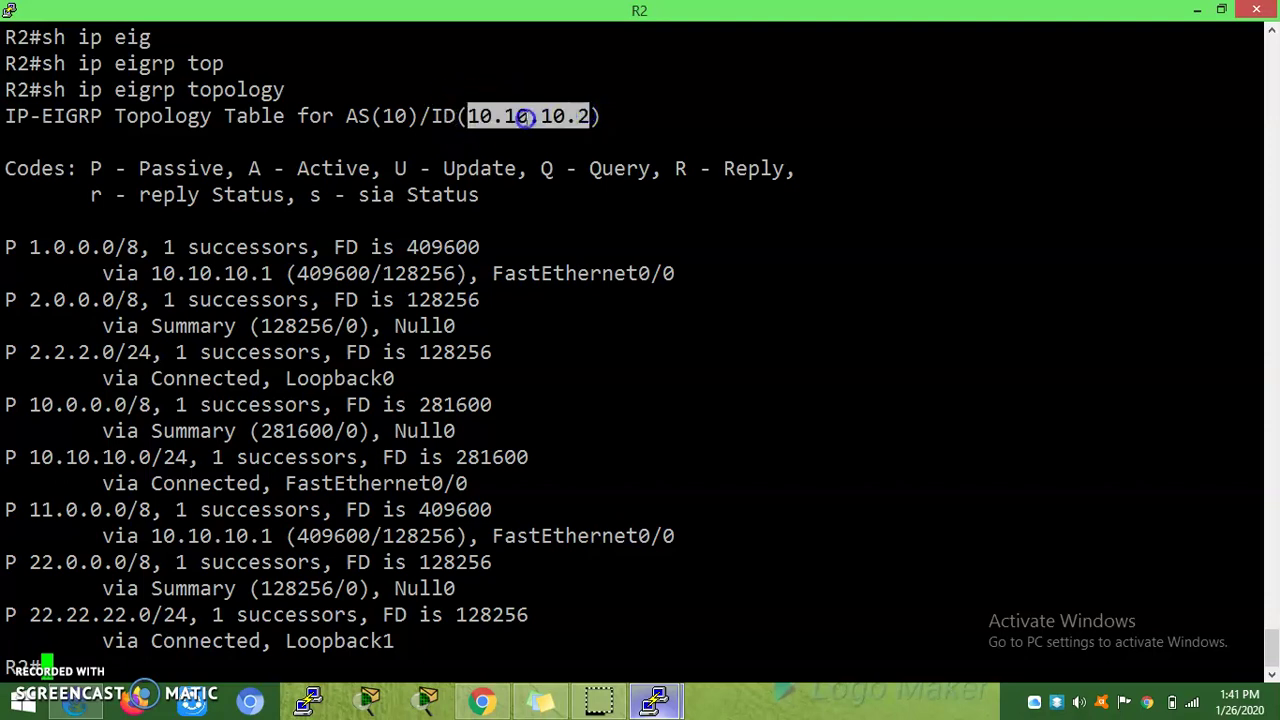
{"action": "double_click", "coordinate": [395, 116]}
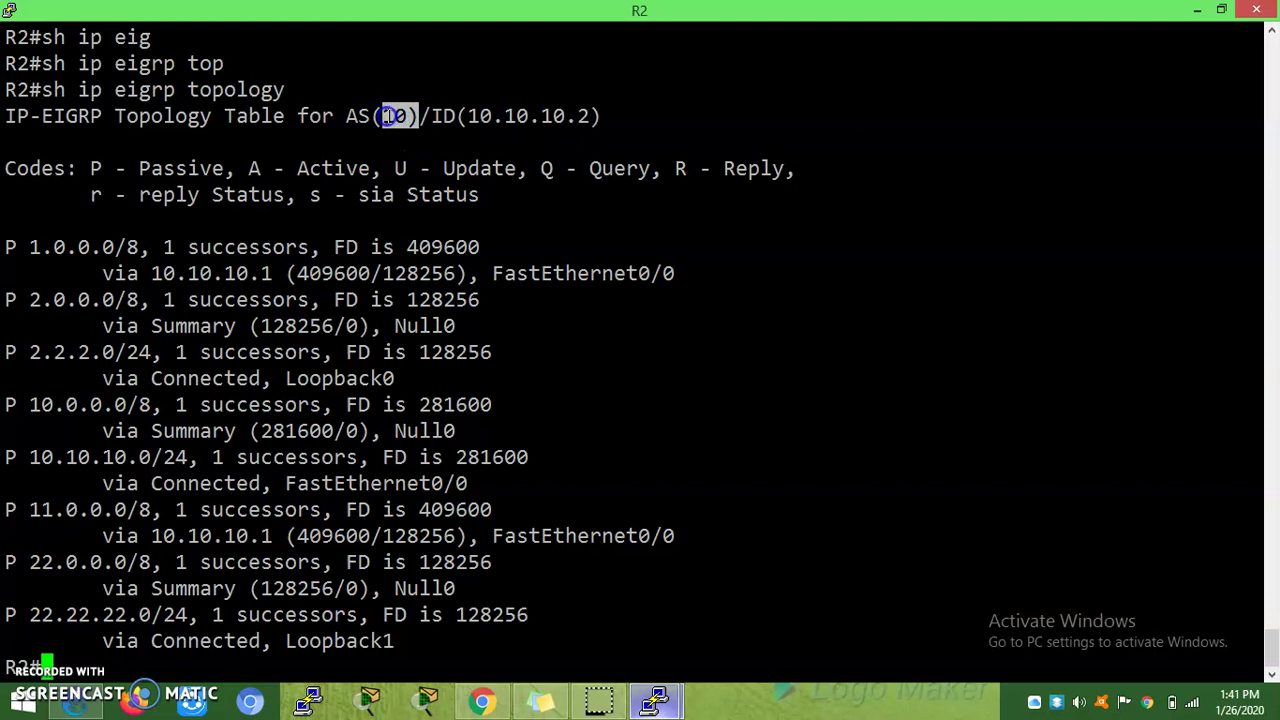
{"action": "left_click", "coordinate": [414, 208]}
{"action": "left_click", "coordinate": [458, 128]}
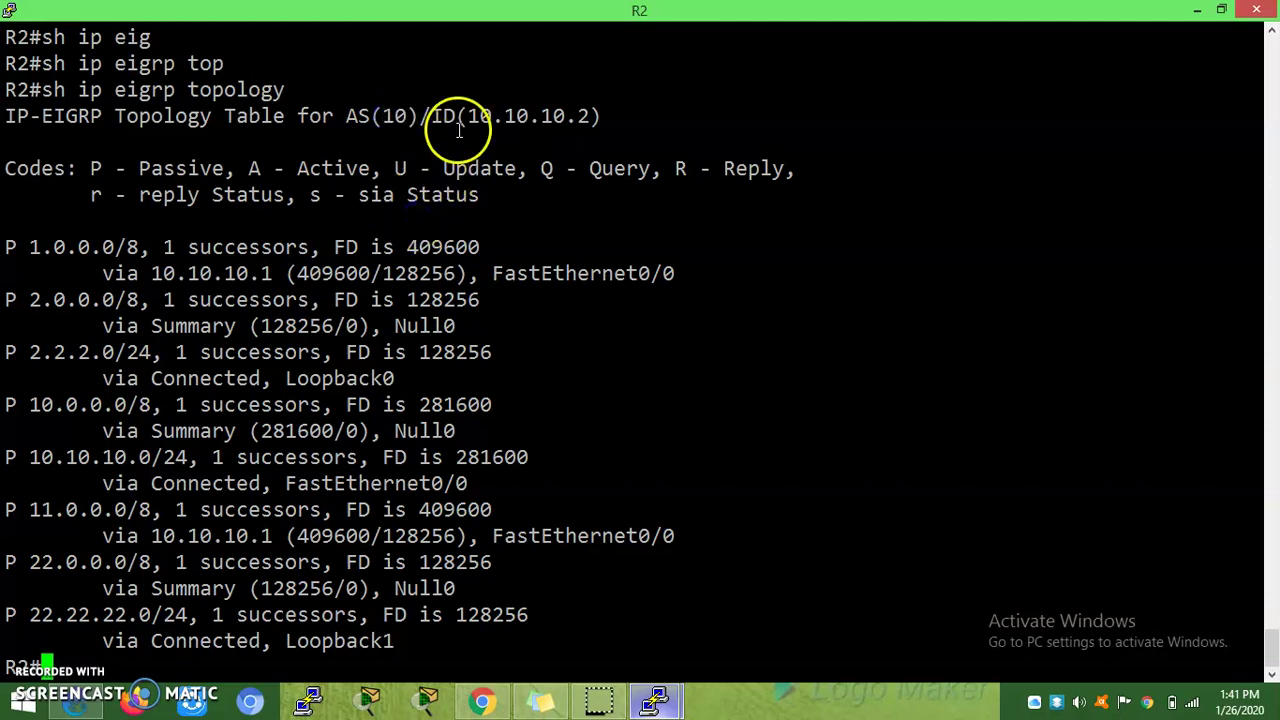
{"action": "left_click_drag", "start_coordinate": [458, 128], "coordinate": [590, 118]}
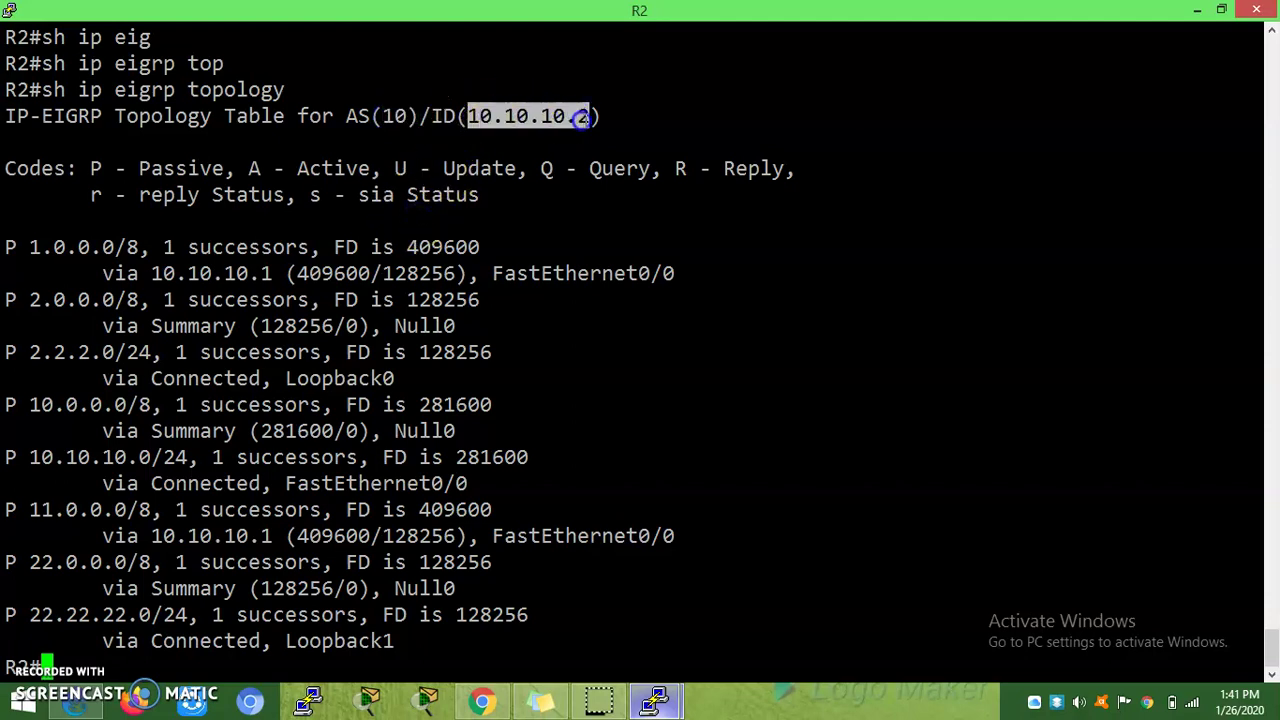
{"action": "left_click", "coordinate": [619, 326]}
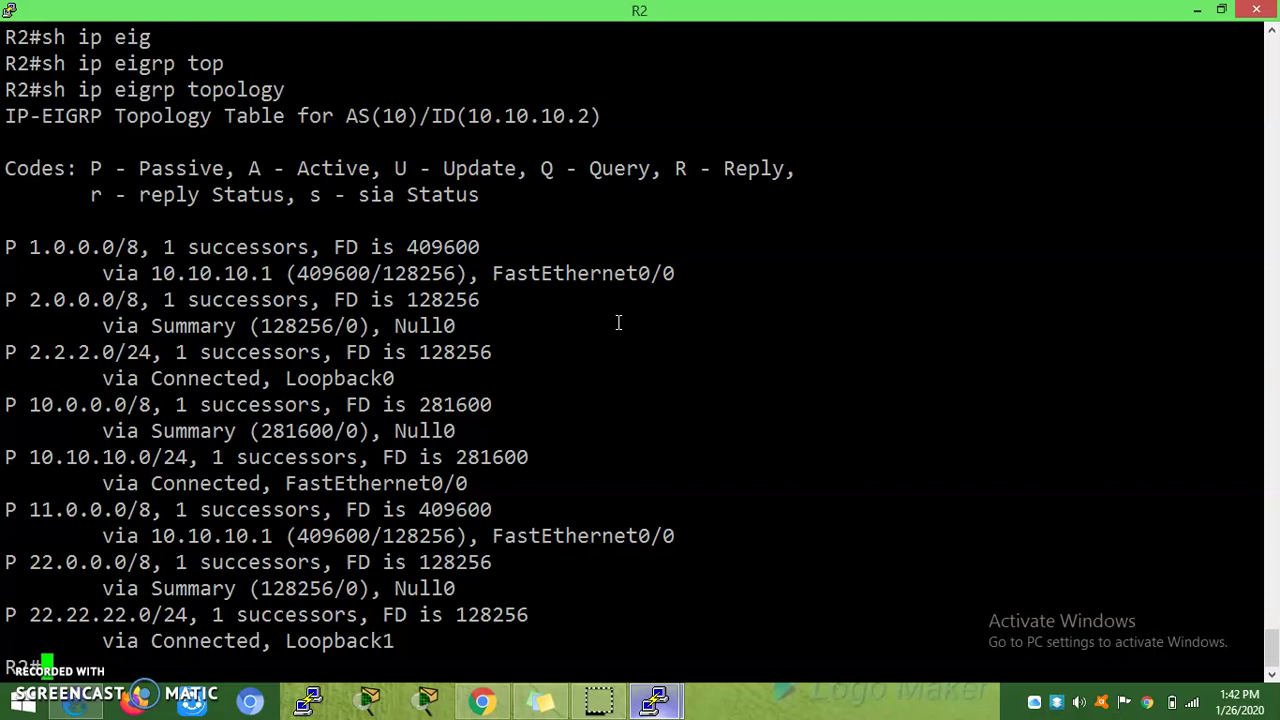
Run show ip route on R2, completing 'sh ip rout' with Tab
{"action": "type", "text": "sh ip rout"}
{"action": "key", "text": "Tab"}
{"action": "key", "text": "Return"}
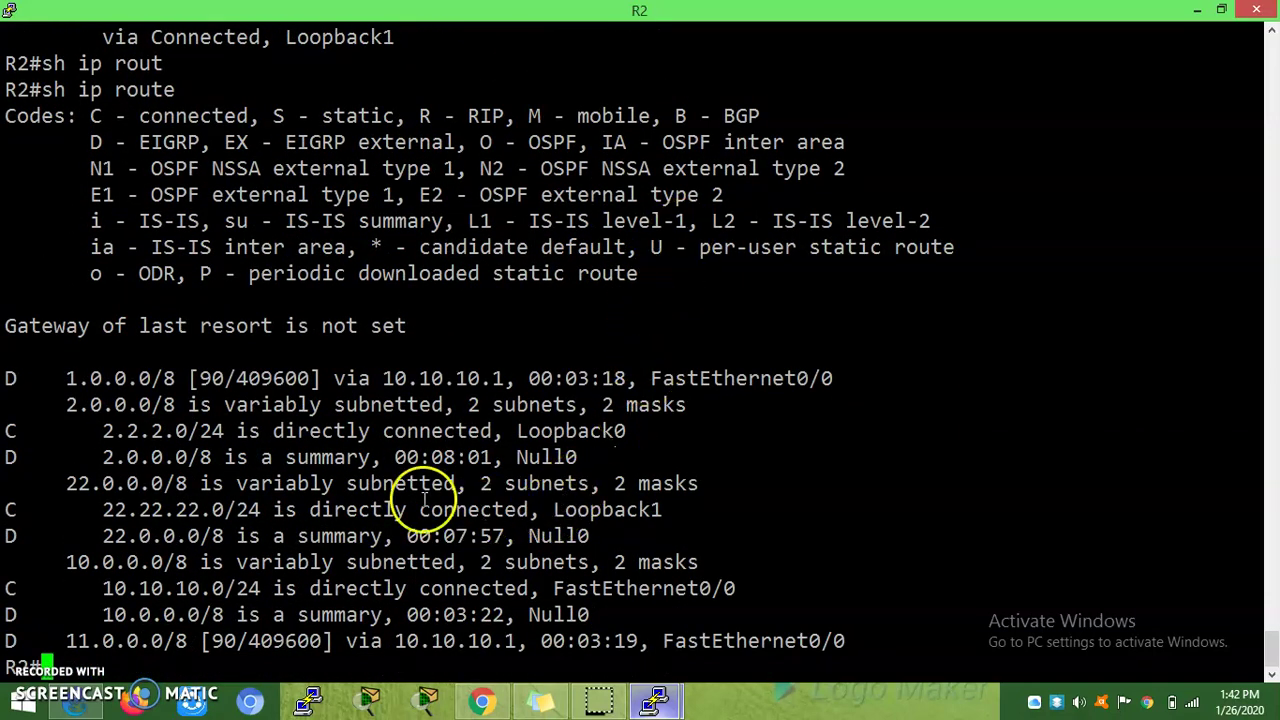
Highlight 22.0.0.0/8, the 10.0.0.0/8 summary to Null0, and the connected 10.10.10.0/24 route
{"action": "left_click_drag", "start_coordinate": [56, 483], "coordinate": [124, 483]}
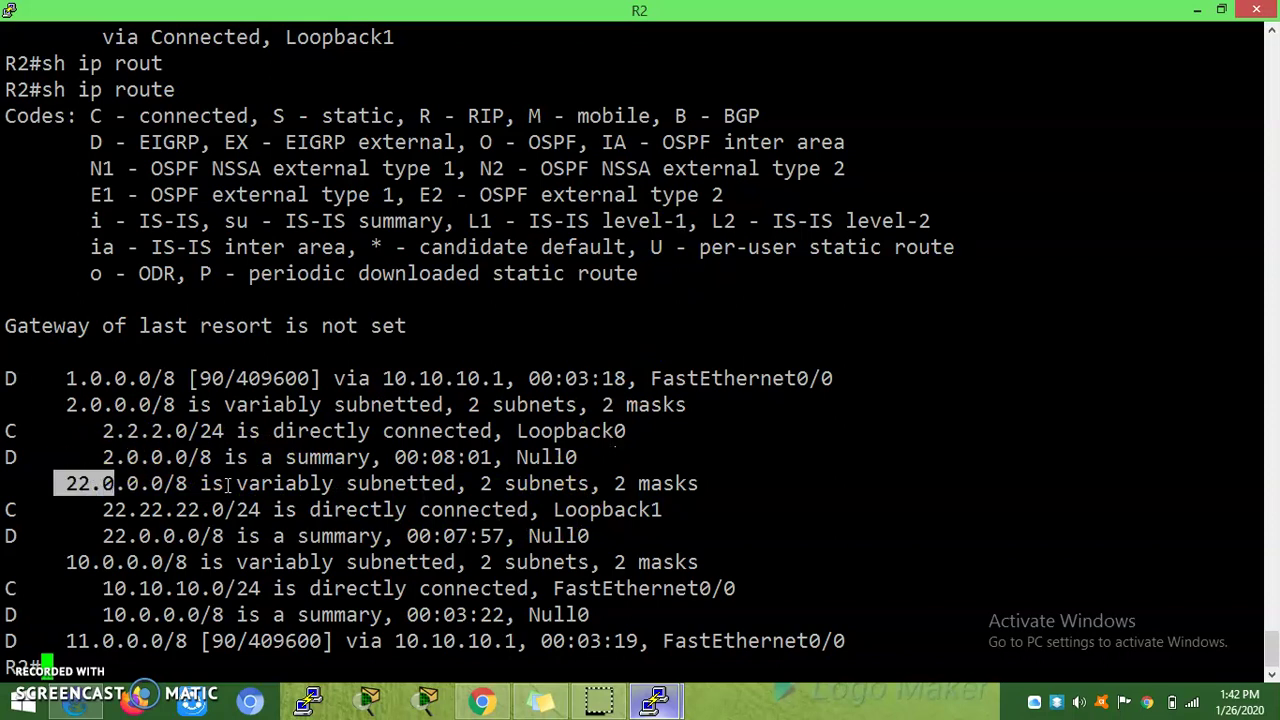
{"action": "double_click", "coordinate": [546, 457]}
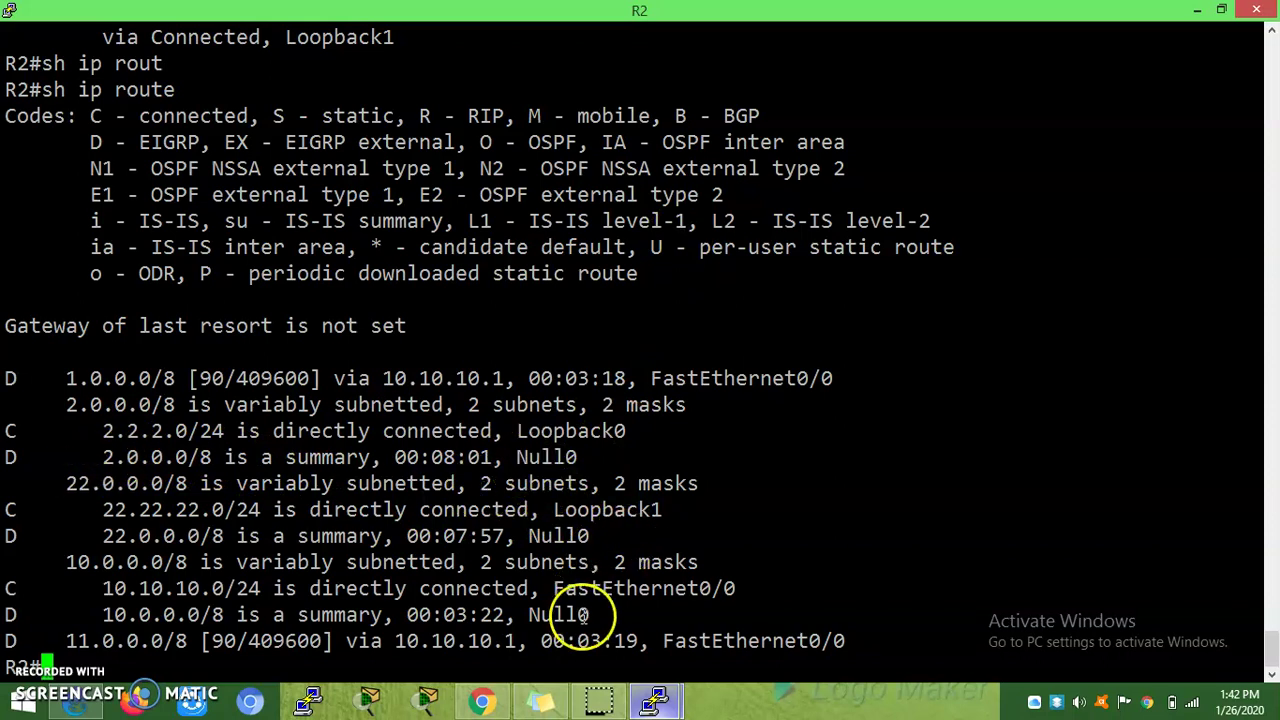
{"action": "left_click_drag", "start_coordinate": [566, 615], "coordinate": [530, 615]}
{"action": "double_click", "coordinate": [100, 615]}
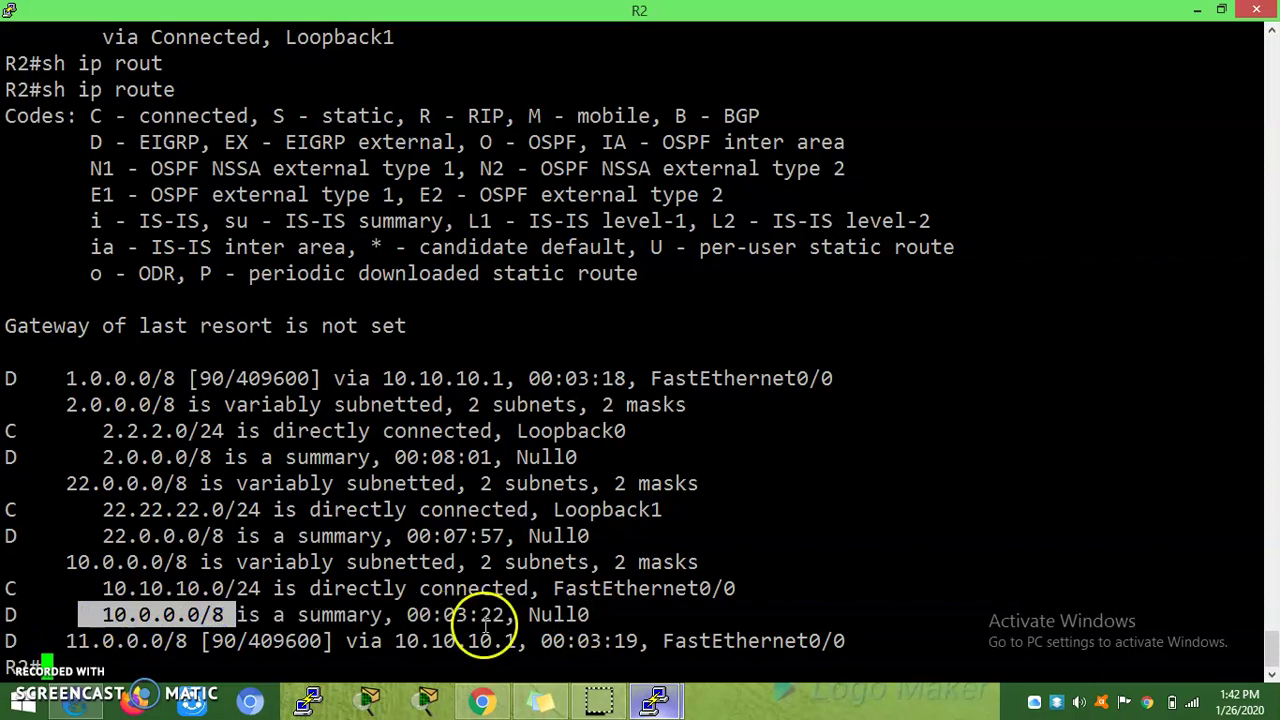
{"action": "left_click", "coordinate": [482, 622]}
{"action": "left_click_drag", "start_coordinate": [92, 588], "coordinate": [765, 588]}
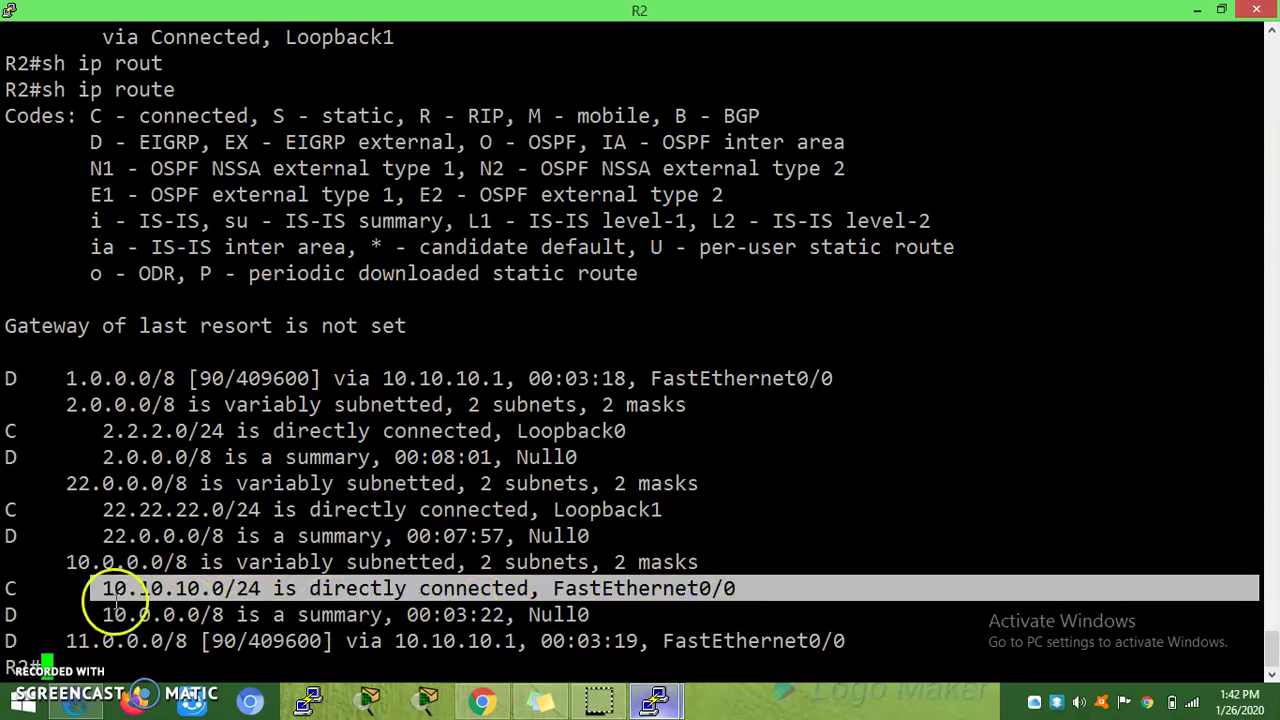
{"action": "left_click_drag", "start_coordinate": [100, 594], "coordinate": [226, 590]}
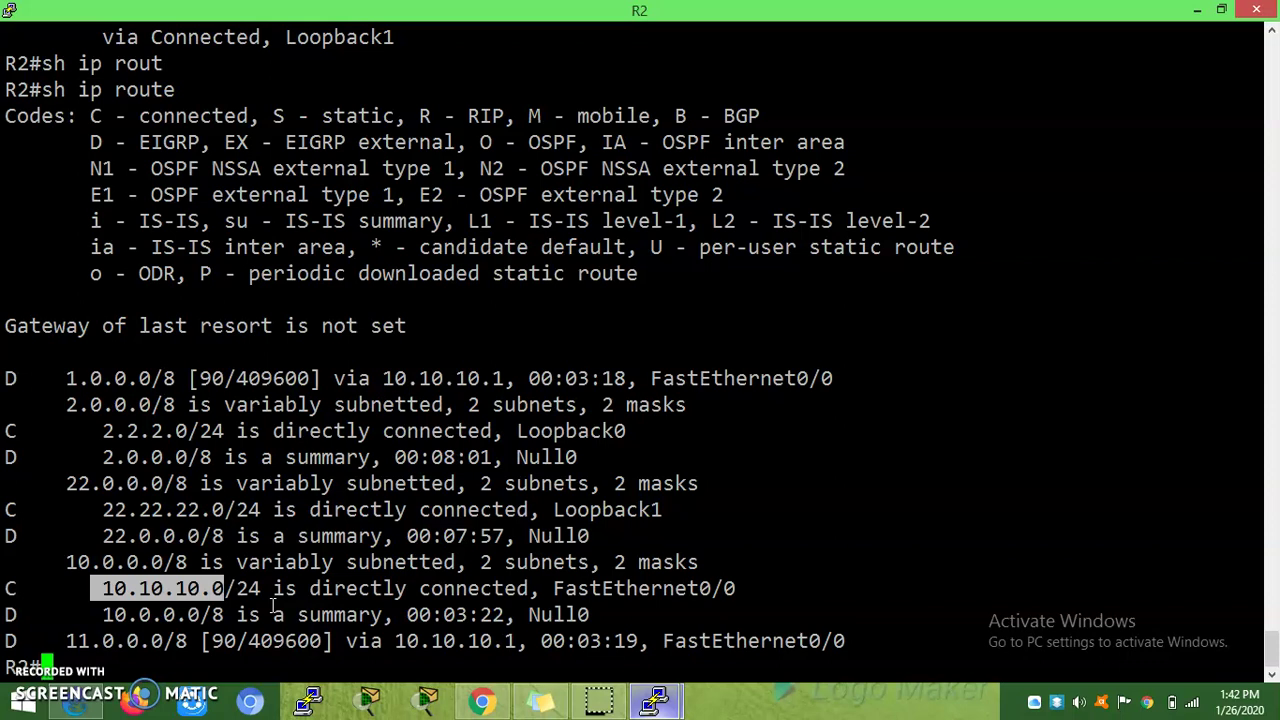
{"action": "left_click", "coordinate": [612, 700]}
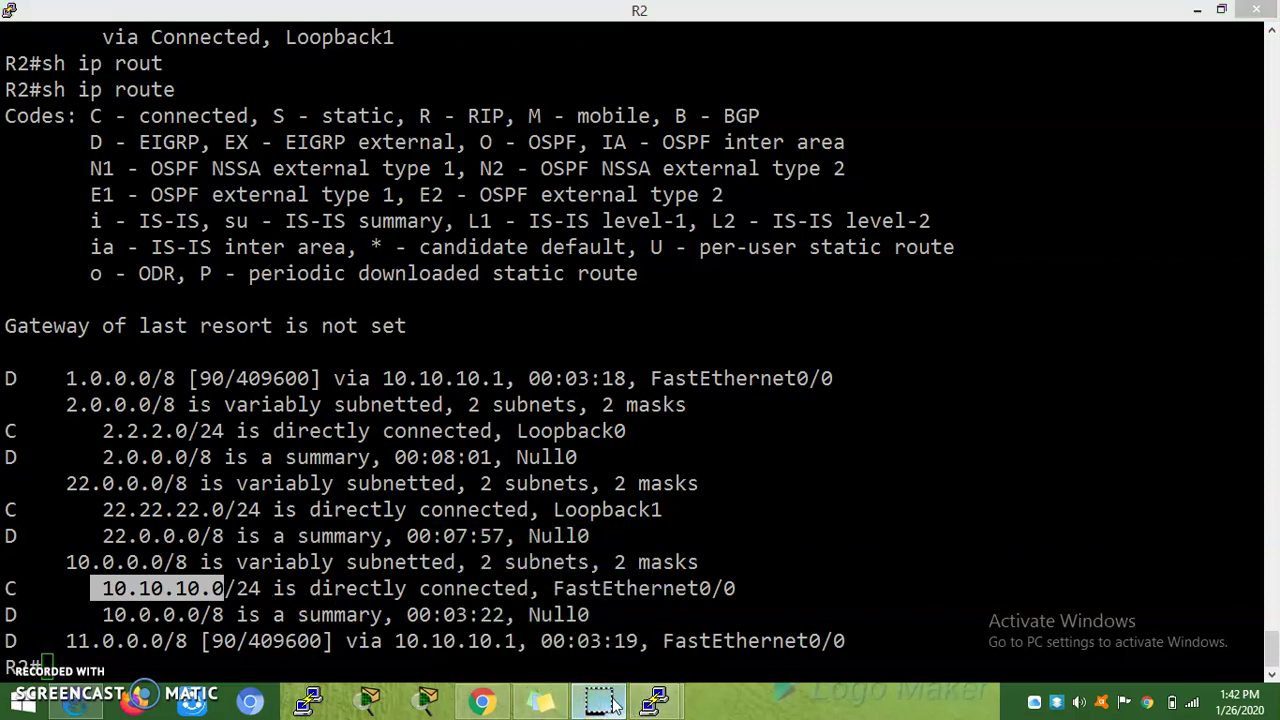
{"action": "left_click", "coordinate": [668, 375]}
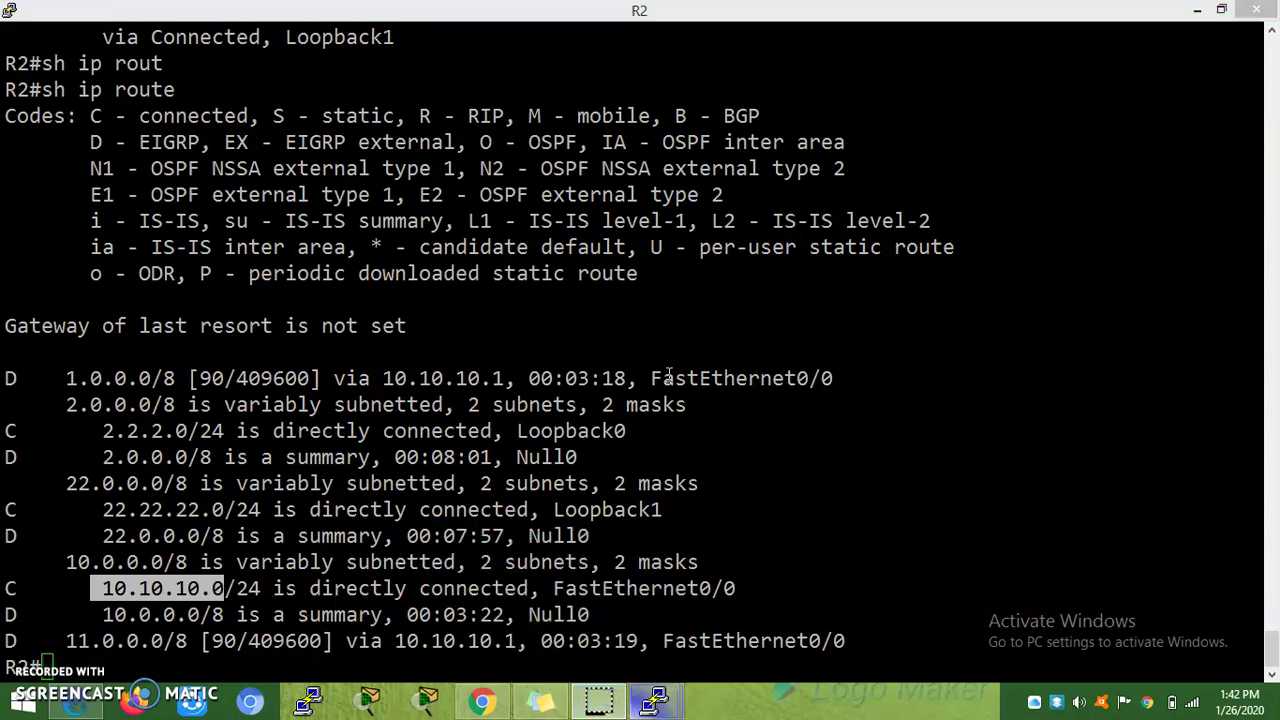